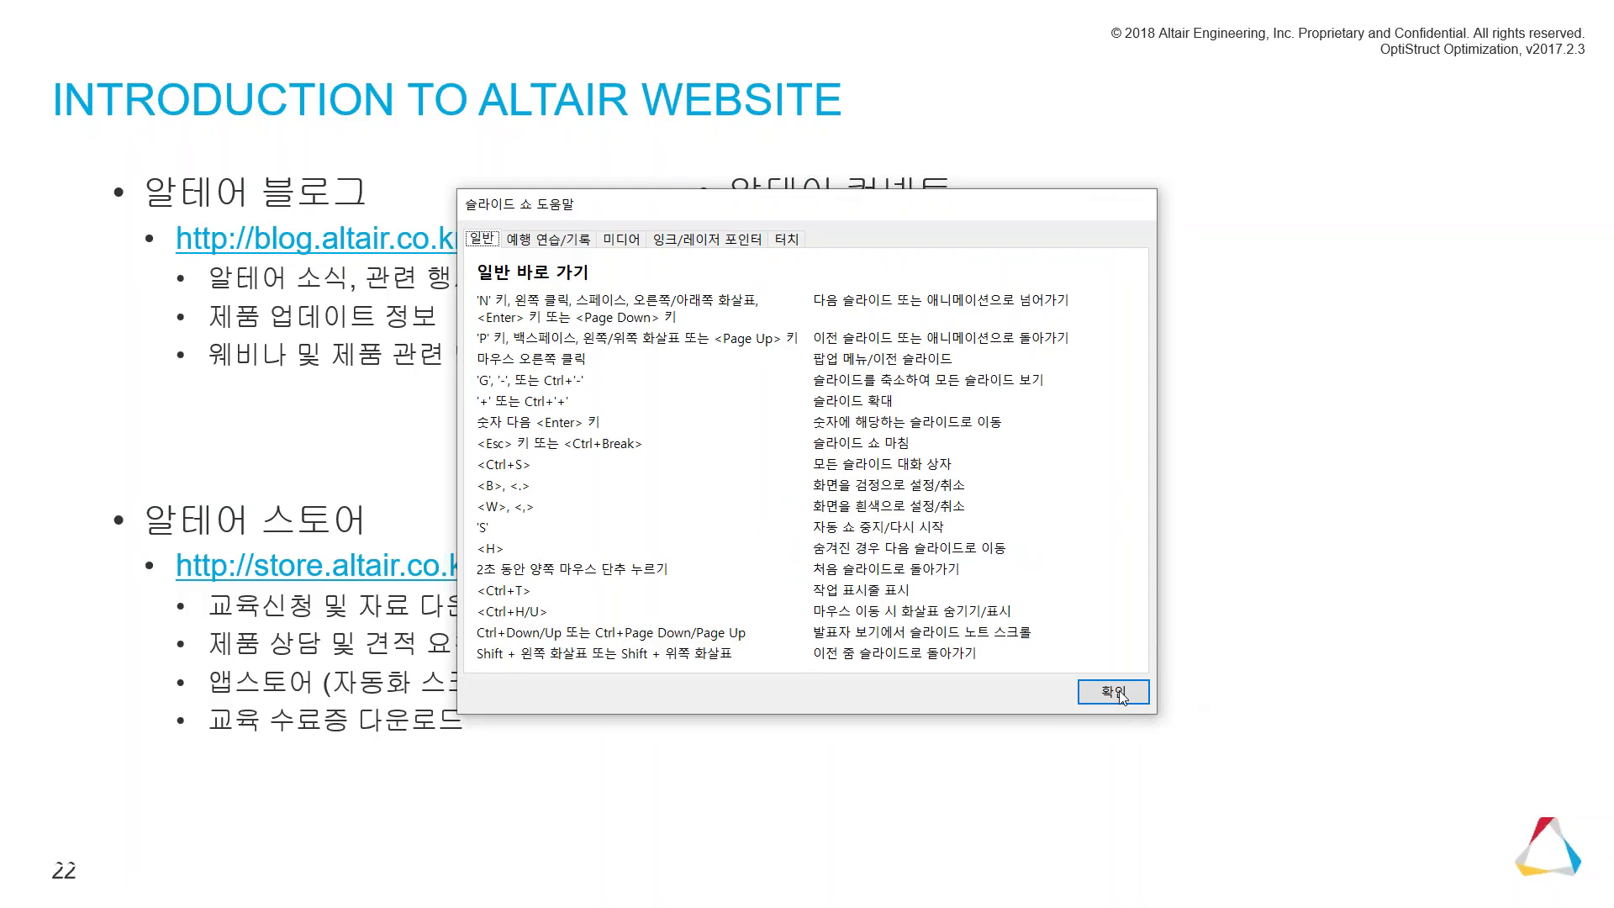
End the slide show, select slide 22 of the presentation, and switch to HyperWorks.
{"action": "key", "text": "Escape"}
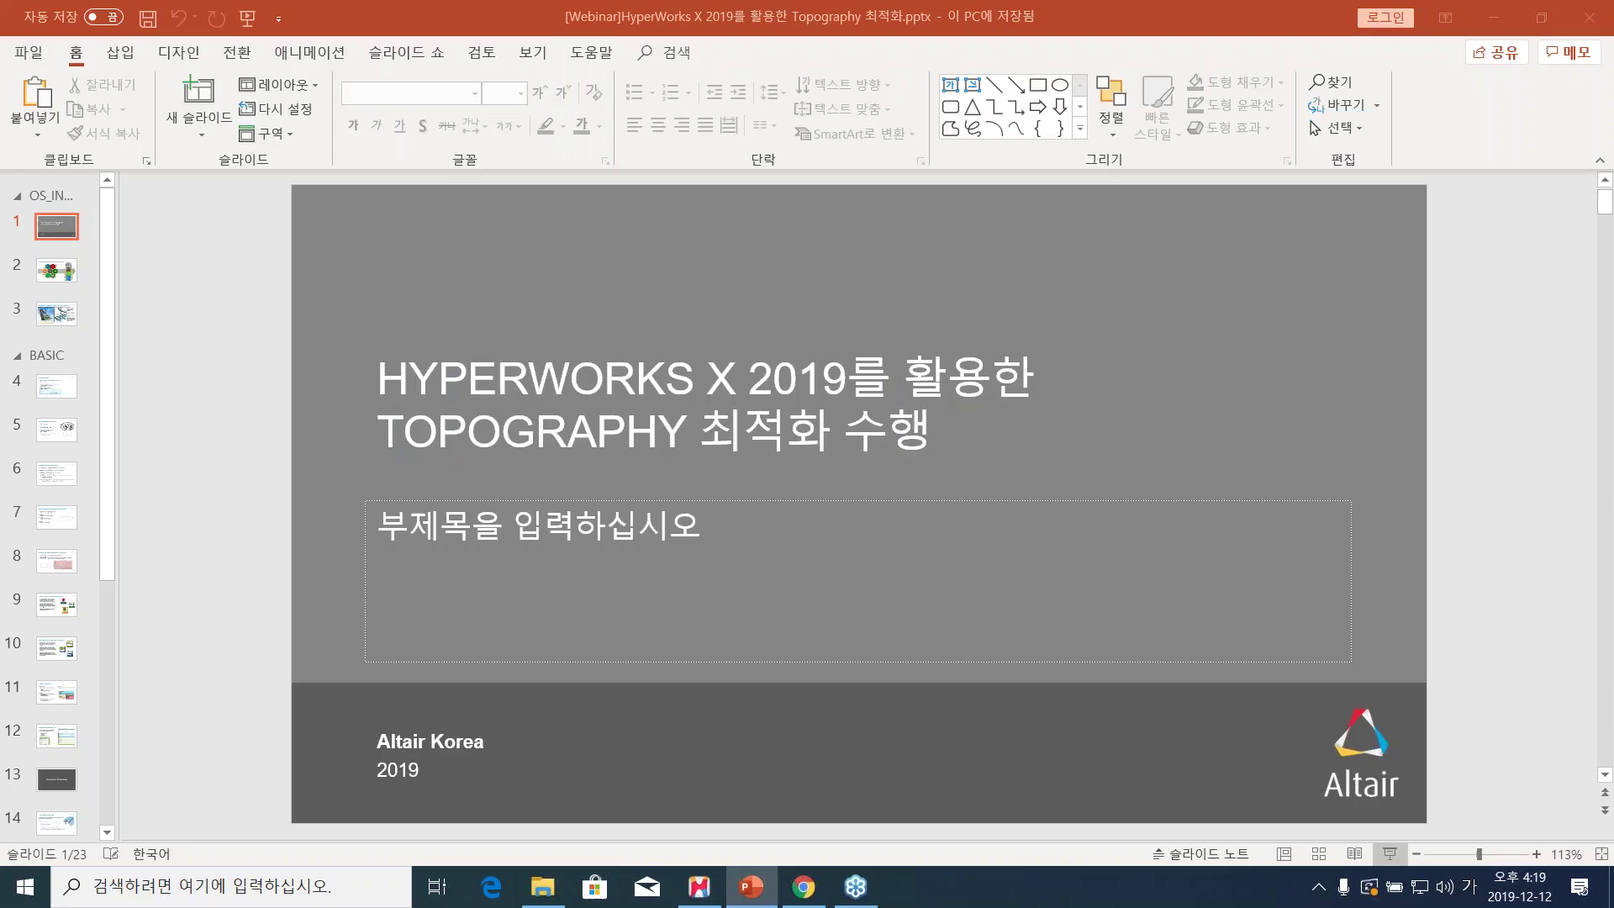
{"action": "left_click", "coordinate": [1500, 23]}
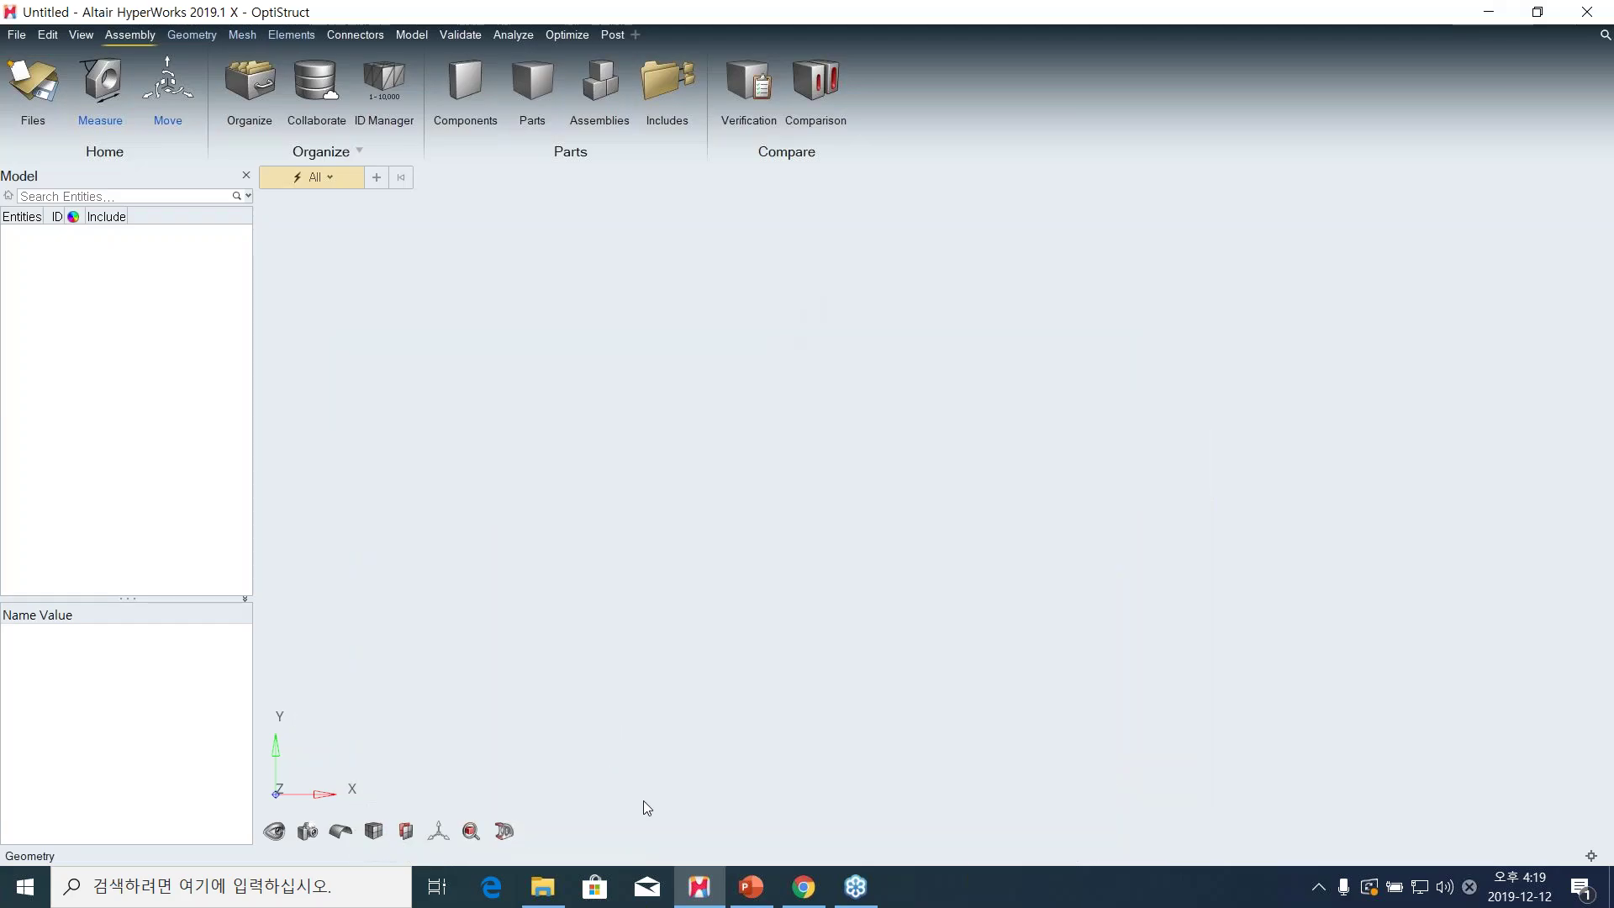
{"action": "left_click", "coordinate": [752, 890]}
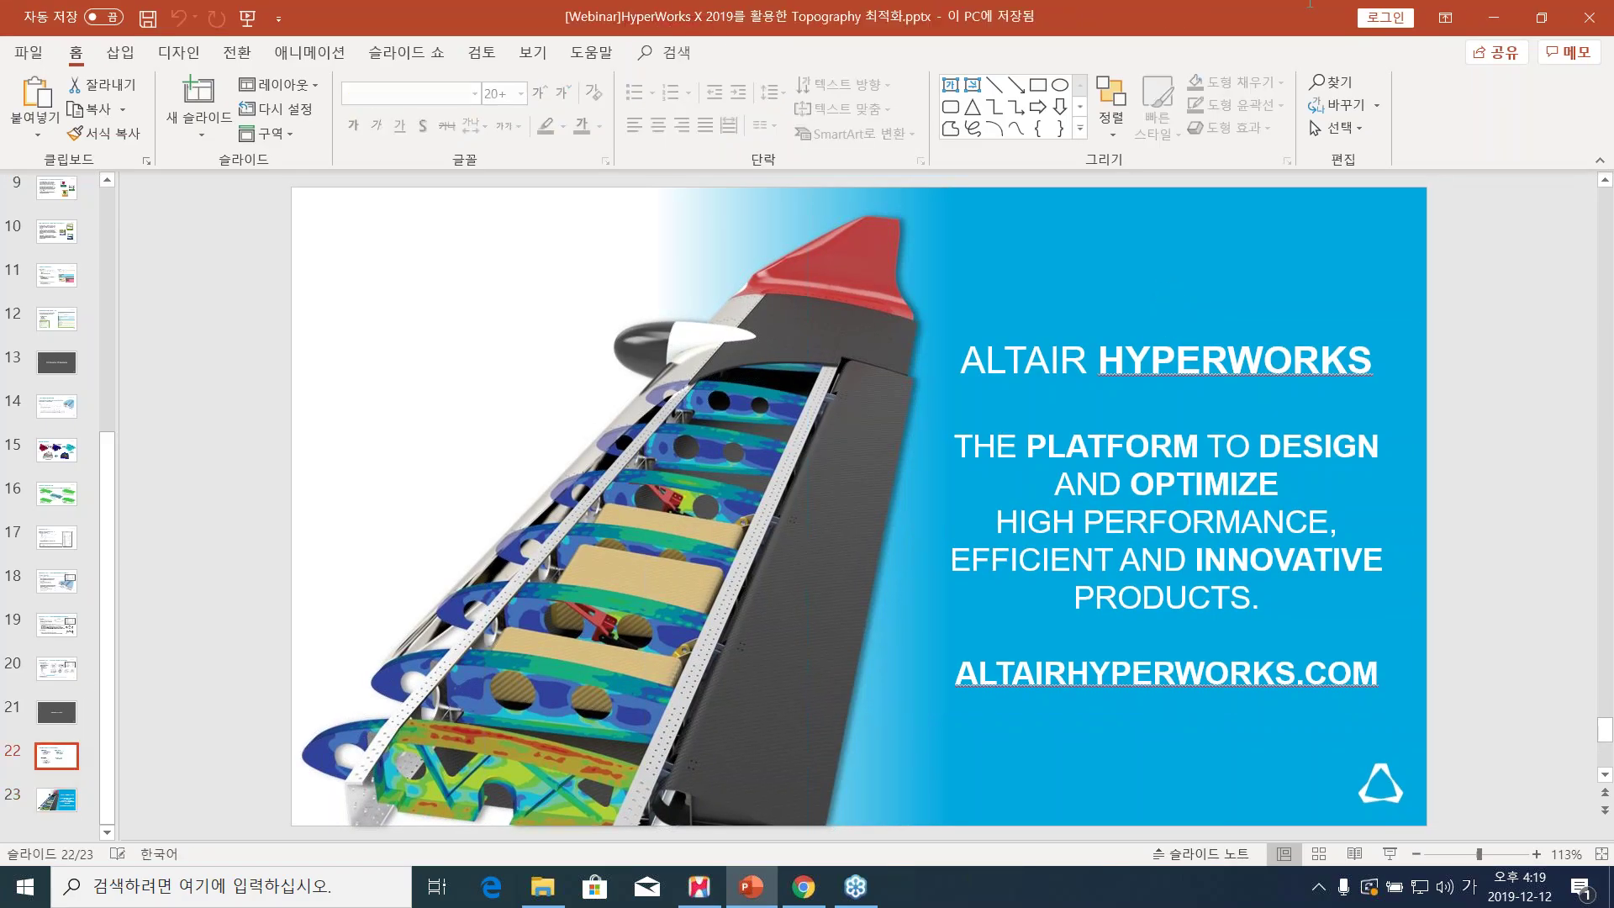
{"action": "left_click", "coordinate": [71, 753]}
{"action": "left_click", "coordinate": [1493, 17]}
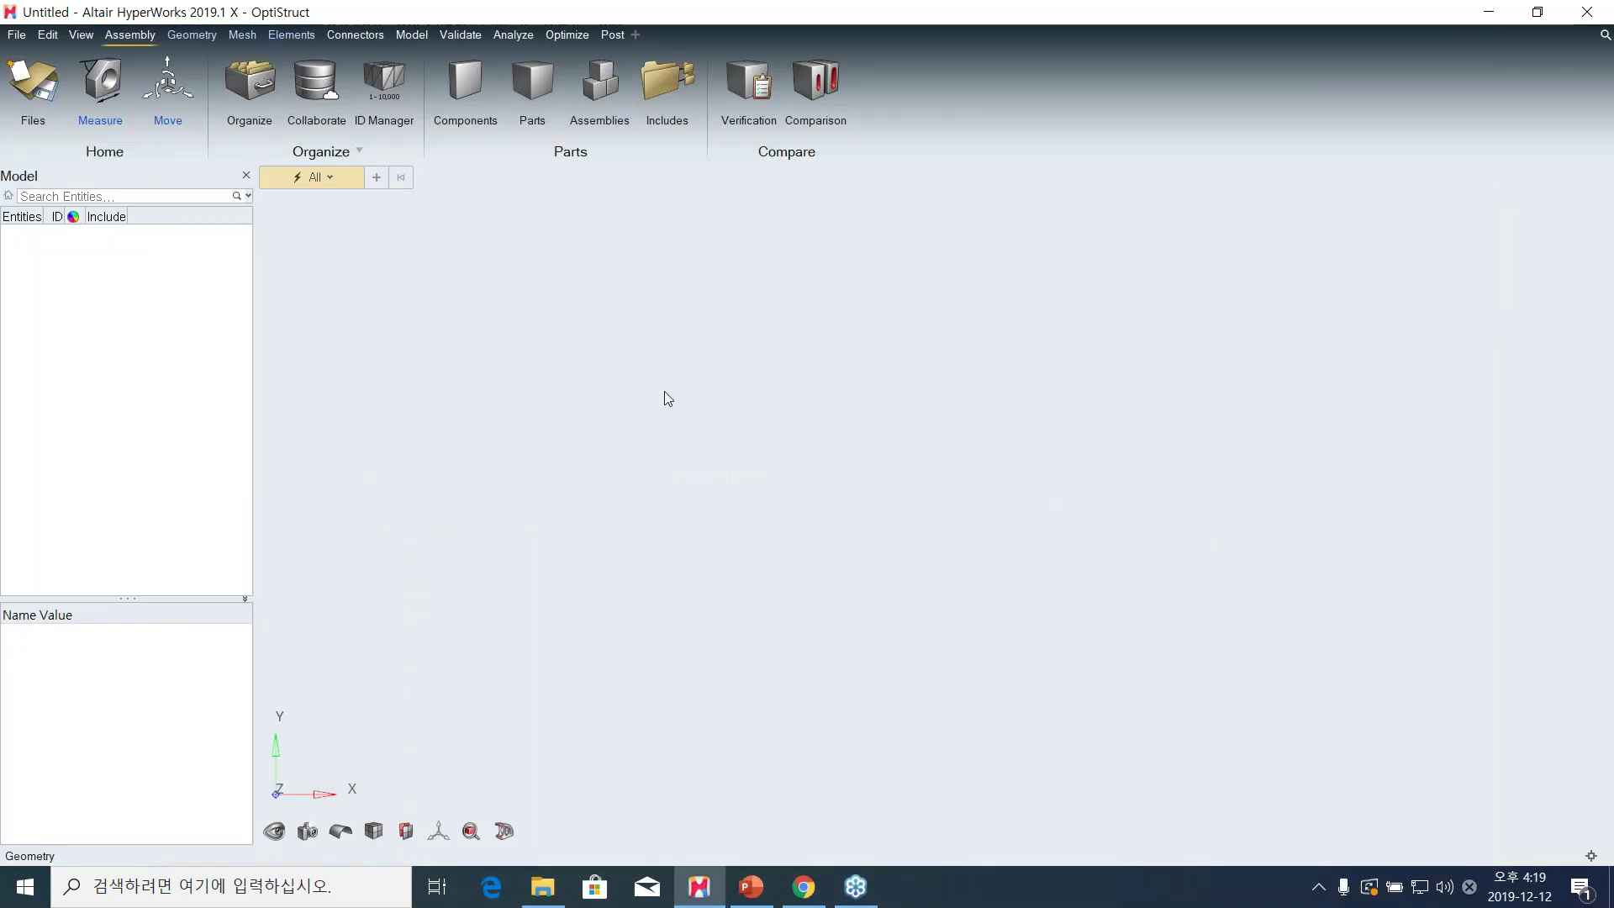
Open the model file Ex1.hm from the Ex1 folder and widen the model browser.
{"action": "left_click", "coordinate": [46, 74]}
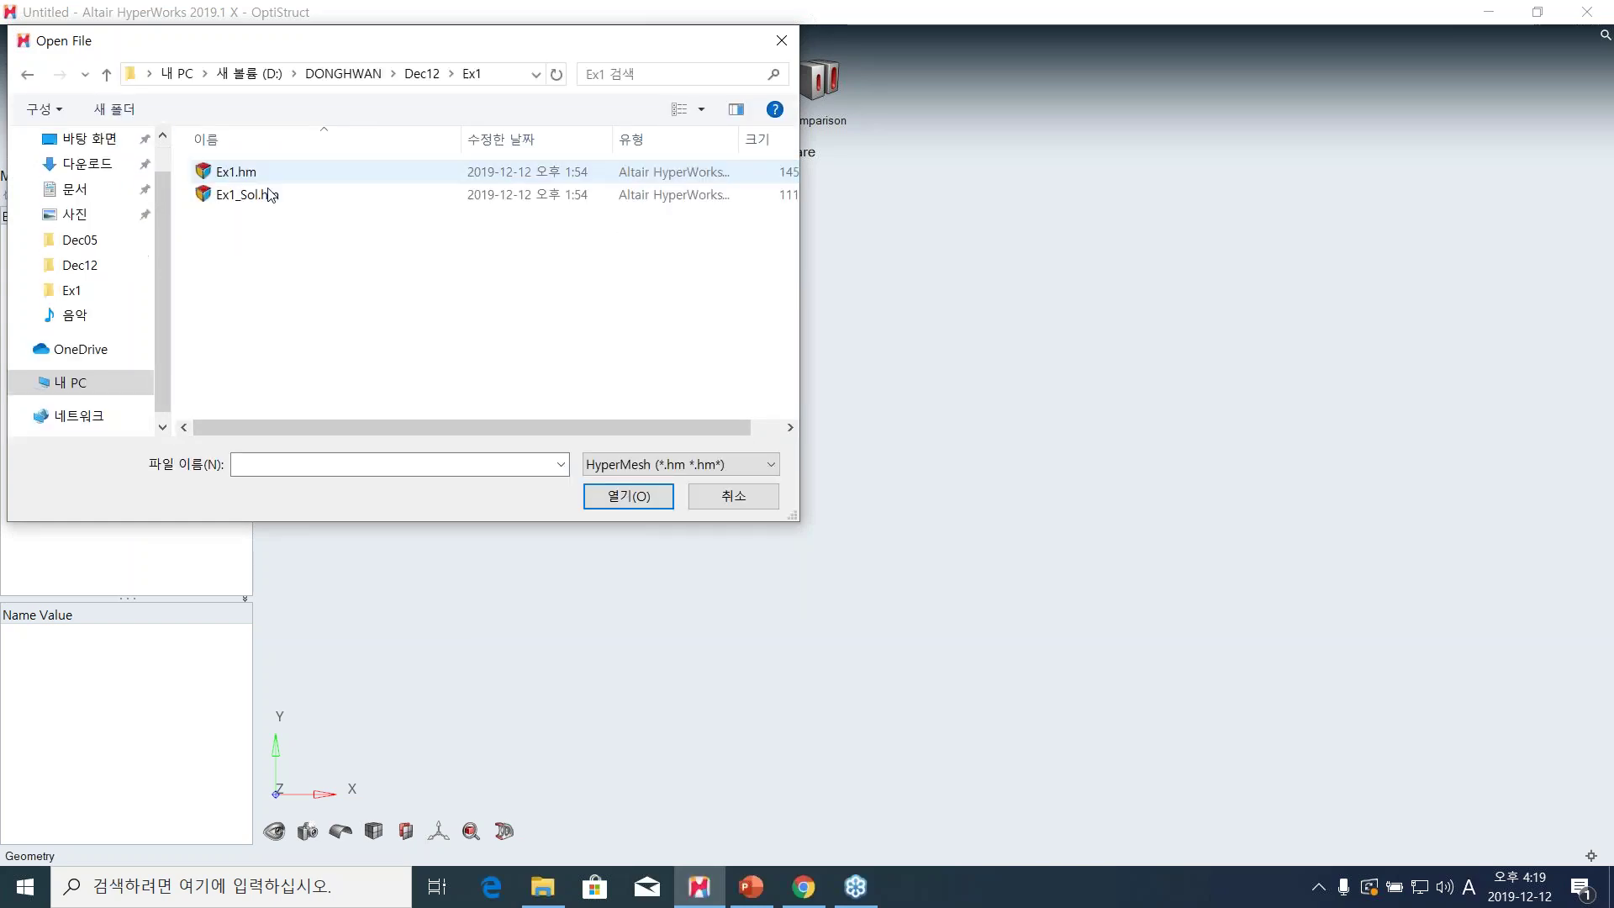
{"action": "double_click", "coordinate": [252, 173]}
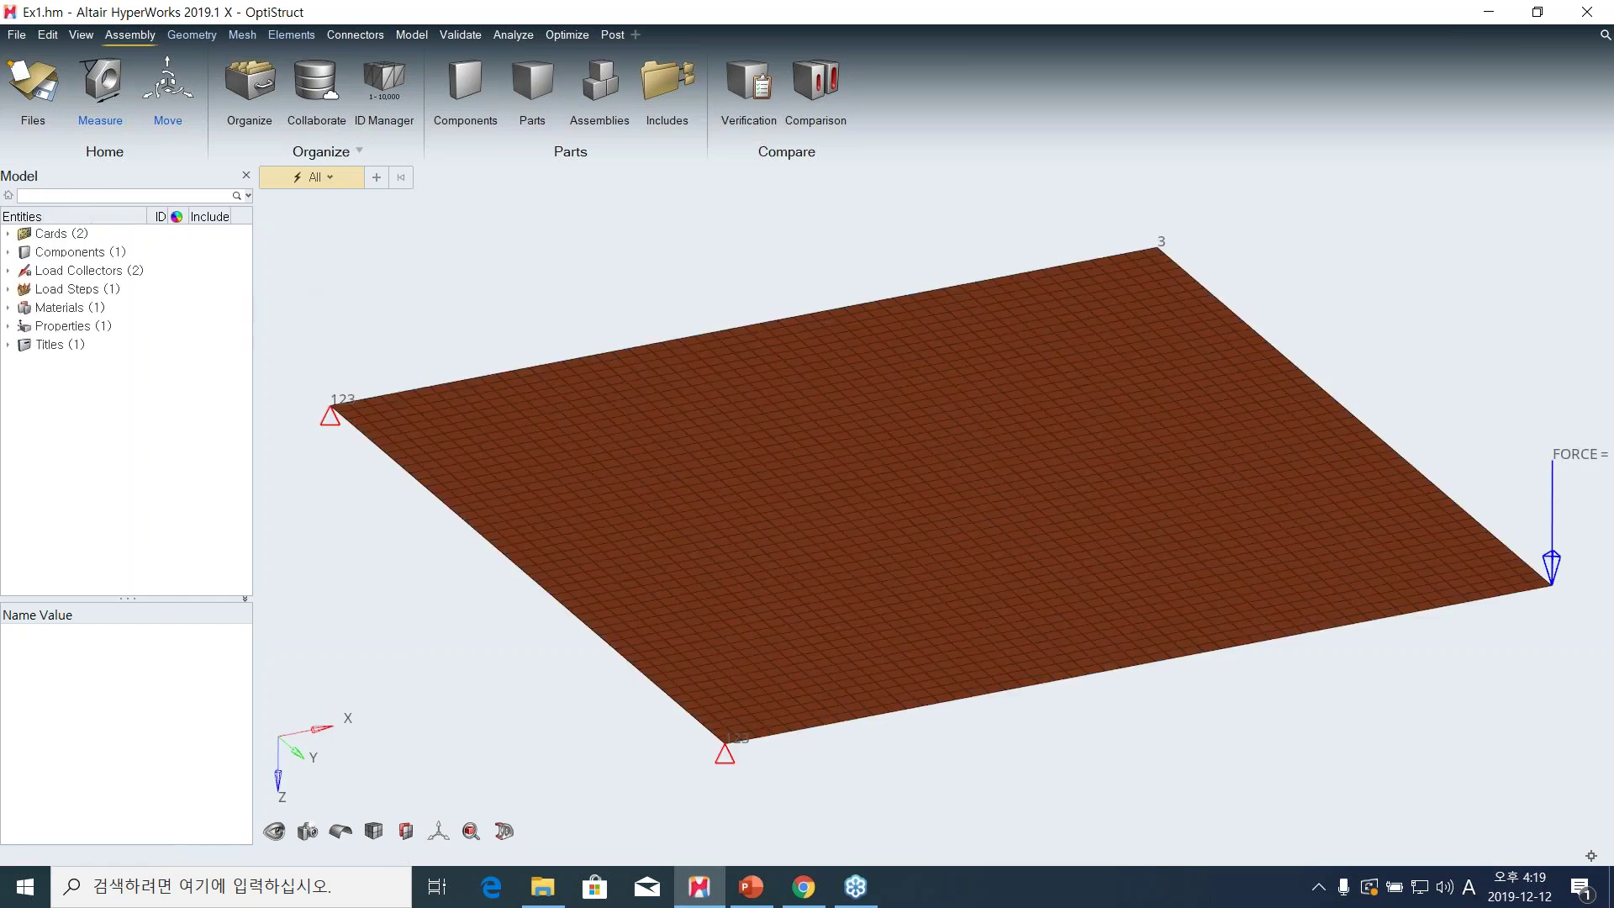
{"action": "left_click_drag", "start_coordinate": [252, 310], "coordinate": [426, 330]}
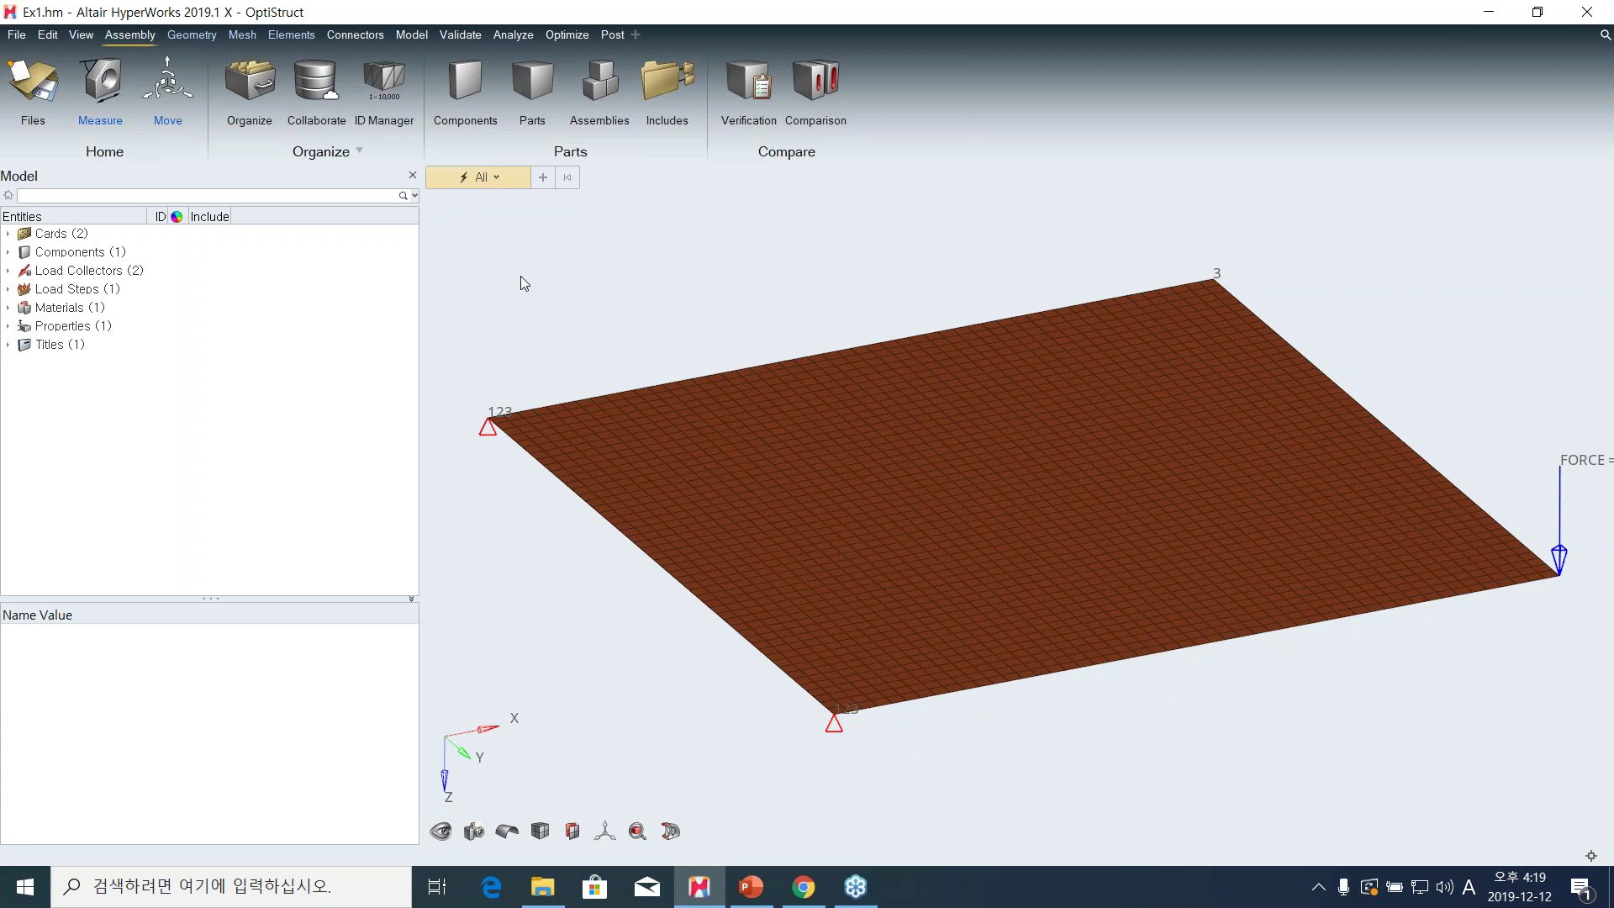
Show the optimization entities in the browser and create a topography design variable named topography.
{"action": "left_click", "coordinate": [577, 43]}
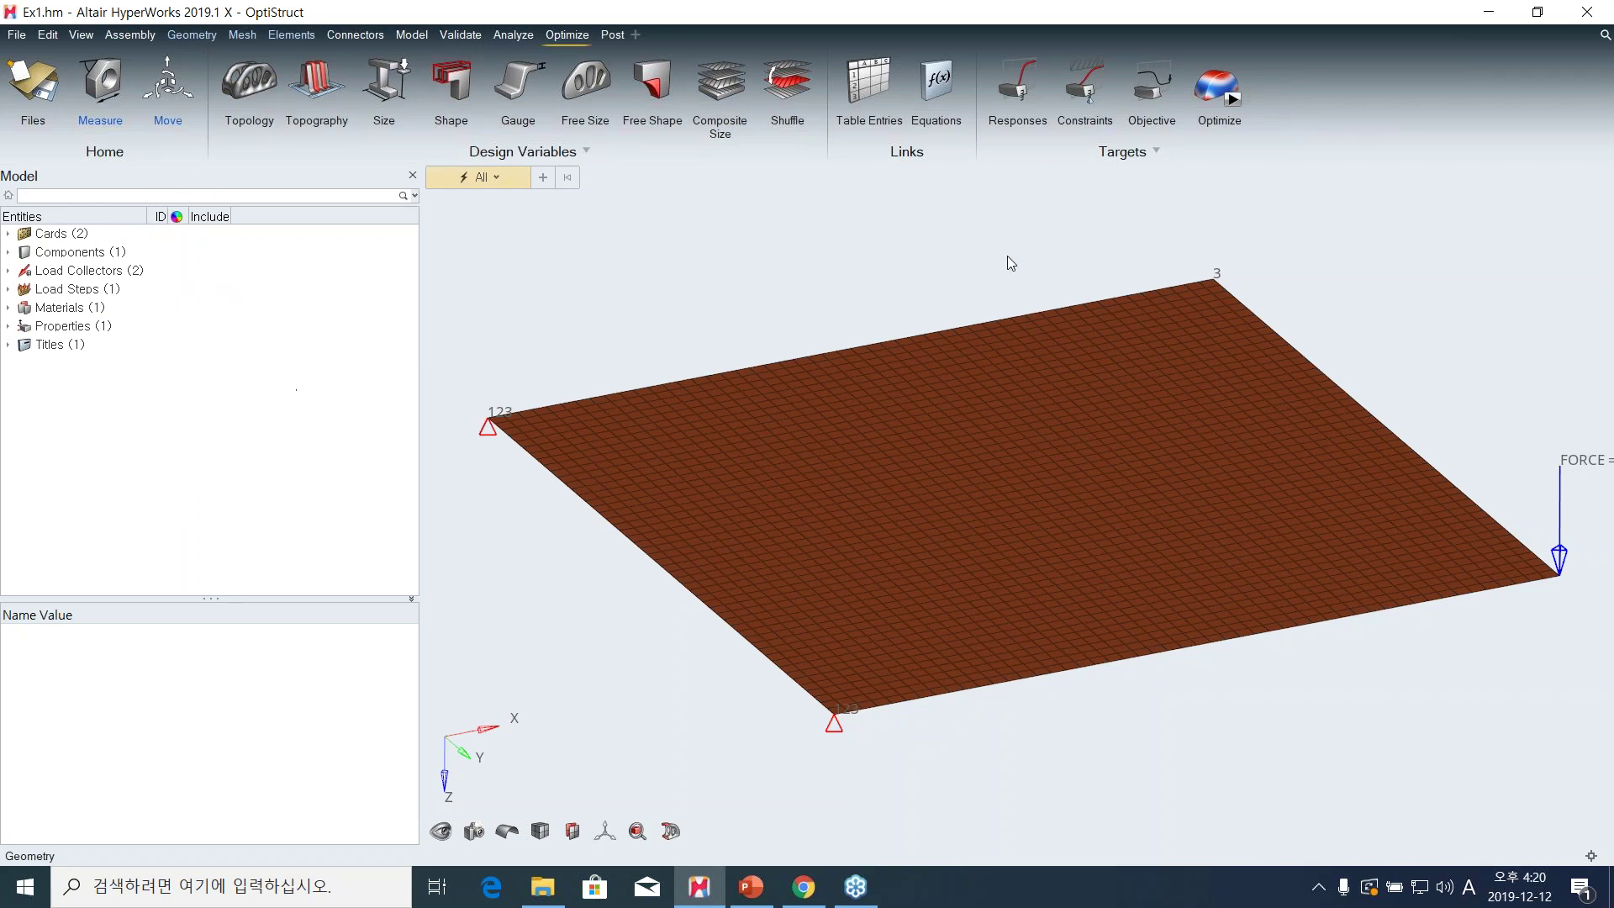
{"action": "left_click", "coordinate": [1218, 92]}
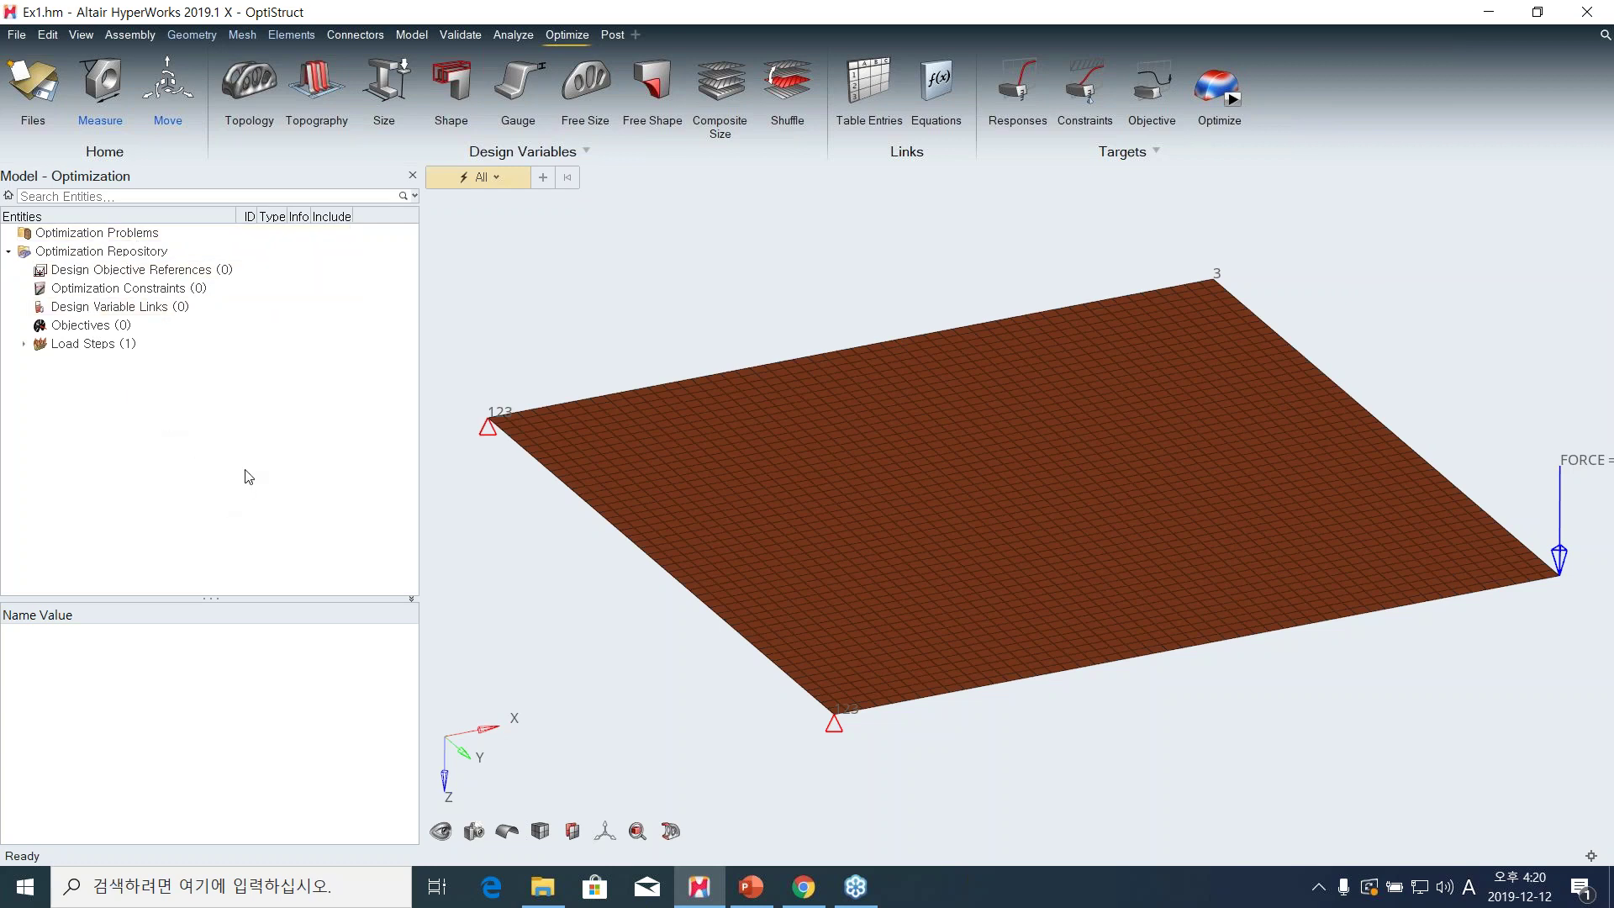
{"action": "left_click", "coordinate": [320, 83]}
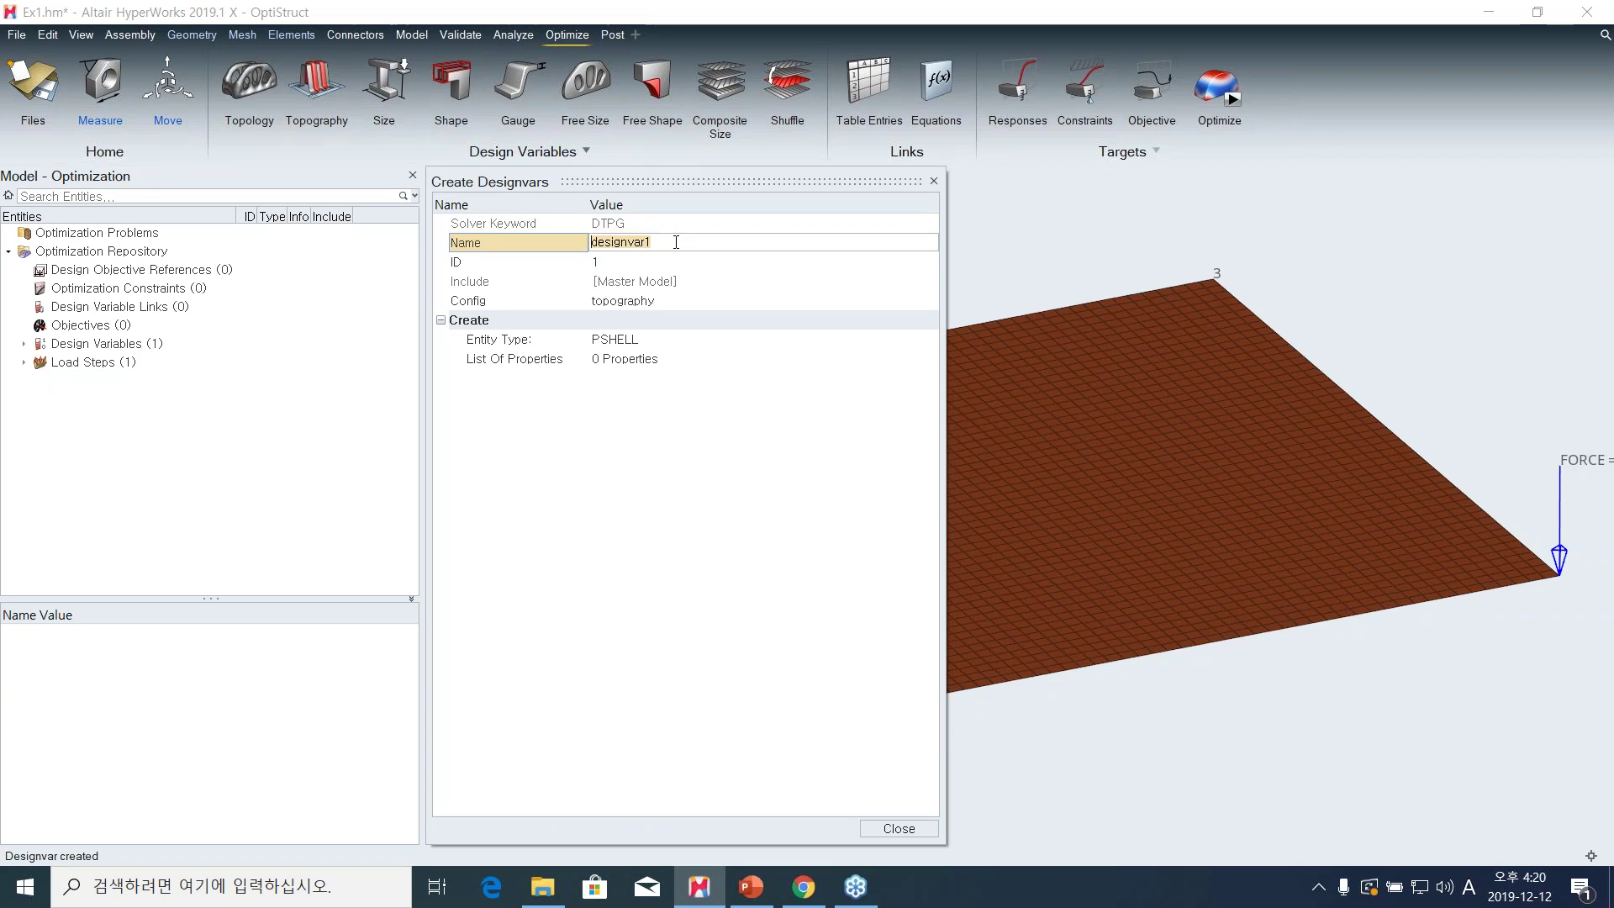
{"action": "type", "text": "topography"}
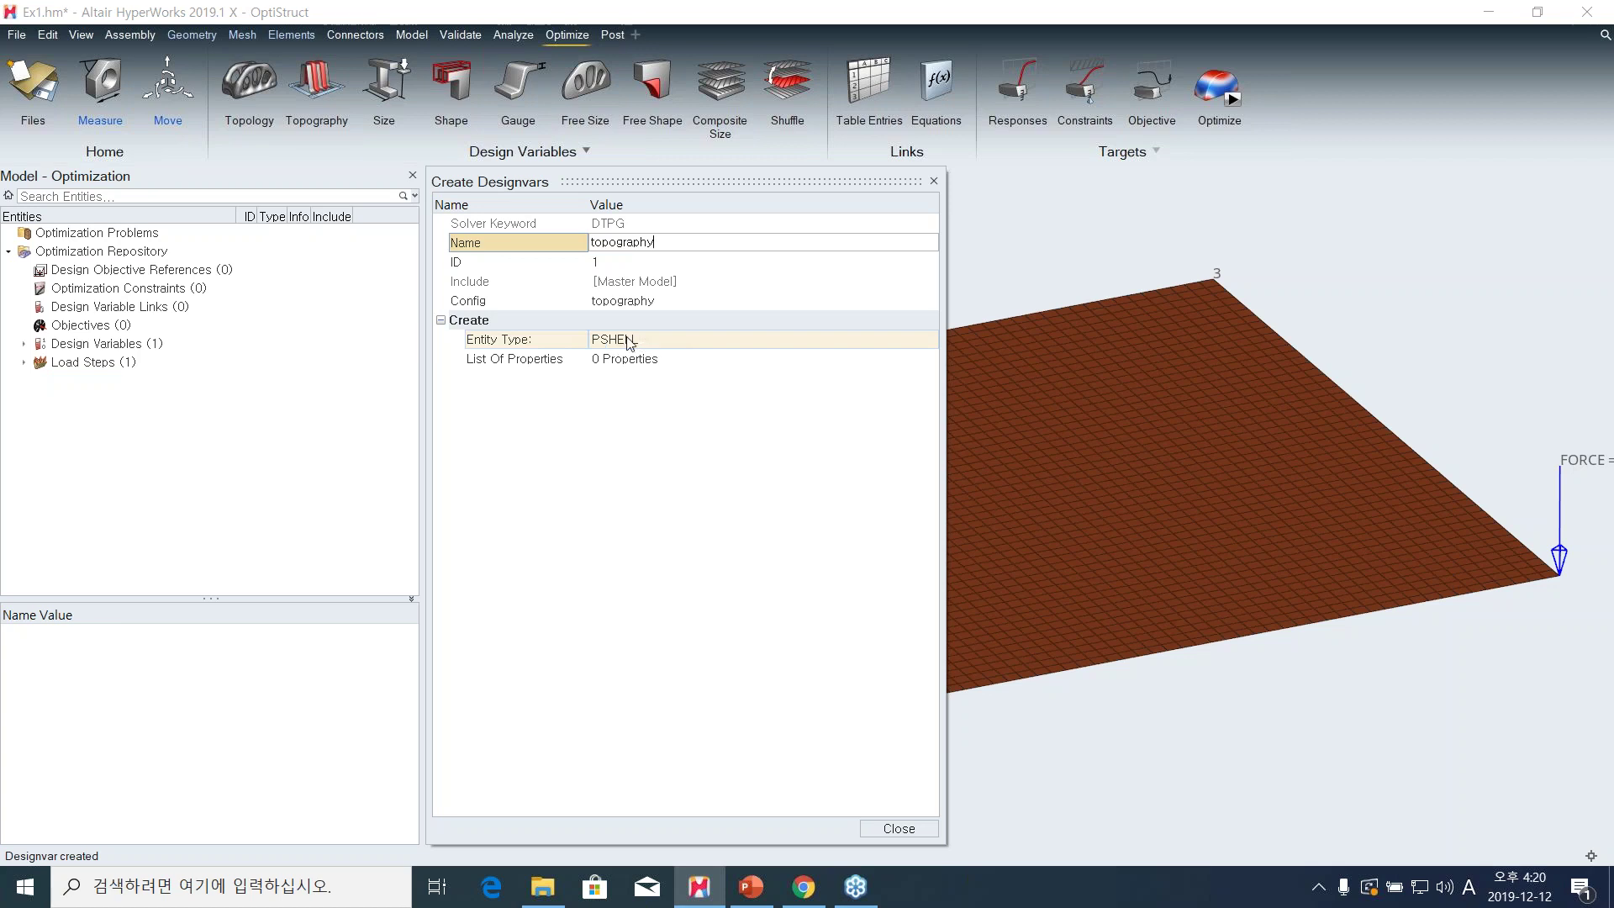
Assign the PSHELL property named design to the topography design variable and finish creating it.
{"action": "left_click", "coordinate": [642, 361]}
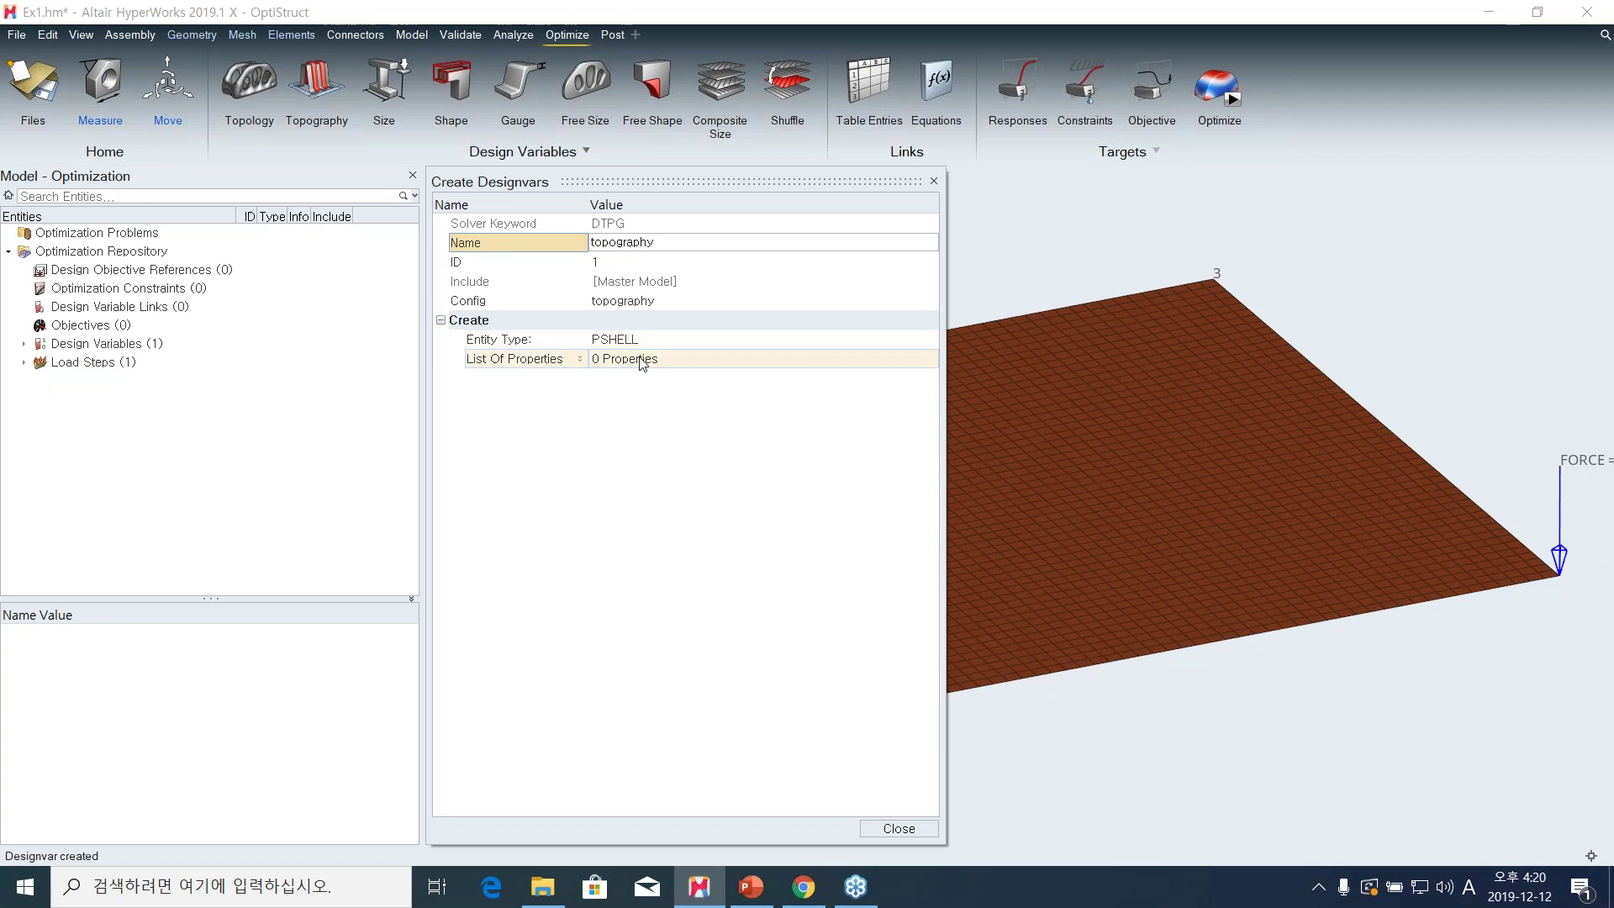
{"action": "left_click", "coordinate": [641, 359]}
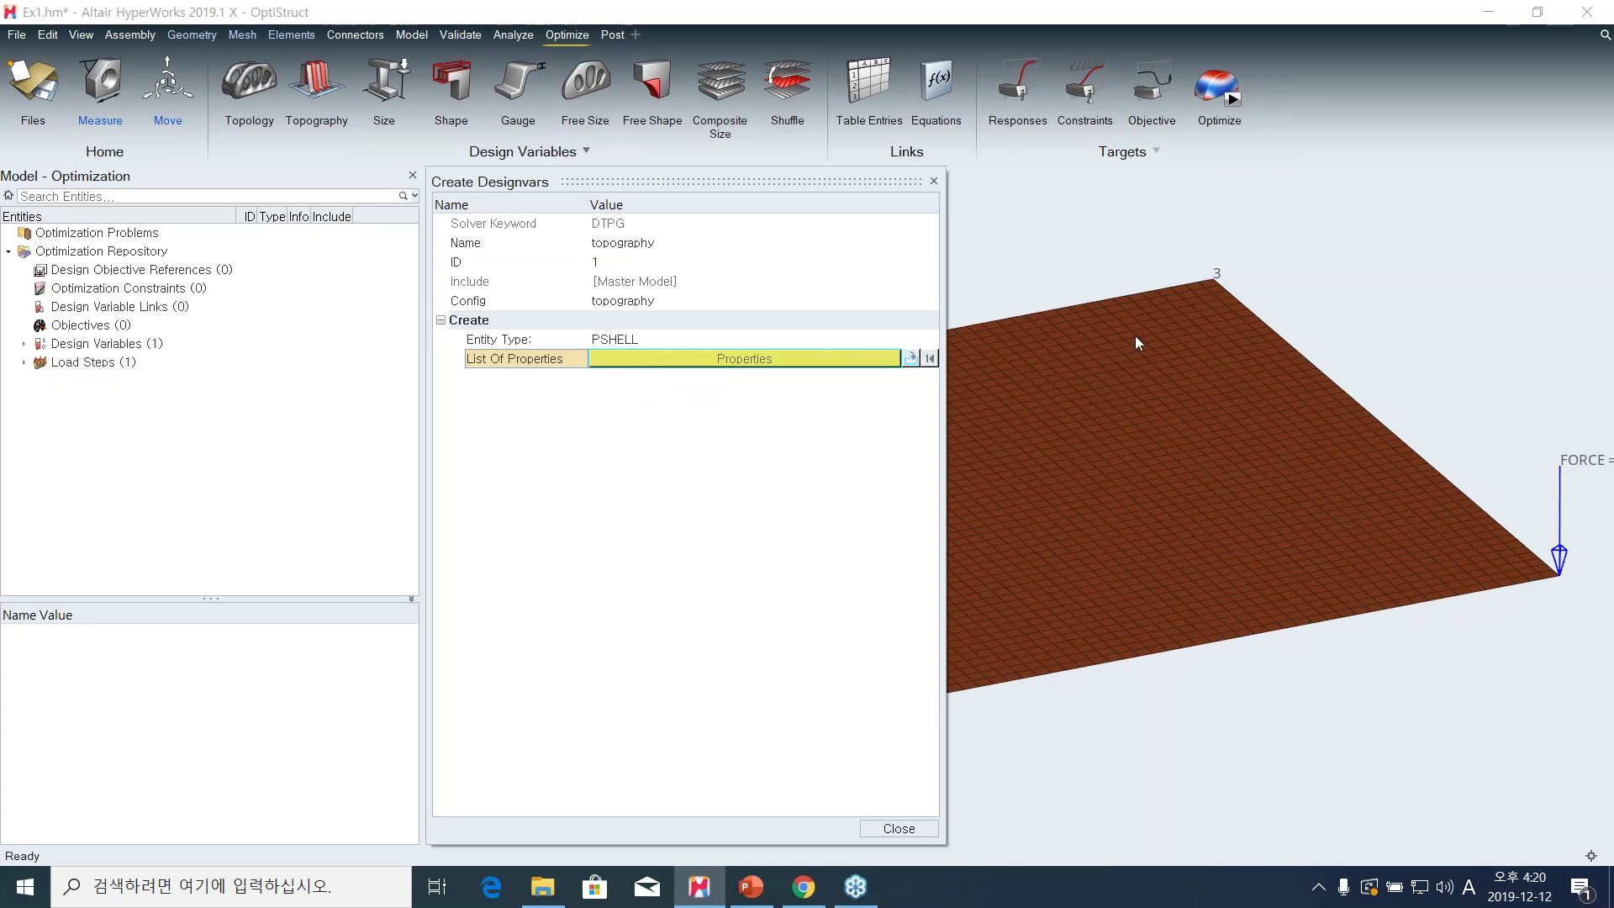
{"action": "left_click", "coordinate": [910, 358]}
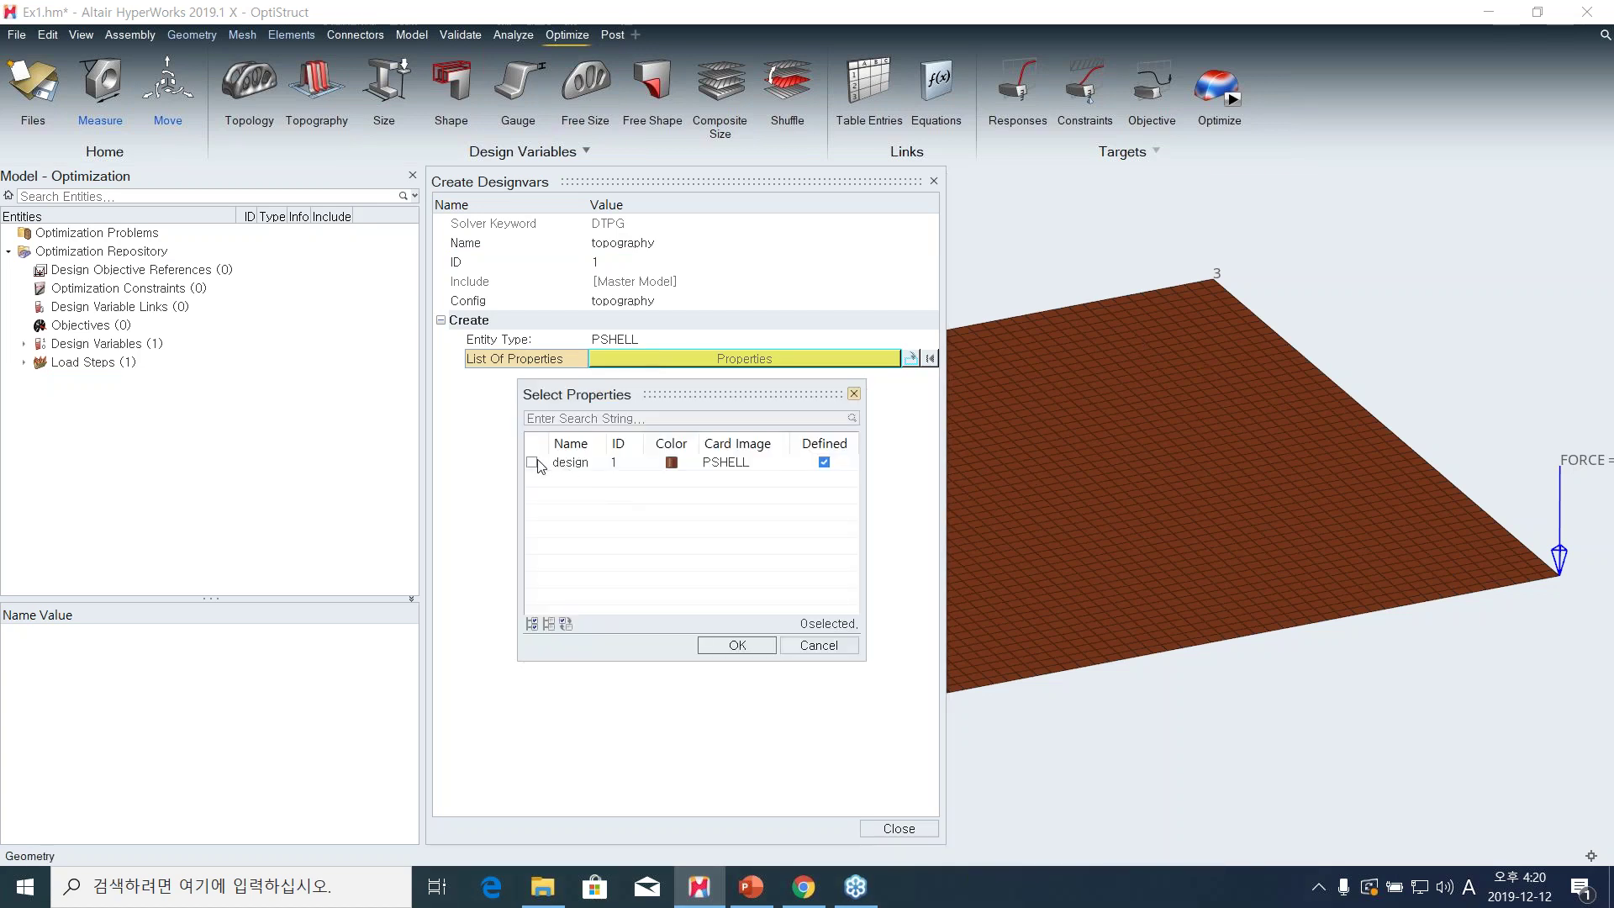
{"action": "left_click", "coordinate": [531, 463]}
{"action": "left_click", "coordinate": [728, 646]}
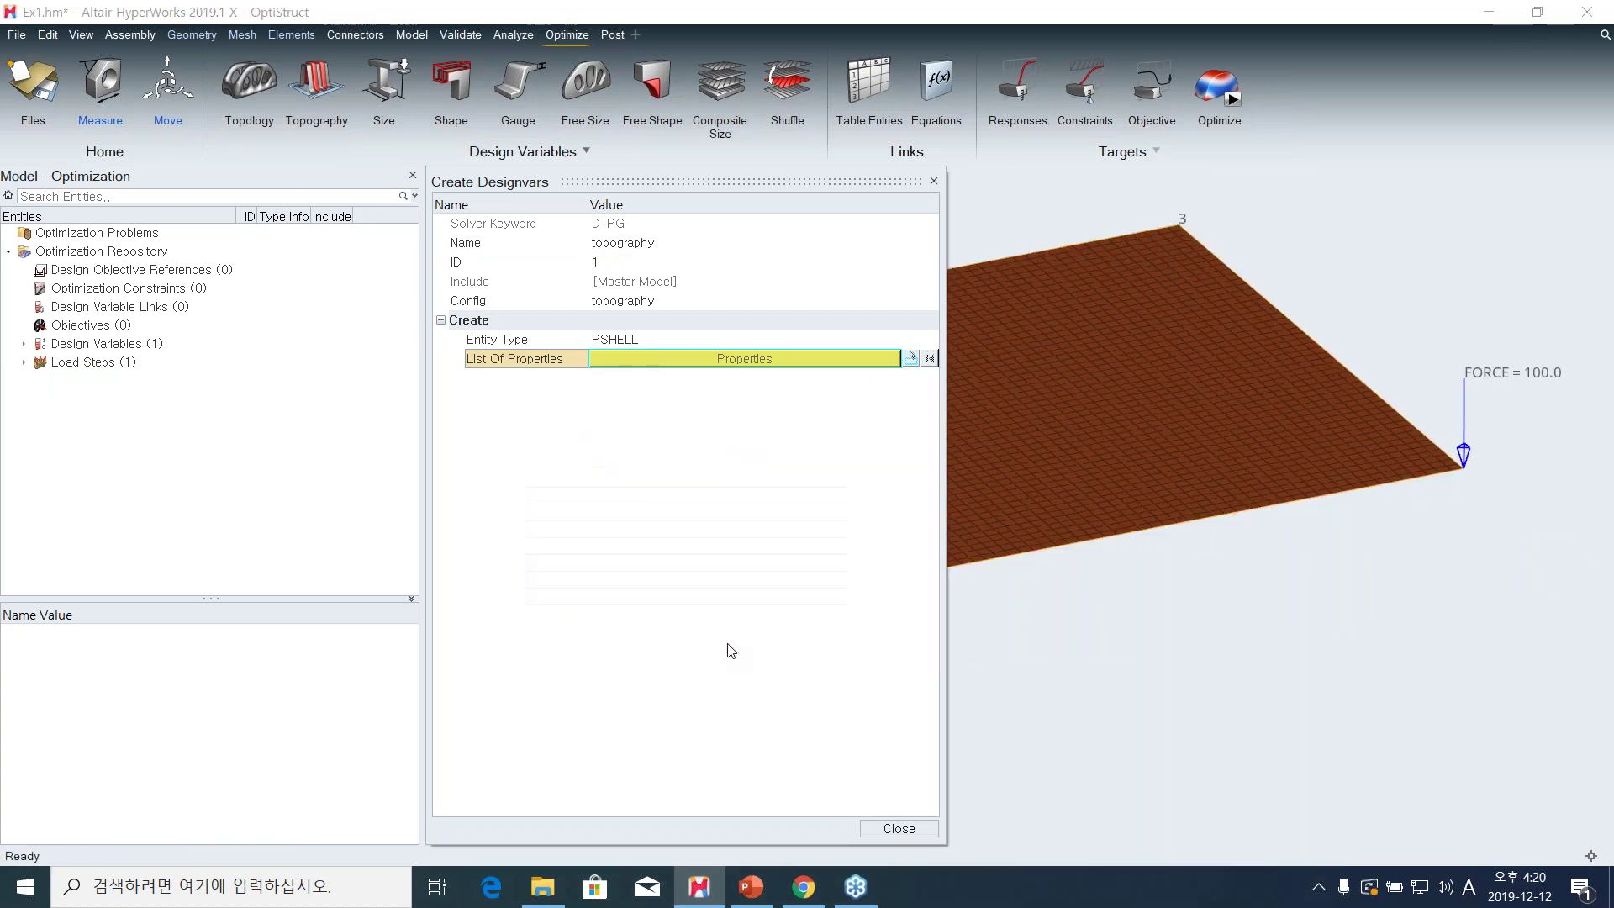
{"action": "left_click", "coordinate": [891, 829]}
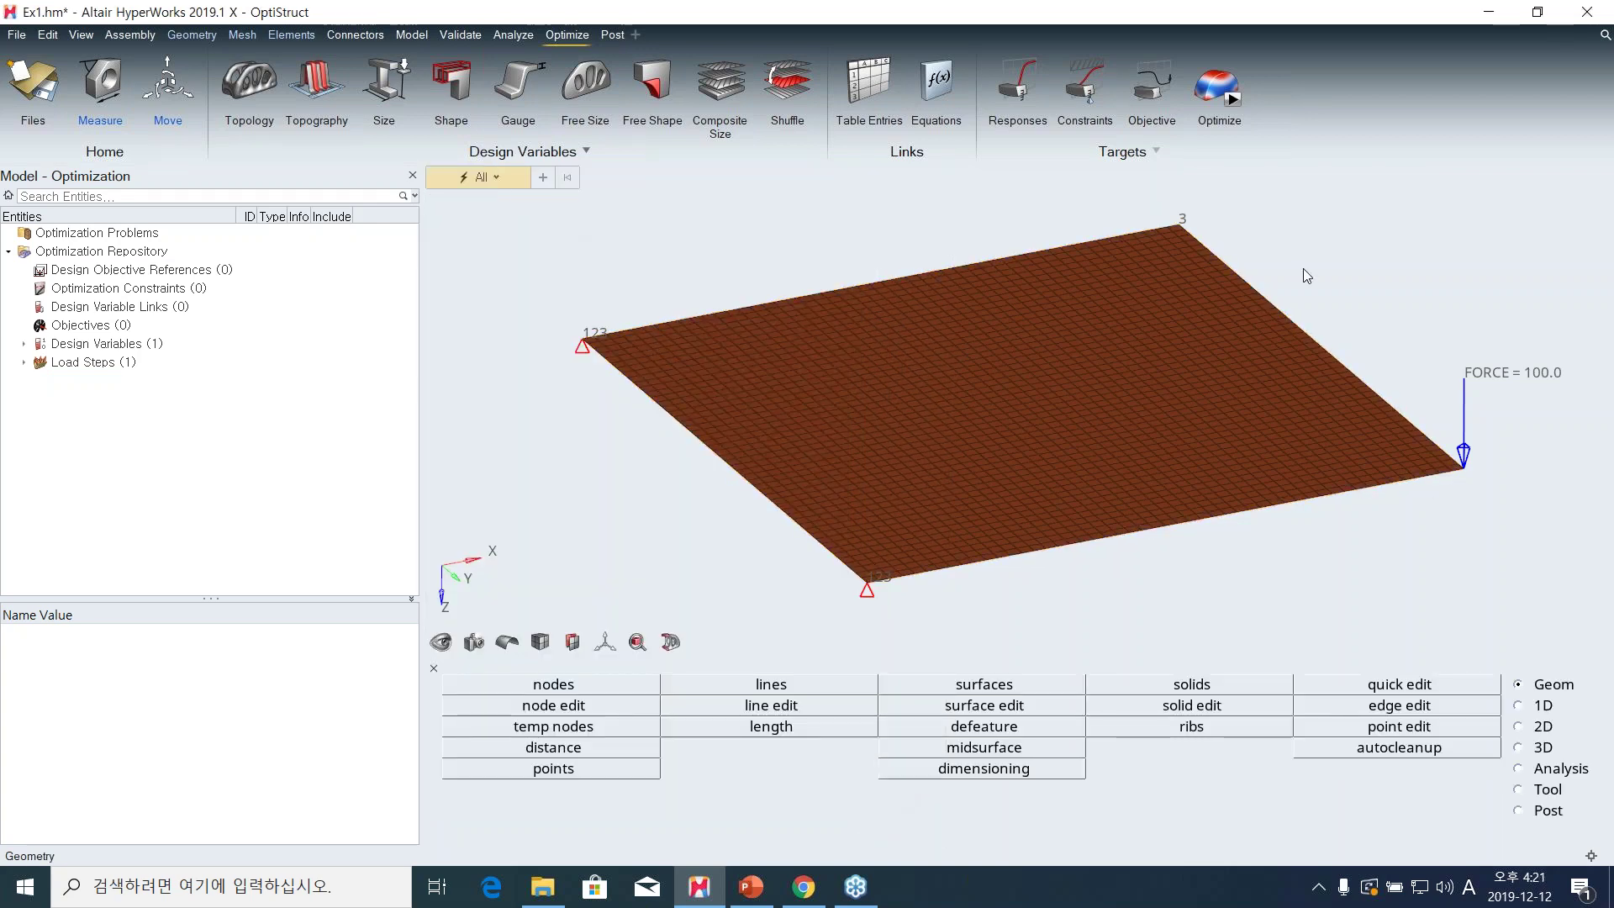
List the topography design variables, select topography, and enlarge the area showing its parameters.
{"action": "left_click", "coordinate": [23, 362]}
{"action": "left_click", "coordinate": [90, 377]}
{"action": "left_click", "coordinate": [59, 349]}
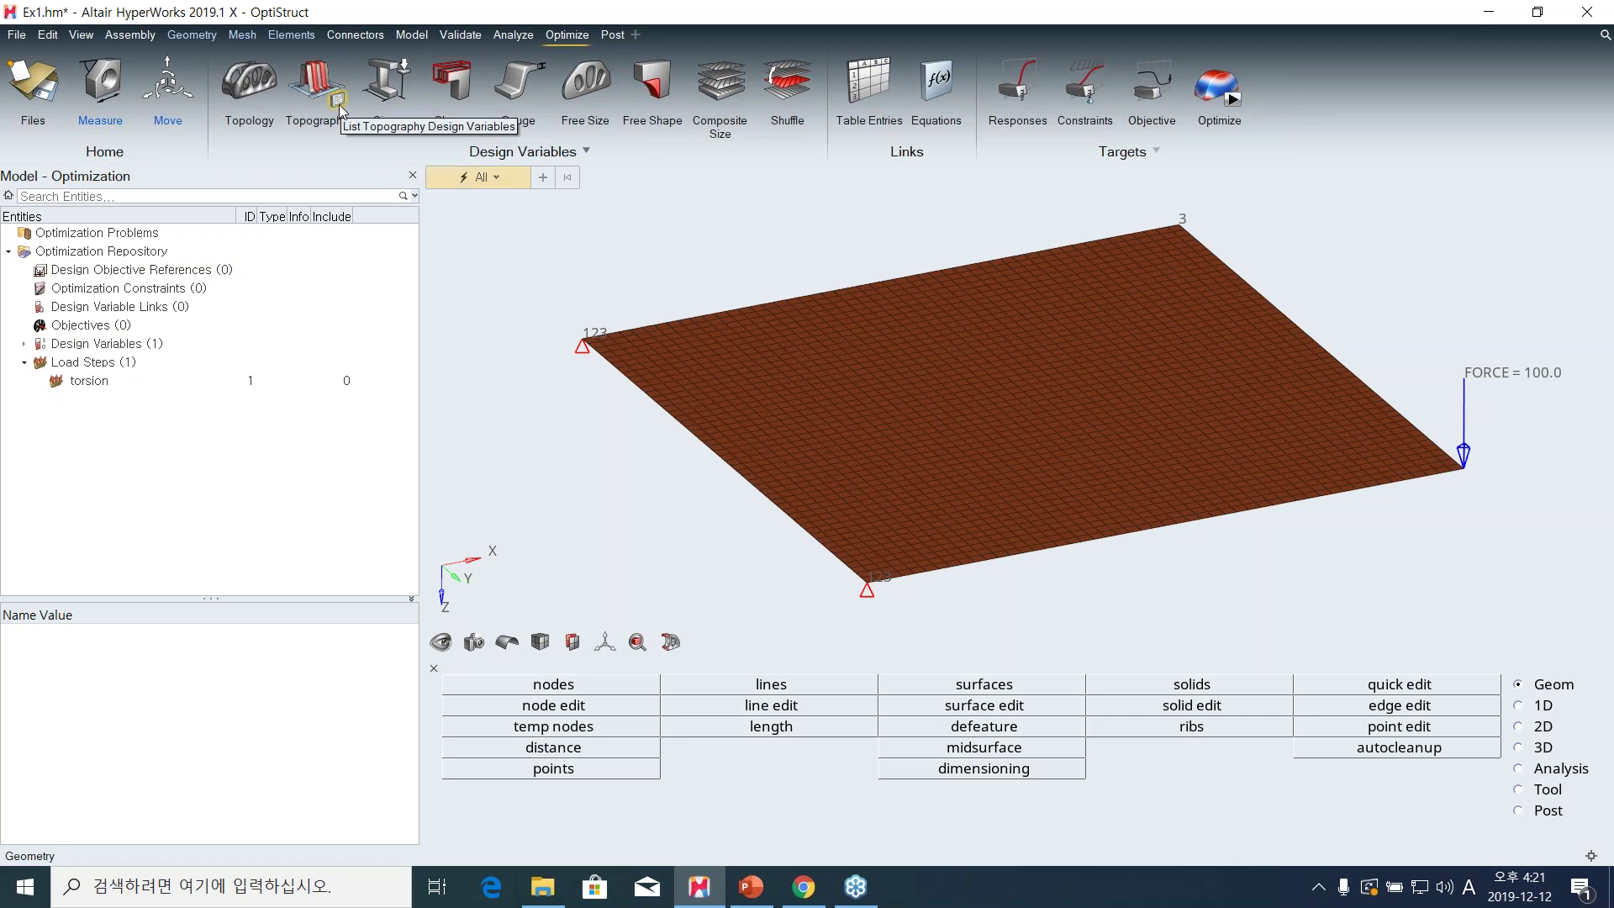
{"action": "left_click", "coordinate": [339, 104]}
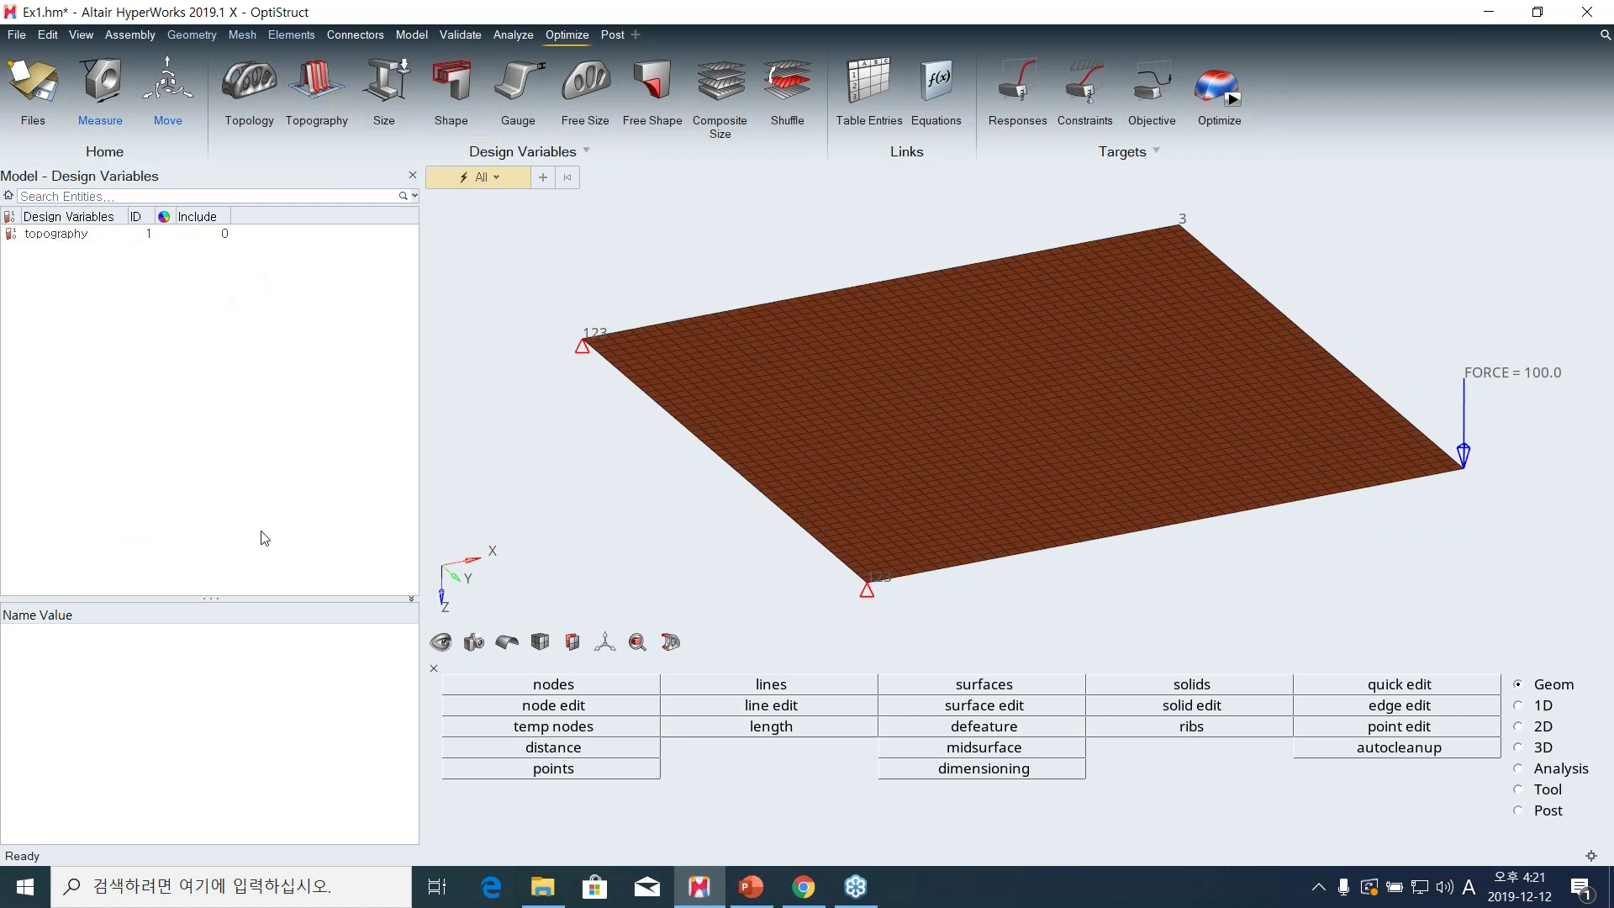
{"action": "left_click", "coordinate": [64, 239]}
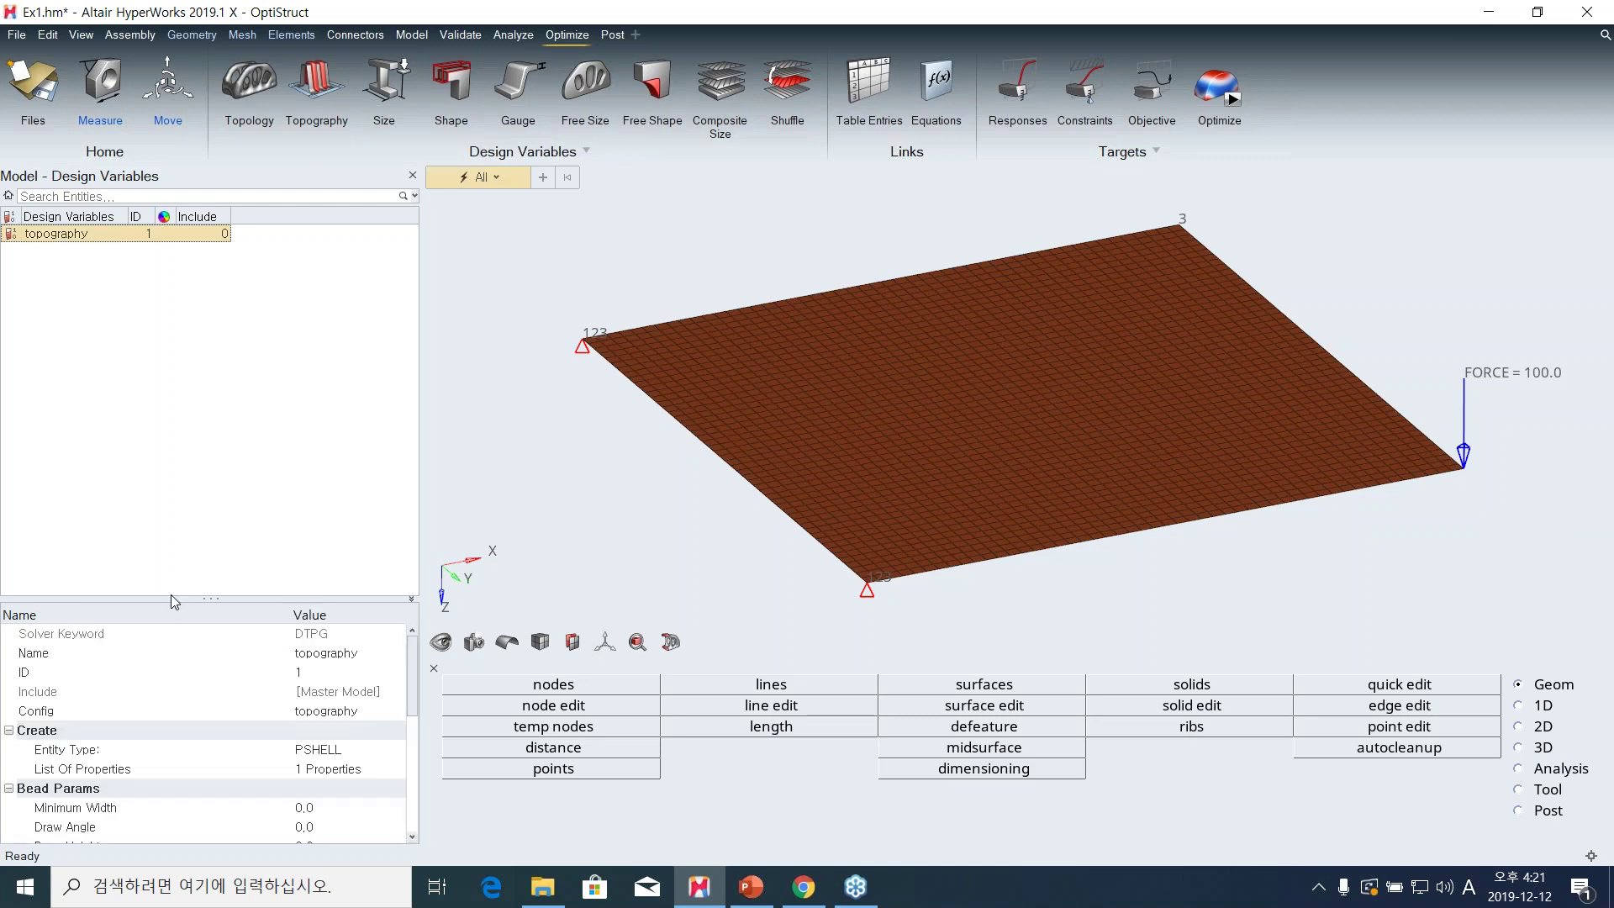
{"action": "left_click_drag", "start_coordinate": [173, 598], "coordinate": [210, 353]}
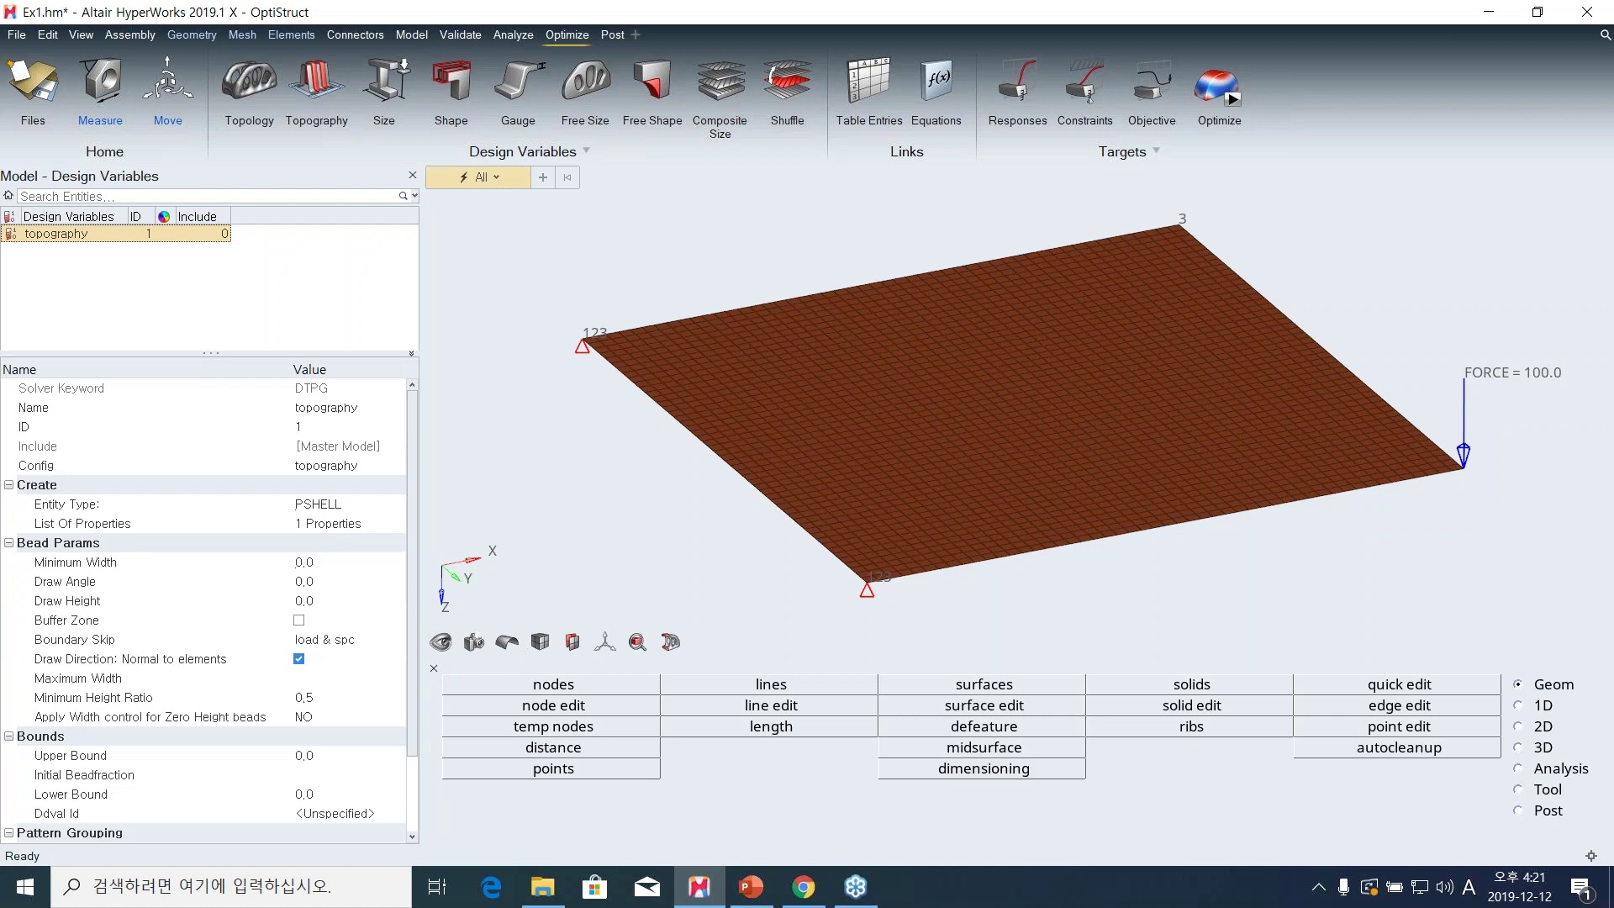
Set the topography bead parameters to minimum width 5.0, draw angle 60.0 and draw height 4.0.
{"action": "left_click", "coordinate": [353, 561]}
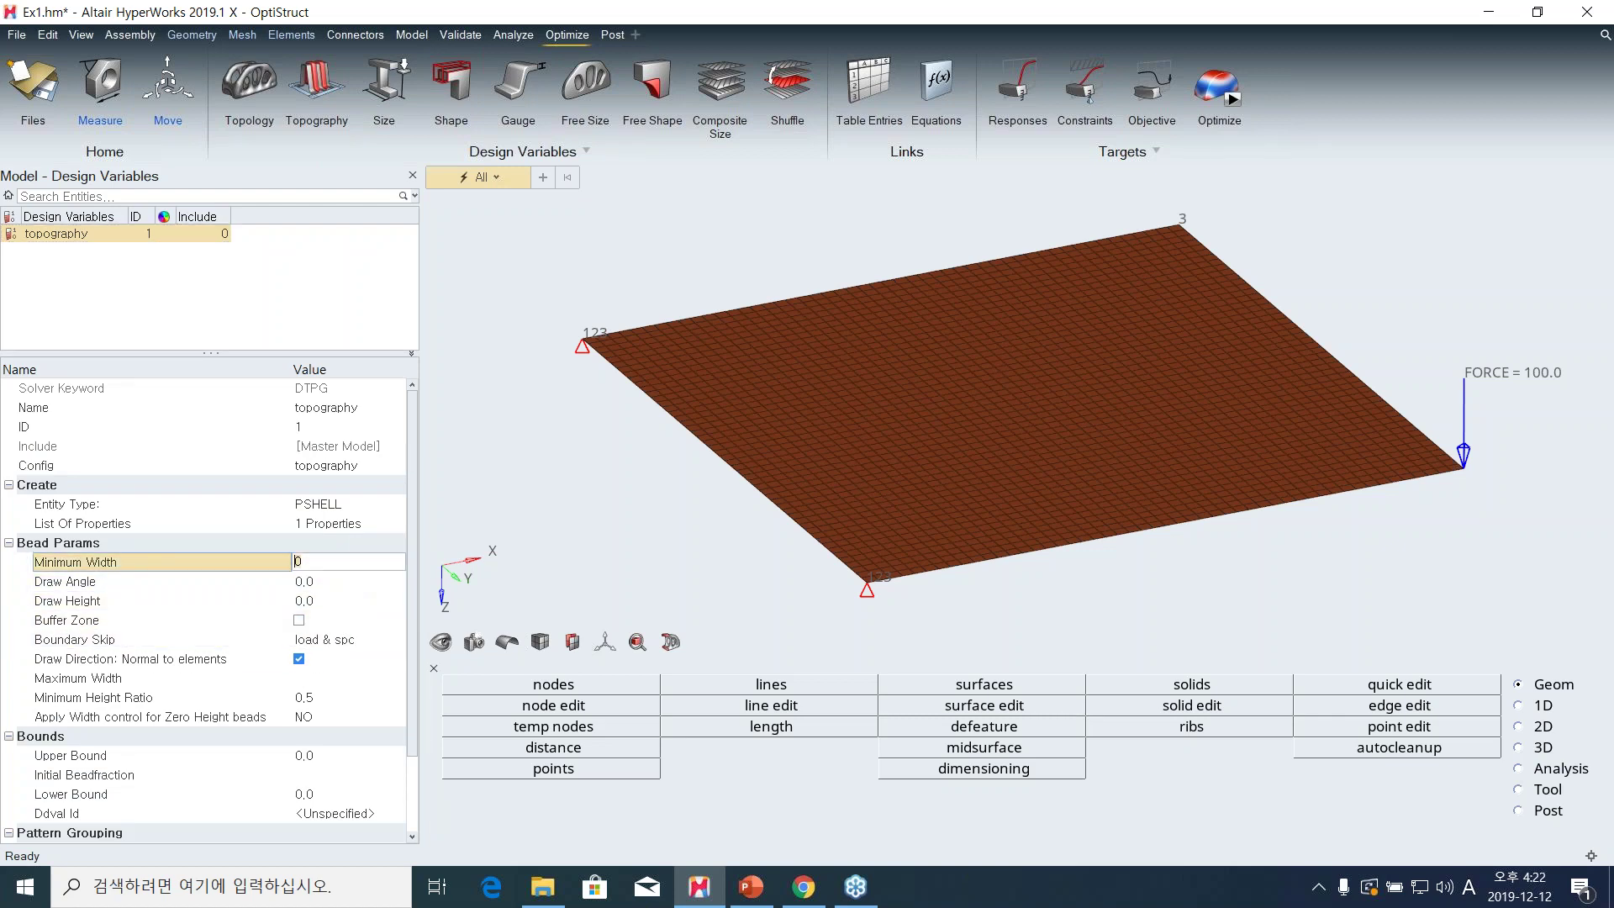
{"action": "type", "text": "5,"}
{"action": "key", "text": "Return"}
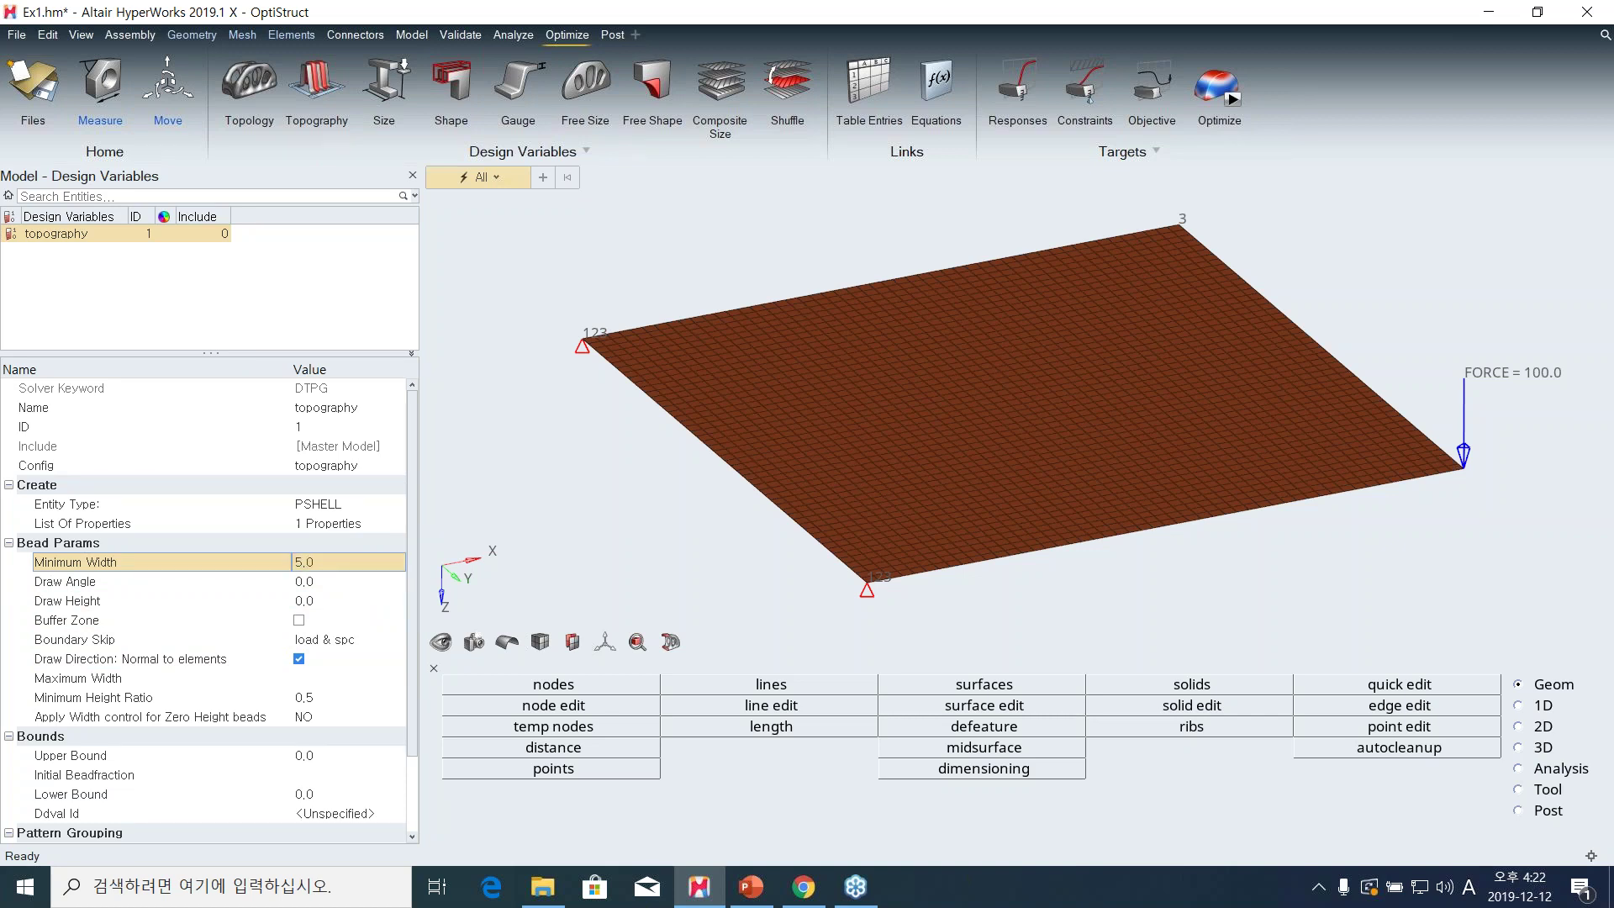
{"action": "left_click", "coordinate": [332, 582]}
{"action": "type", "text": "60"}
{"action": "key", "text": "Return"}
{"action": "left_click", "coordinate": [366, 601]}
{"action": "type", "text": "4"}
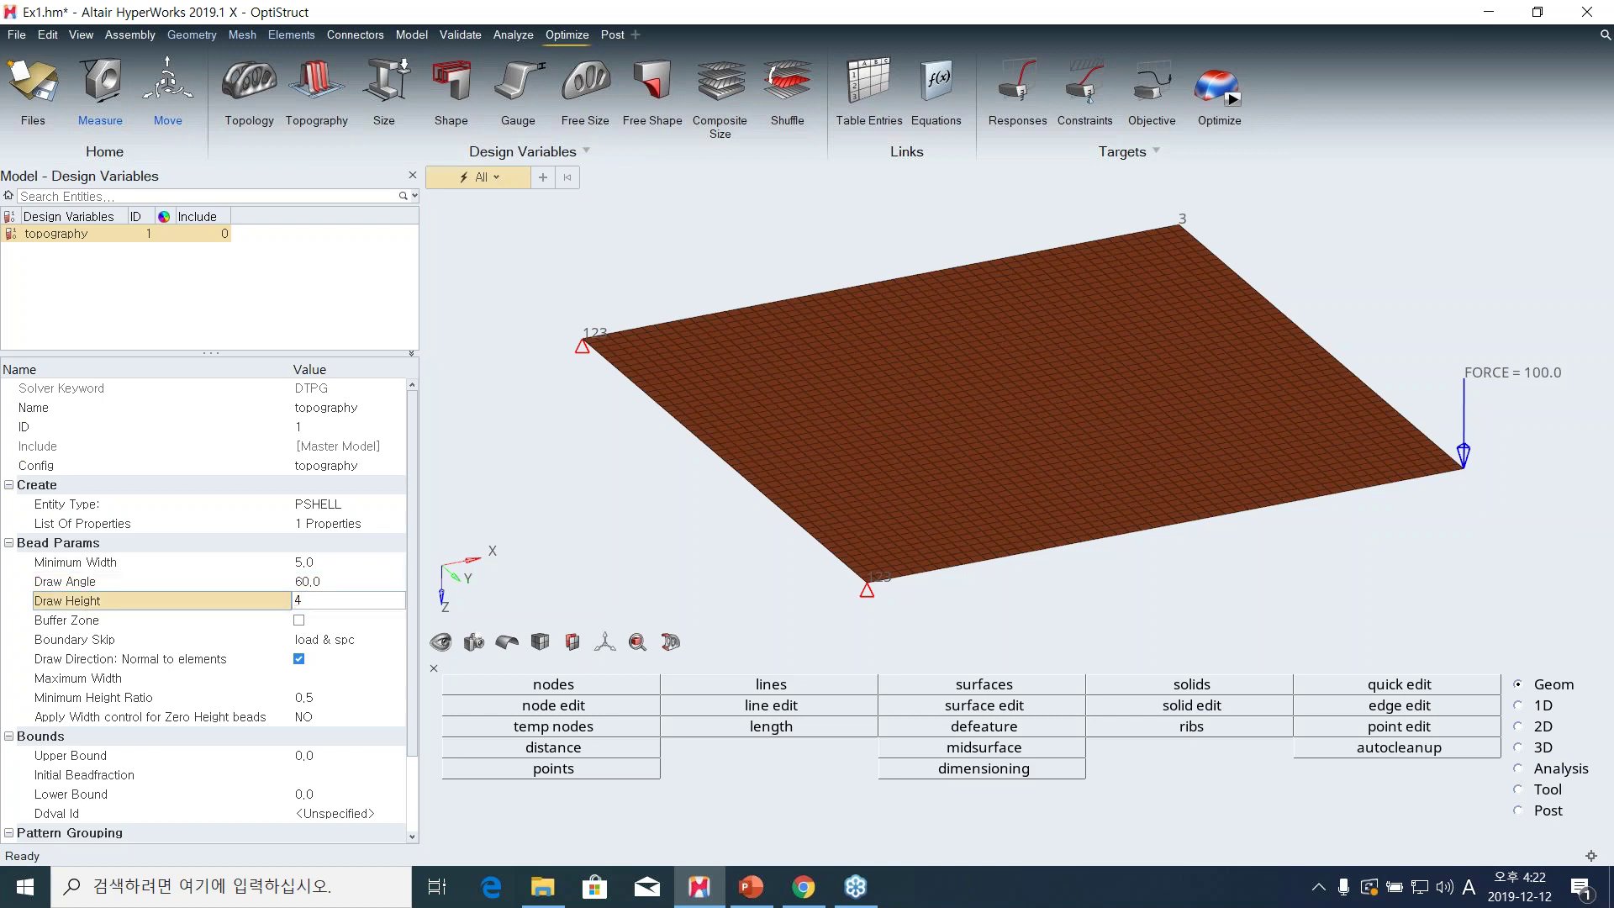
{"action": "type", "text": ",0"}
{"action": "key", "text": "Return"}
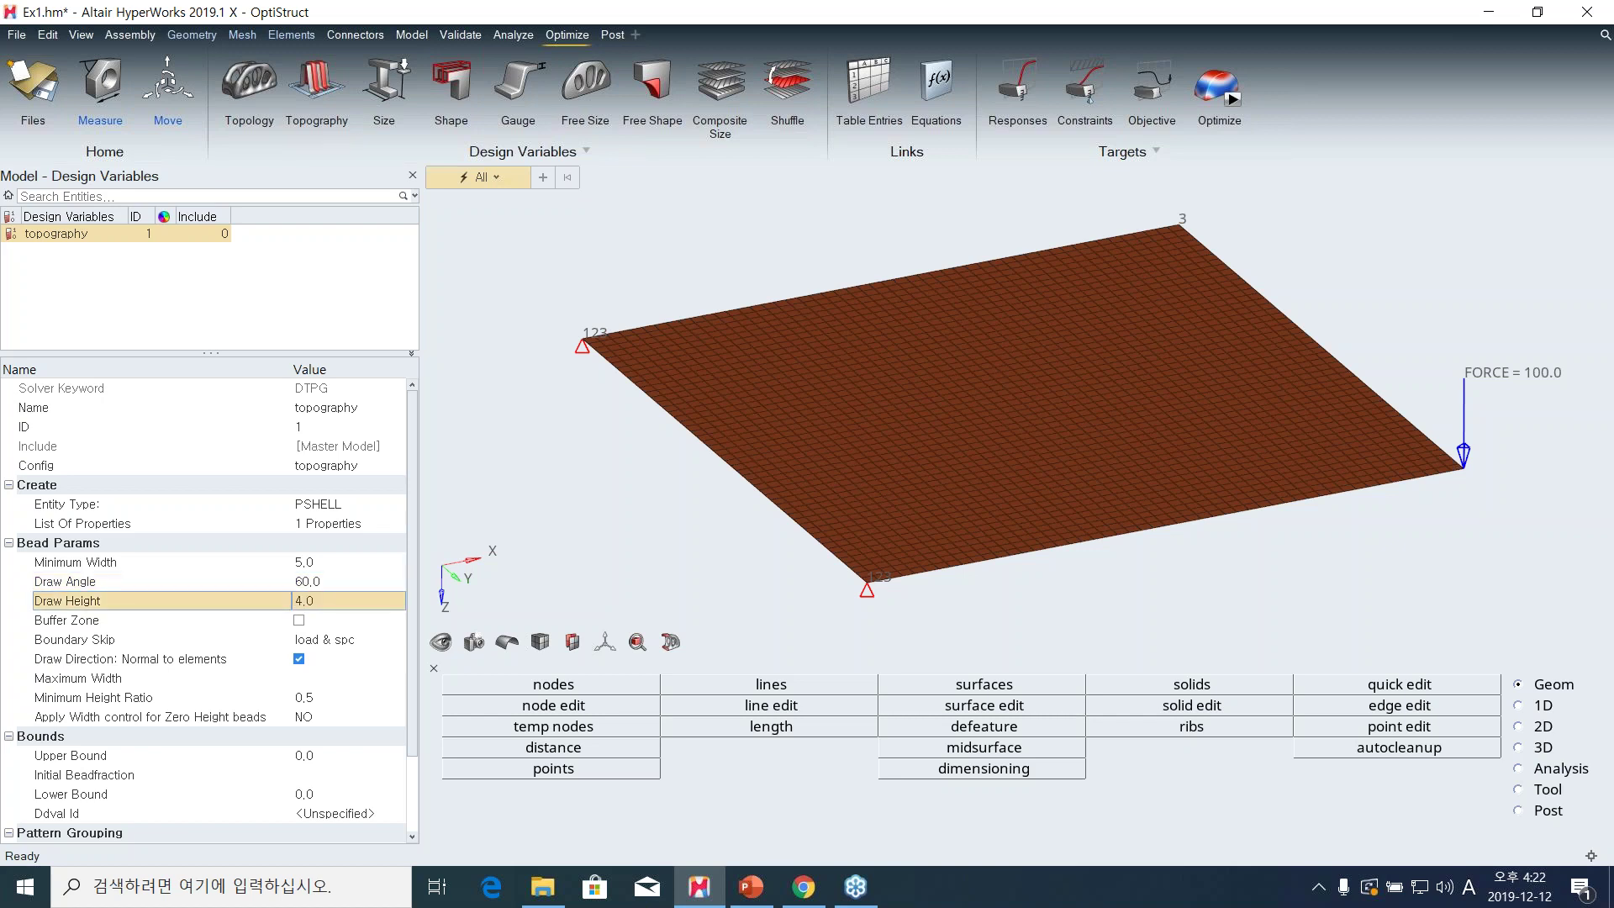
Enable the buffer zone and set the upper bound of the topography design variable to 1.0.
{"action": "left_click", "coordinate": [299, 620]}
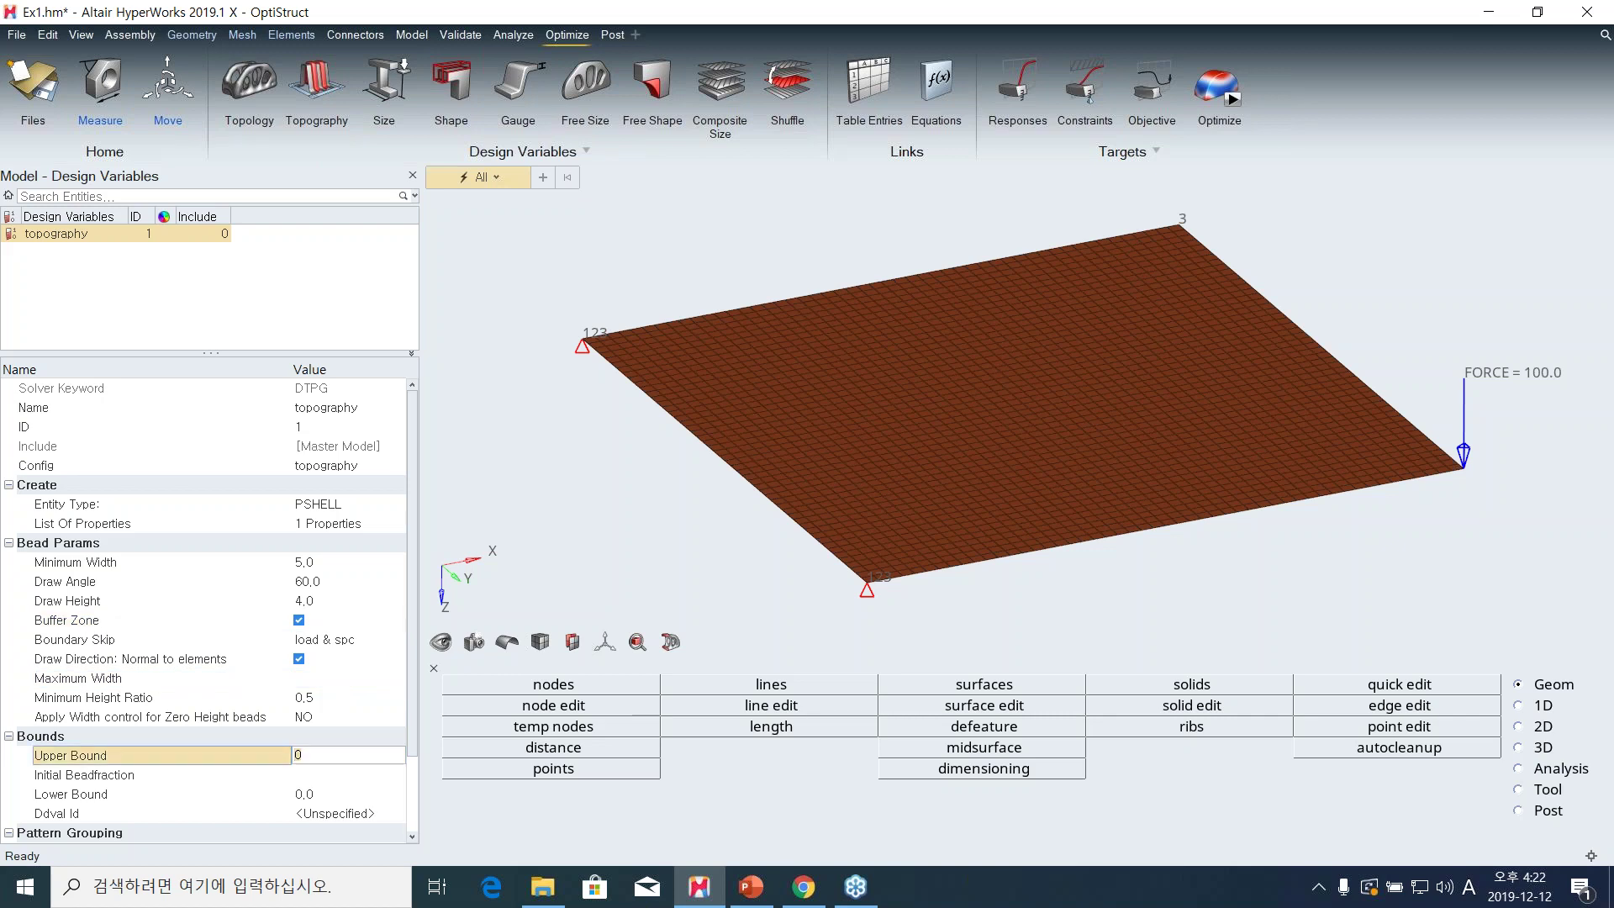
{"action": "type", "text": "1."}
{"action": "type", "text": "0"}
{"action": "key", "text": "Return"}
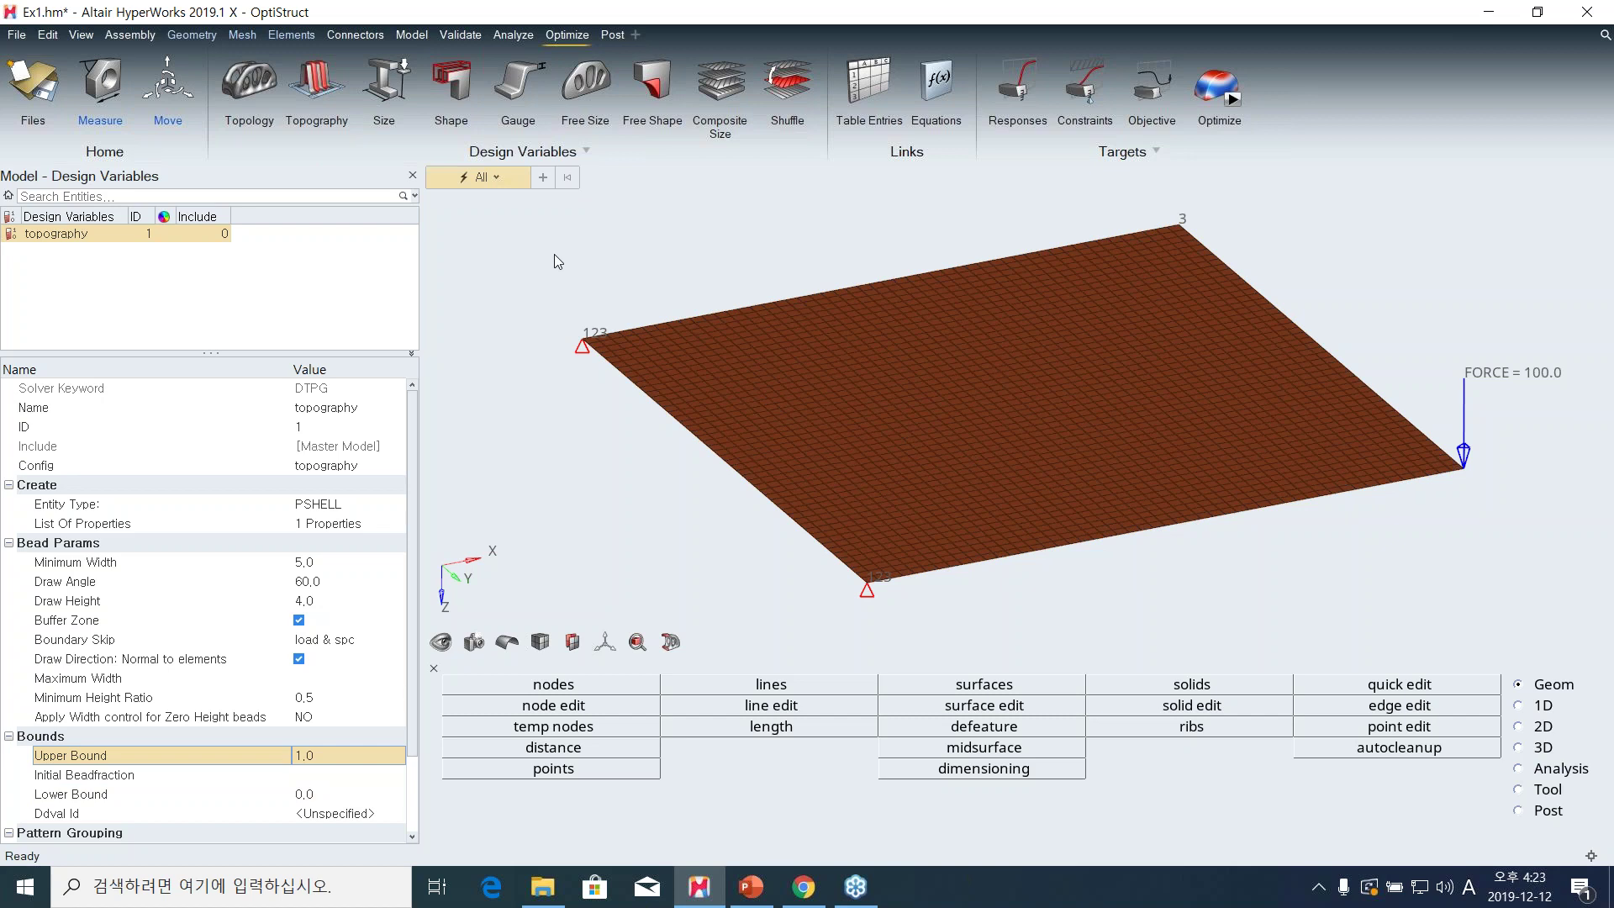
Create an optimization response named disp.
{"action": "left_click", "coordinate": [1025, 91]}
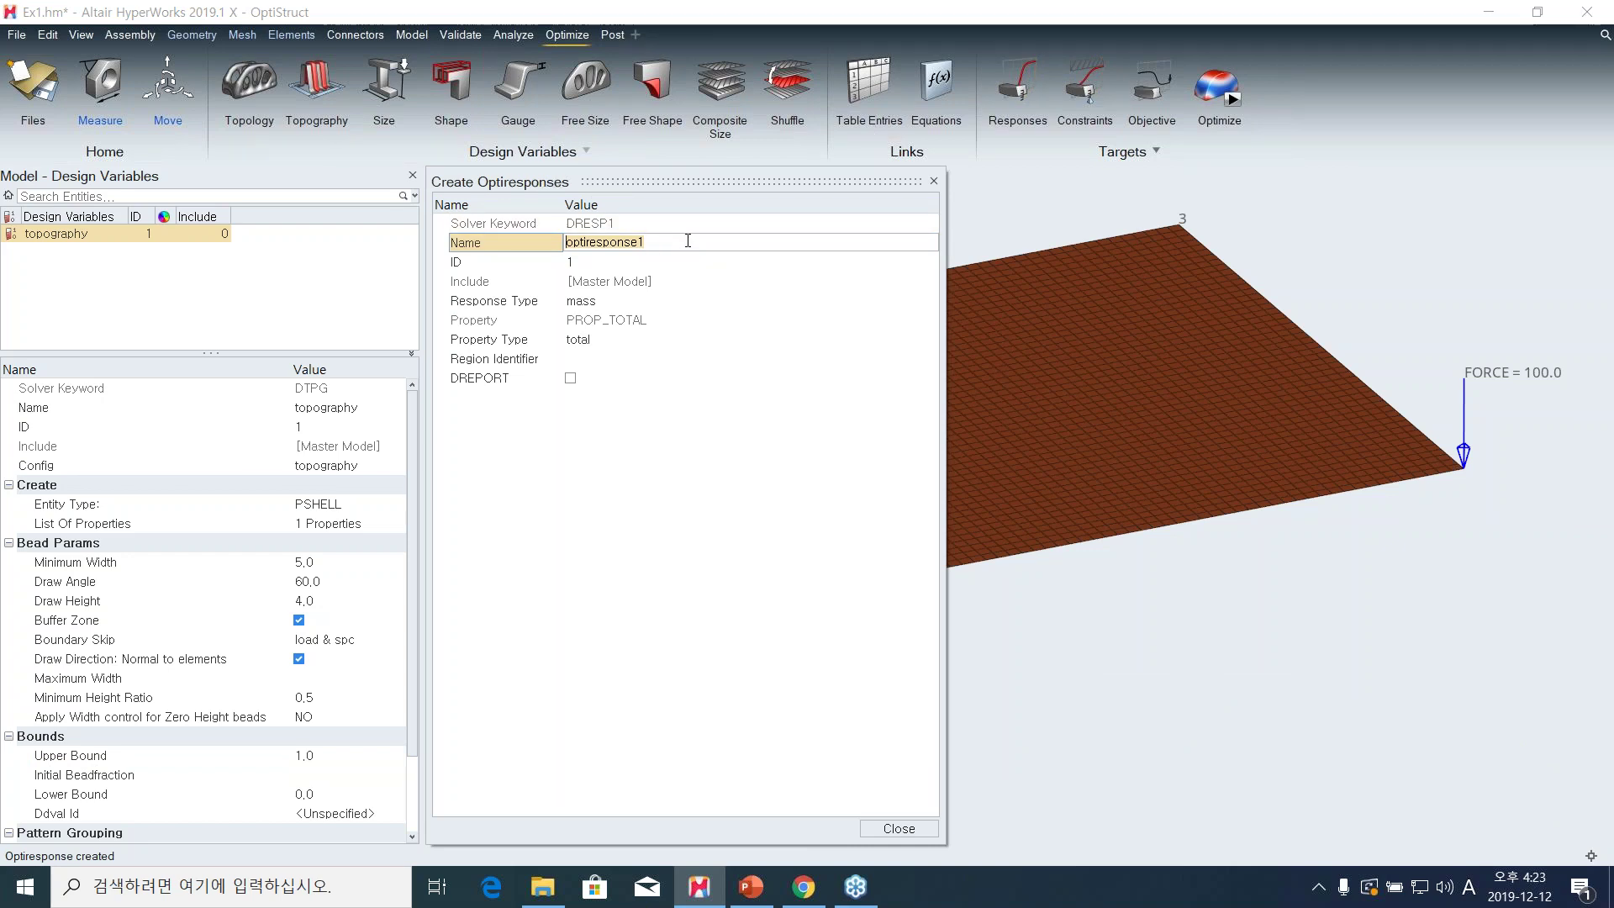
{"action": "type", "text": "disp"}
{"action": "left_click", "coordinate": [602, 304]}
Set the response type of the disp response to static displacement.
{"action": "left_click", "coordinate": [605, 304]}
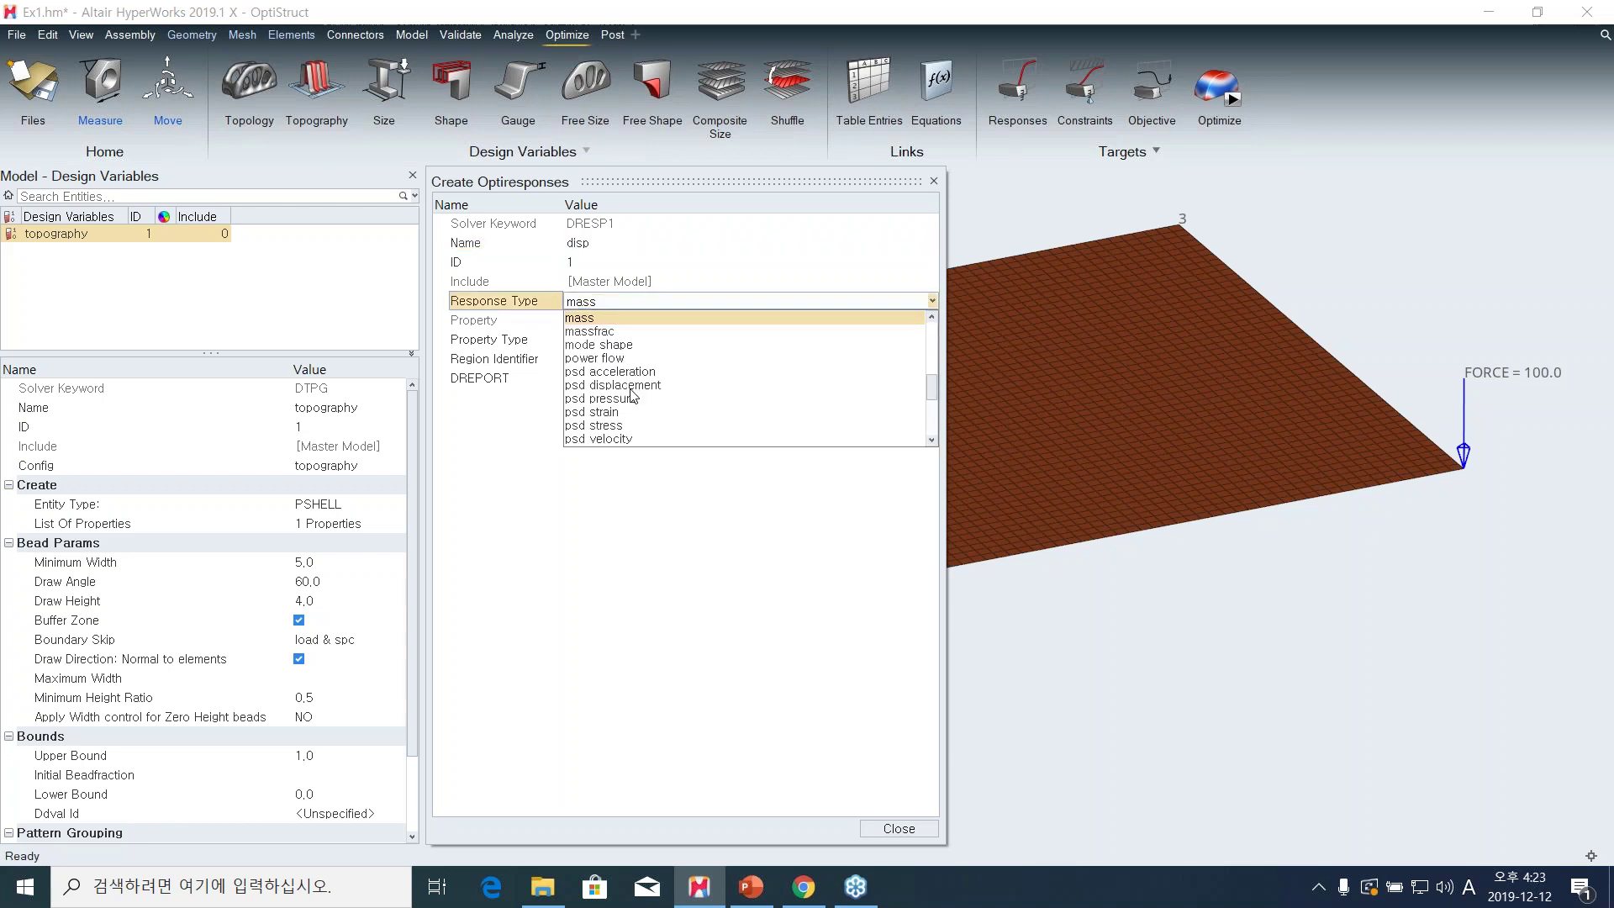
{"action": "left_click", "coordinate": [603, 301]}
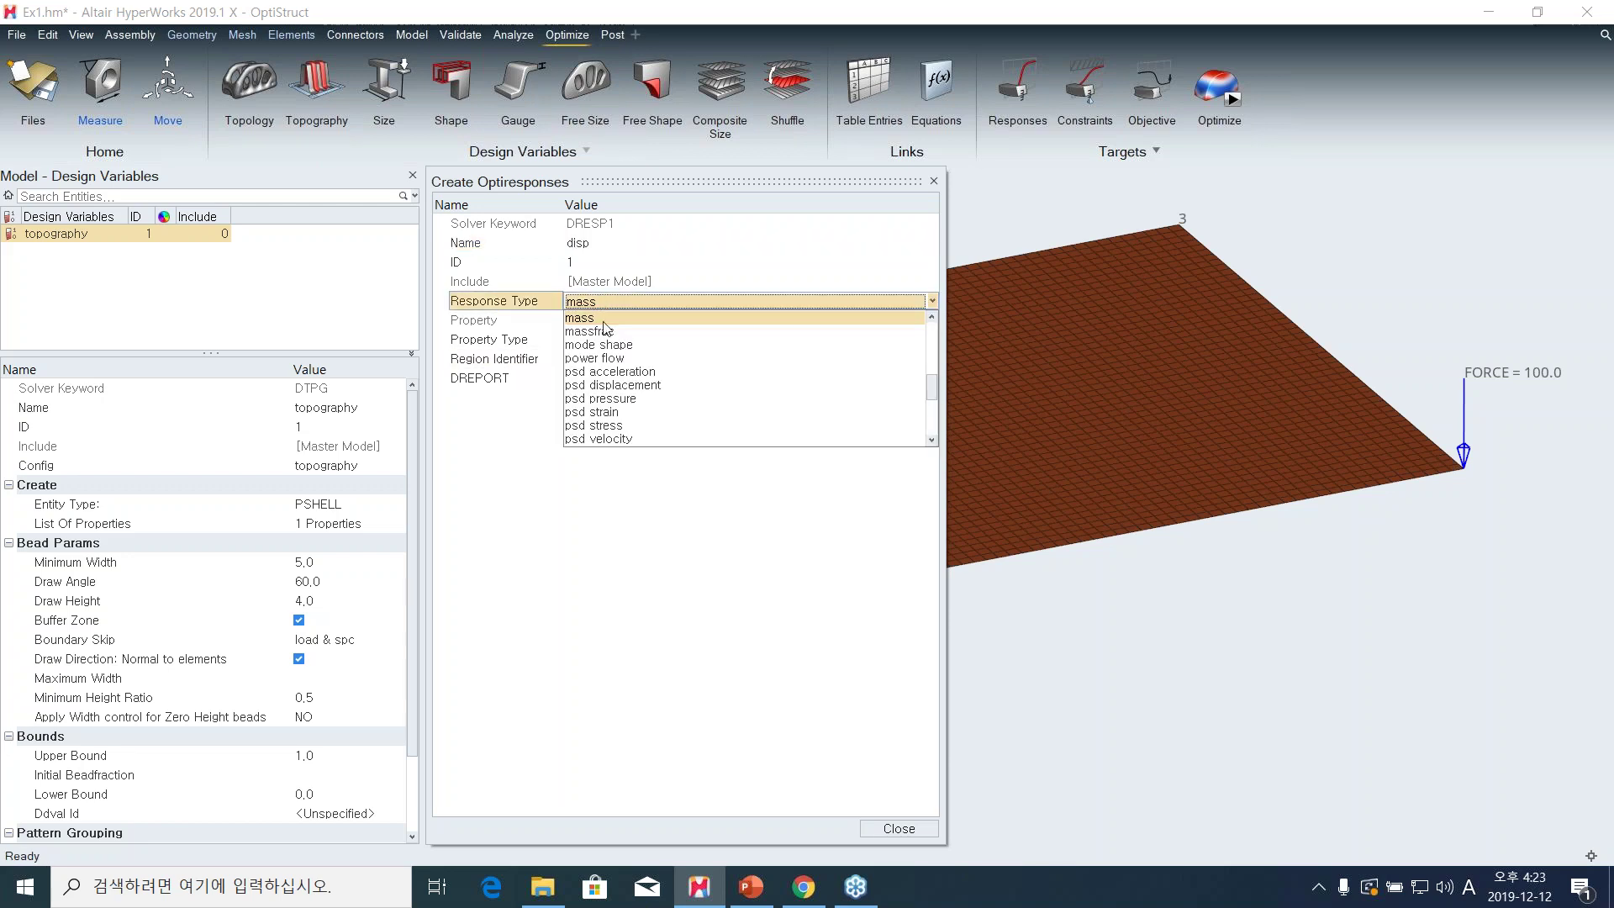
{"action": "scroll", "coordinate": [632, 395], "scroll_direction": "down", "scroll_amount": 1}
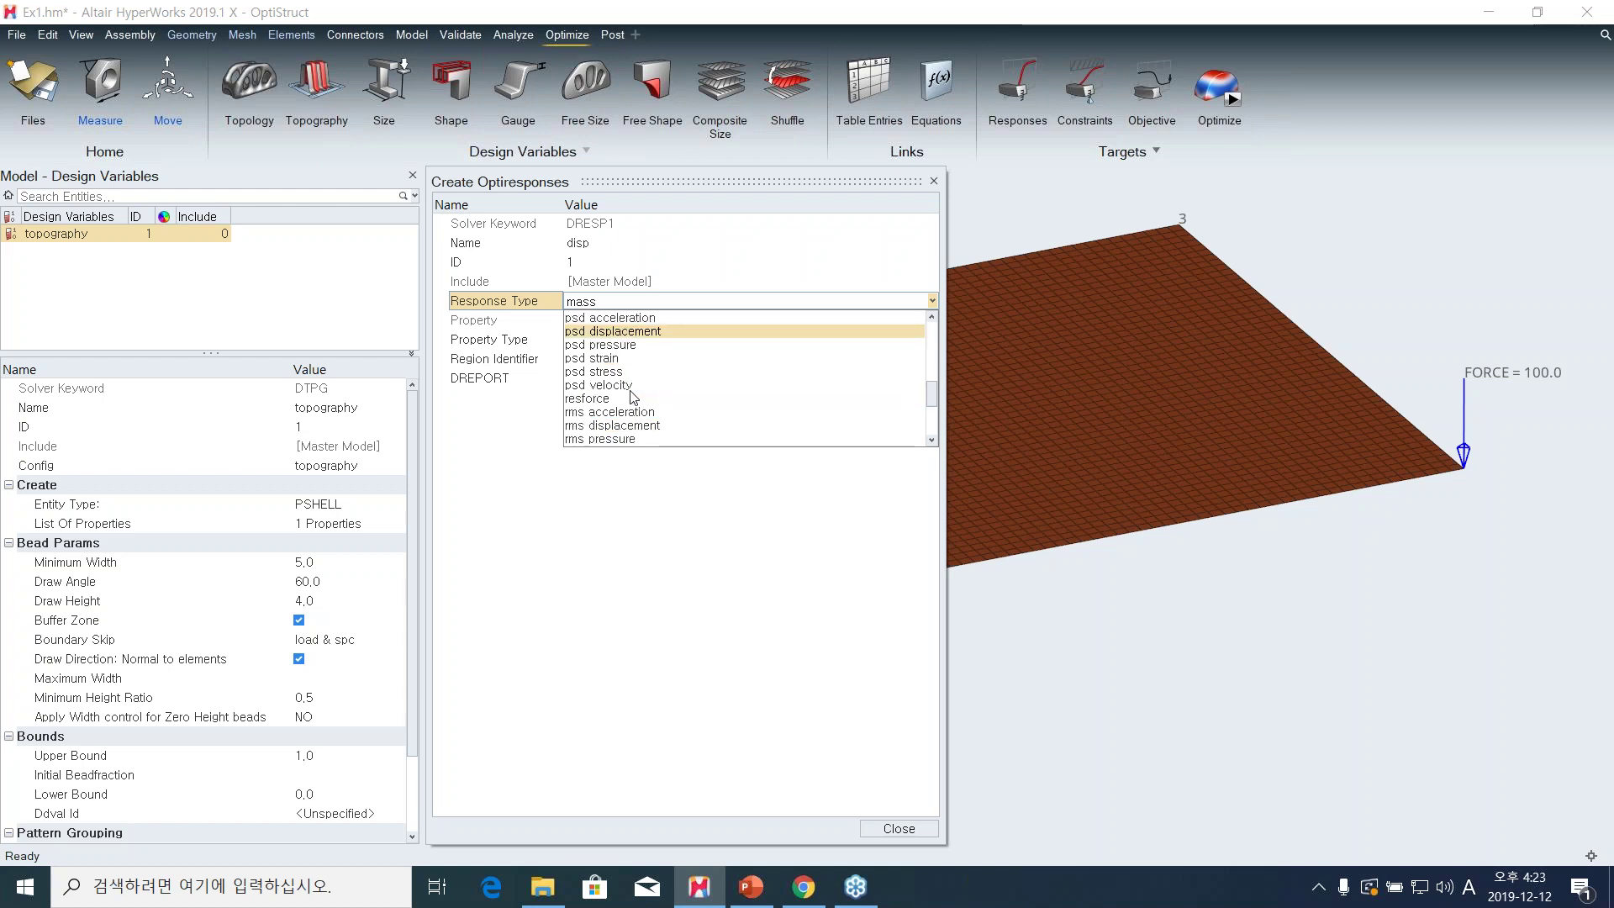
{"action": "scroll", "coordinate": [632, 395], "scroll_direction": "down", "scroll_amount": 3}
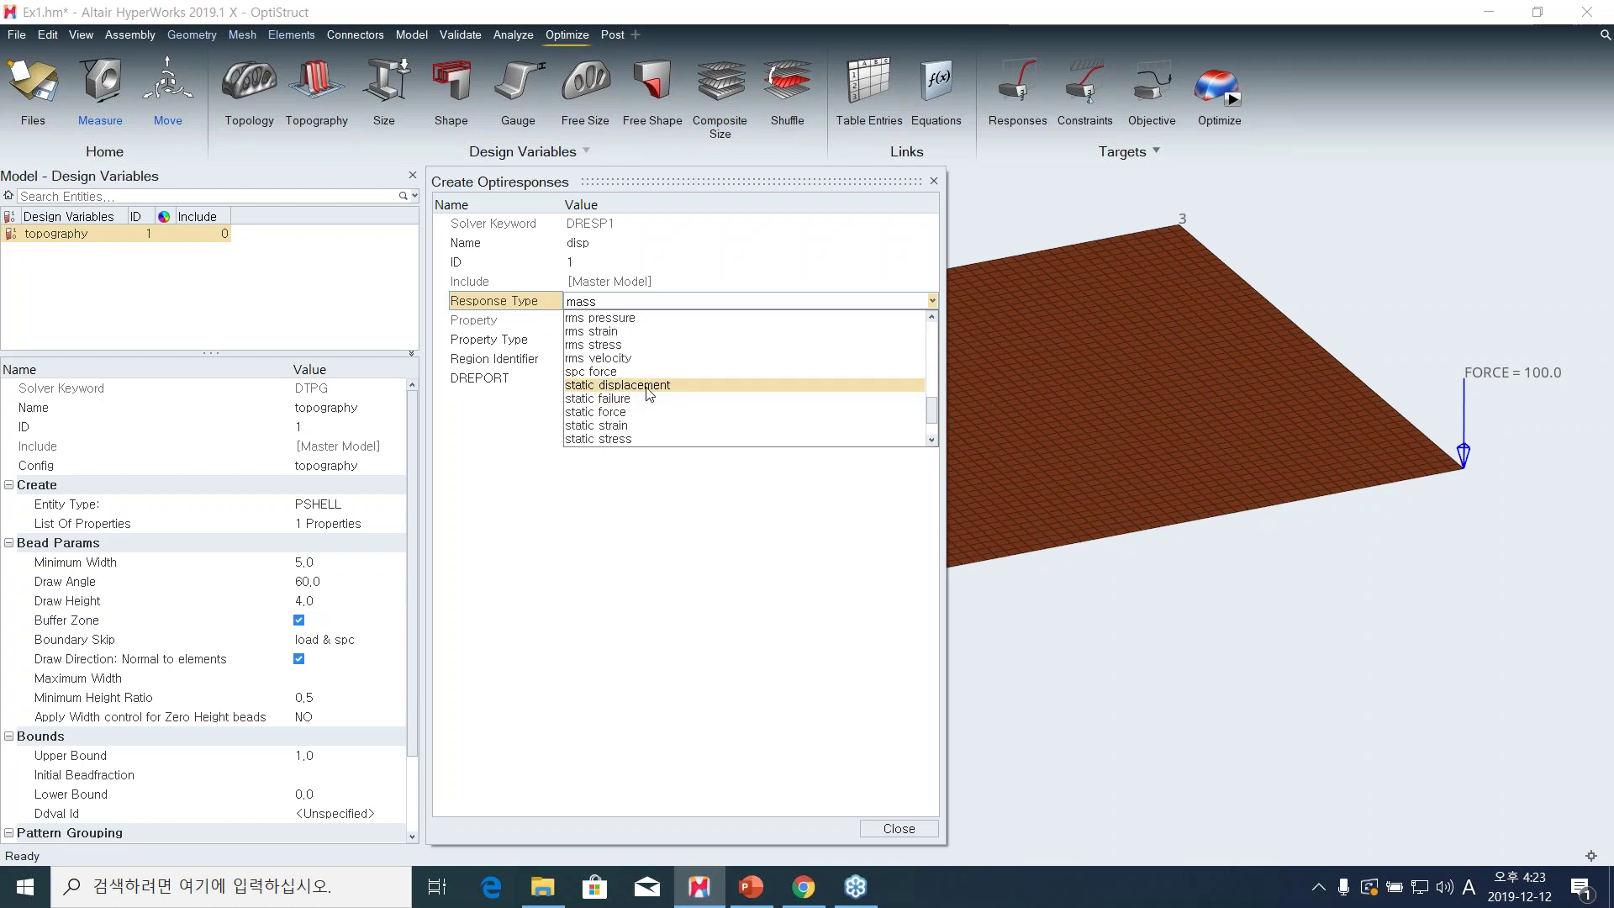
{"action": "scroll", "coordinate": [650, 391], "scroll_direction": "up", "scroll_amount": 10}
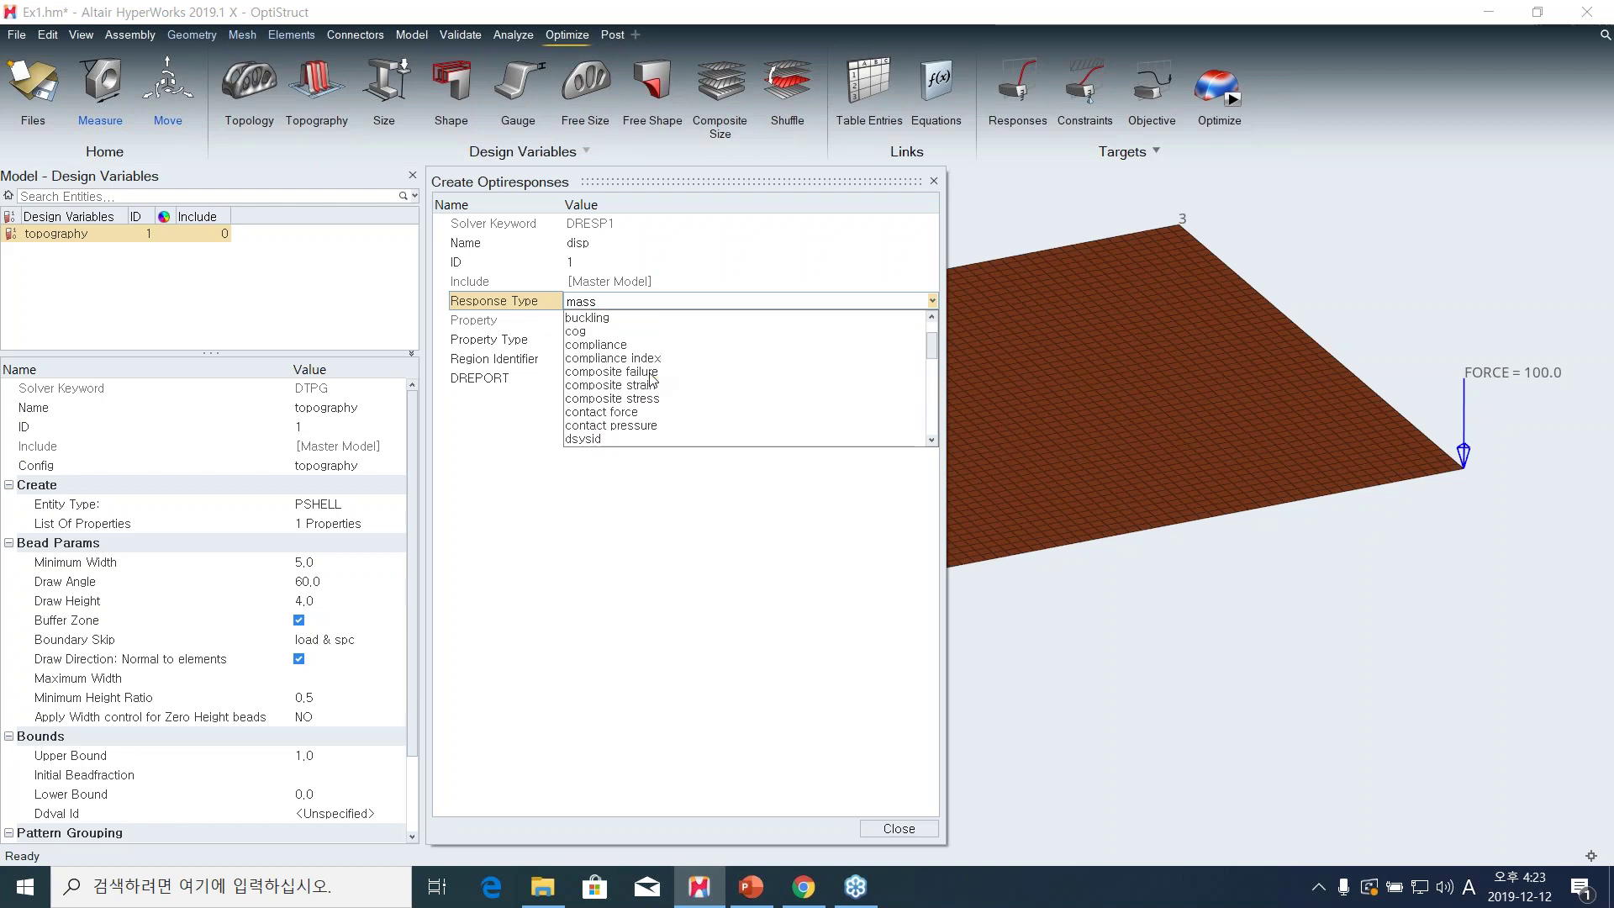
{"action": "scroll", "coordinate": [651, 374], "scroll_direction": "down", "scroll_amount": 10}
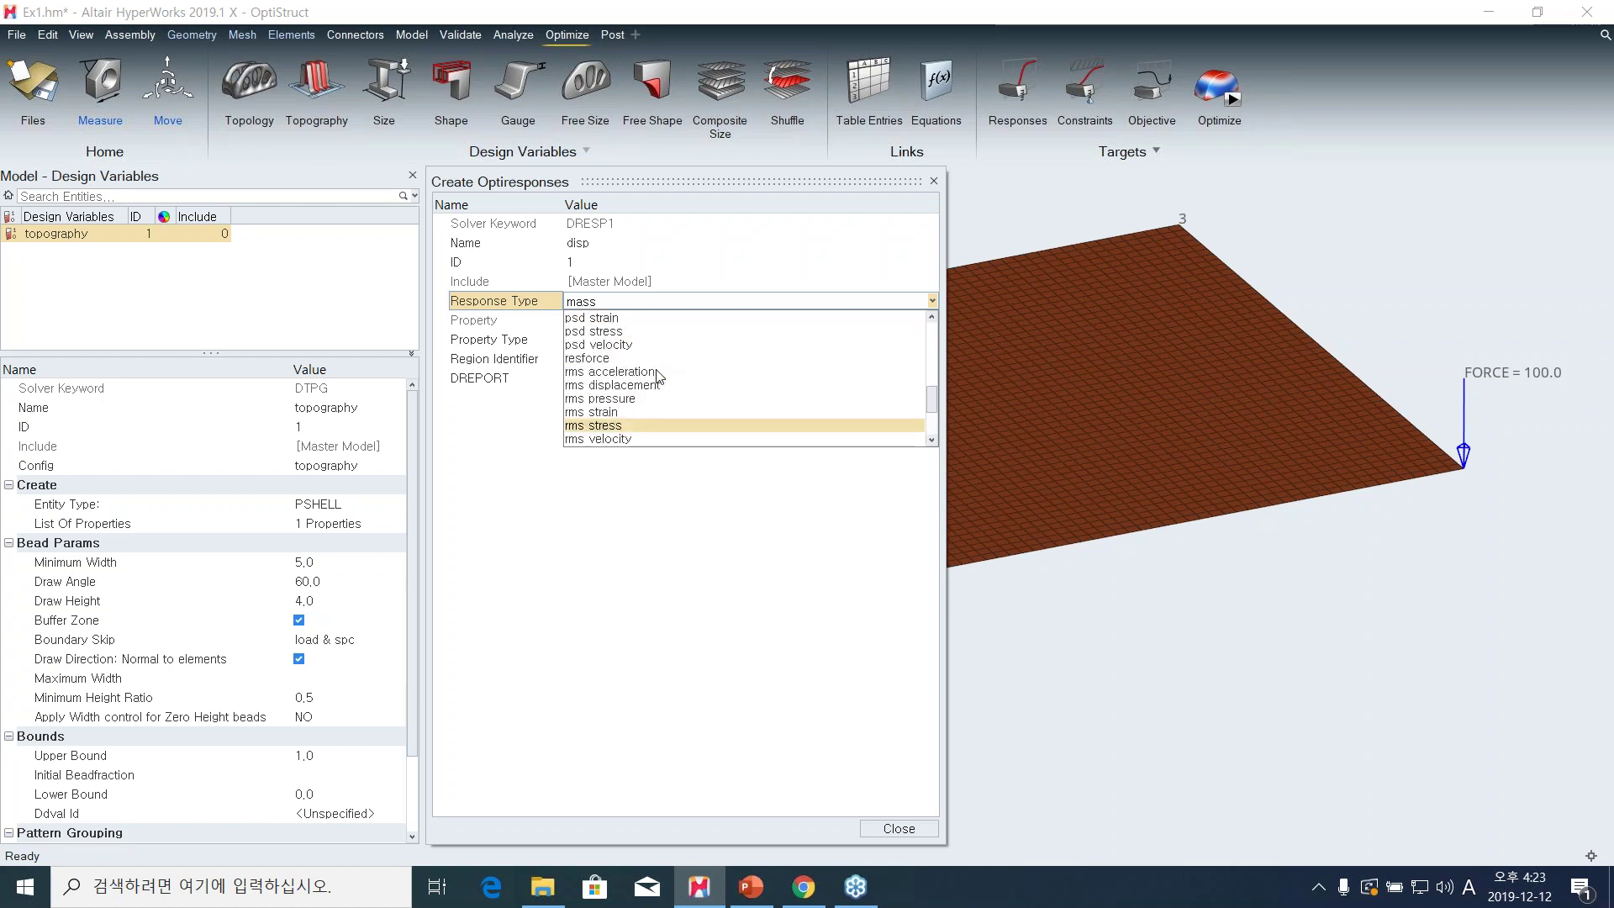
{"action": "scroll", "coordinate": [658, 376], "scroll_direction": "down", "scroll_amount": 3}
{"action": "scroll", "coordinate": [659, 376], "scroll_direction": "up", "scroll_amount": 6}
{"action": "scroll", "coordinate": [658, 376], "scroll_direction": "up", "scroll_amount": 2}
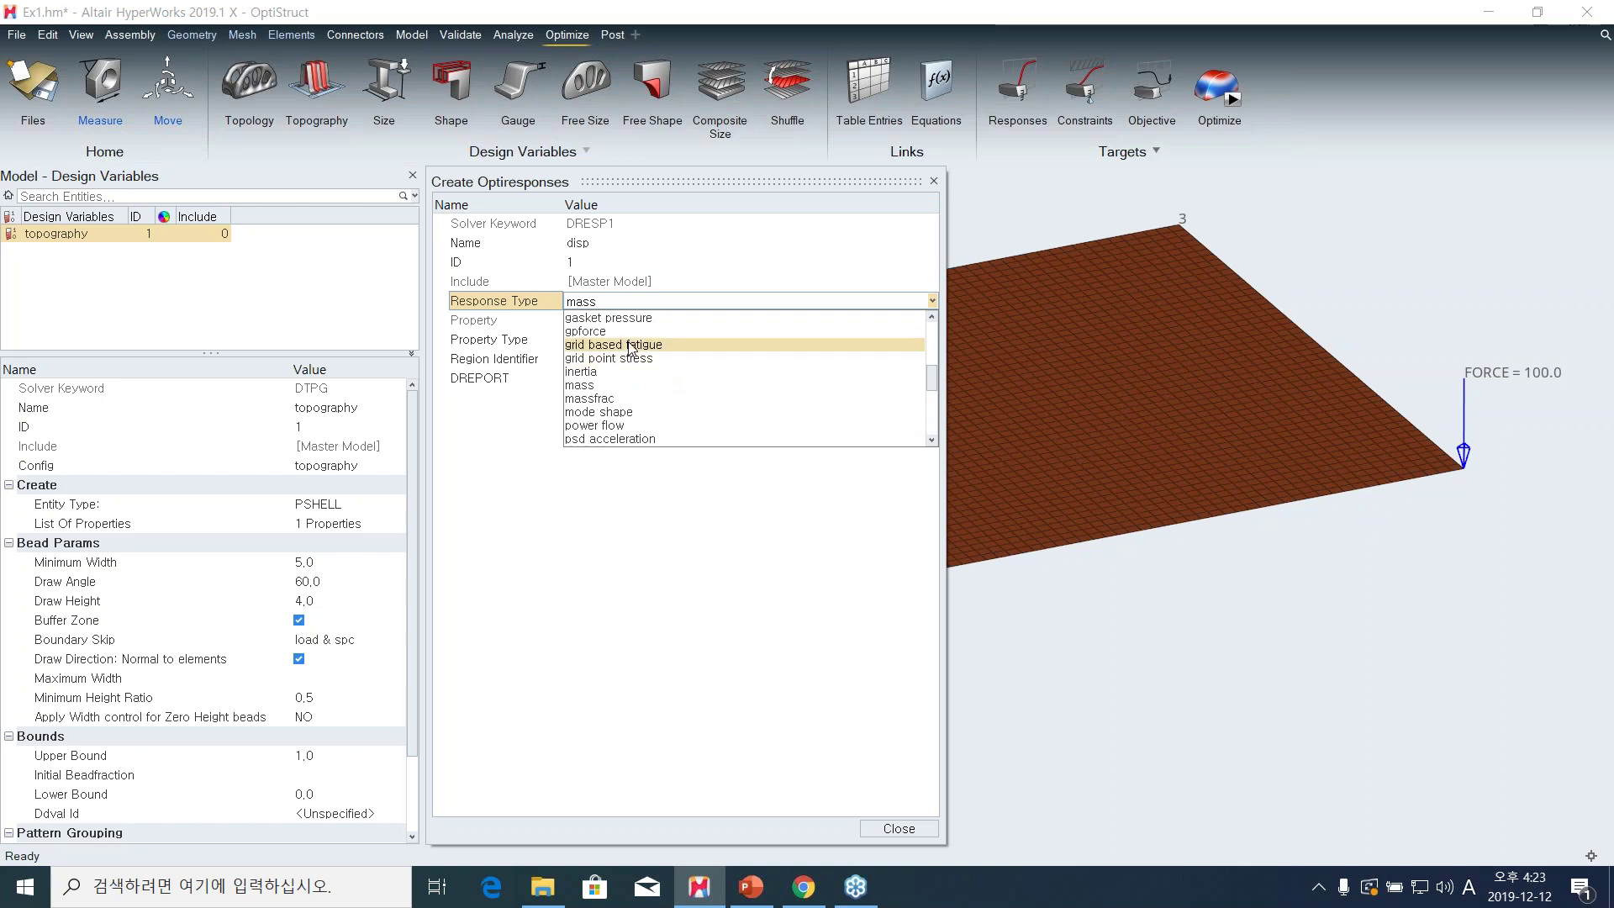
{"action": "scroll", "coordinate": [632, 347], "scroll_direction": "down", "scroll_amount": 5}
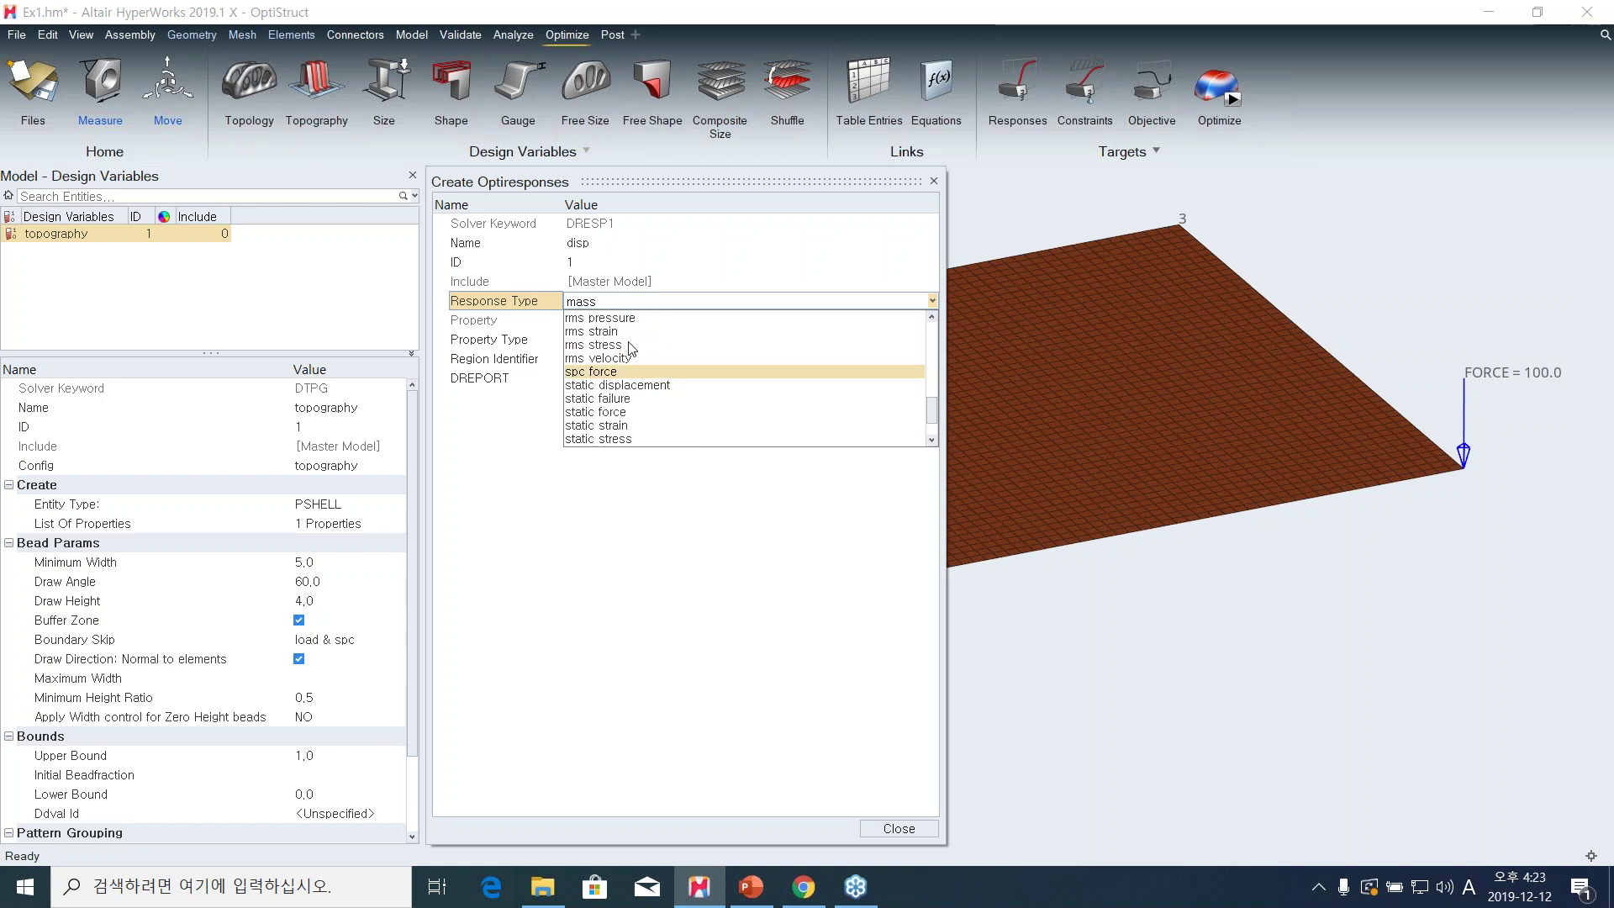
{"action": "left_click", "coordinate": [588, 387]}
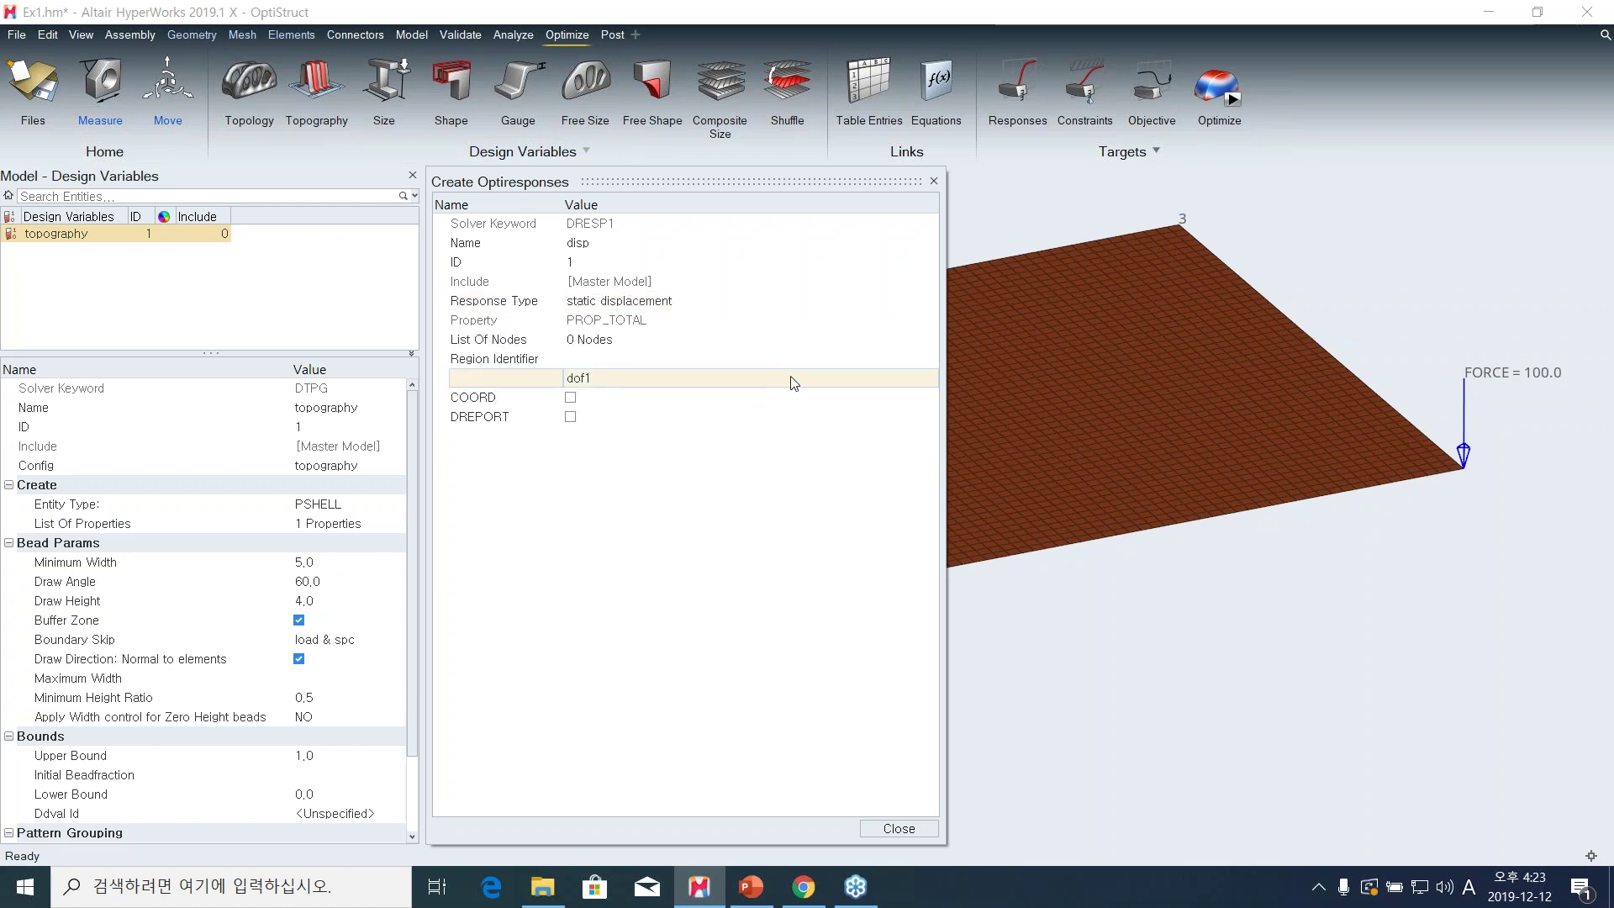
Assign the plate's corner node under the 100.0 force to the node list of the disp response.
{"action": "left_click", "coordinate": [628, 340]}
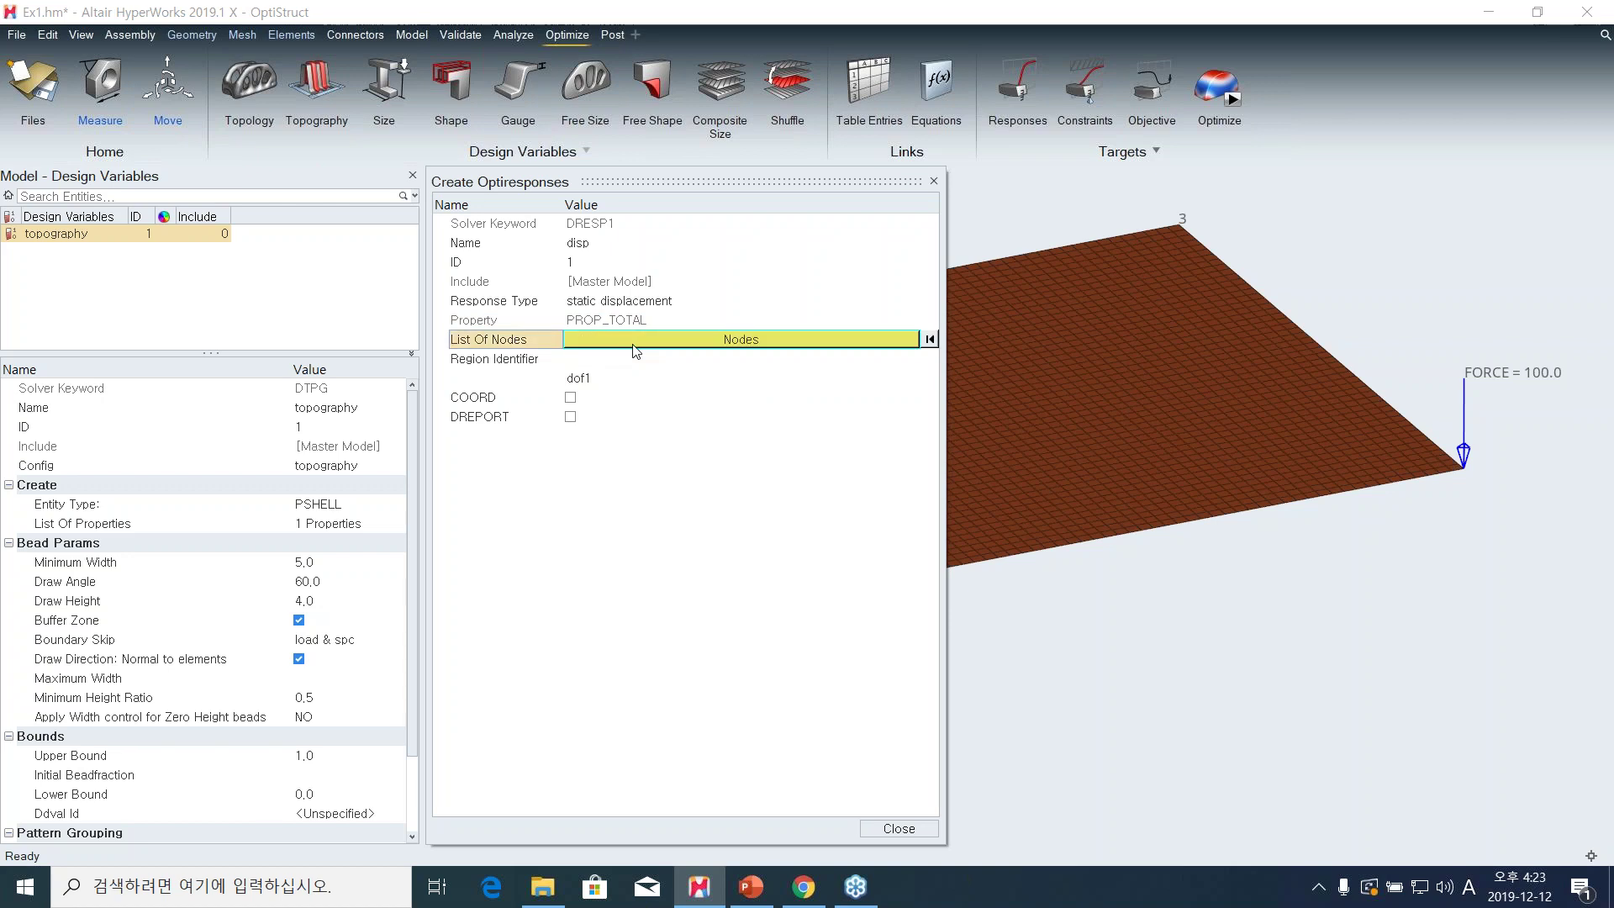
{"action": "left_click", "coordinate": [632, 345]}
{"action": "left_click", "coordinate": [622, 684]}
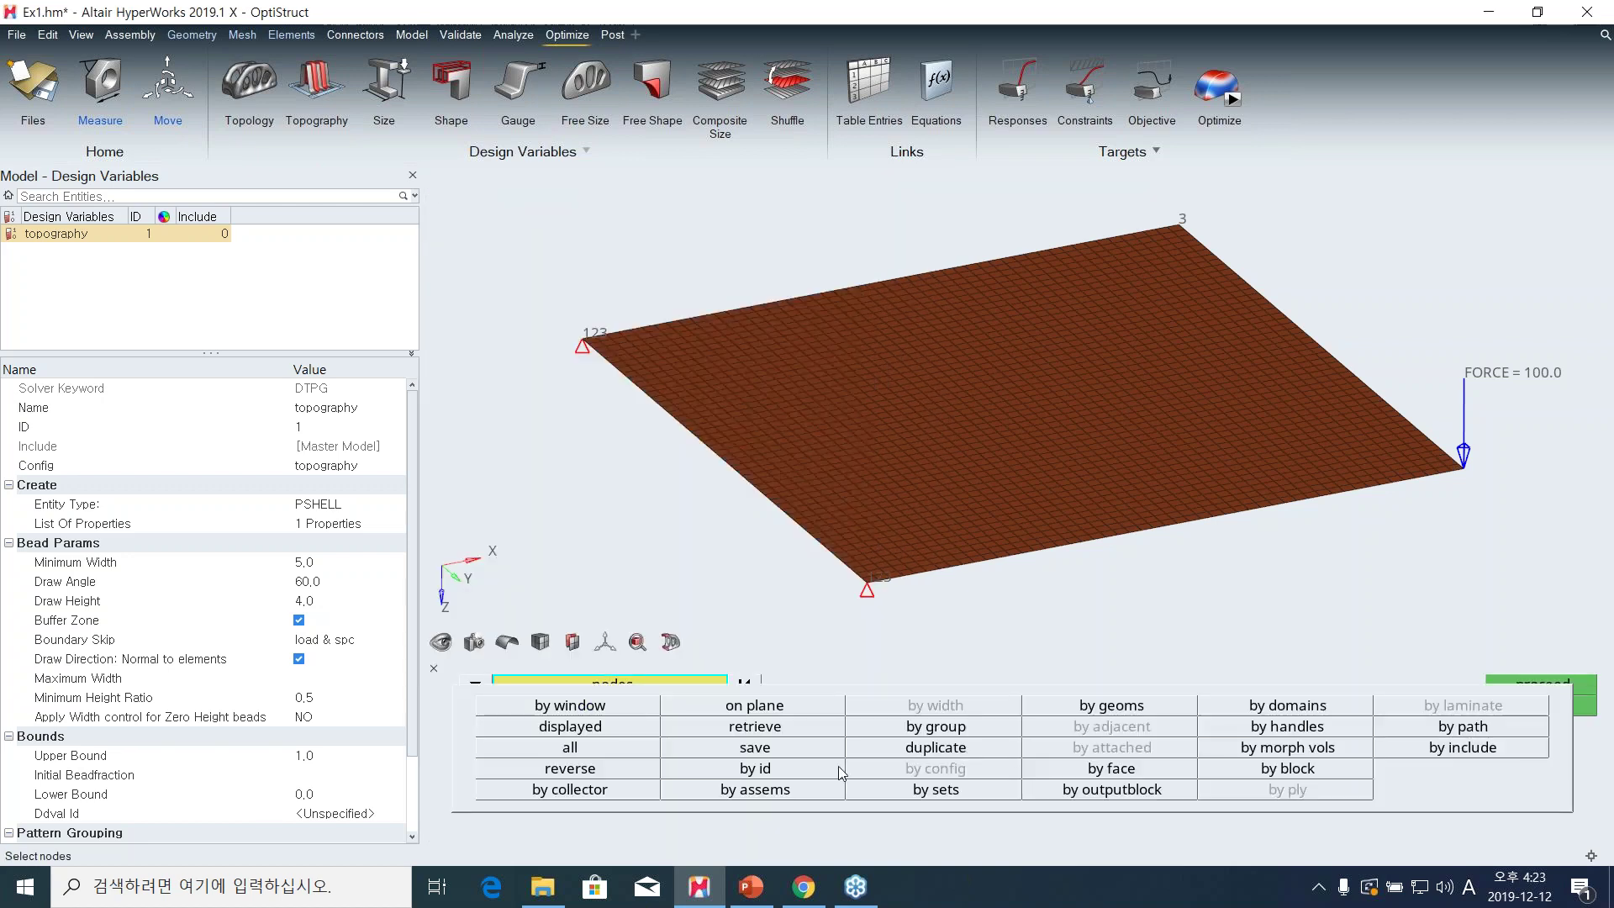
{"action": "left_click", "coordinate": [818, 769]}
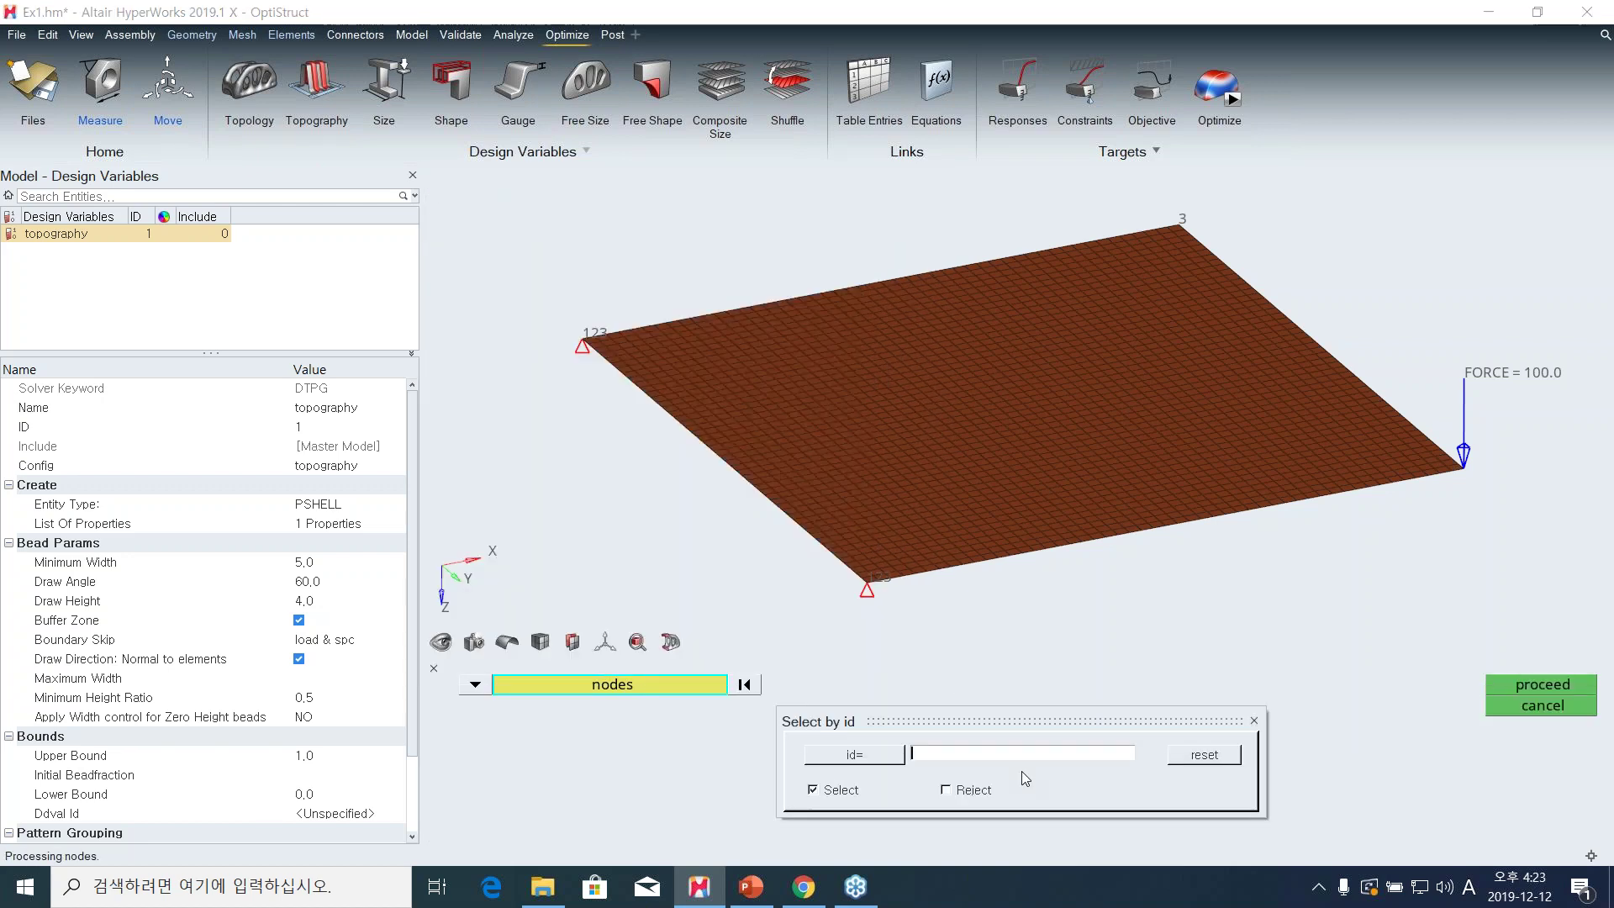
{"action": "type", "text": "2500"}
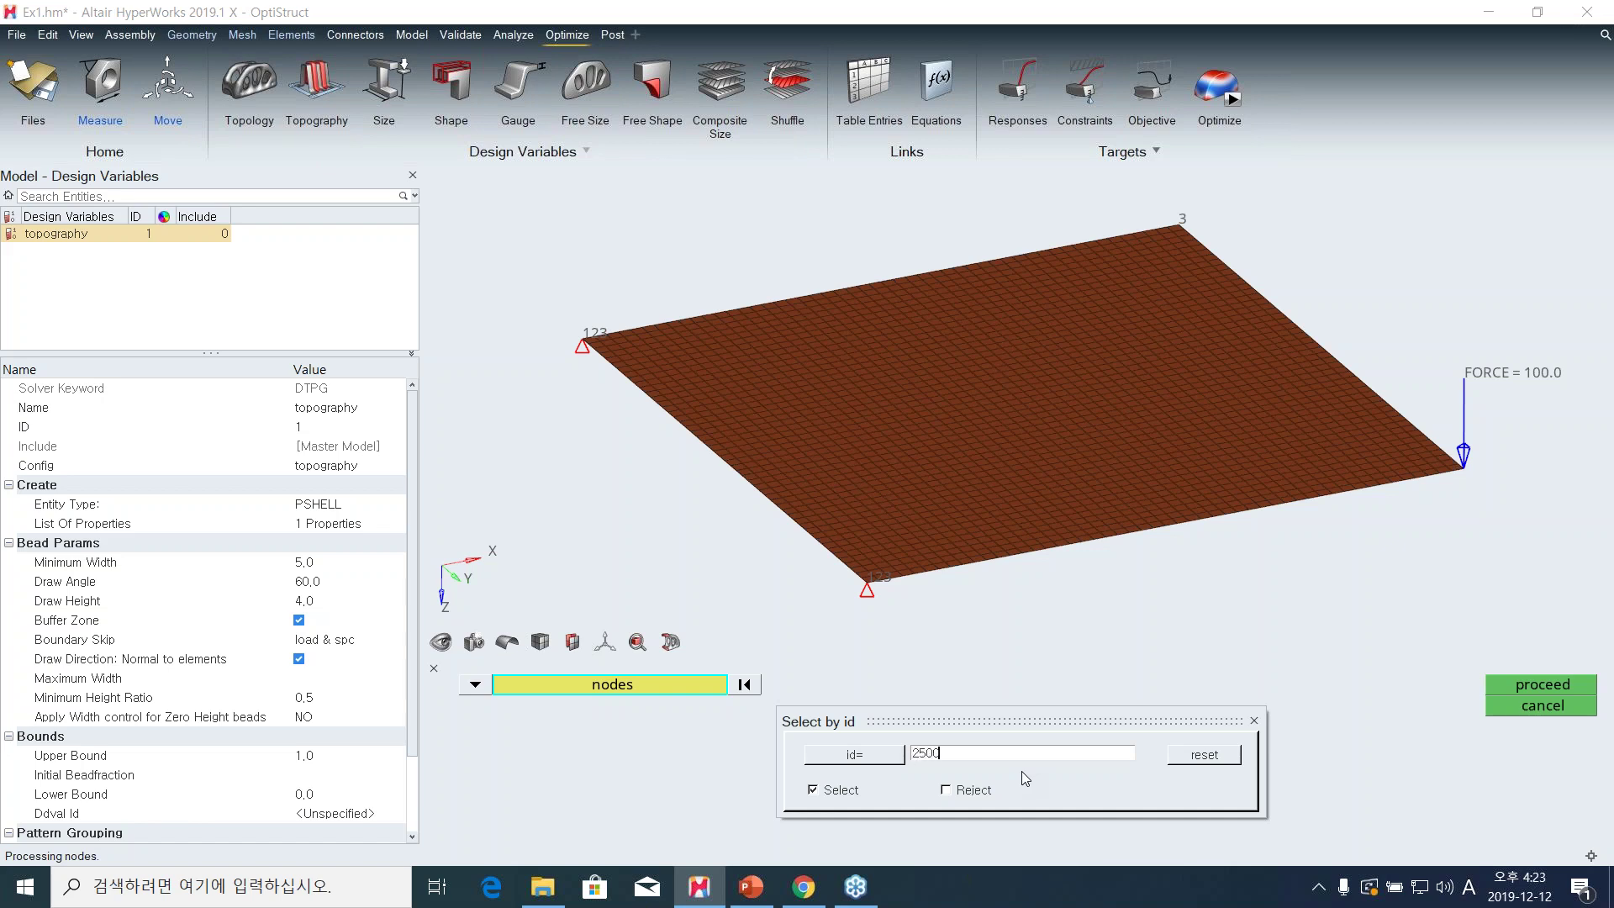
{"action": "key", "text": "Return"}
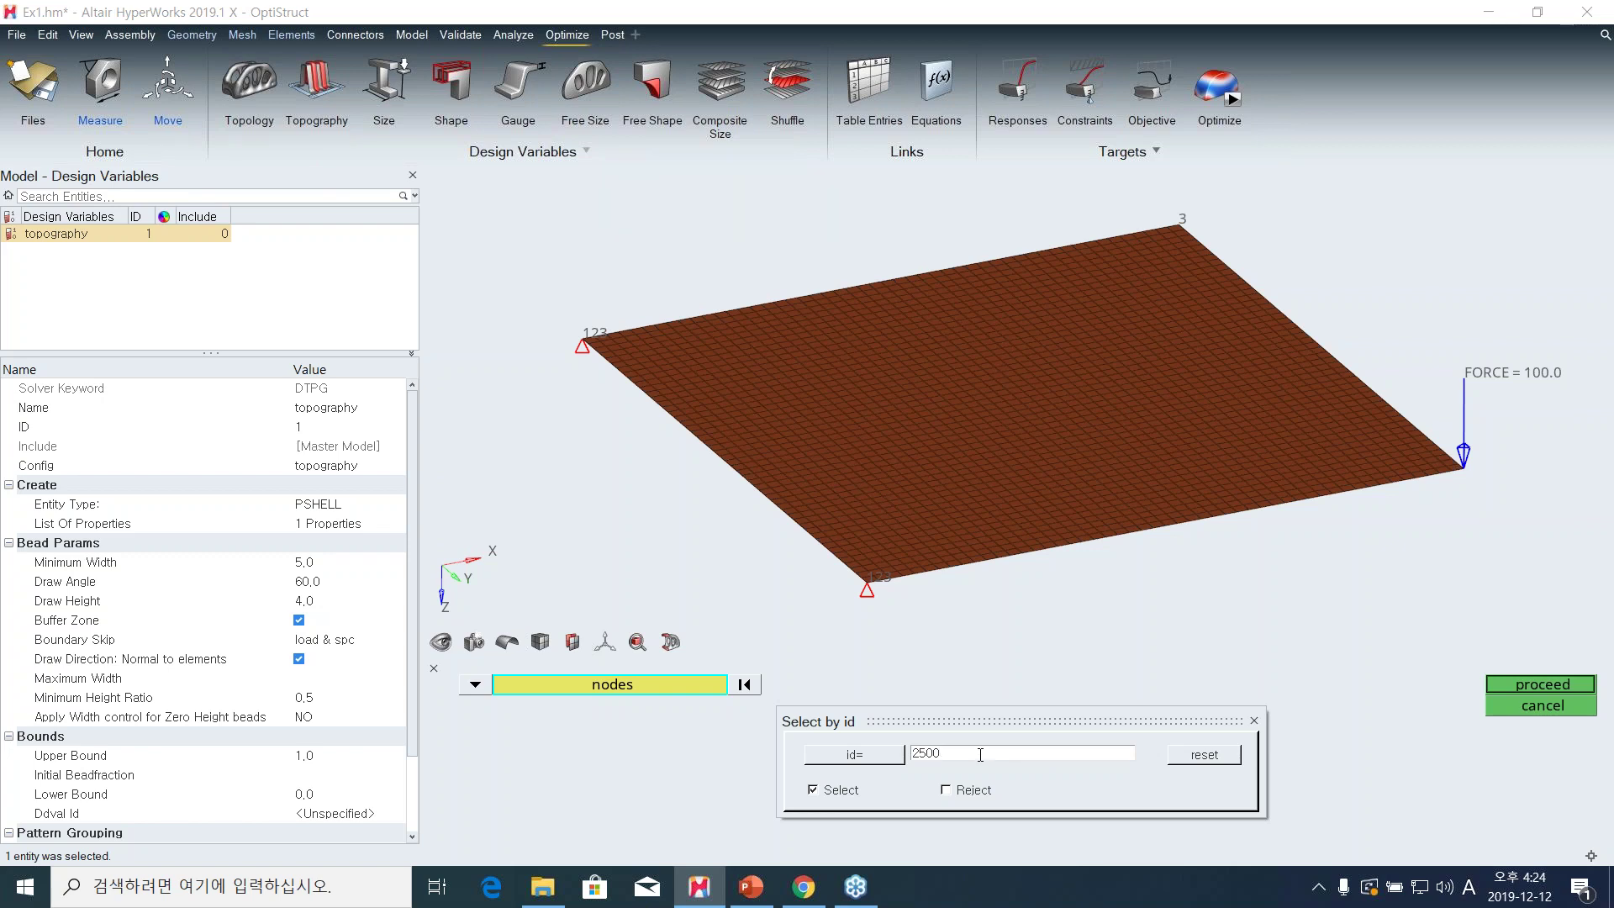
{"action": "key", "text": "shift+Home"}
{"action": "left_click", "coordinate": [996, 752]}
{"action": "key", "text": "Return"}
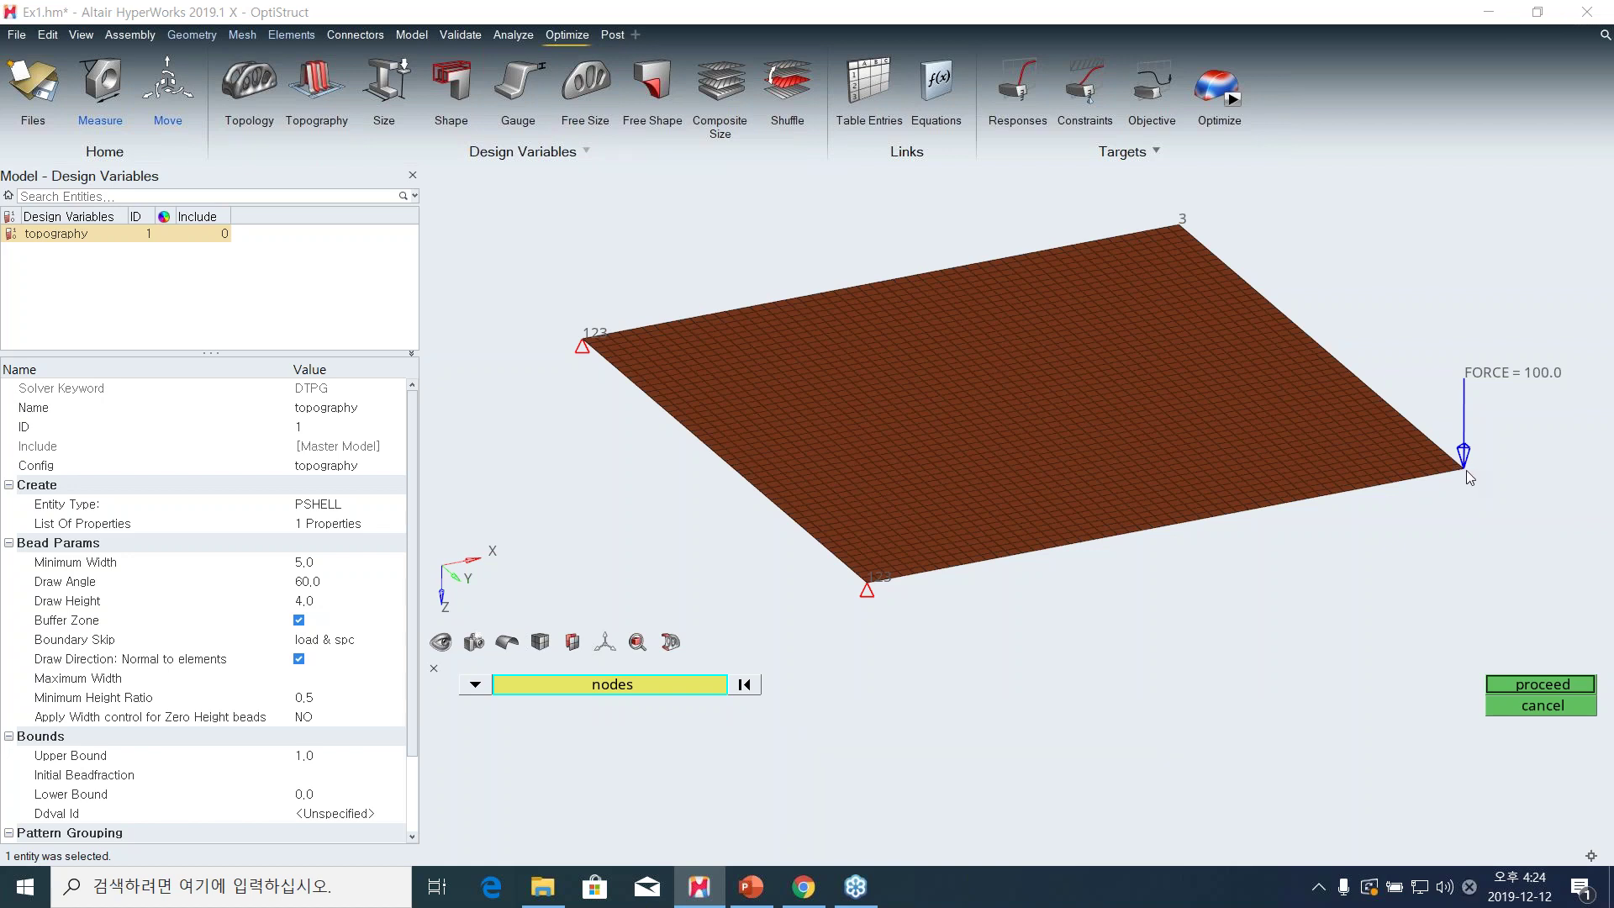
{"action": "left_click", "coordinate": [1468, 473]}
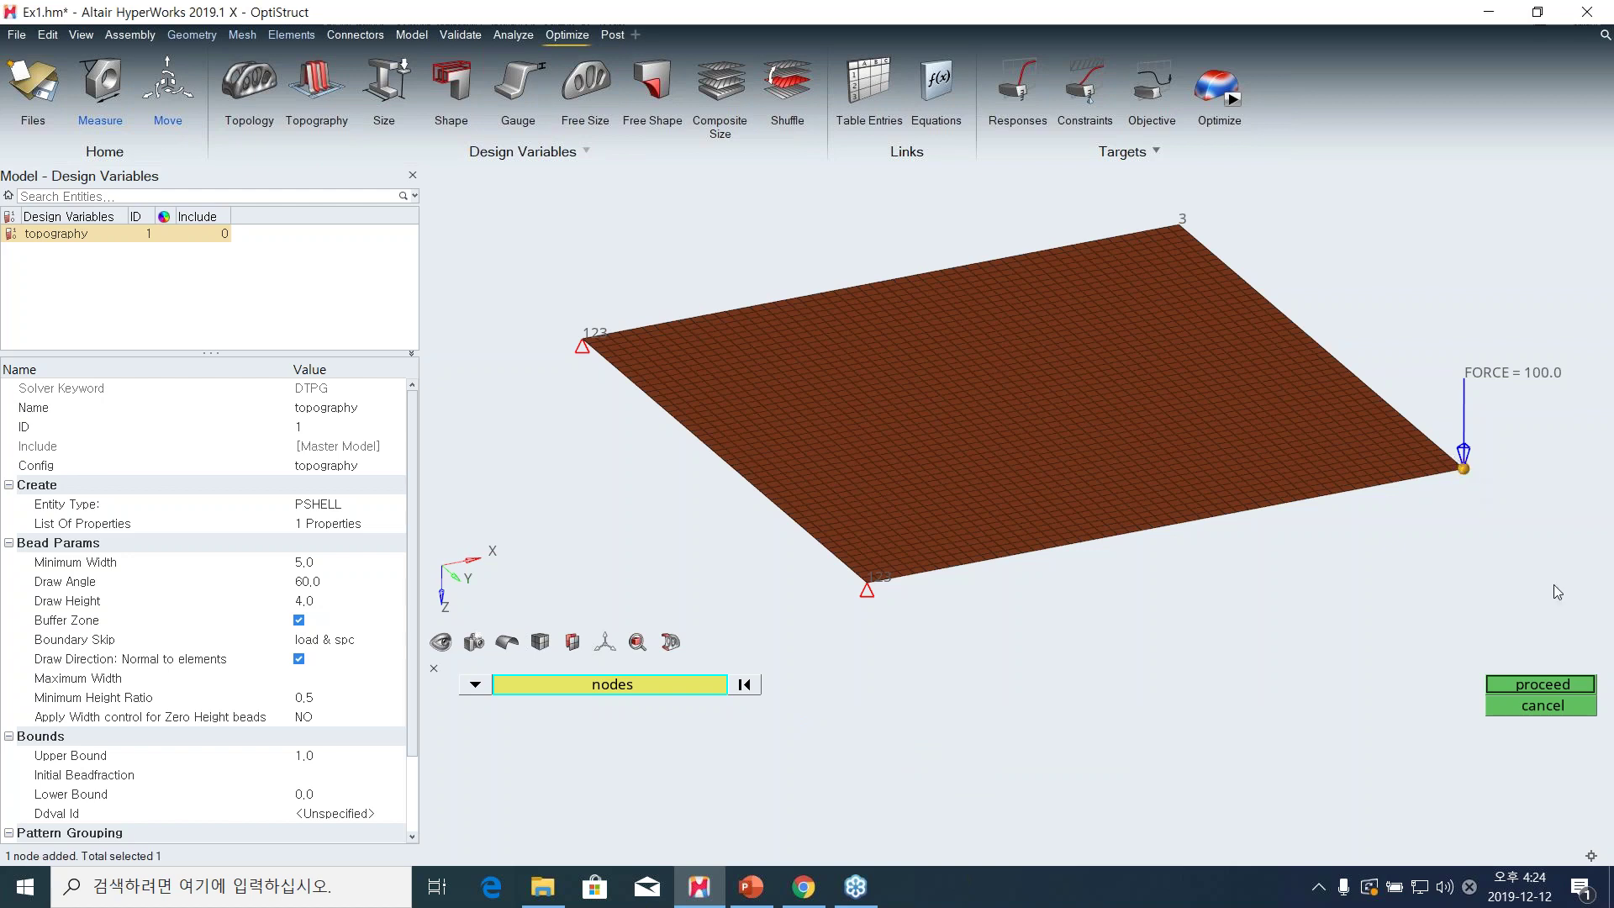
{"action": "left_click", "coordinate": [1557, 683]}
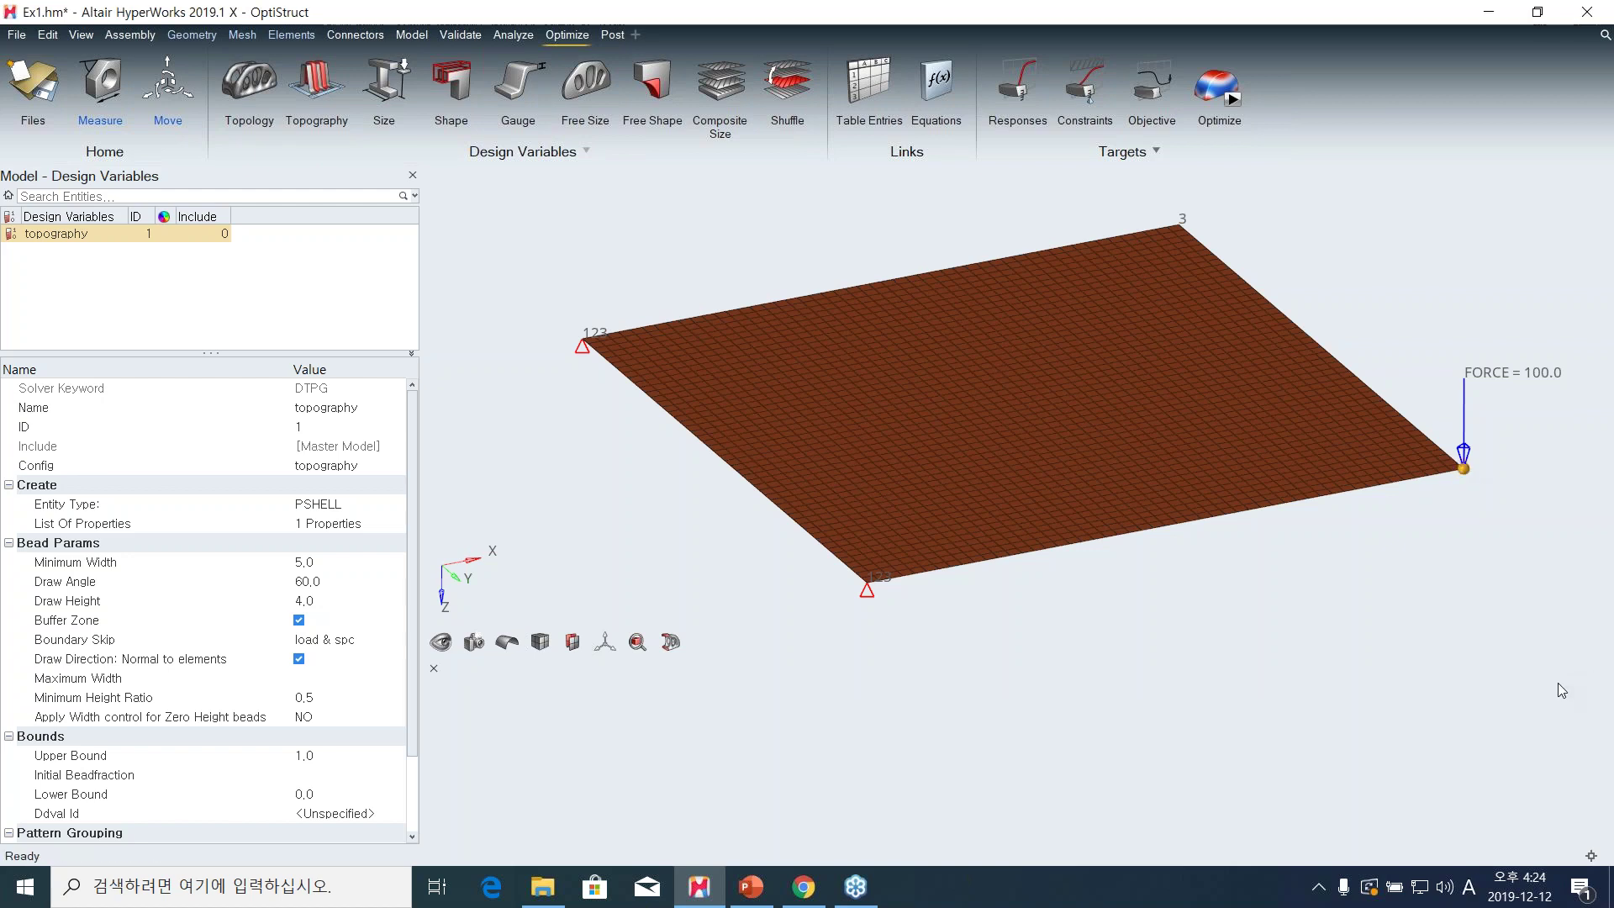
Set the displacement component of the disp response to dof3 and finish the response definition.
{"action": "left_click", "coordinate": [604, 380]}
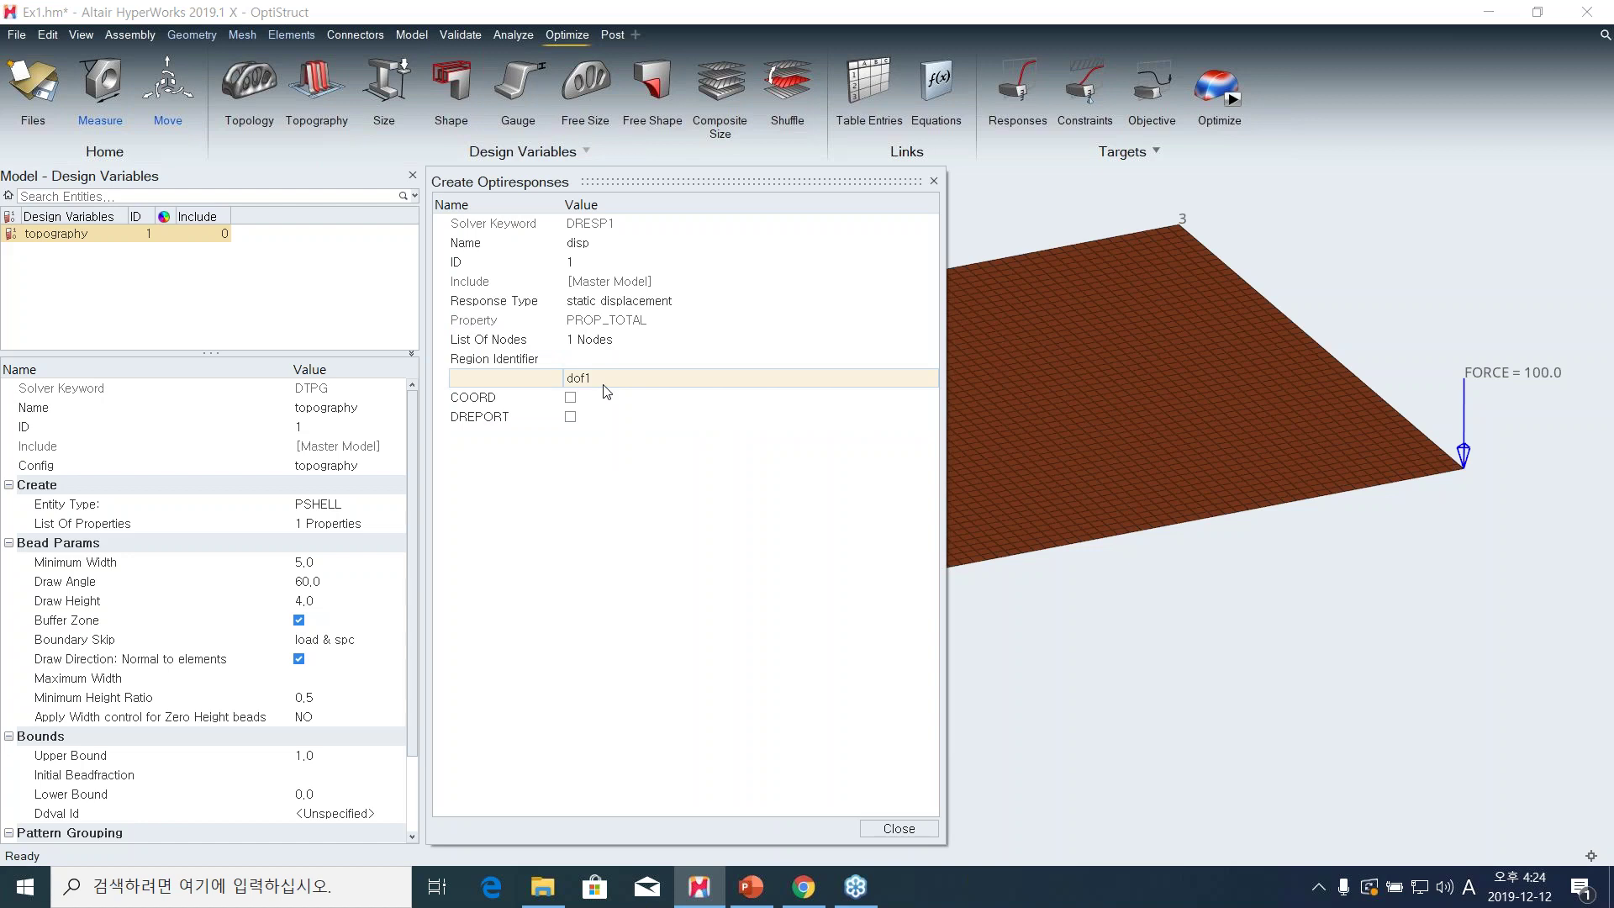
{"action": "left_click", "coordinate": [612, 306]}
{"action": "left_click", "coordinate": [629, 340]}
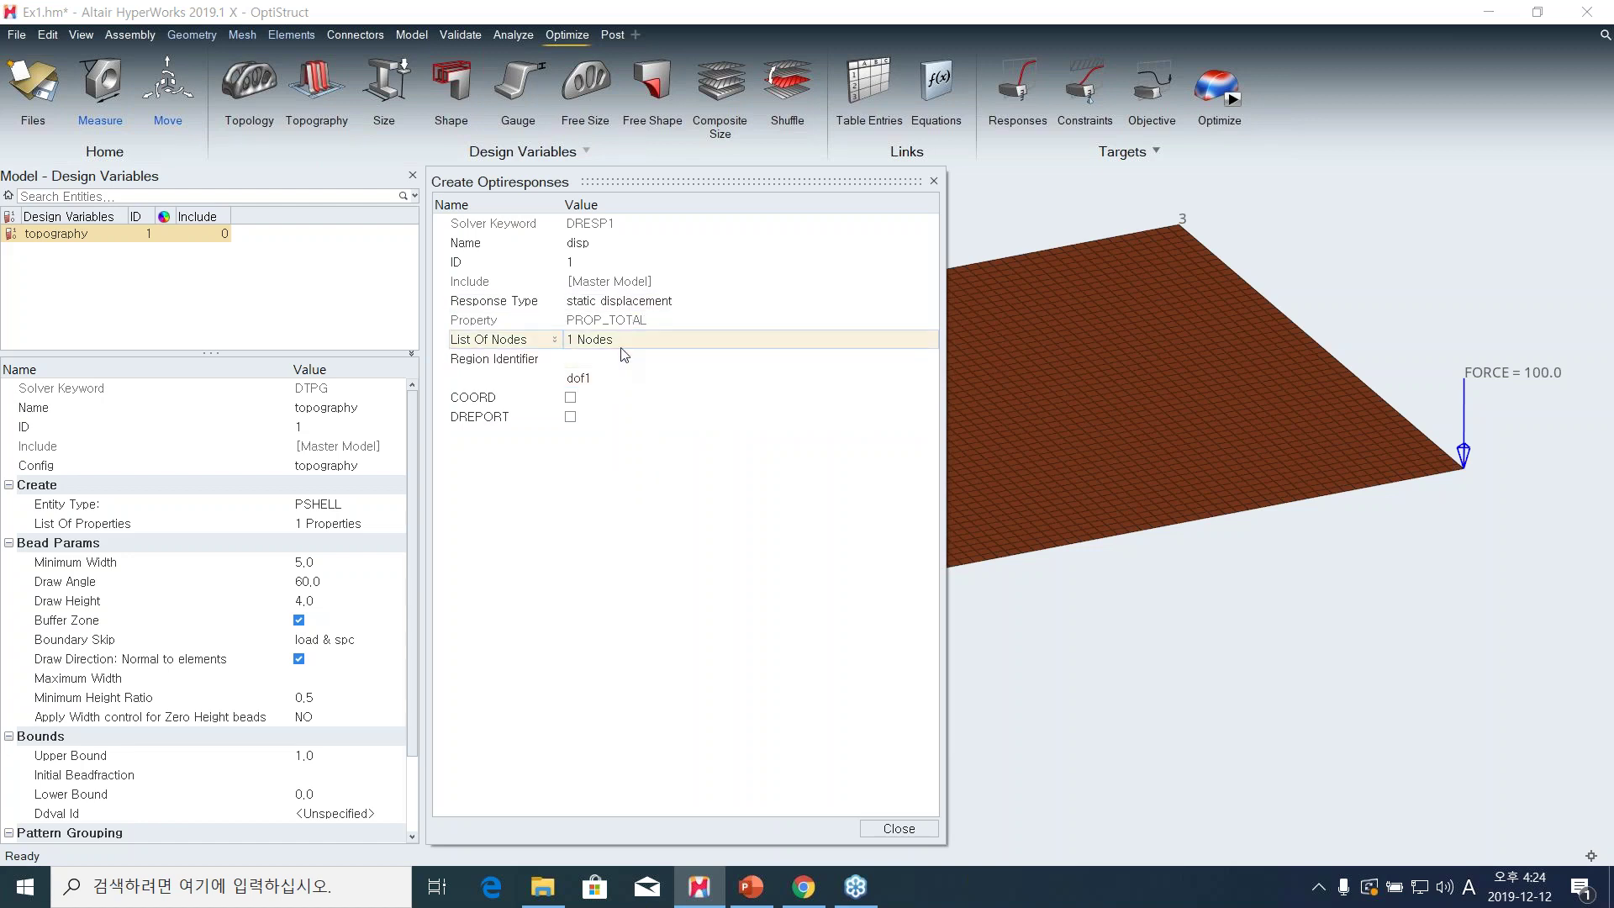
{"action": "left_click", "coordinate": [632, 353]}
{"action": "left_click", "coordinate": [625, 342]}
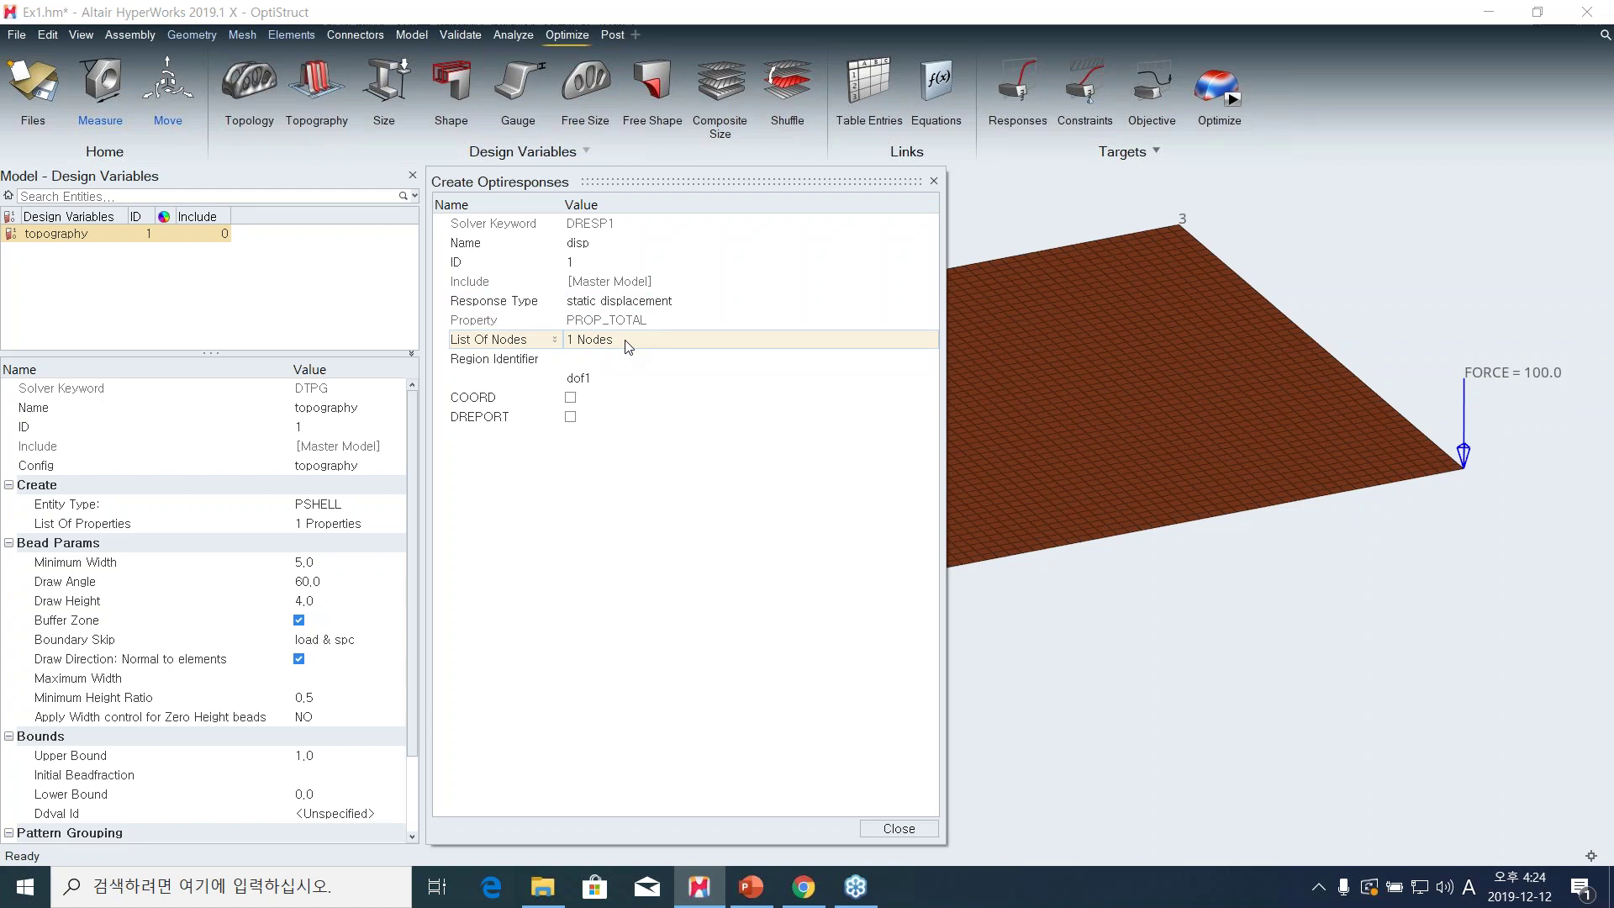
{"action": "left_click", "coordinate": [624, 380]}
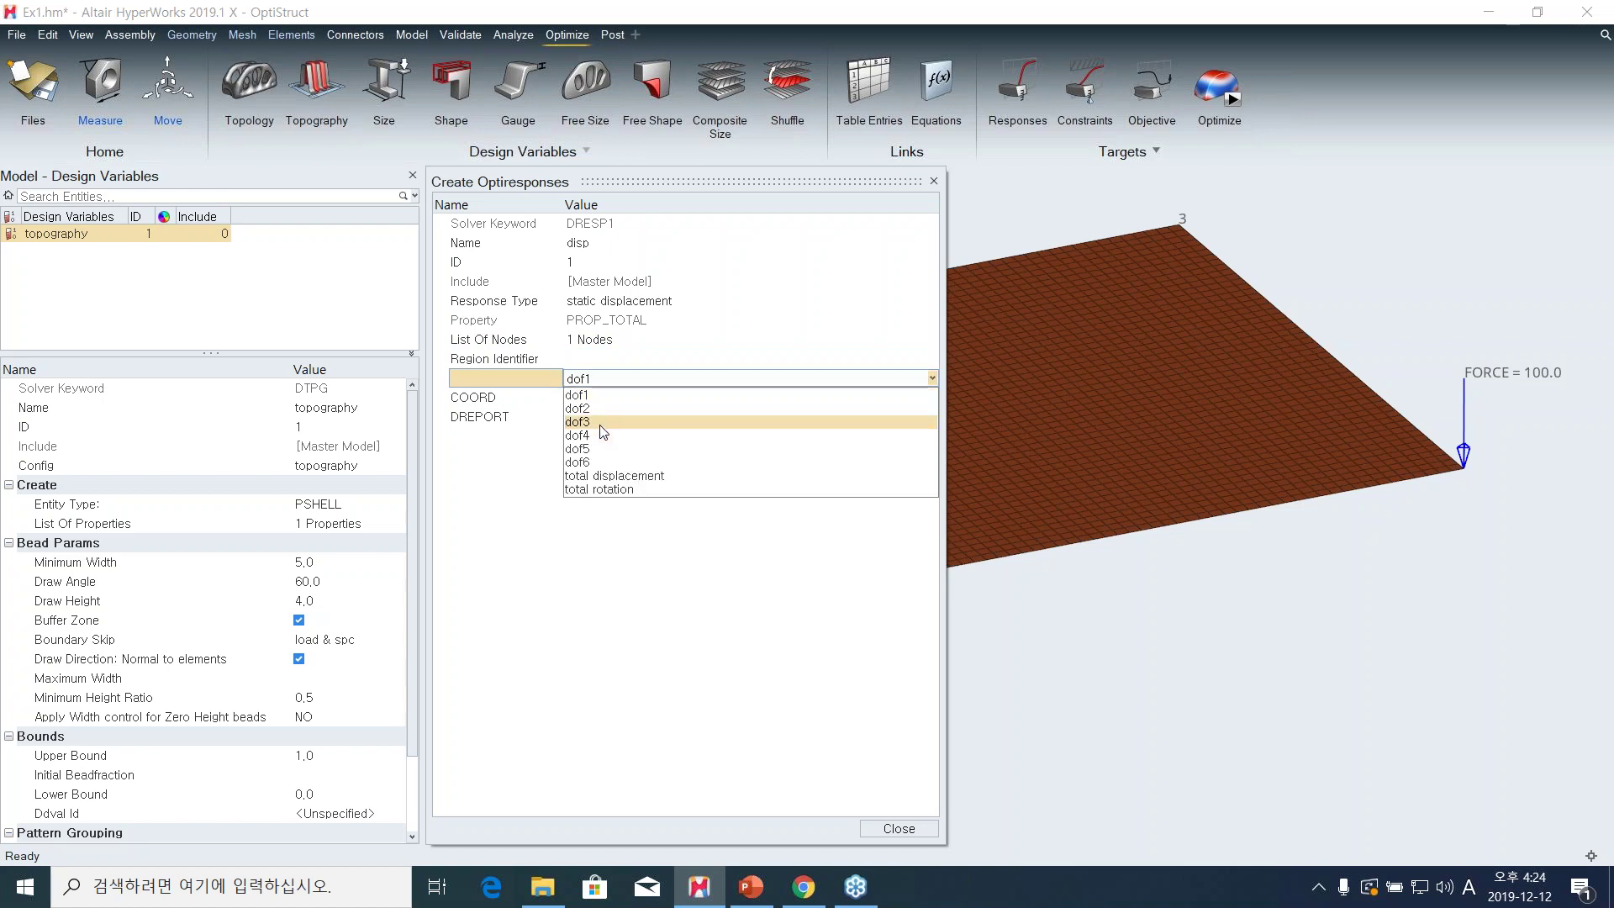
{"action": "left_click", "coordinate": [602, 431]}
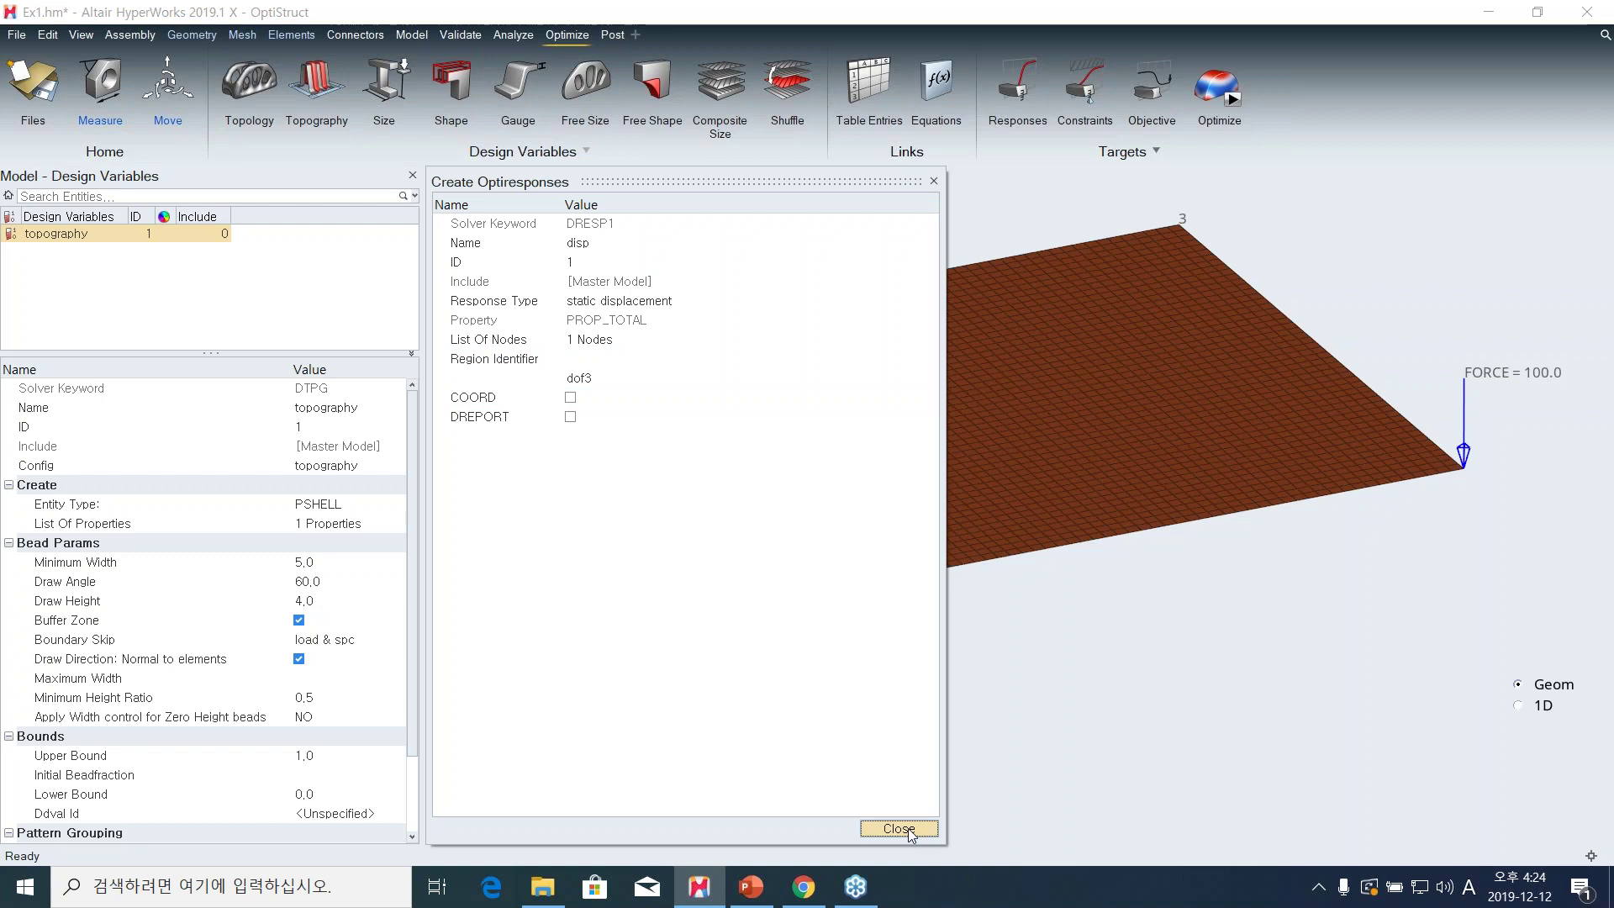
{"action": "left_click", "coordinate": [898, 829]}
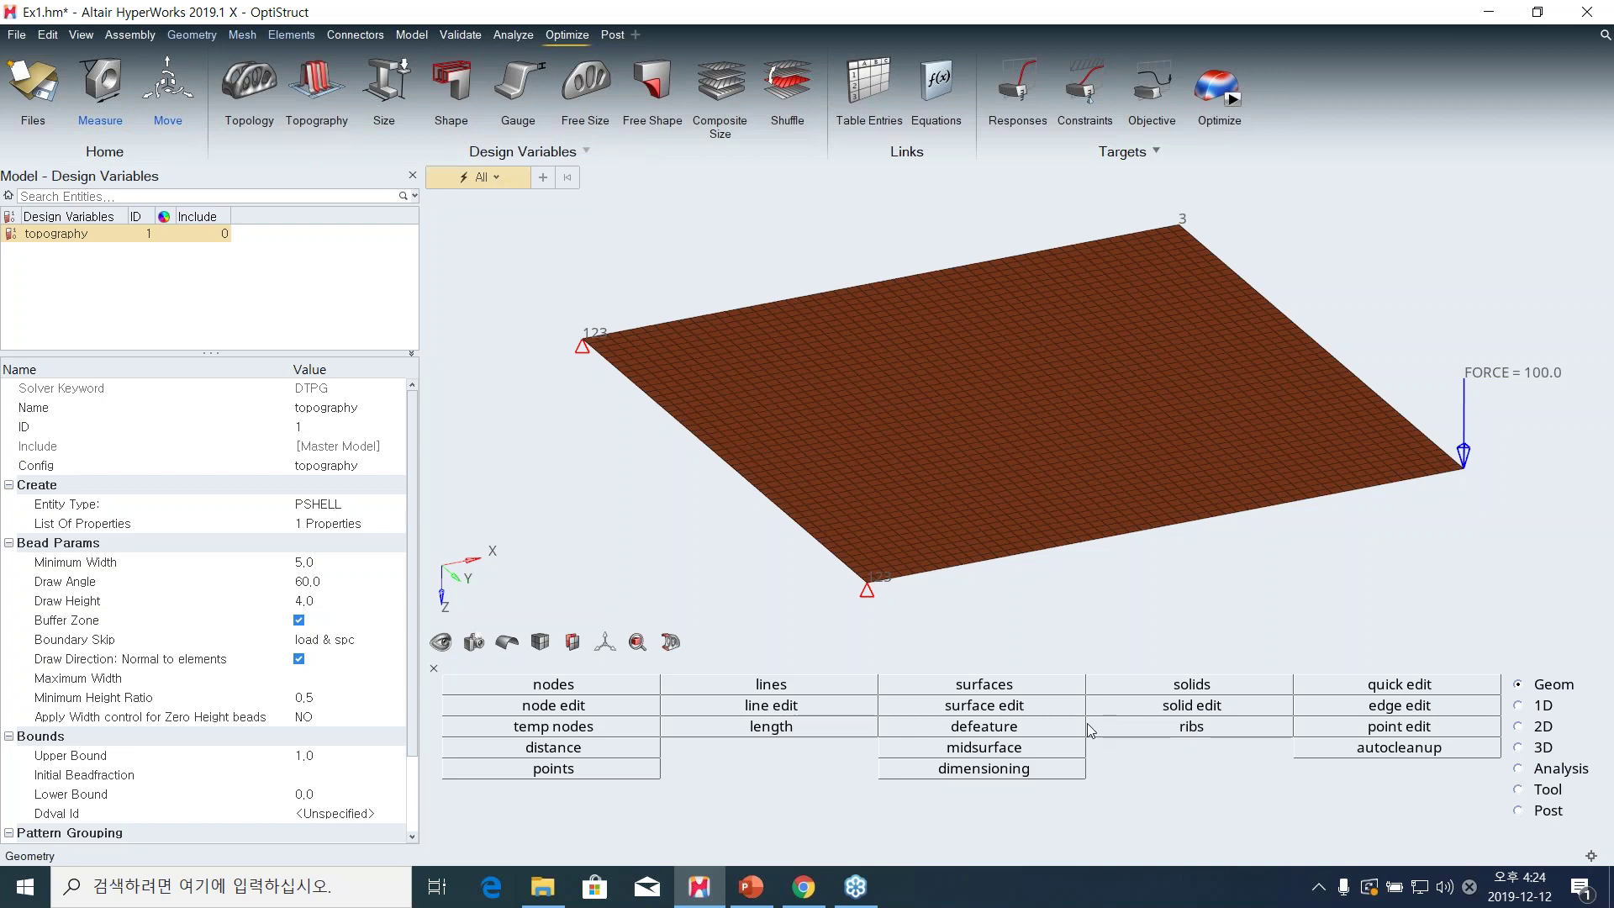
Create a Minimize objective named min_disp that uses the disp response.
{"action": "left_click", "coordinate": [1164, 81]}
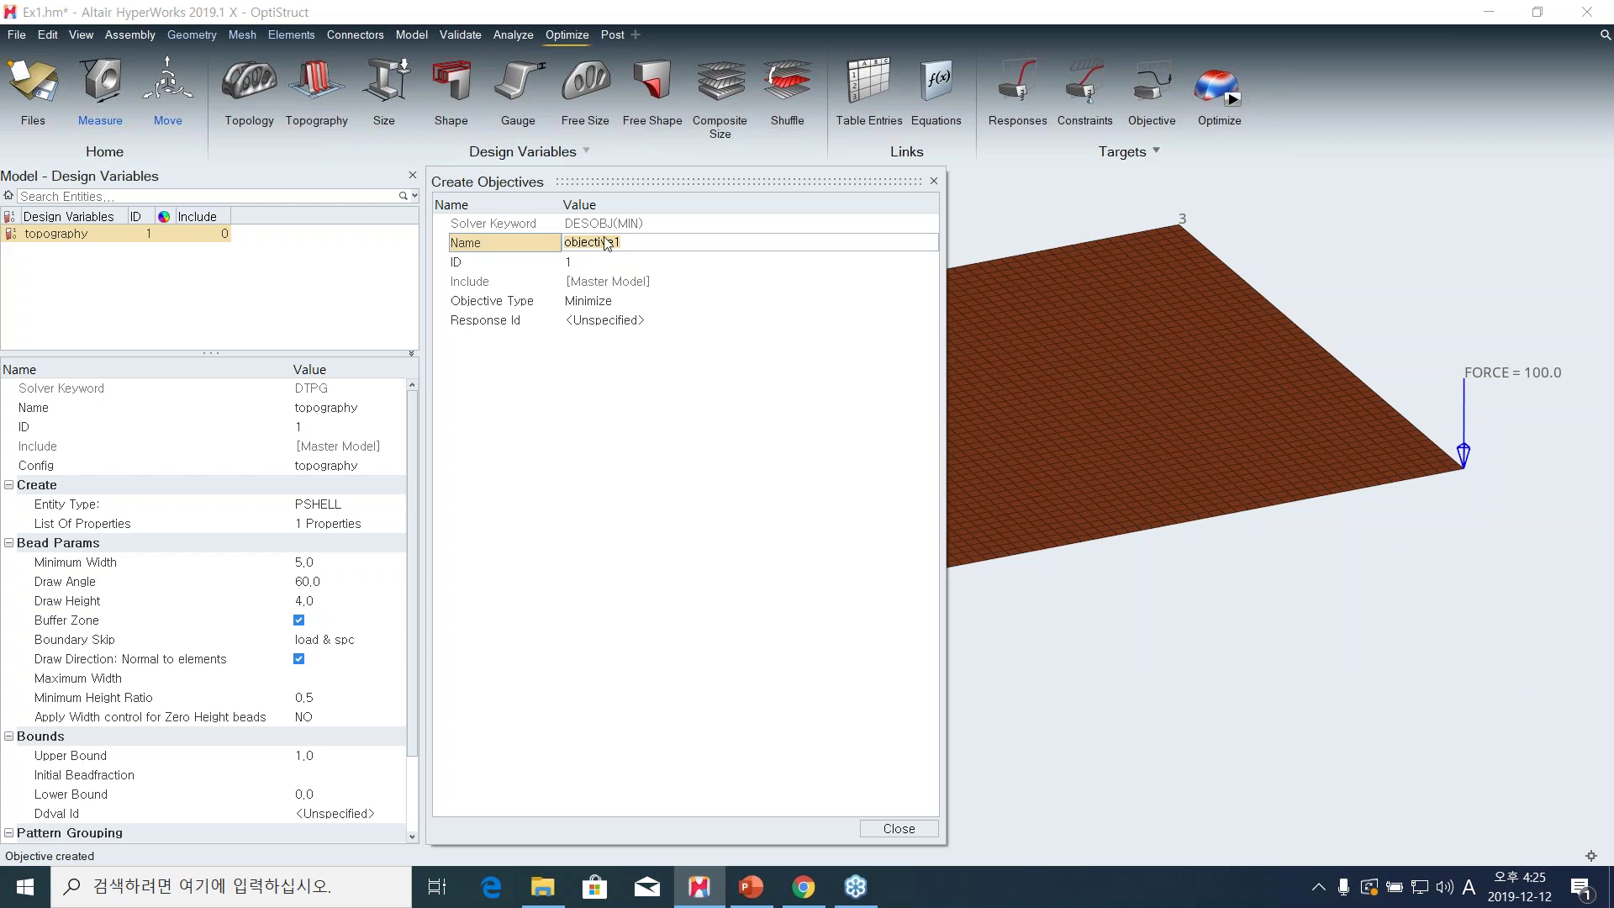
{"action": "left_click", "coordinate": [635, 238]}
{"action": "key", "text": "ctrl+a"}
{"action": "type", "text": "min_dis"}
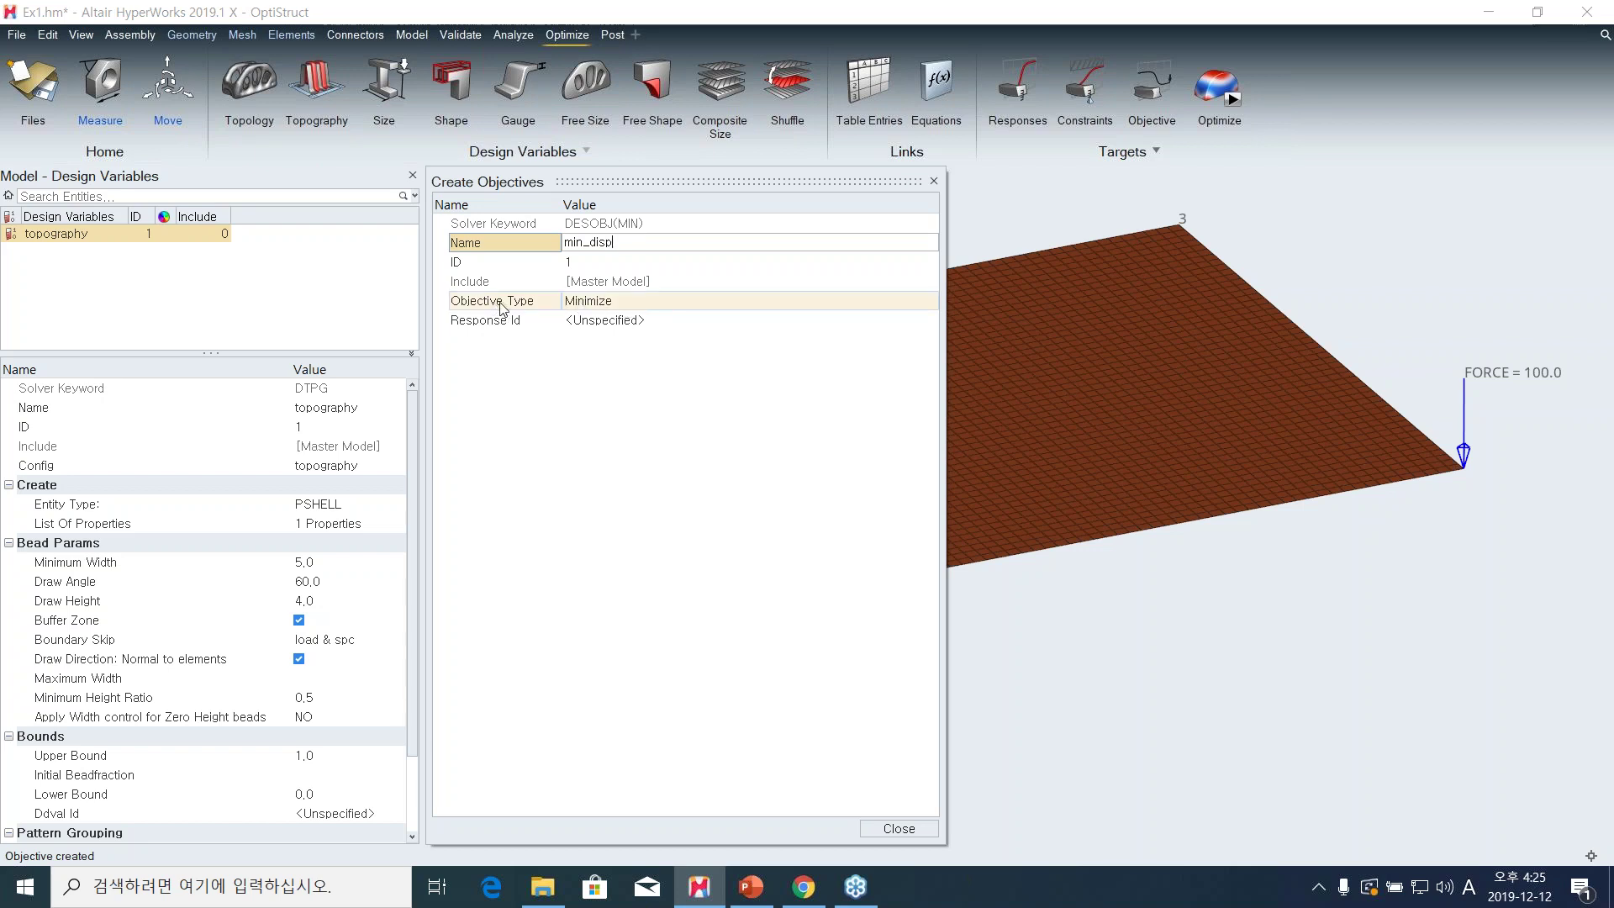
{"action": "left_click", "coordinate": [616, 327]}
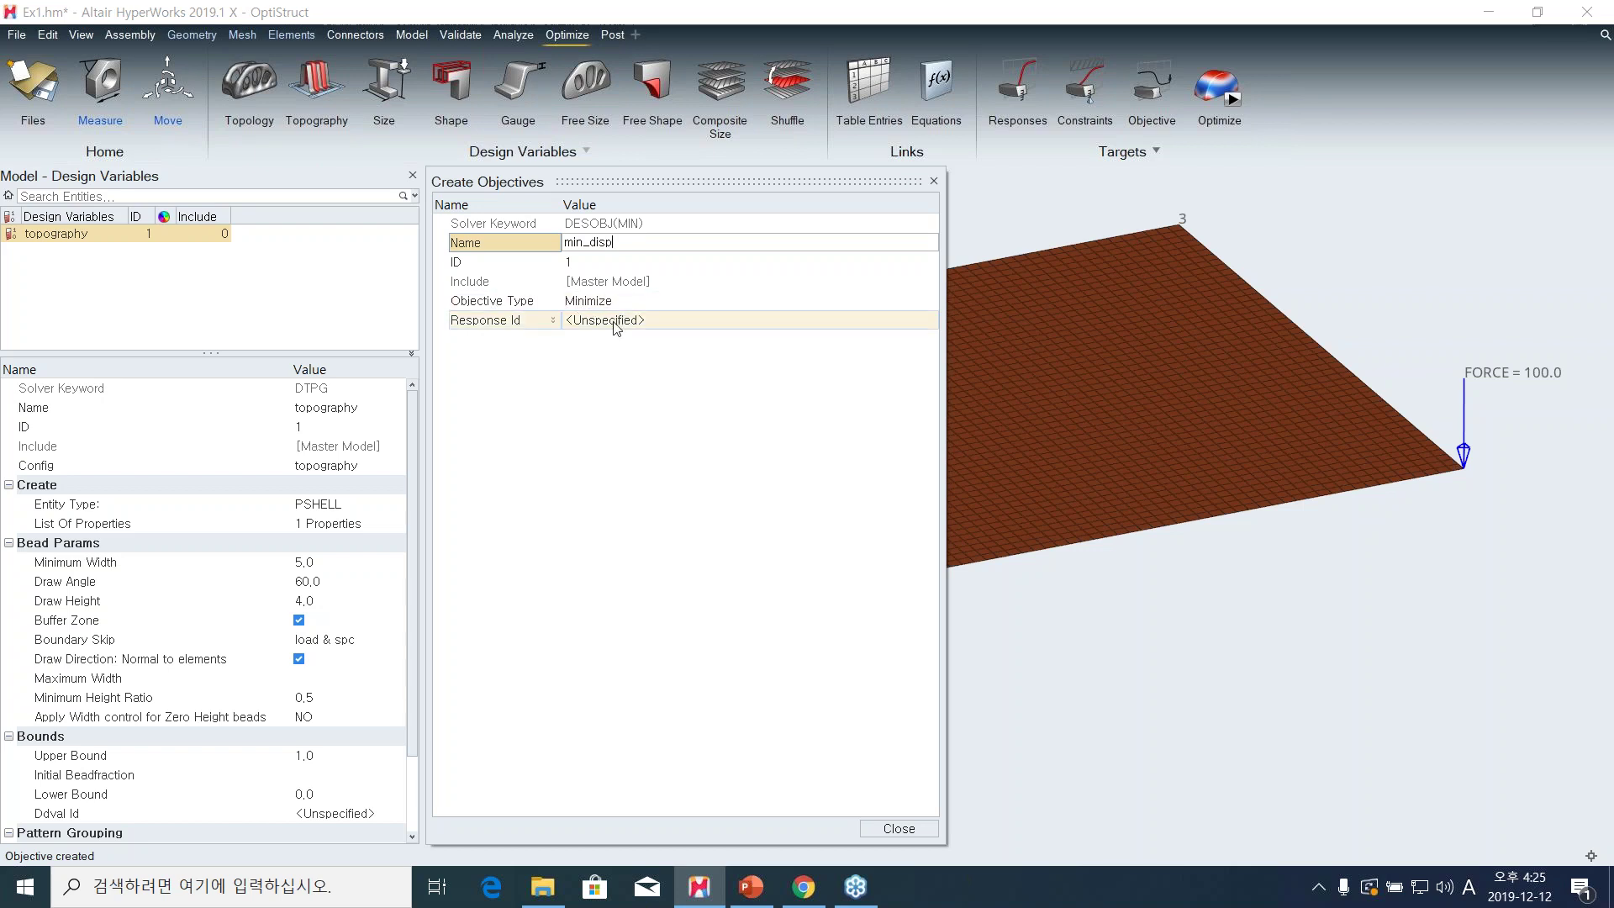
{"action": "left_click", "coordinate": [616, 324]}
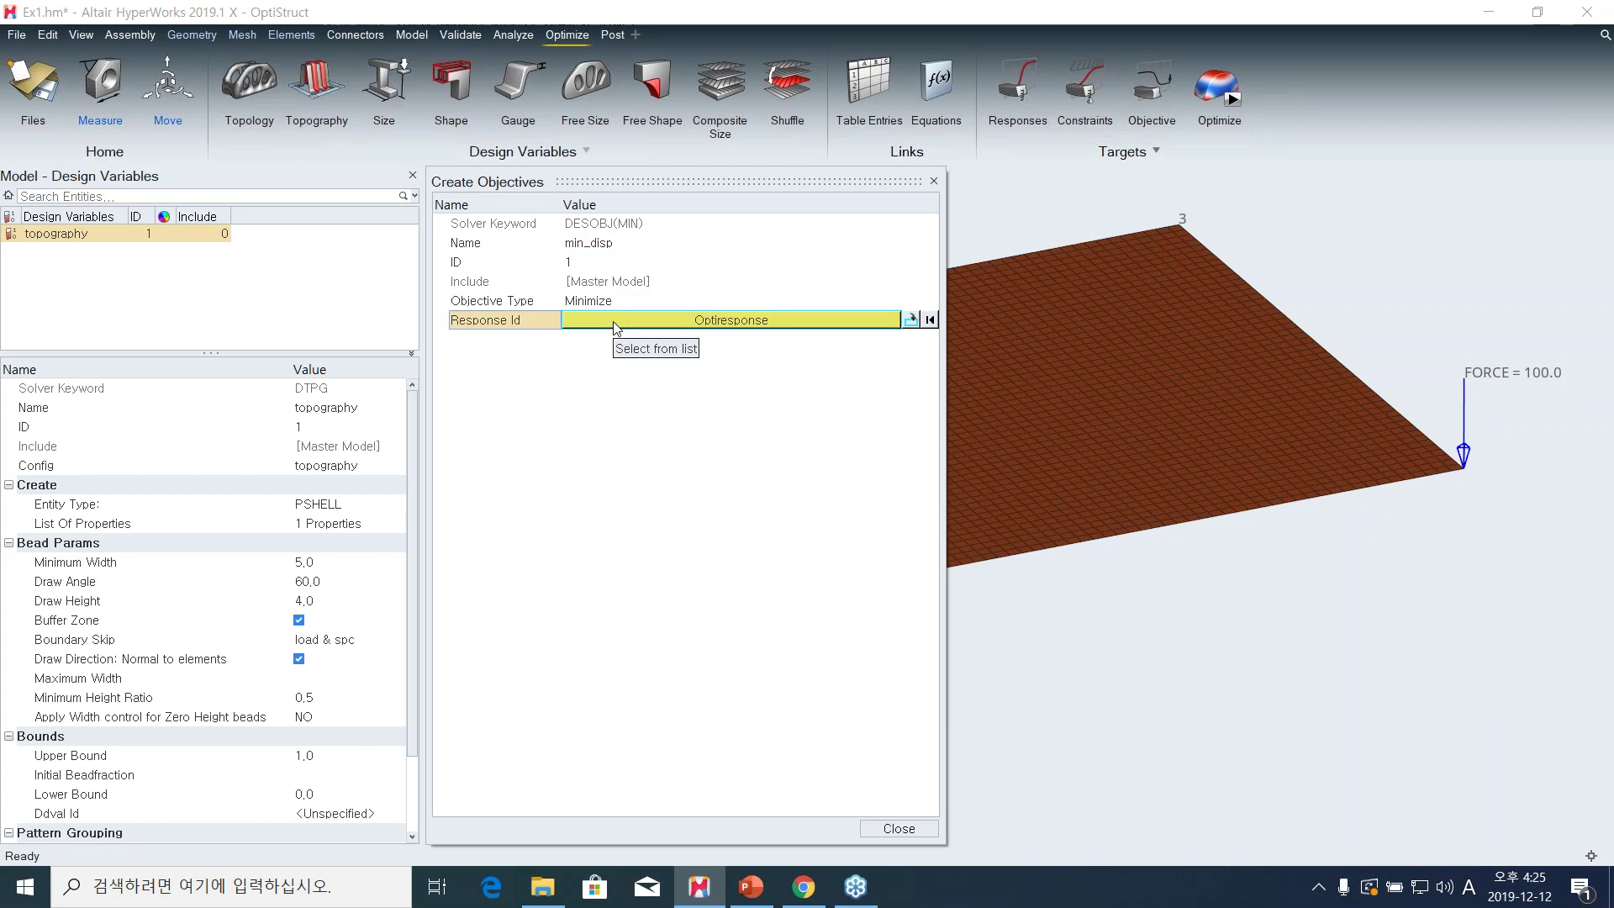
{"action": "left_click", "coordinate": [616, 325]}
{"action": "left_click", "coordinate": [618, 462]}
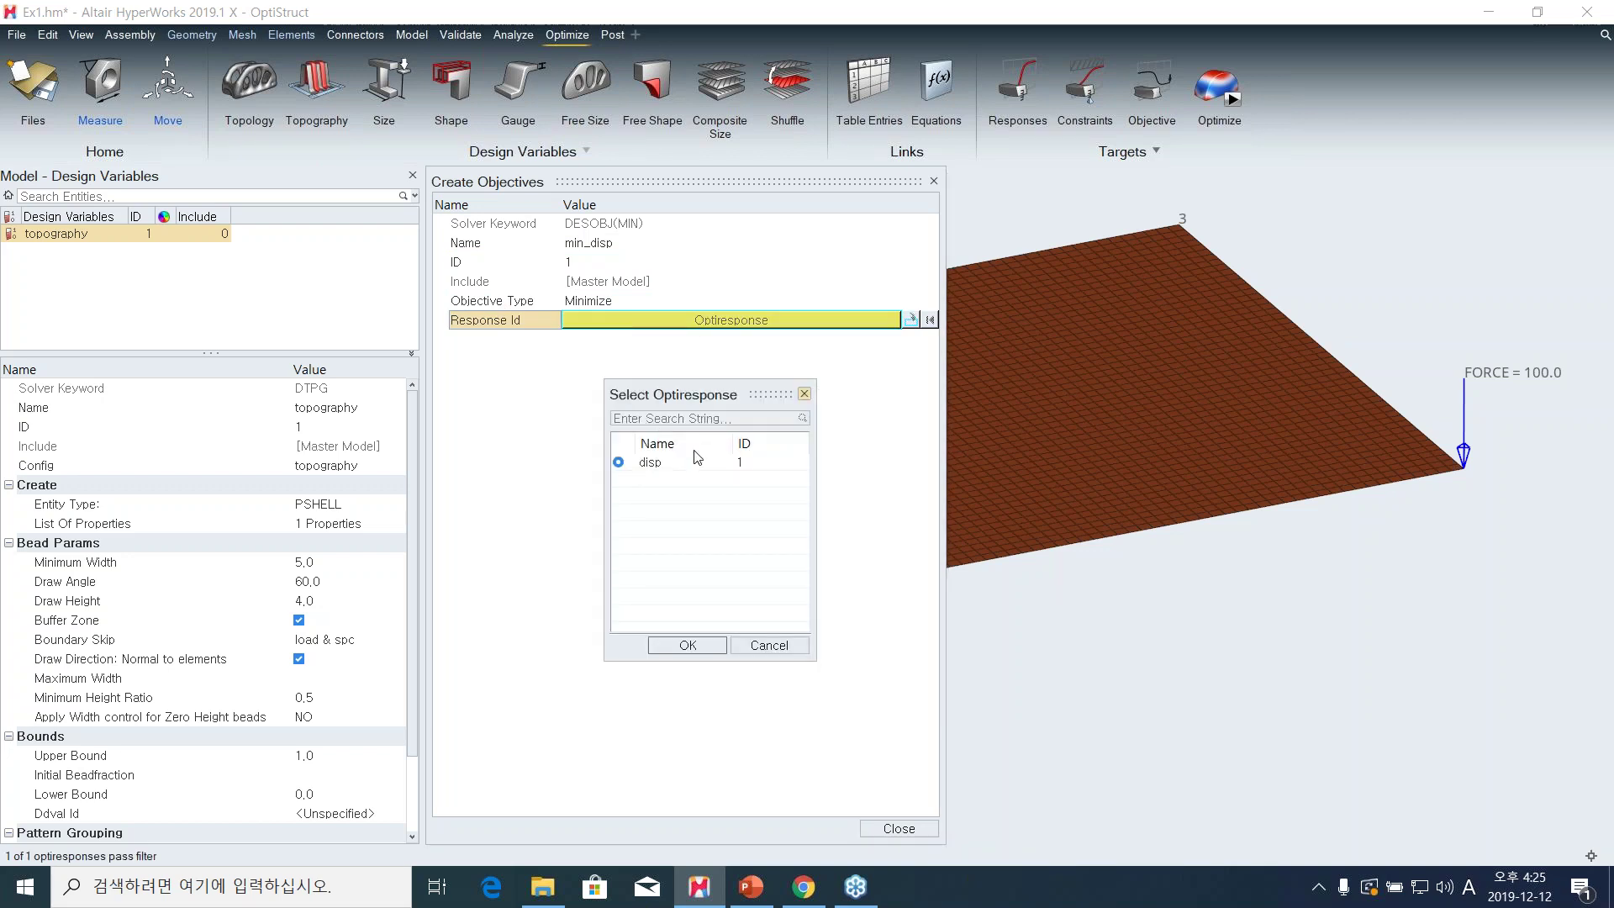
{"action": "left_click", "coordinate": [688, 645]}
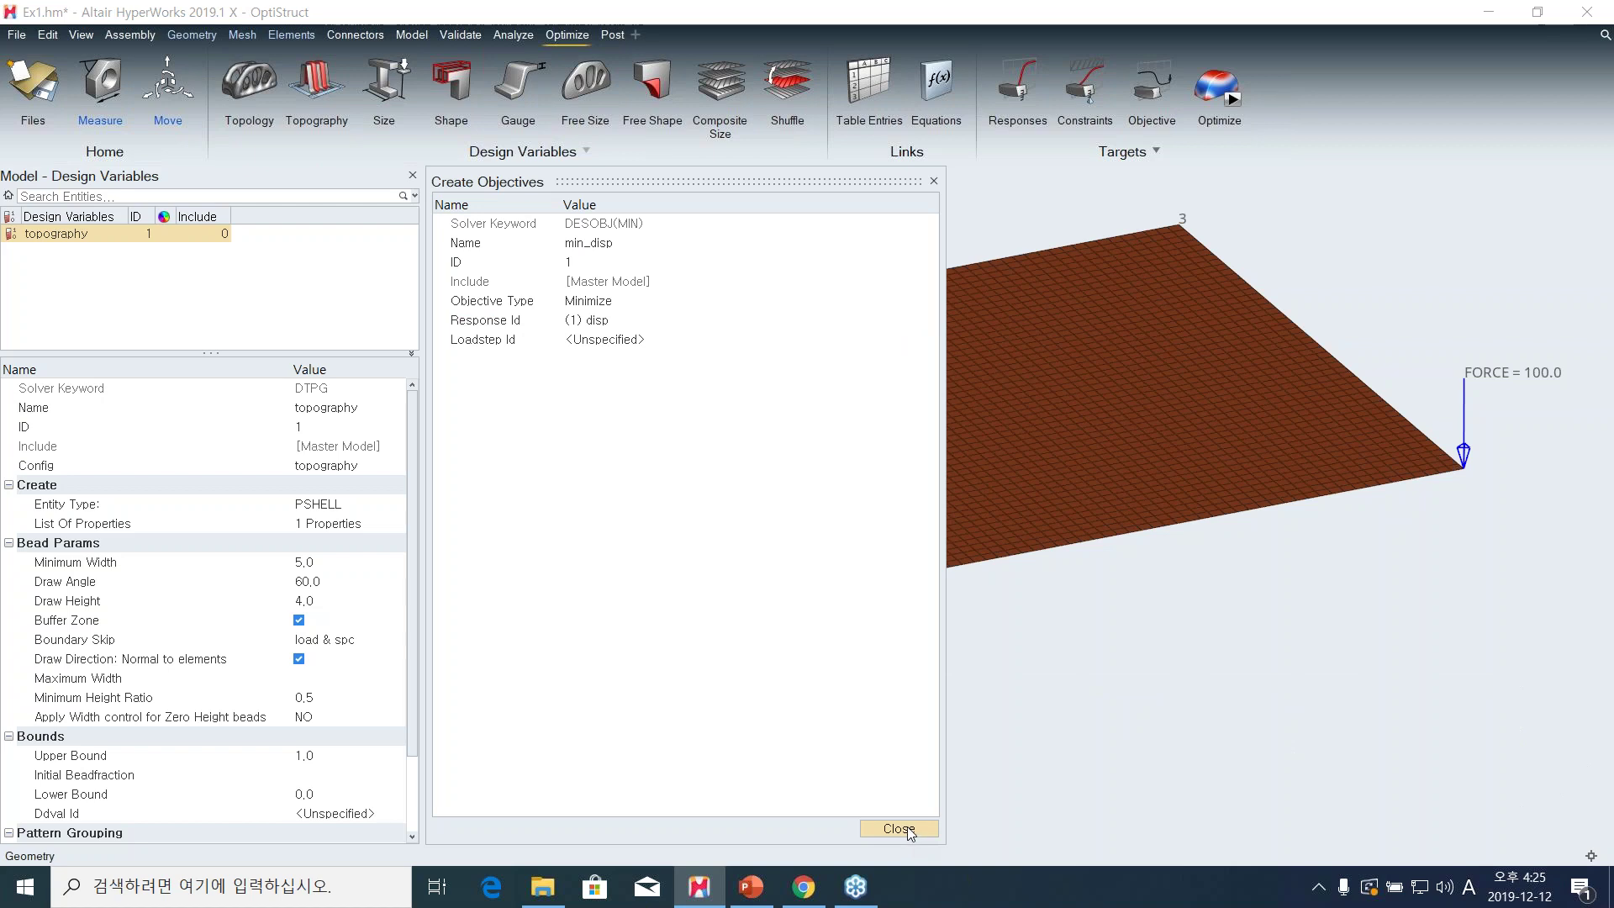
Assign the torsion load step to the min_disp objective and finish the objective definition.
{"action": "left_click", "coordinate": [648, 329]}
{"action": "left_click", "coordinate": [610, 340]}
{"action": "left_click", "coordinate": [611, 339]}
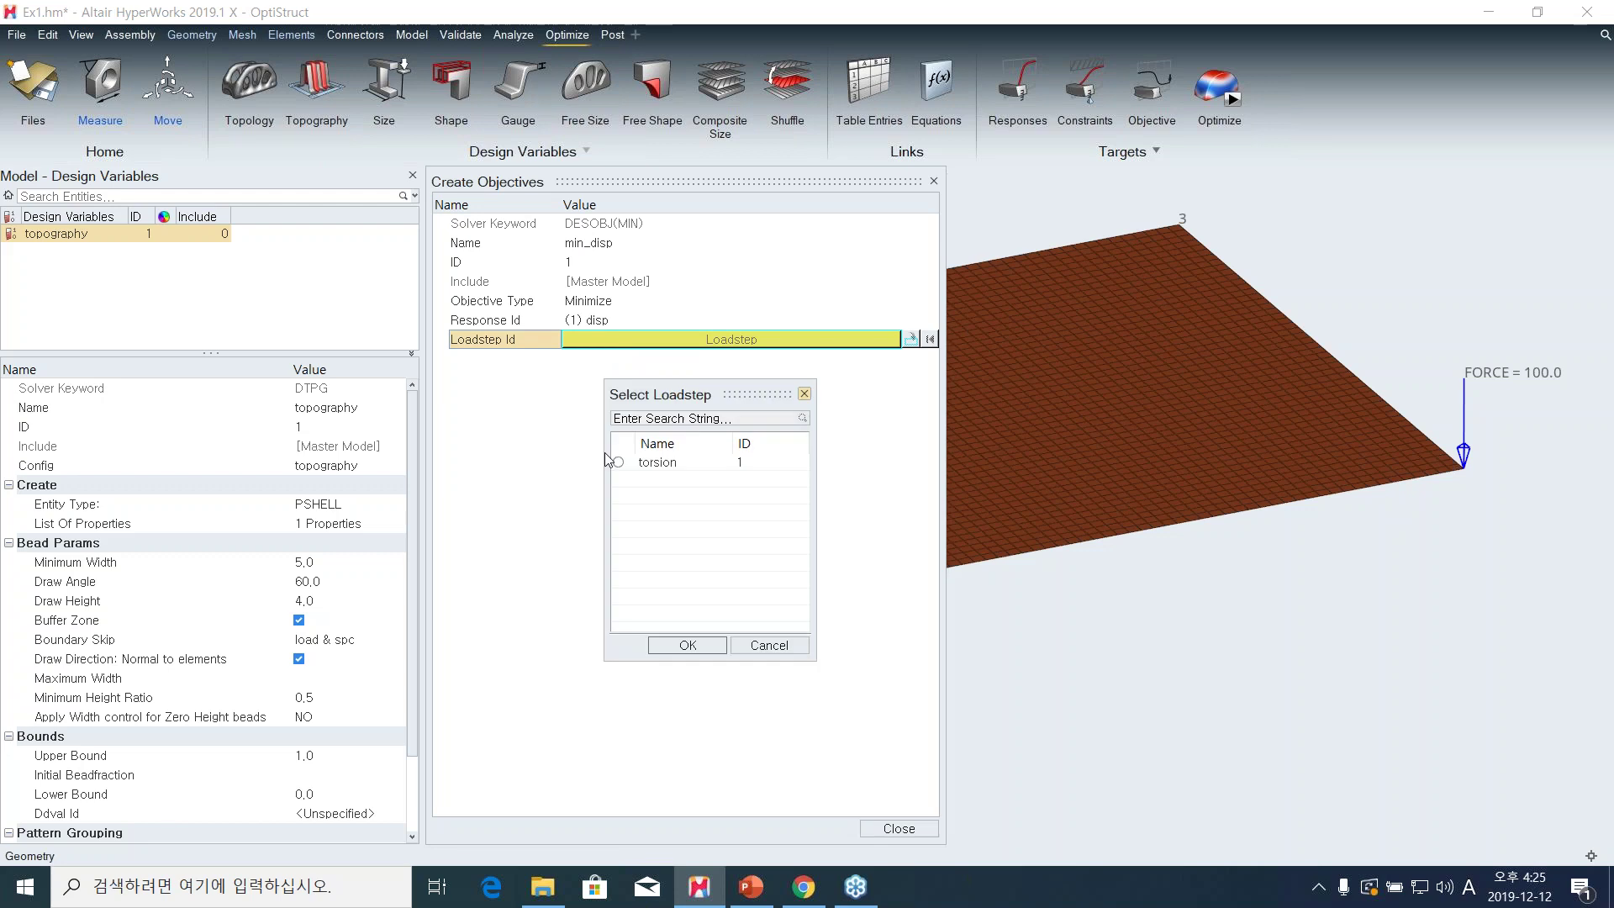
{"action": "left_click", "coordinate": [687, 645]}
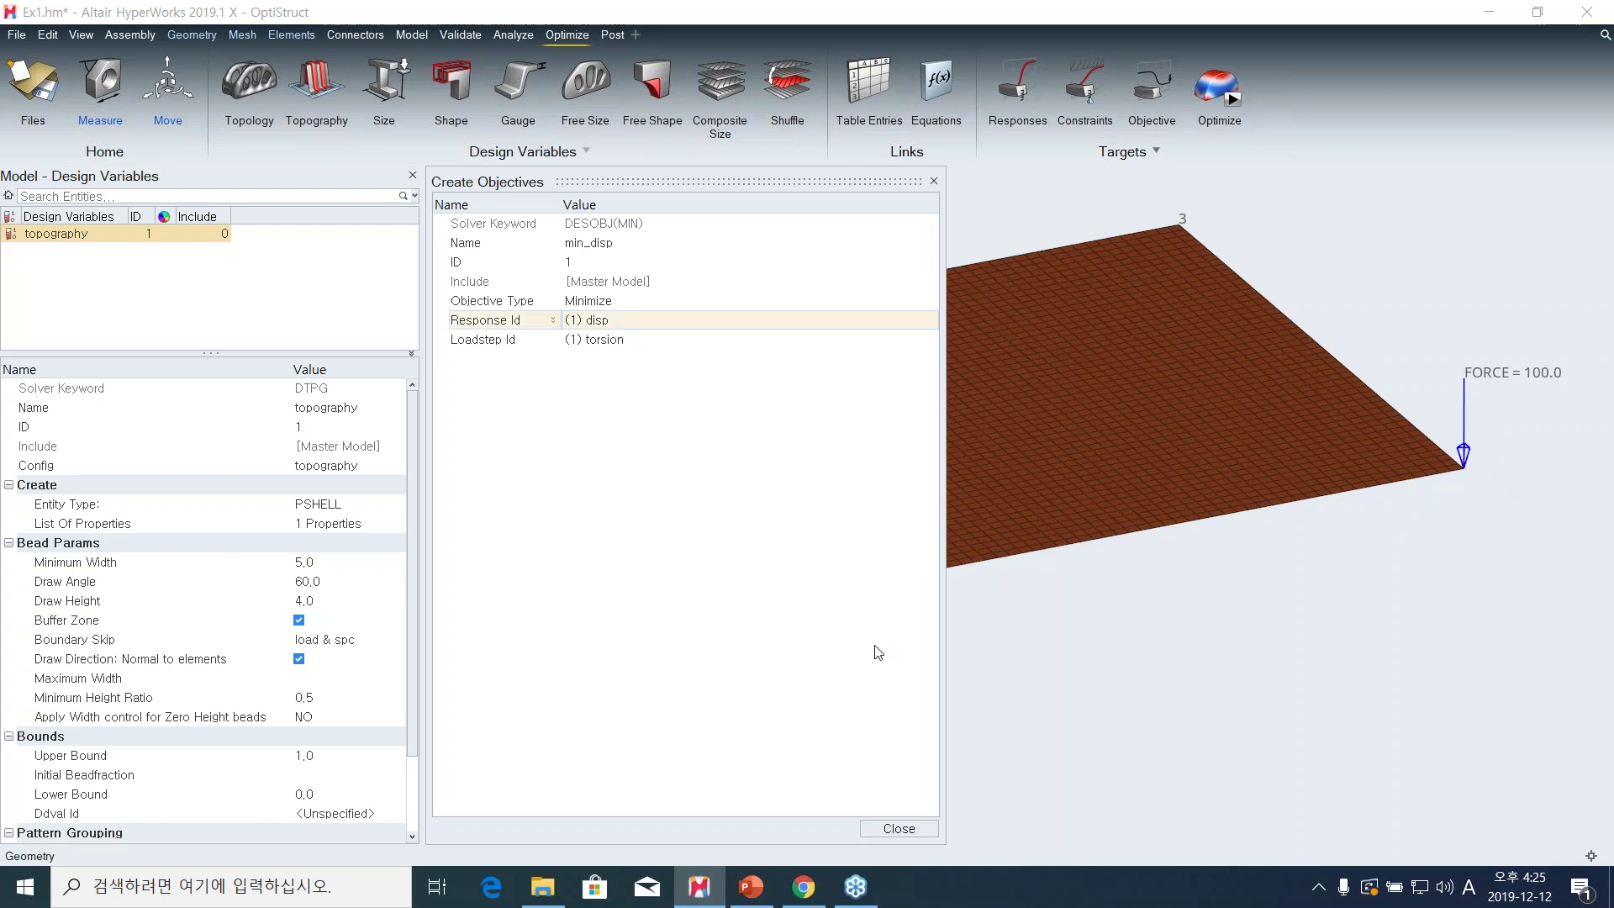
{"action": "left_click", "coordinate": [899, 829]}
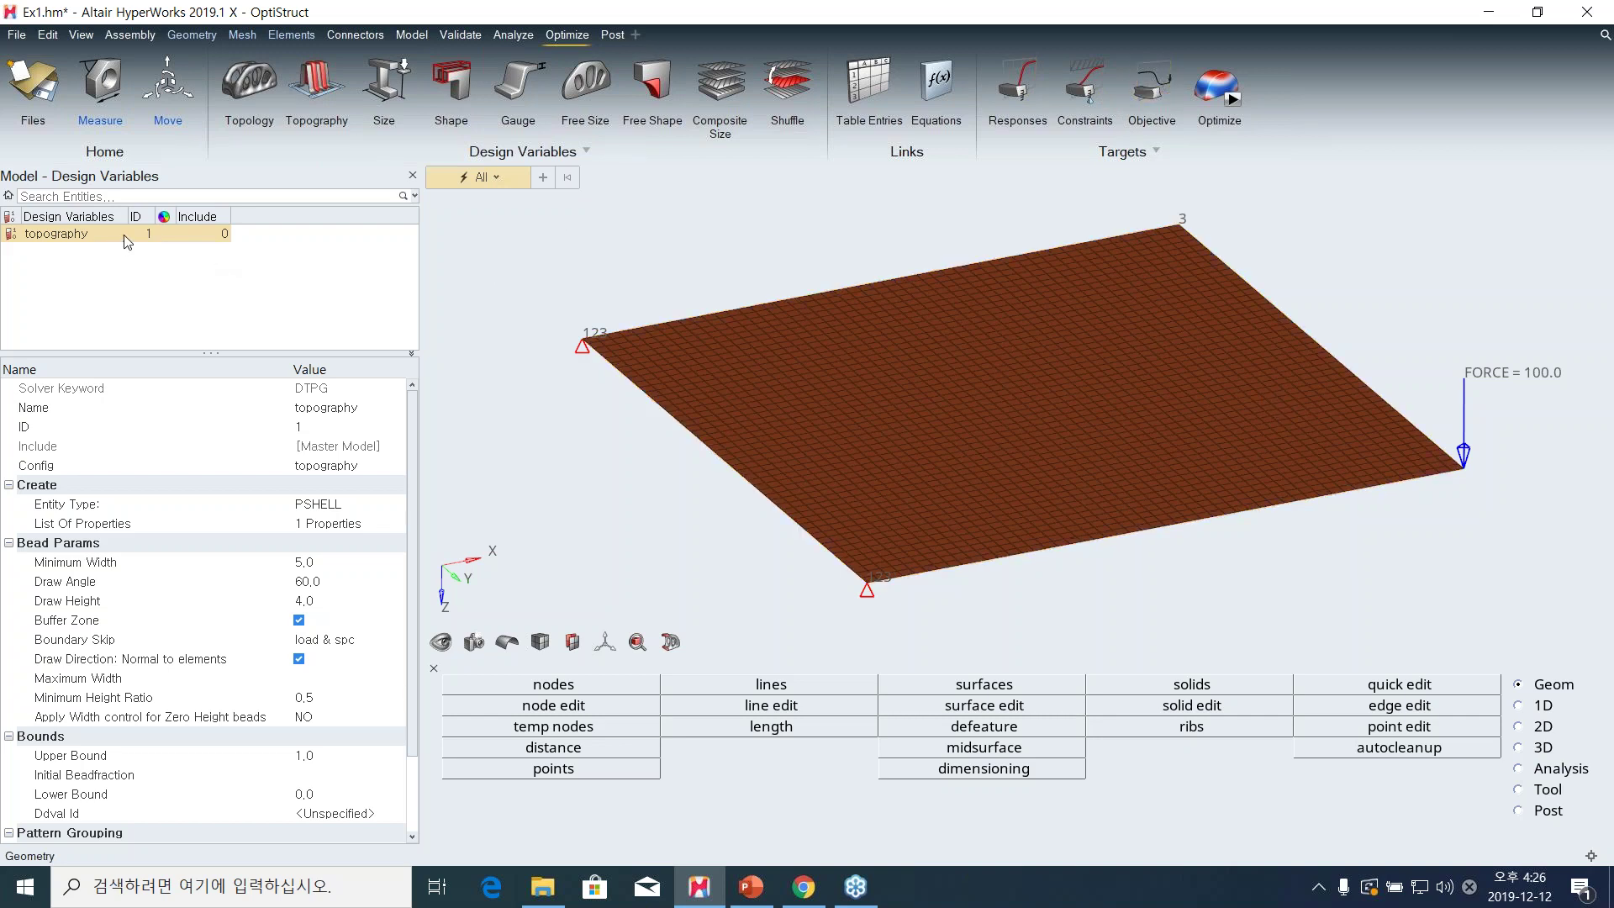
Check the OptiStruct run settings for Ex1.fem without running, and list the model's optimization entities.
{"action": "left_click", "coordinate": [1232, 99]}
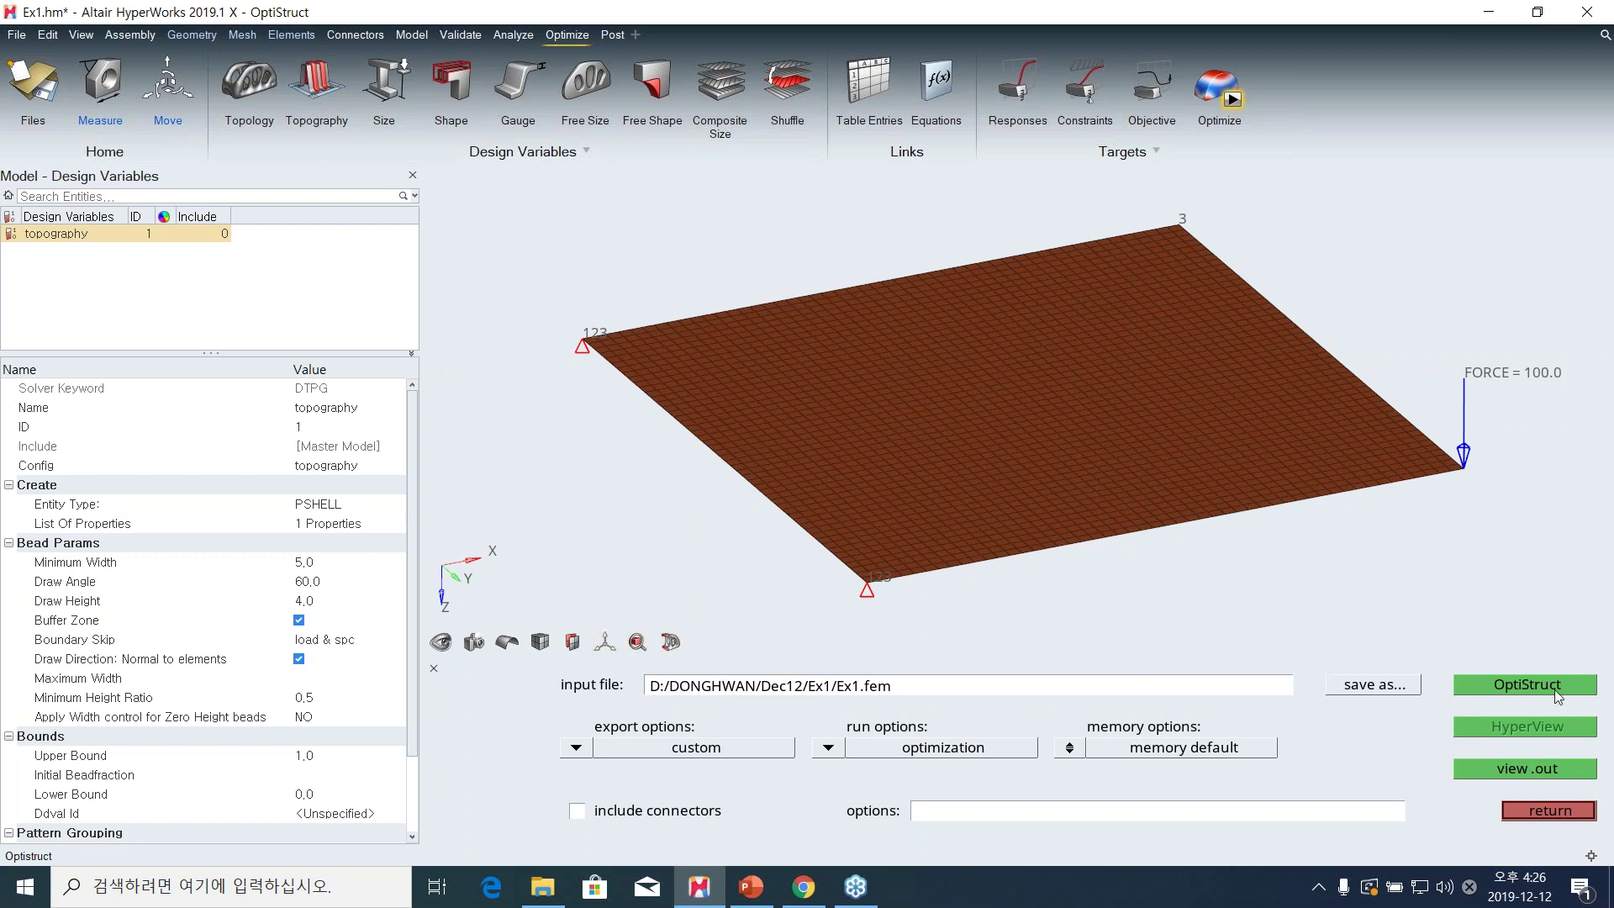
{"action": "left_click", "coordinate": [1568, 815]}
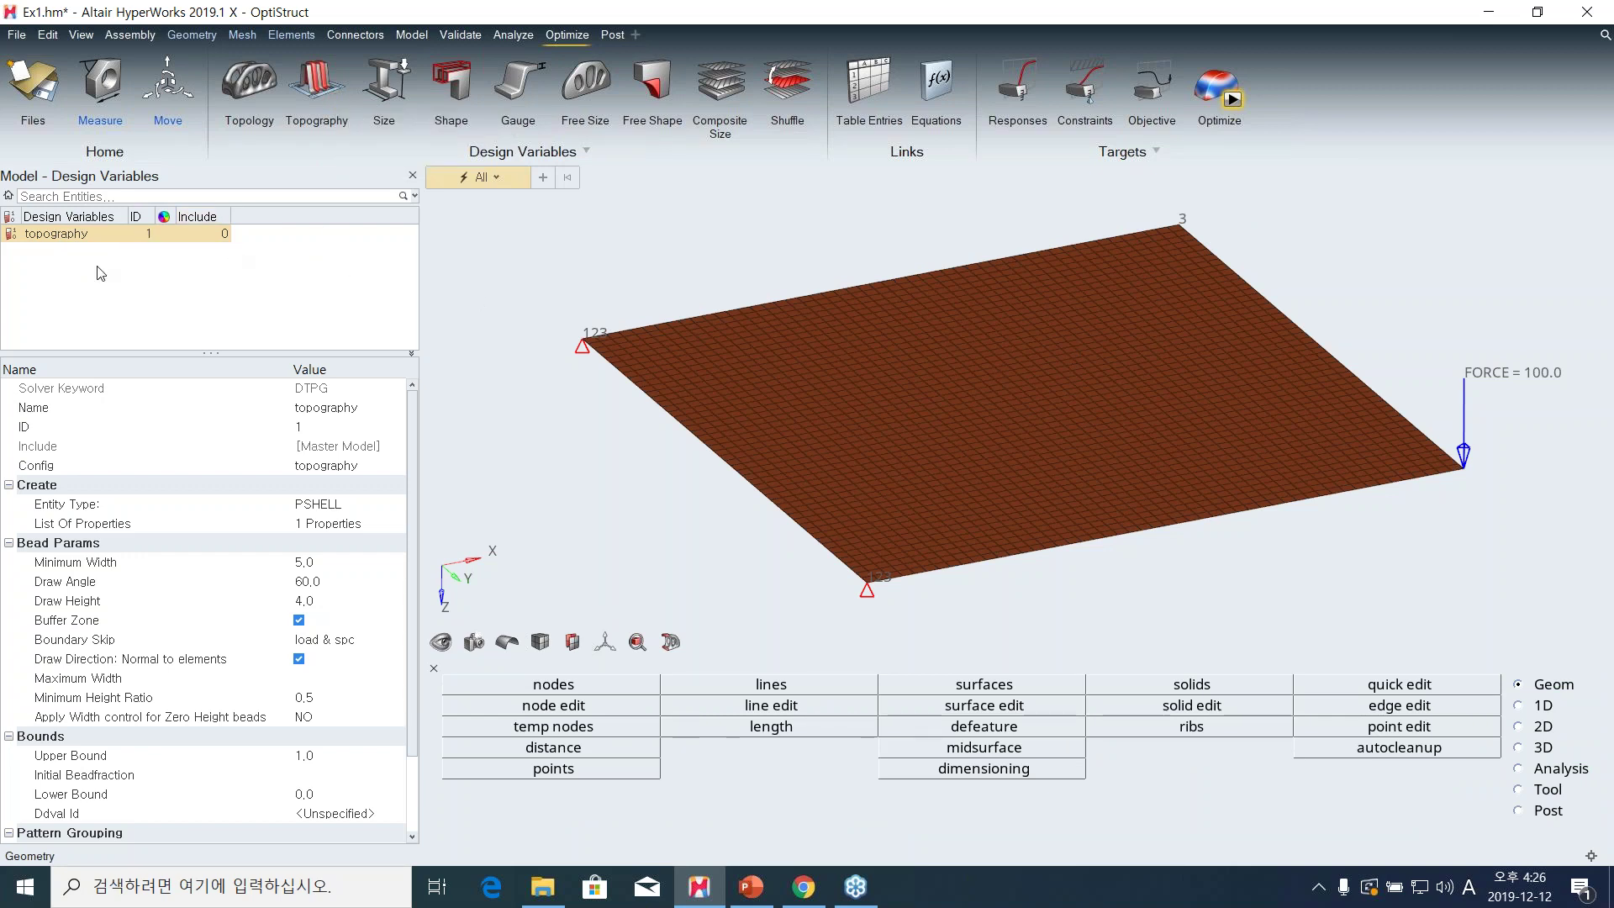
{"action": "left_click", "coordinate": [1220, 87]}
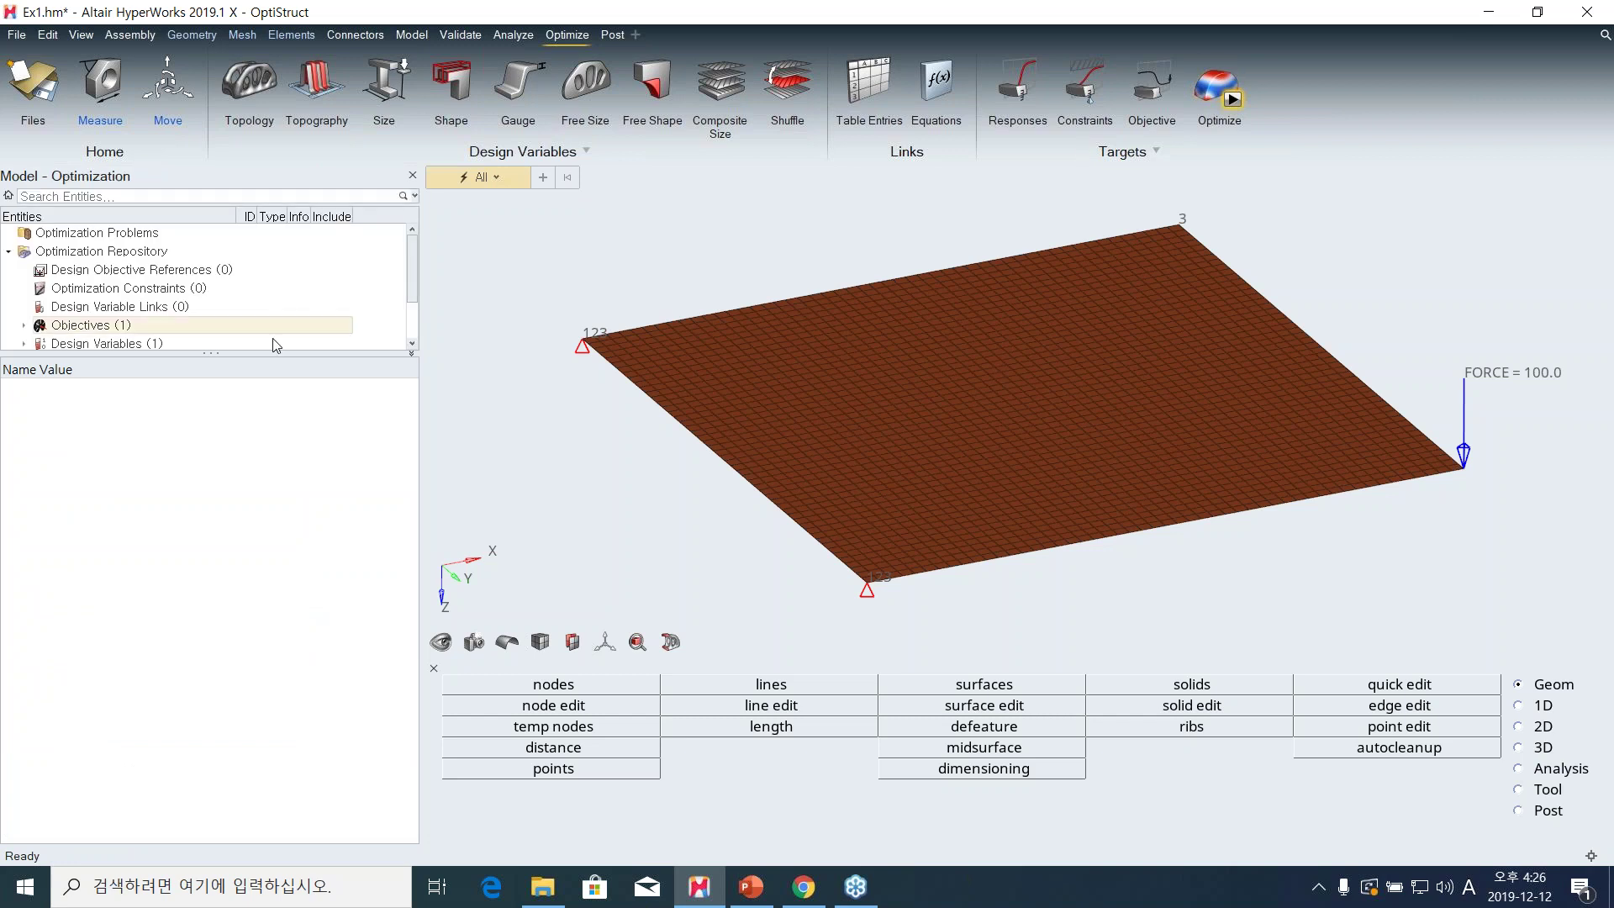
Return to the full model entity list and open the model Ex2.hm from the Ex2 folder.
{"action": "left_click_drag", "start_coordinate": [278, 354], "coordinate": [278, 509]}
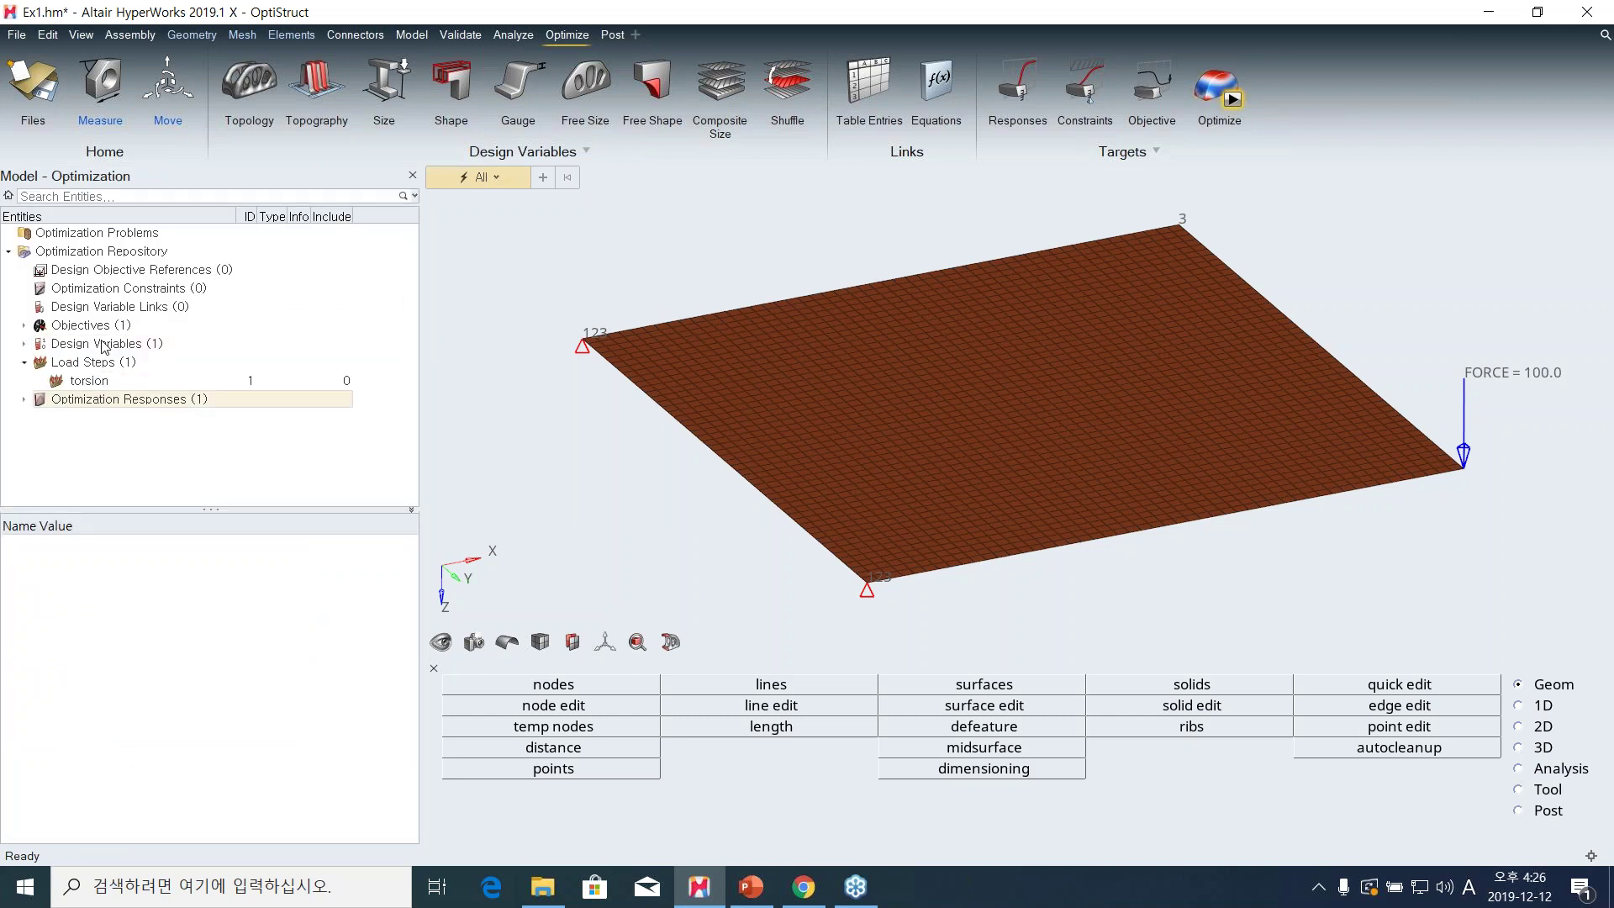
{"action": "left_click", "coordinate": [7, 196]}
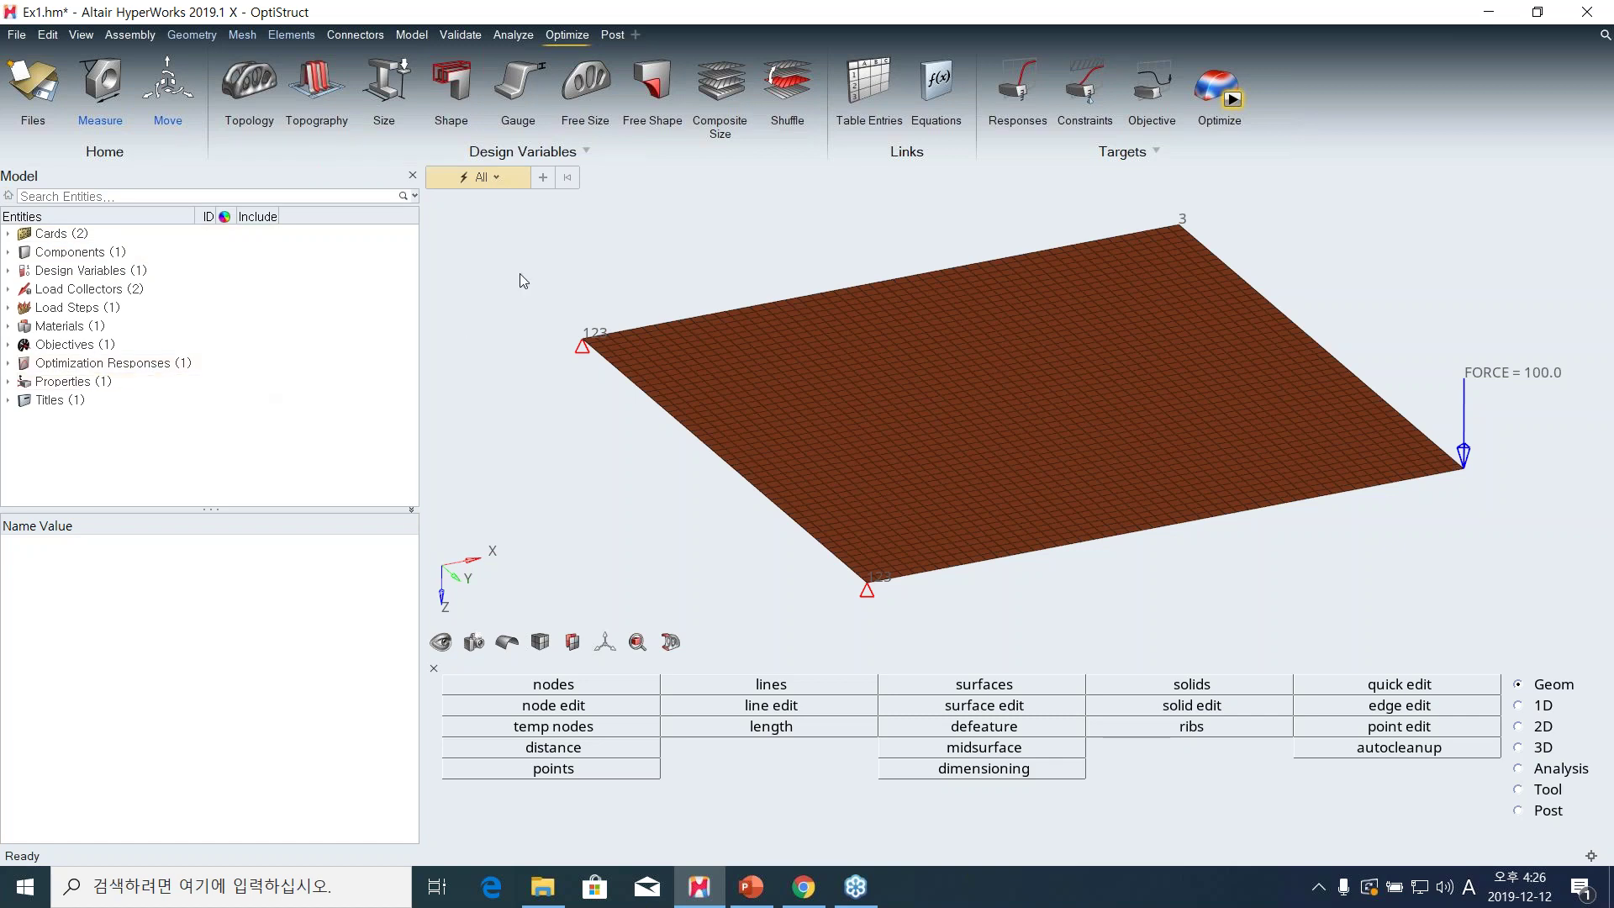
{"action": "left_click", "coordinate": [49, 74]}
{"action": "left_click", "coordinate": [244, 174]}
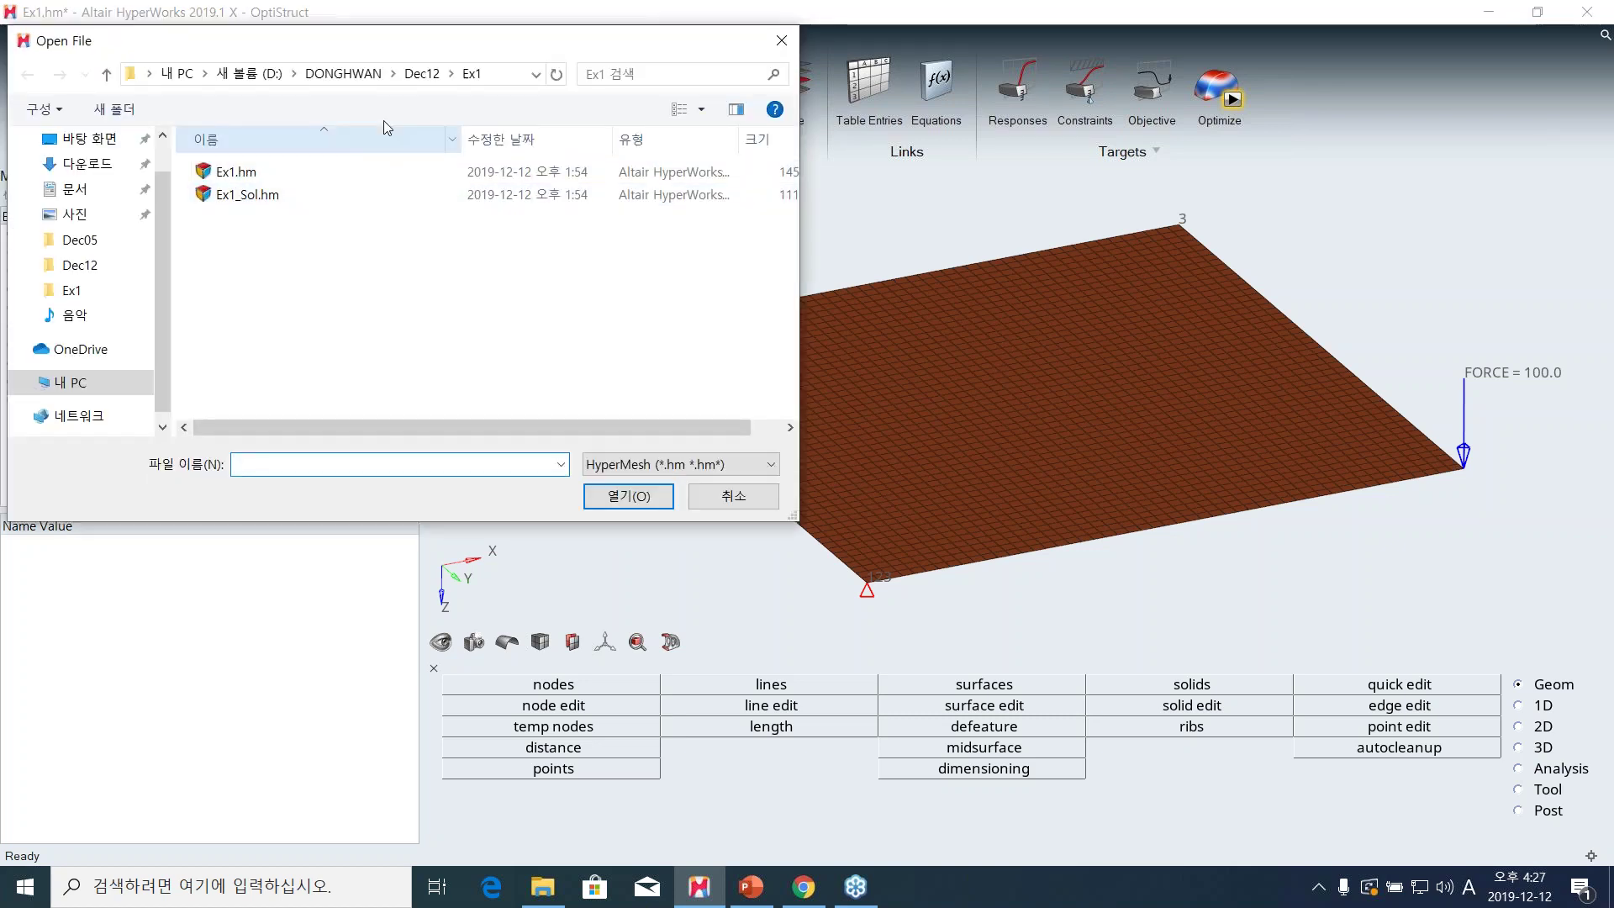
{"action": "left_click", "coordinate": [416, 75]}
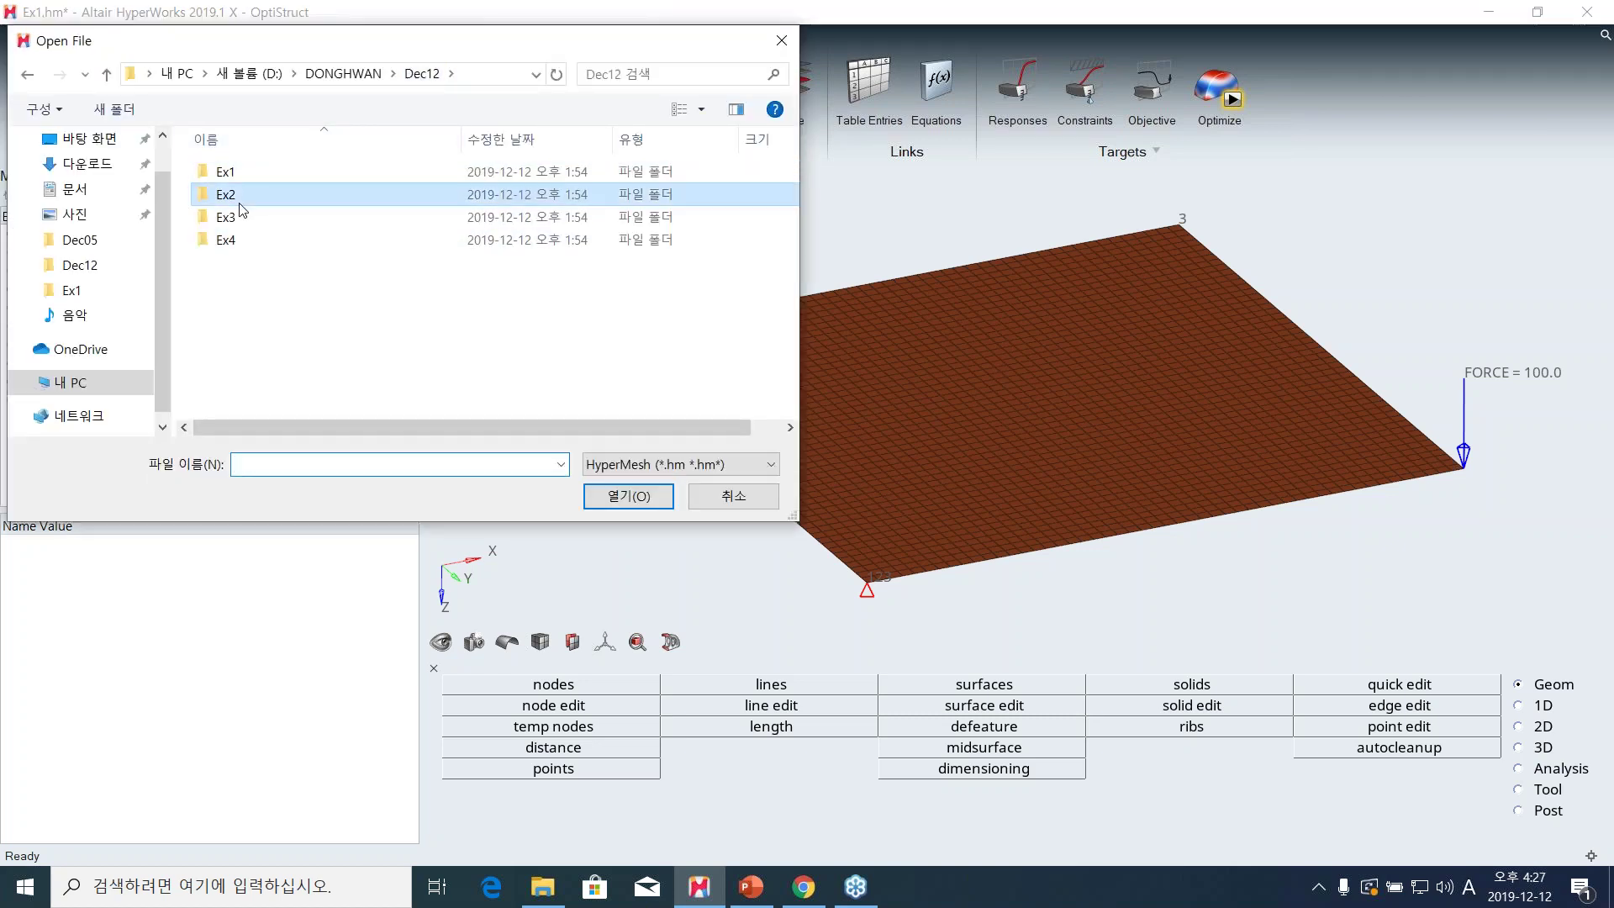
{"action": "double_click", "coordinate": [240, 205]}
{"action": "left_click", "coordinate": [250, 178]}
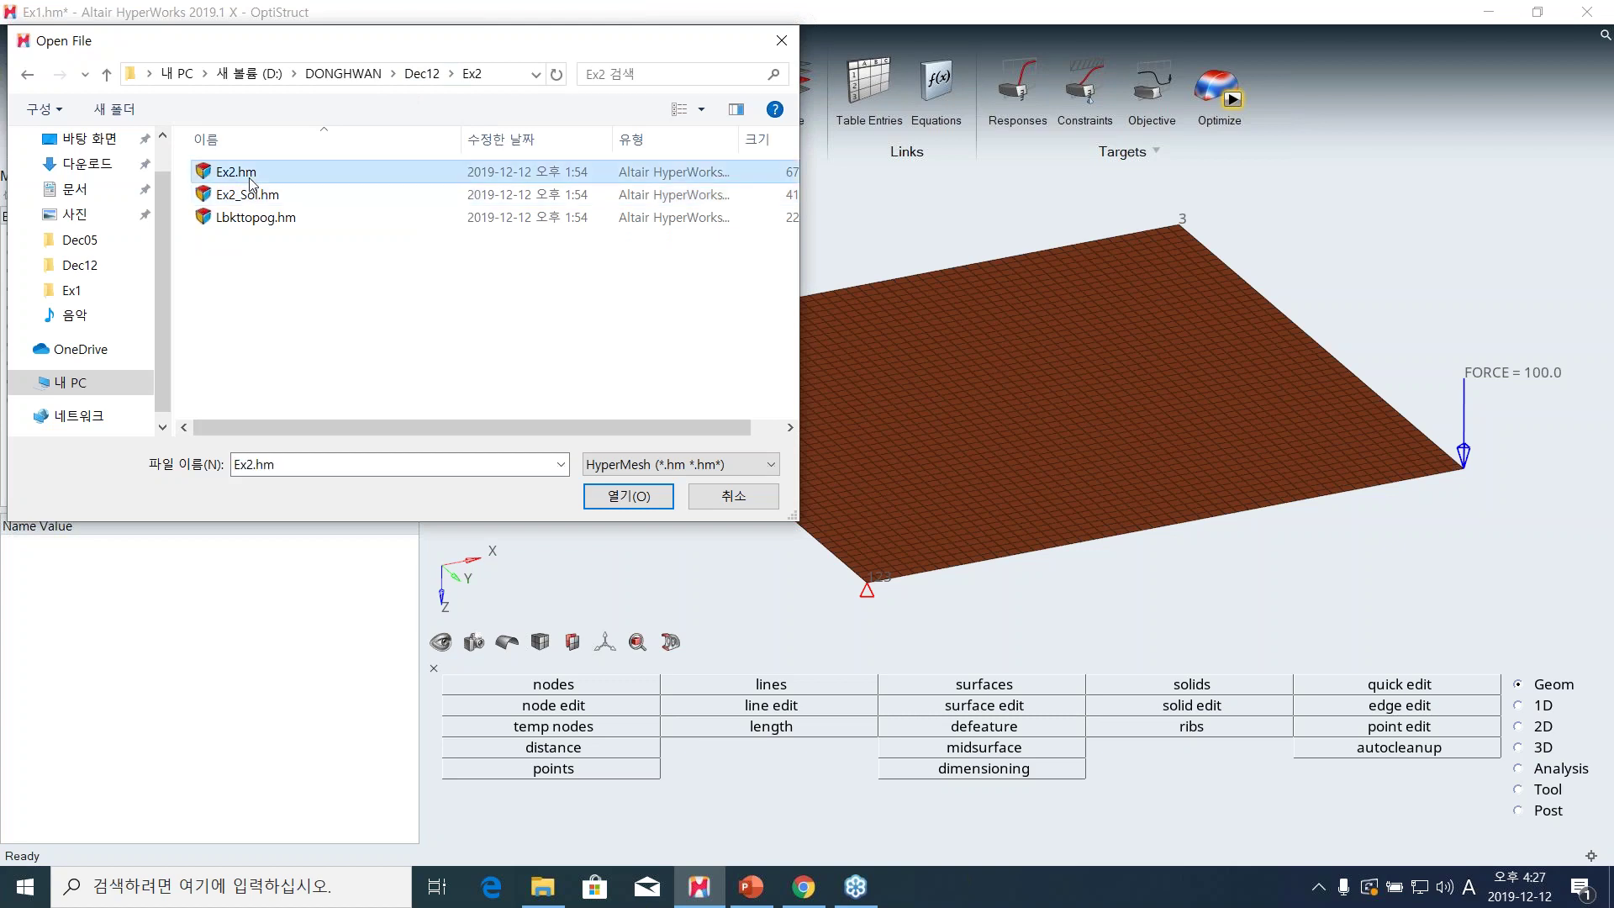
{"action": "double_click", "coordinate": [250, 179]}
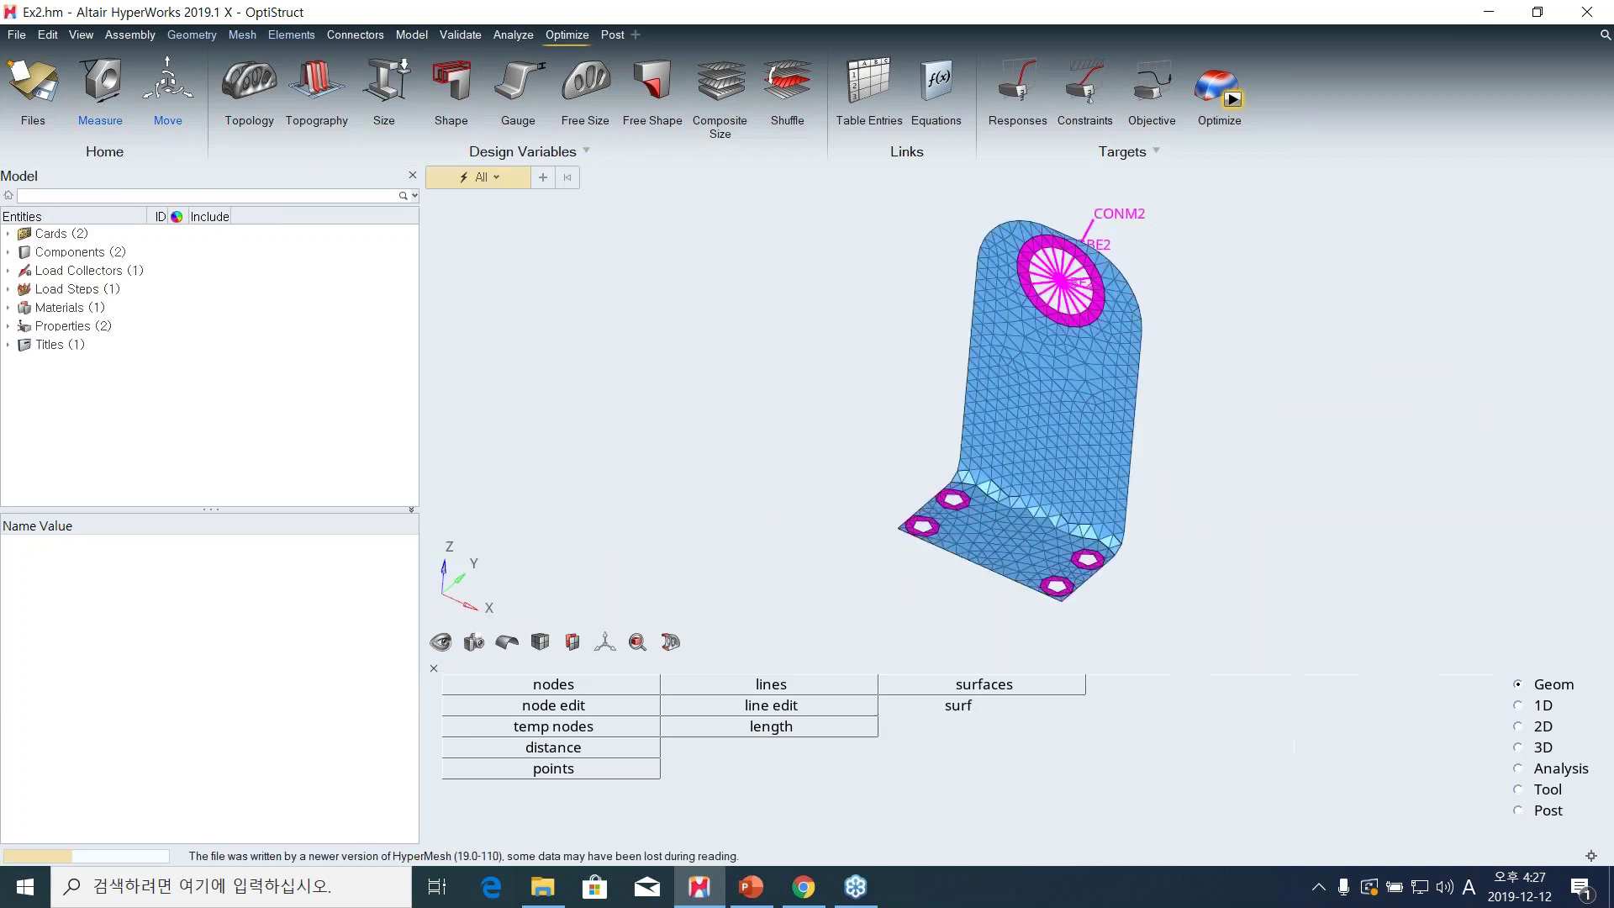
List the optimization entities of the bracket model and create a topography design variable.
{"action": "left_click", "coordinate": [1216, 86]}
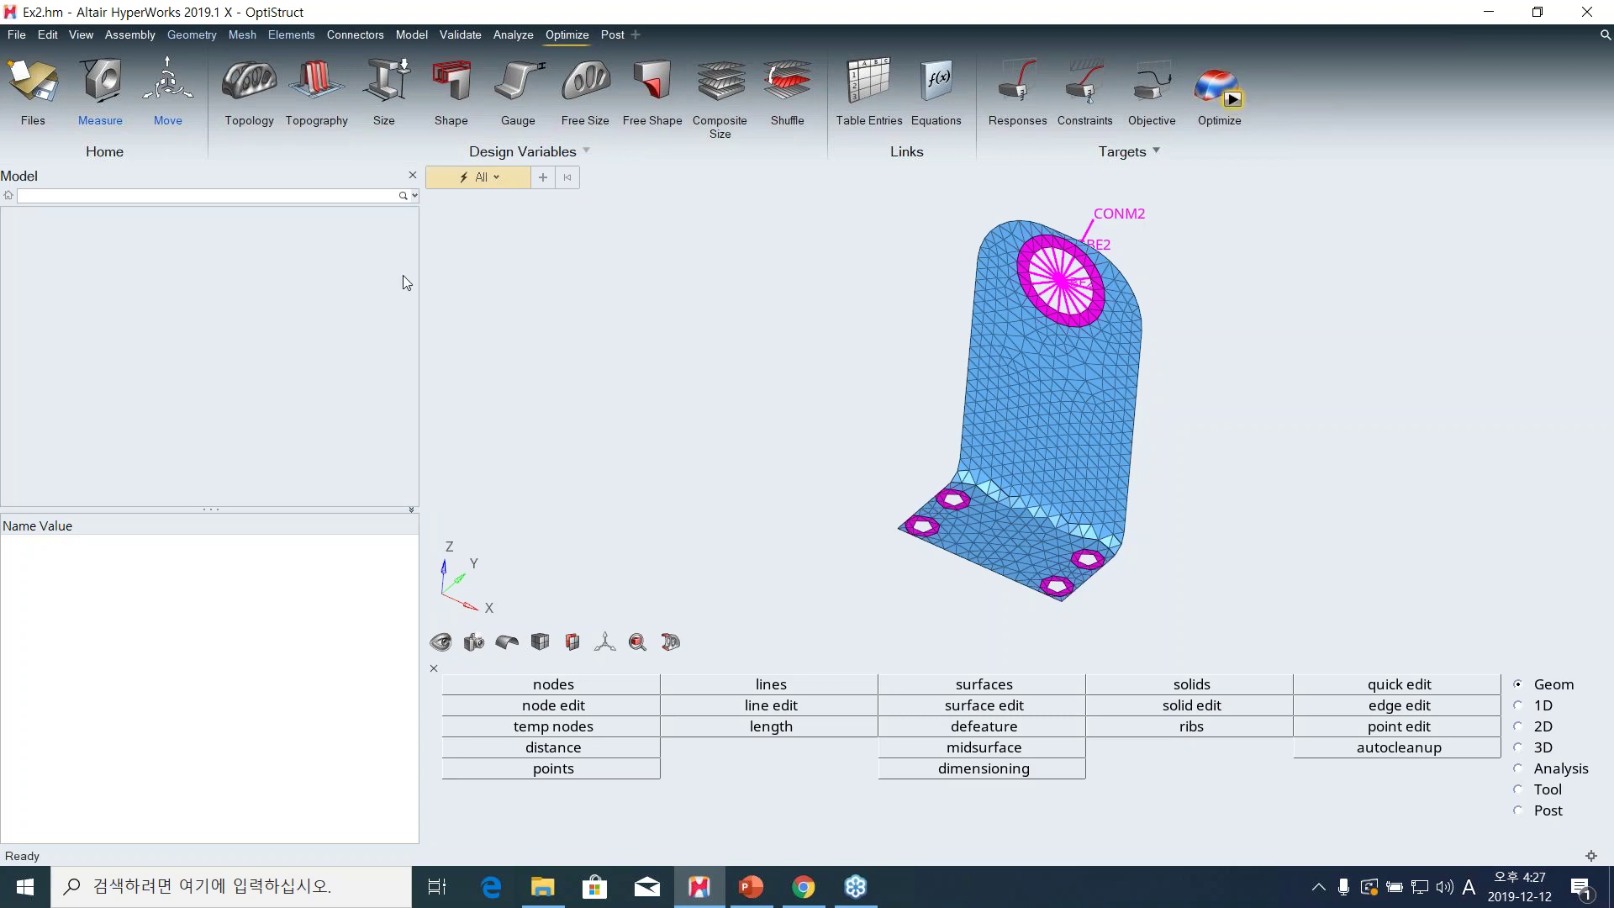
{"action": "left_click", "coordinate": [24, 344]}
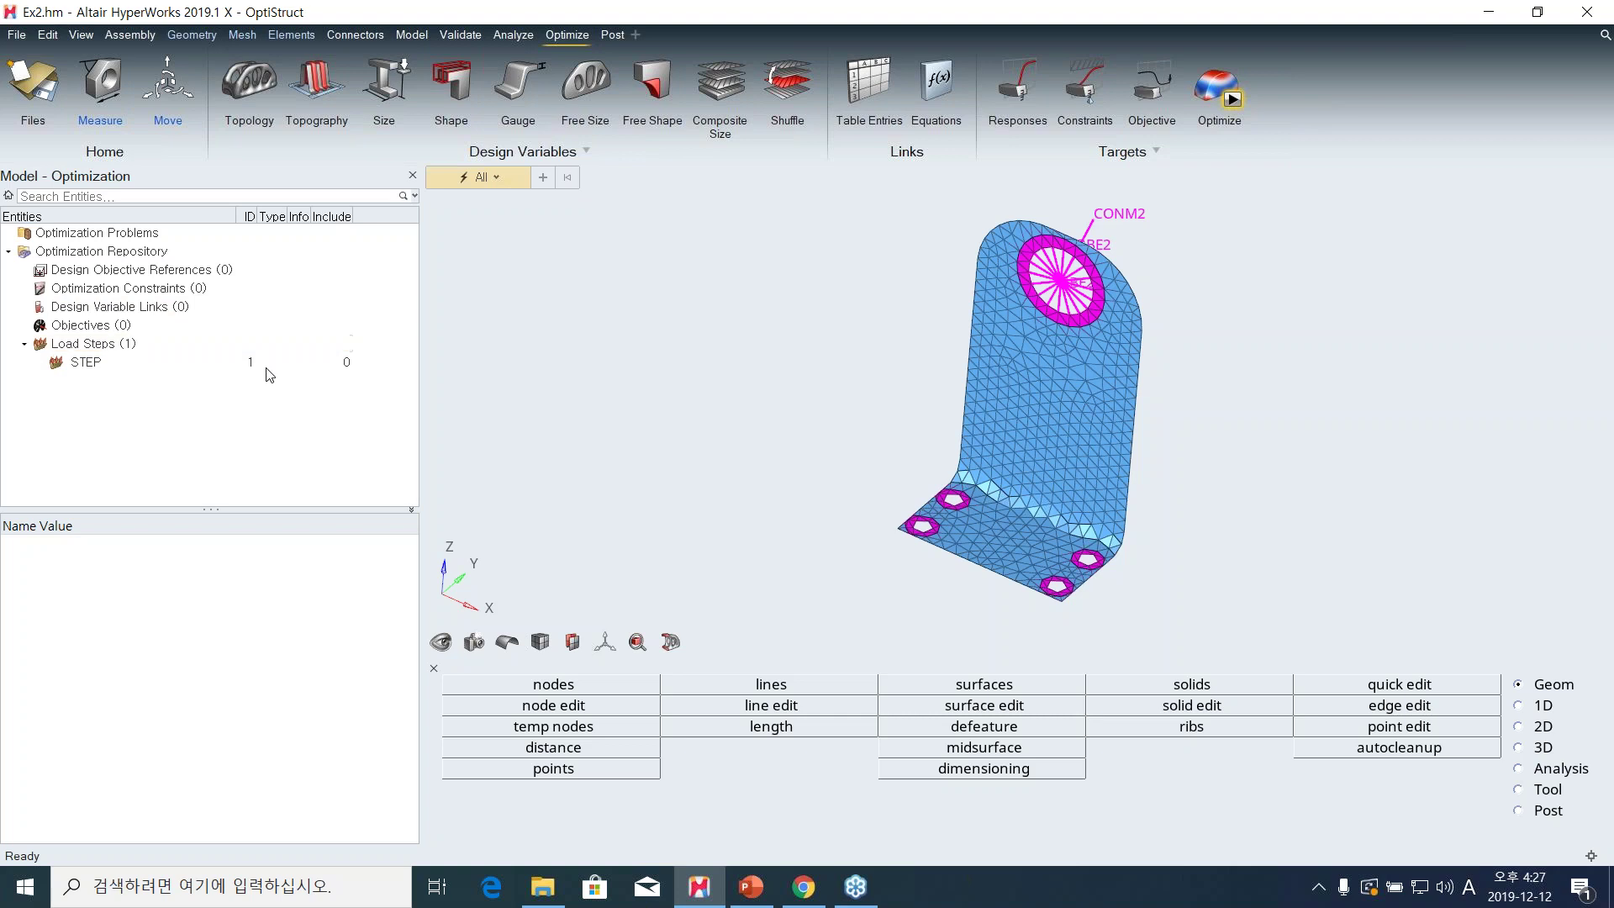
{"action": "right_click", "coordinate": [252, 411]}
{"action": "mouse_move", "coordinate": [325, 414]}
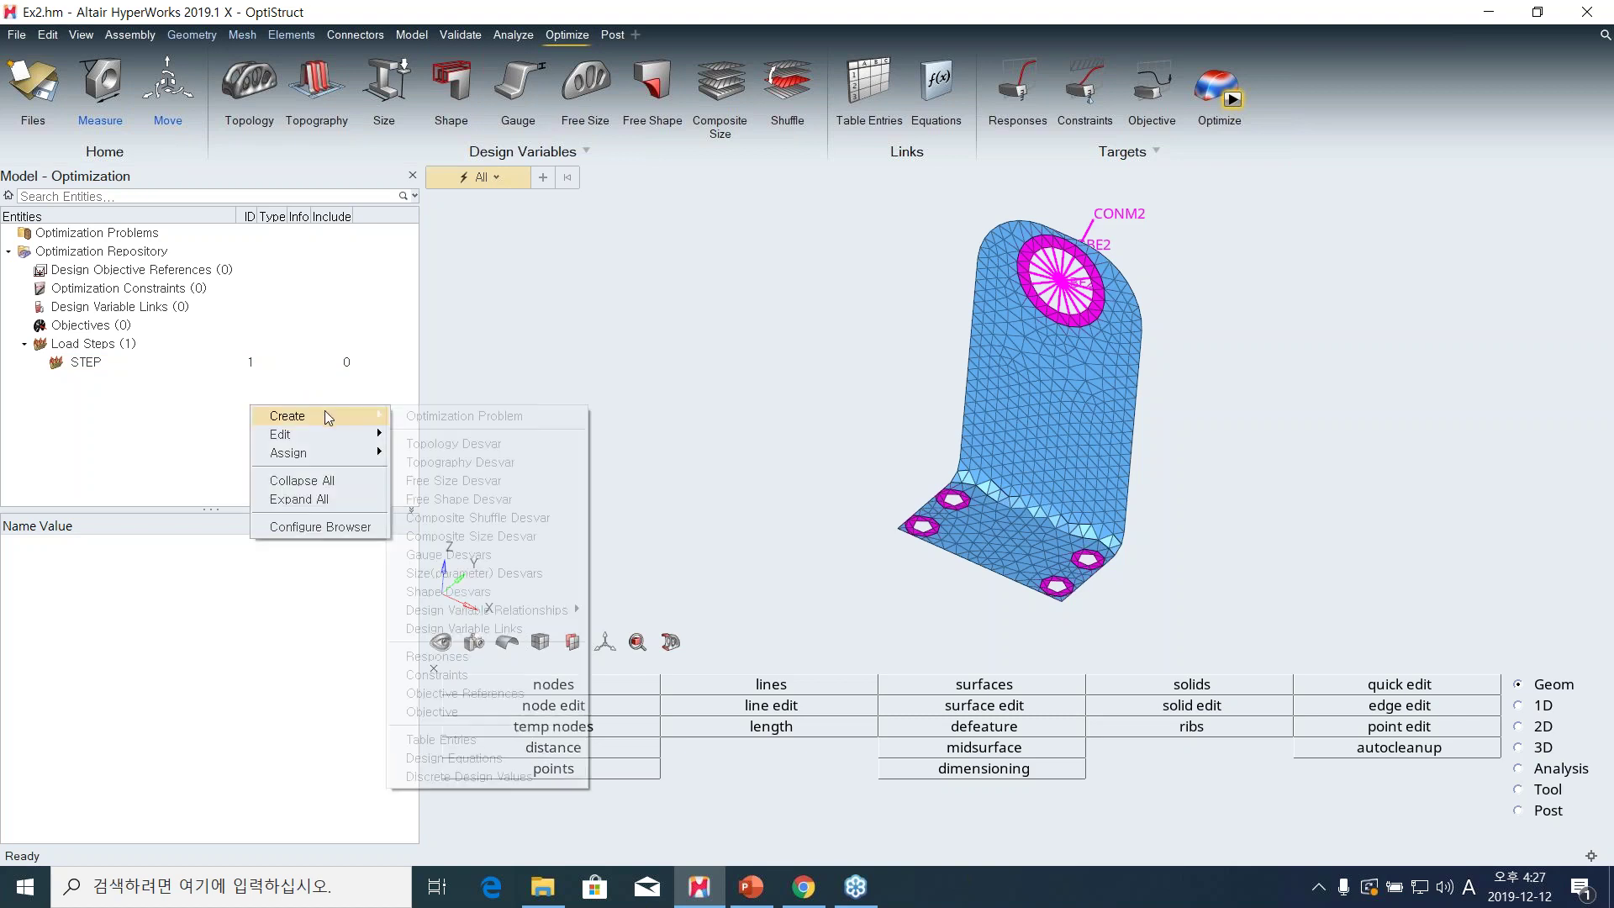
{"action": "left_click", "coordinate": [522, 465]}
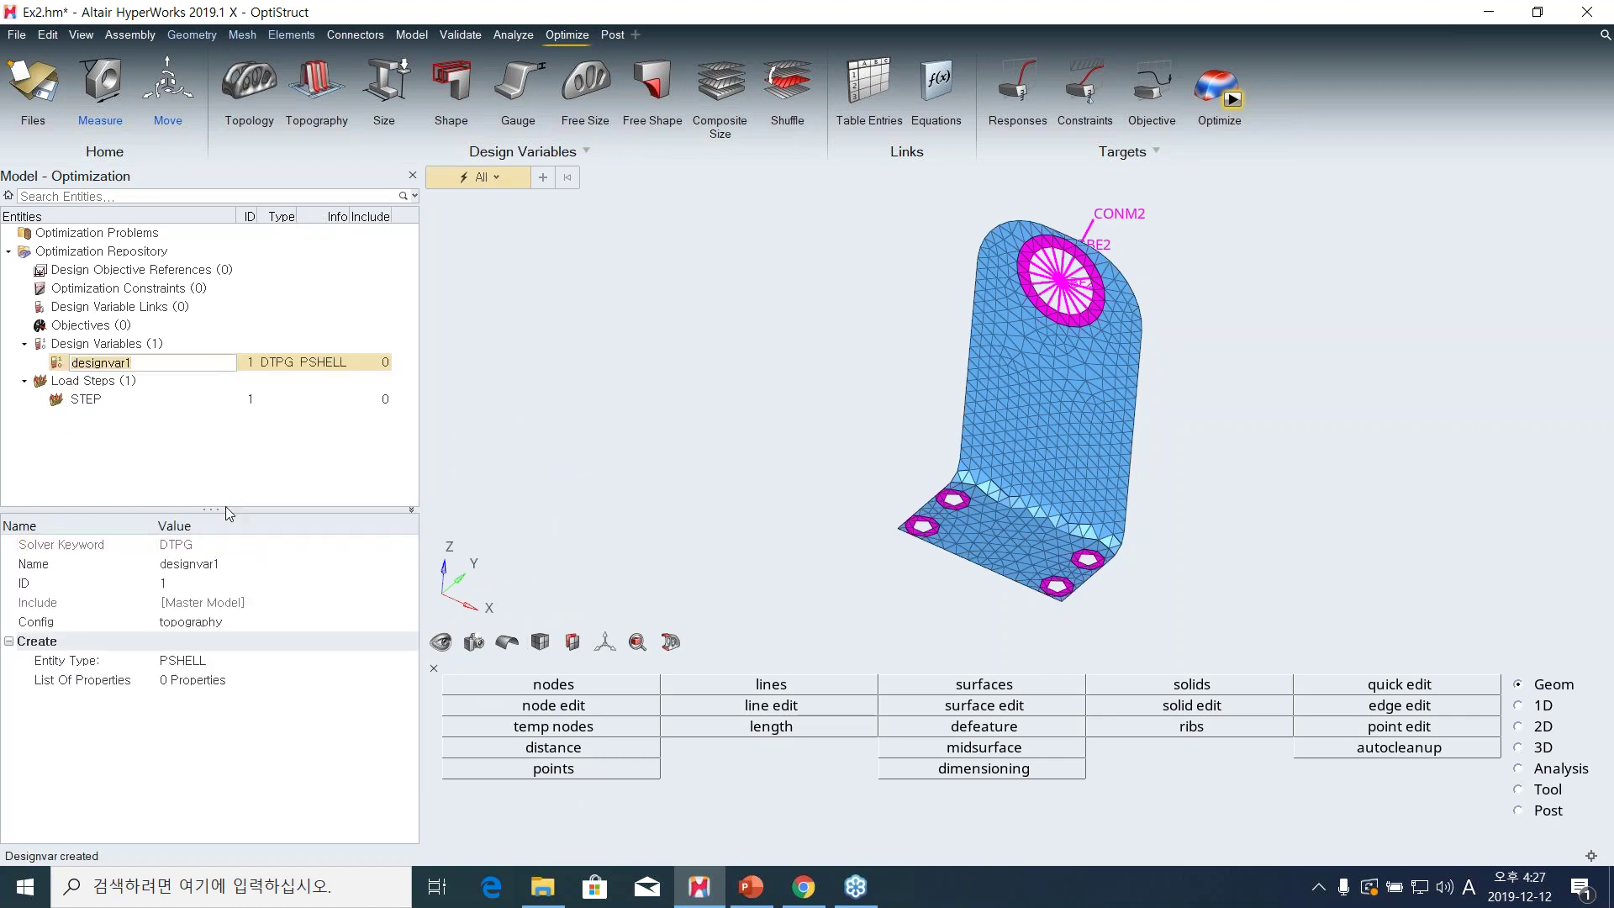
{"action": "left_click_drag", "start_coordinate": [225, 506], "coordinate": [253, 423]}
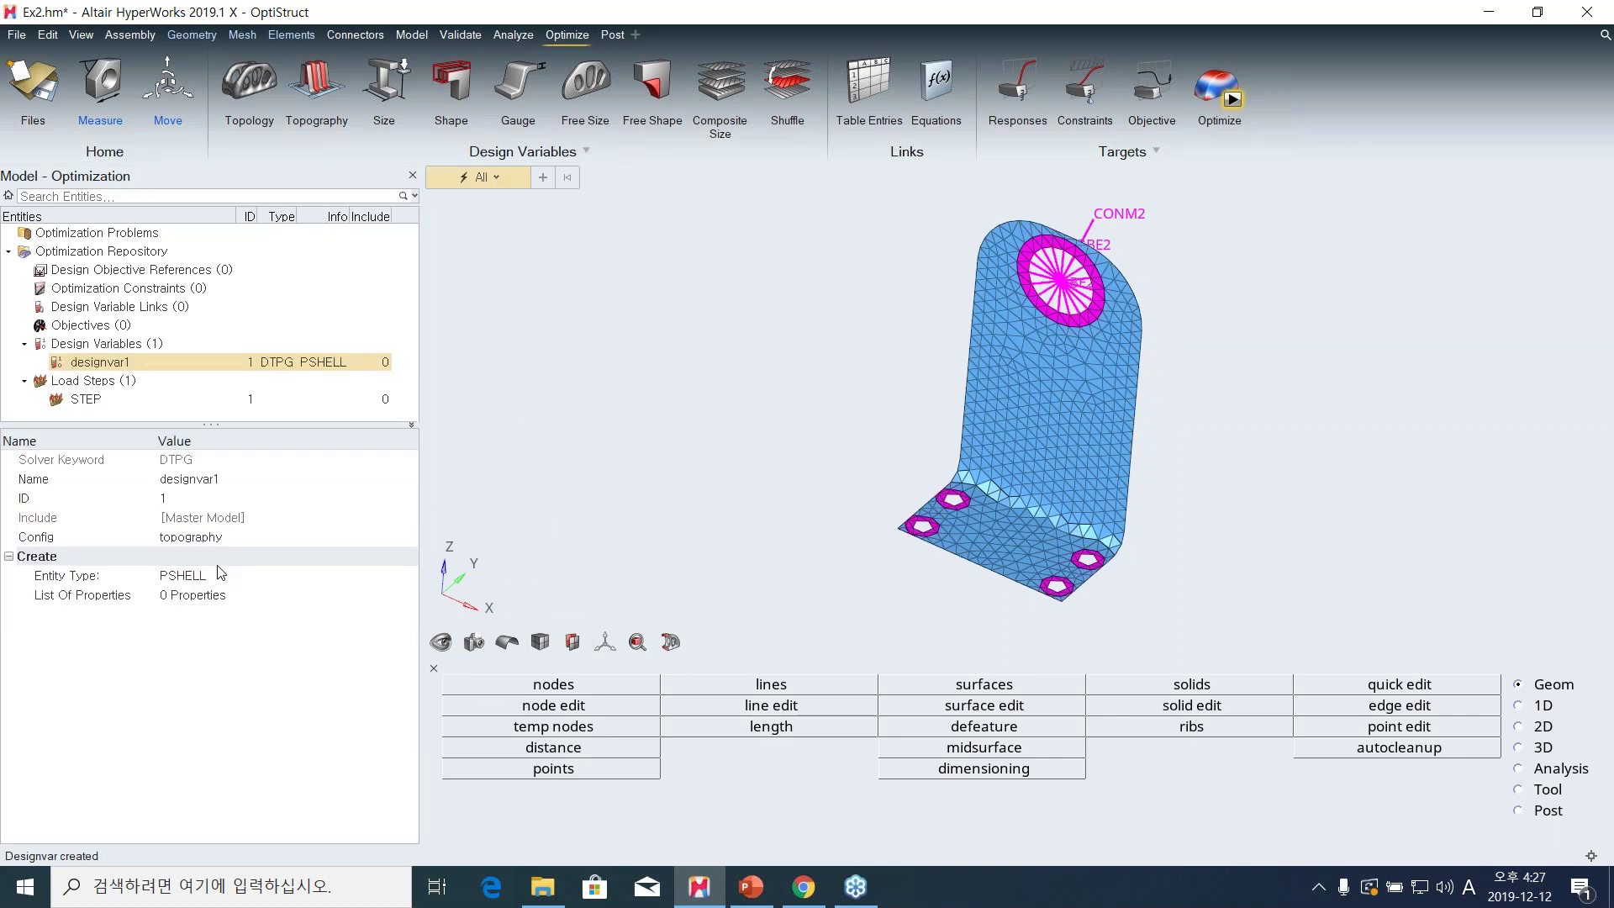
Assign the design property to the new topography design variable, leaving out the fixed property.
{"action": "left_click", "coordinate": [214, 599]}
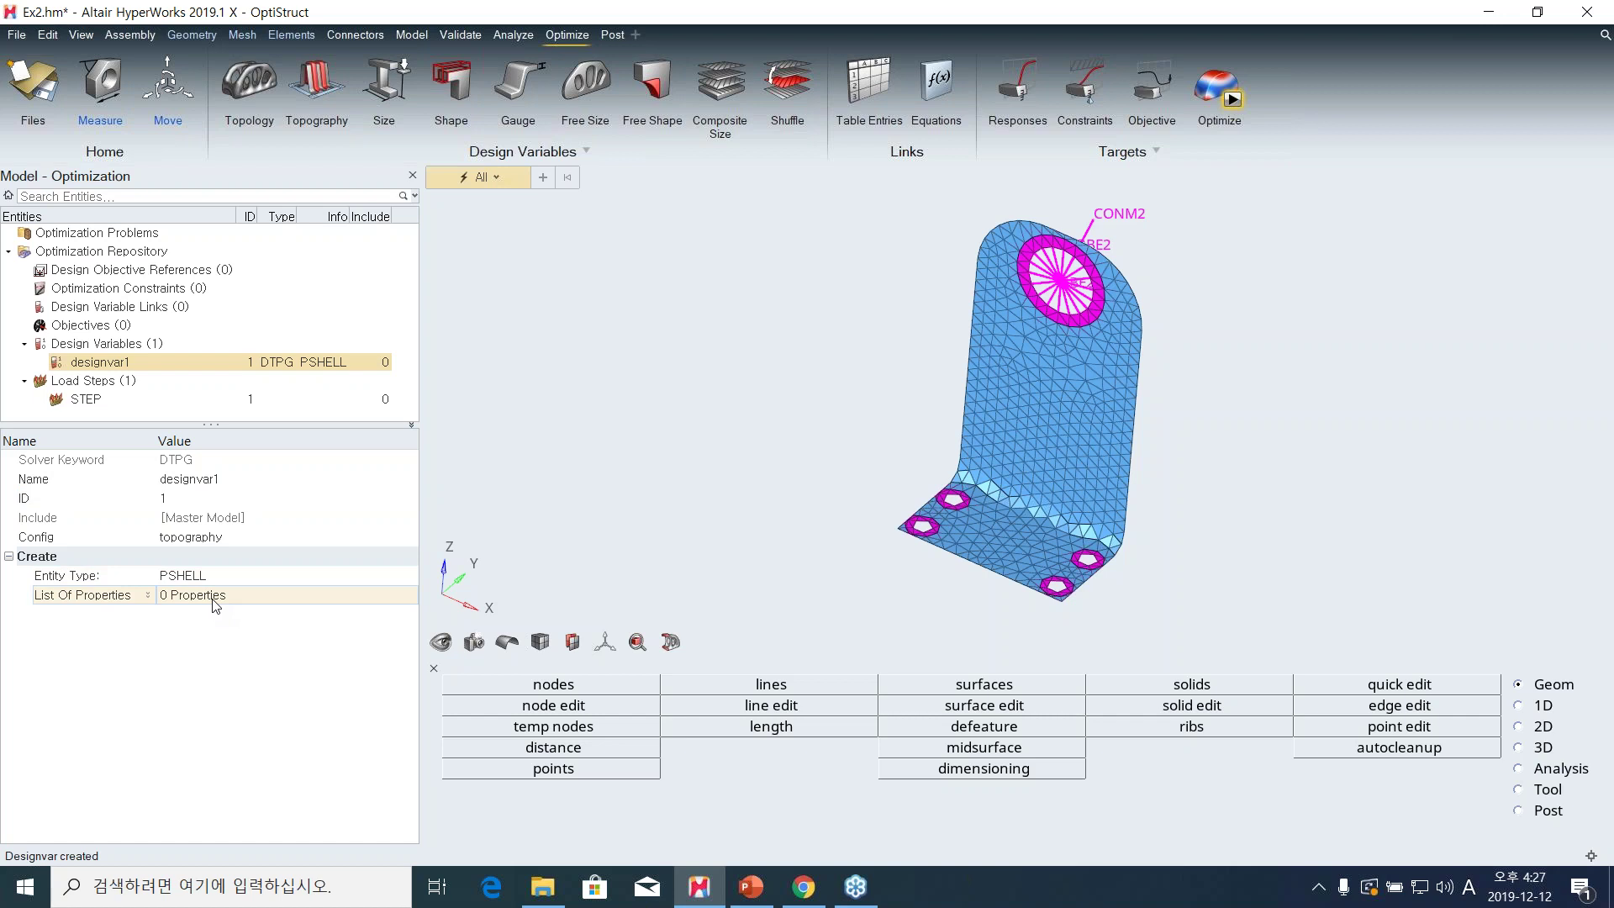
{"action": "left_click", "coordinate": [216, 599]}
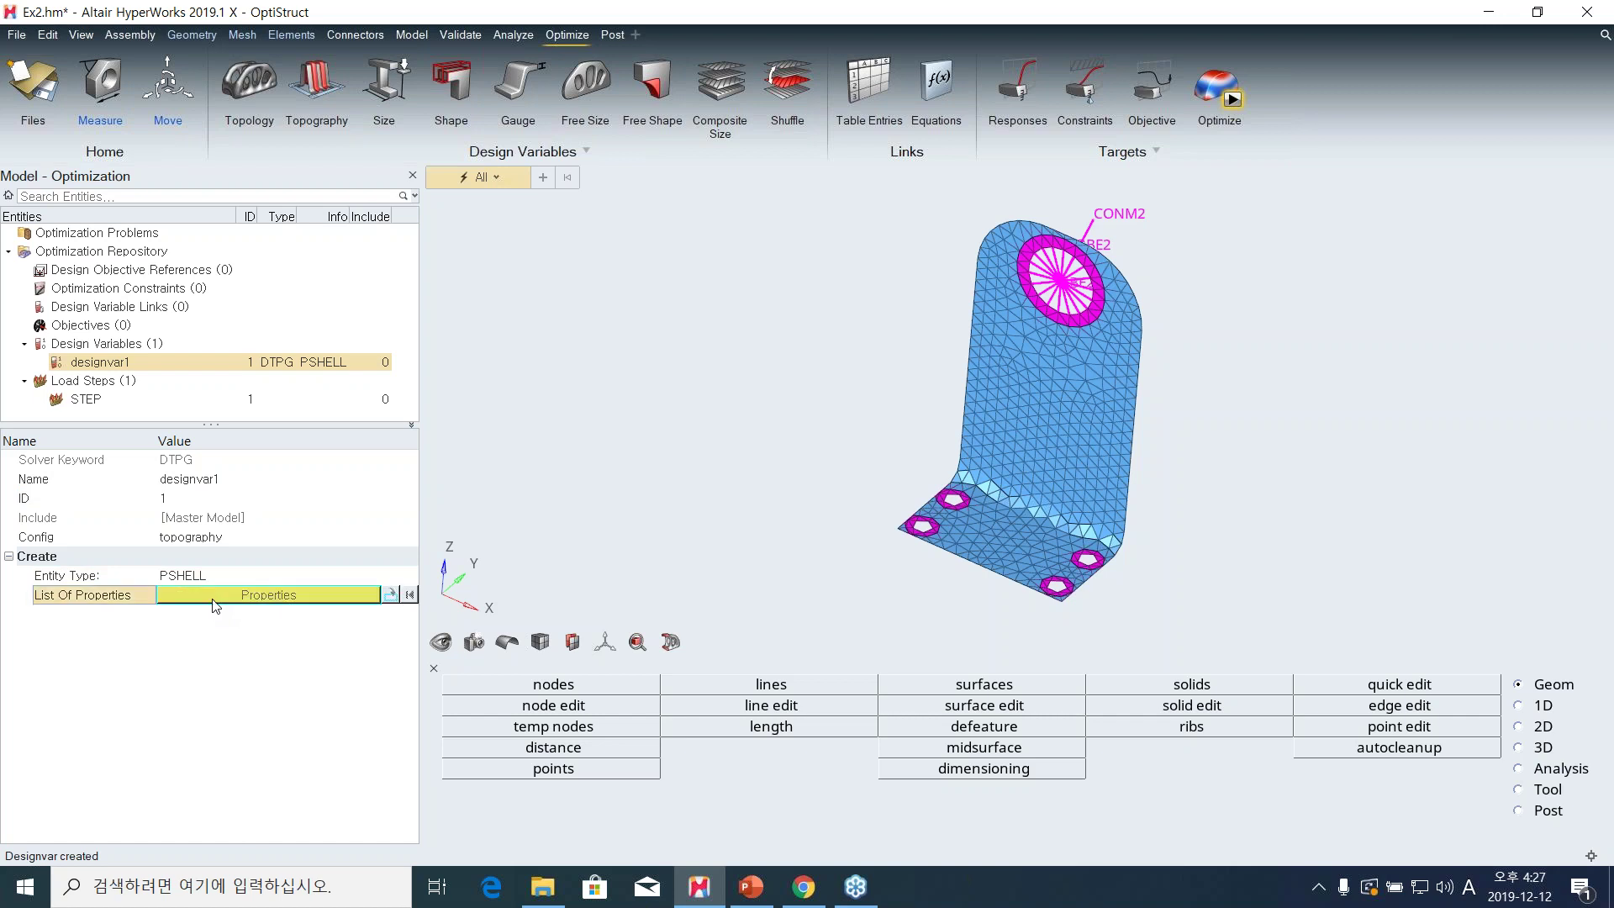
{"action": "left_click", "coordinate": [216, 599]}
{"action": "left_click_drag", "start_coordinate": [557, 383], "coordinate": [579, 348]}
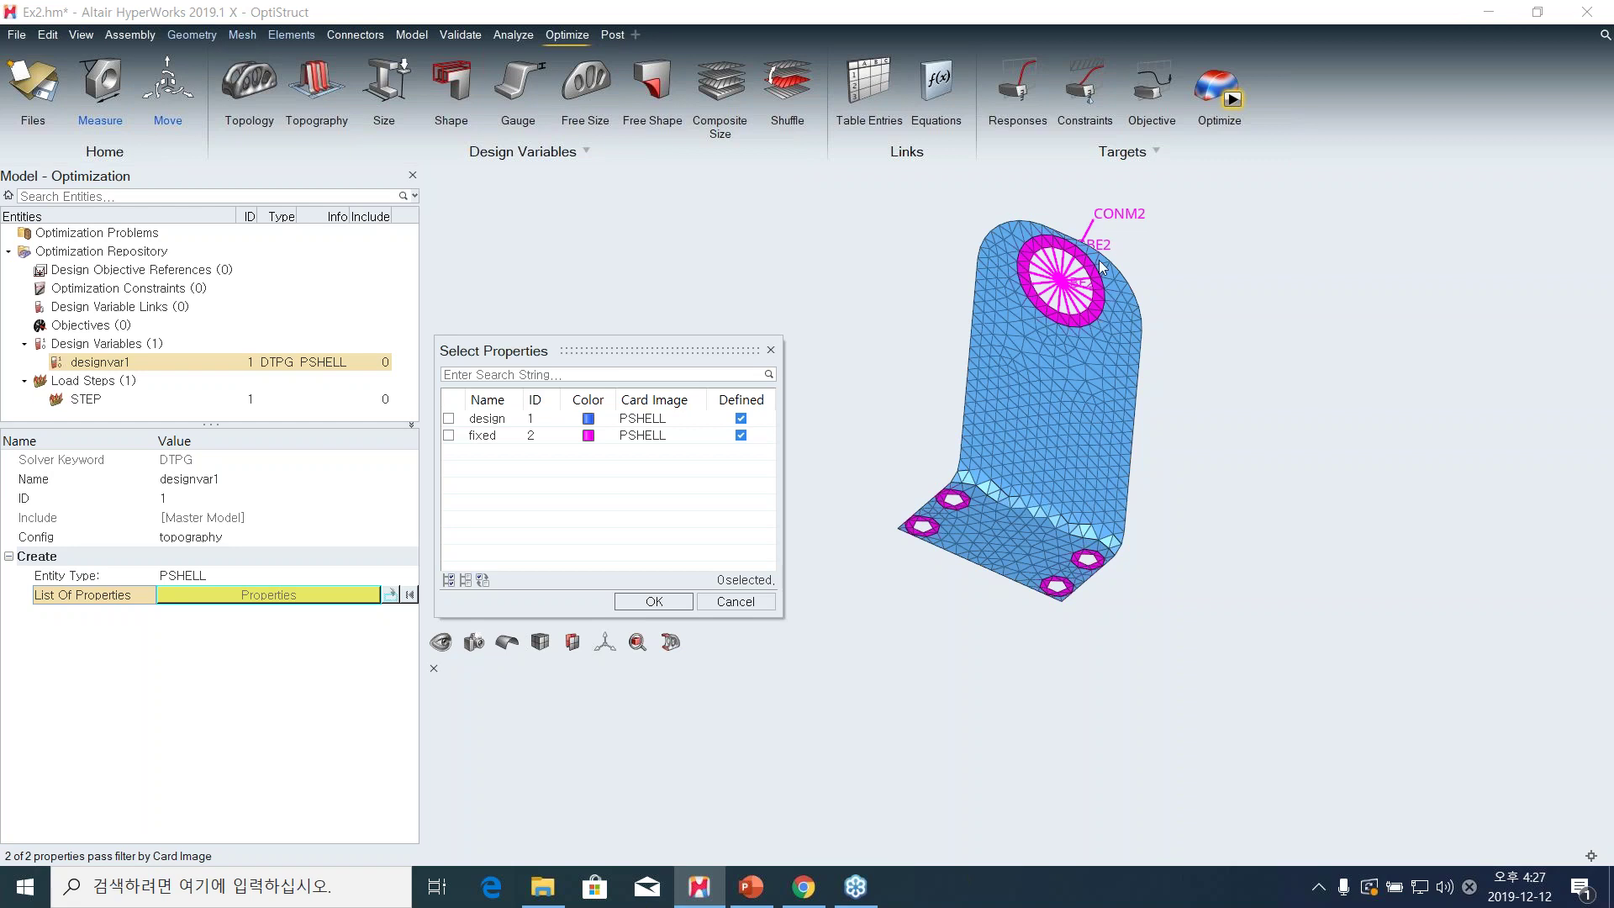
{"action": "left_click", "coordinate": [449, 418]}
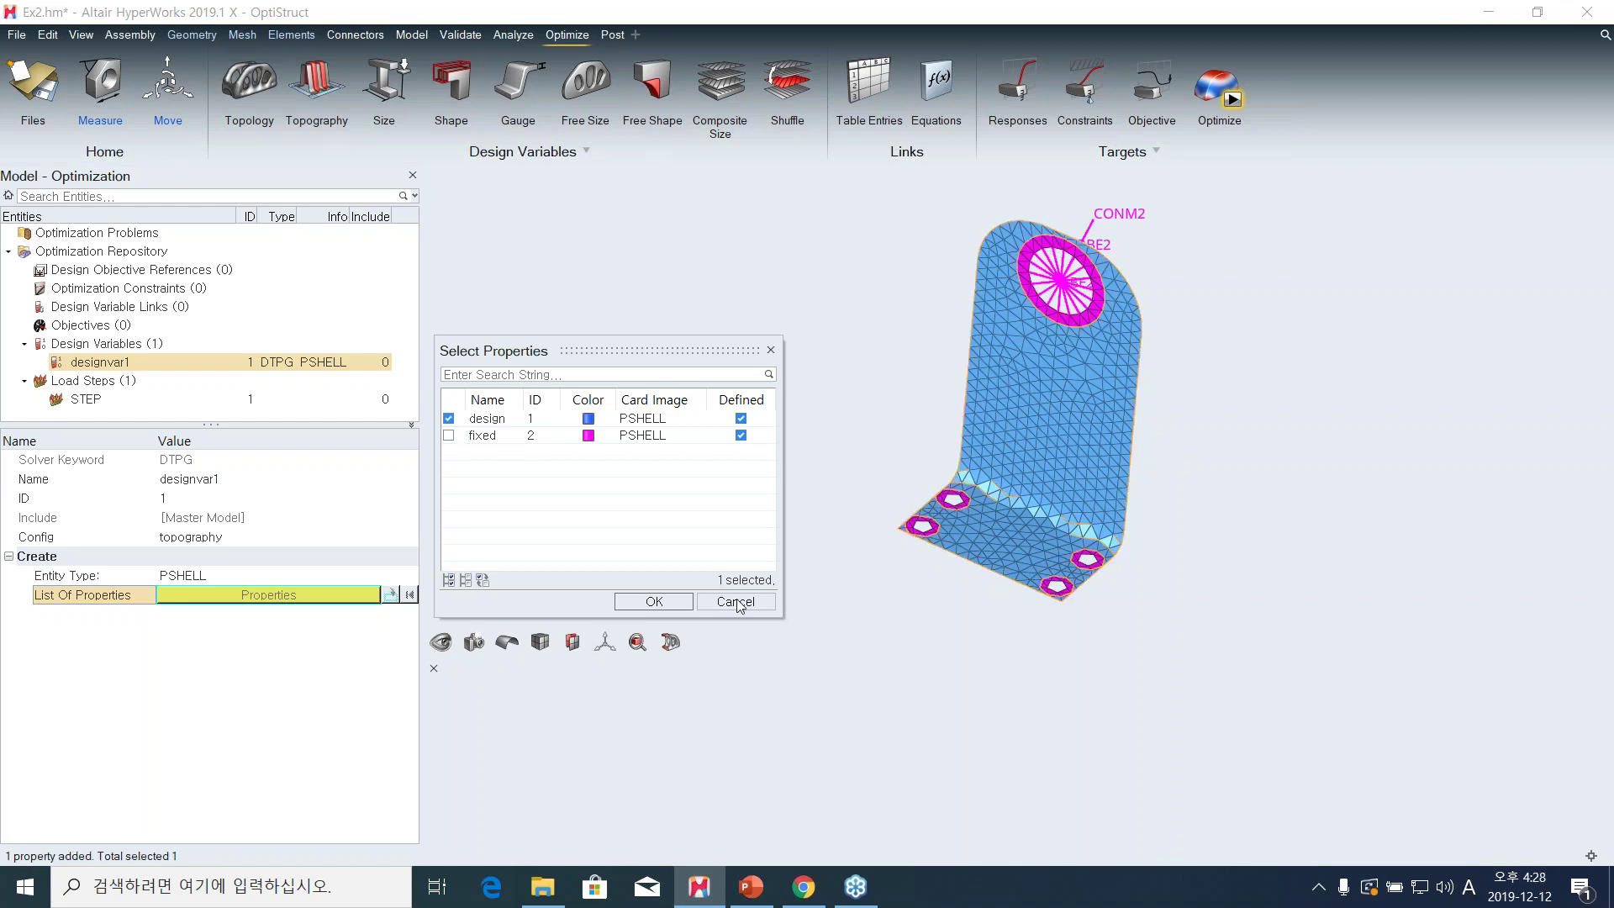
{"action": "left_click", "coordinate": [653, 601]}
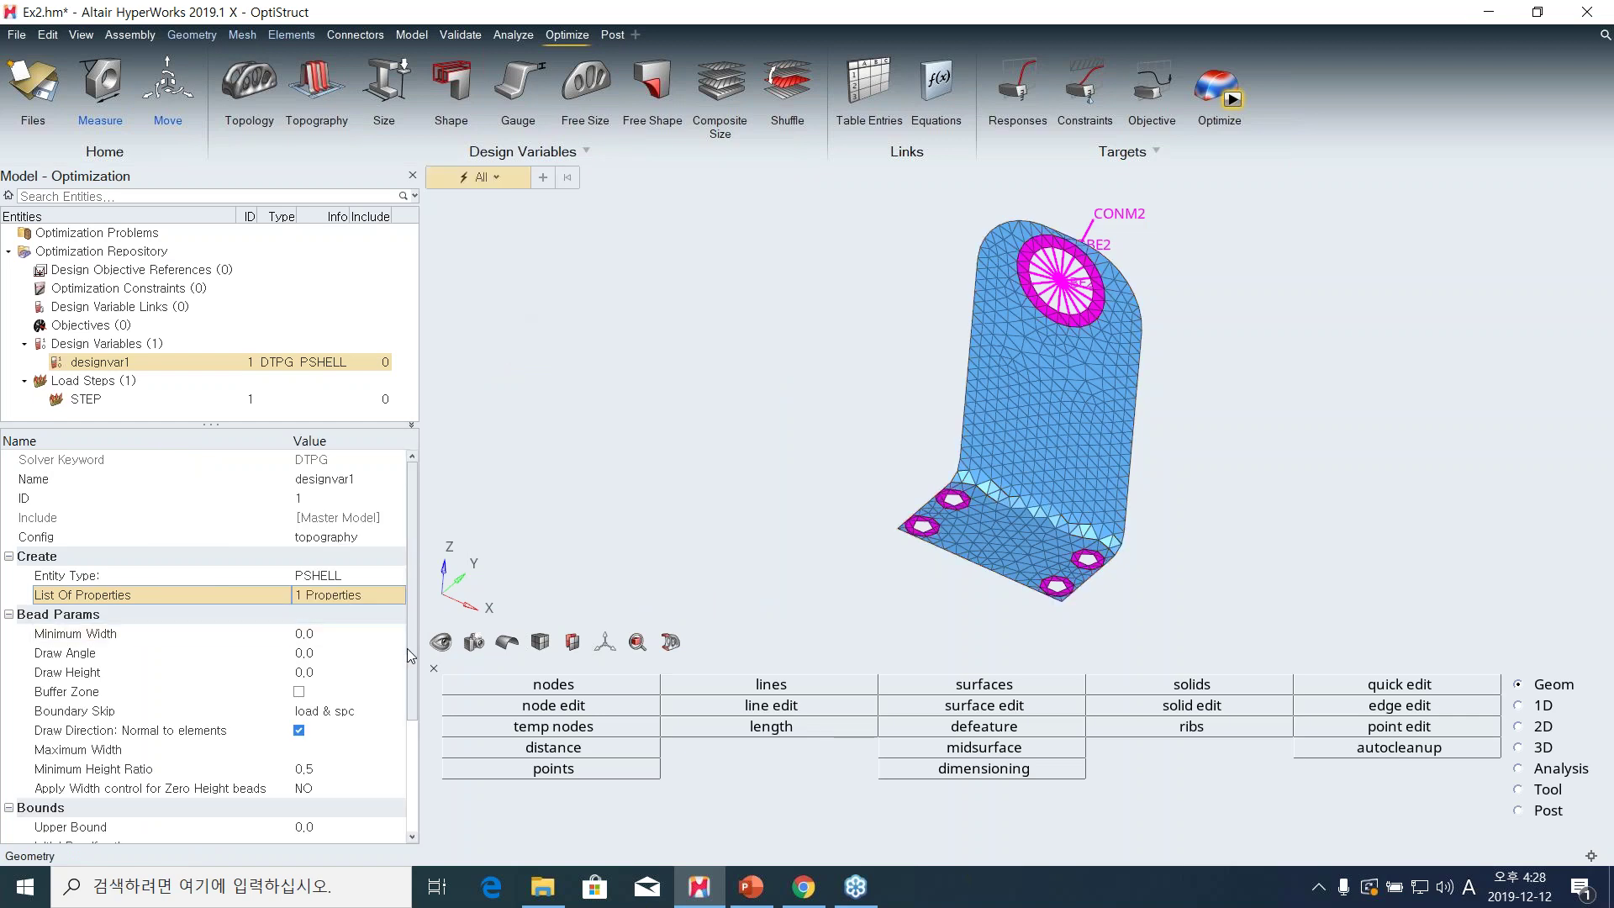
Set the design variable's bead parameters to minimum width 15.0, draw angle 85.0 and draw height 5.0, with the buffer zone enabled.
{"action": "left_click_drag", "start_coordinate": [412, 669], "coordinate": [416, 731]}
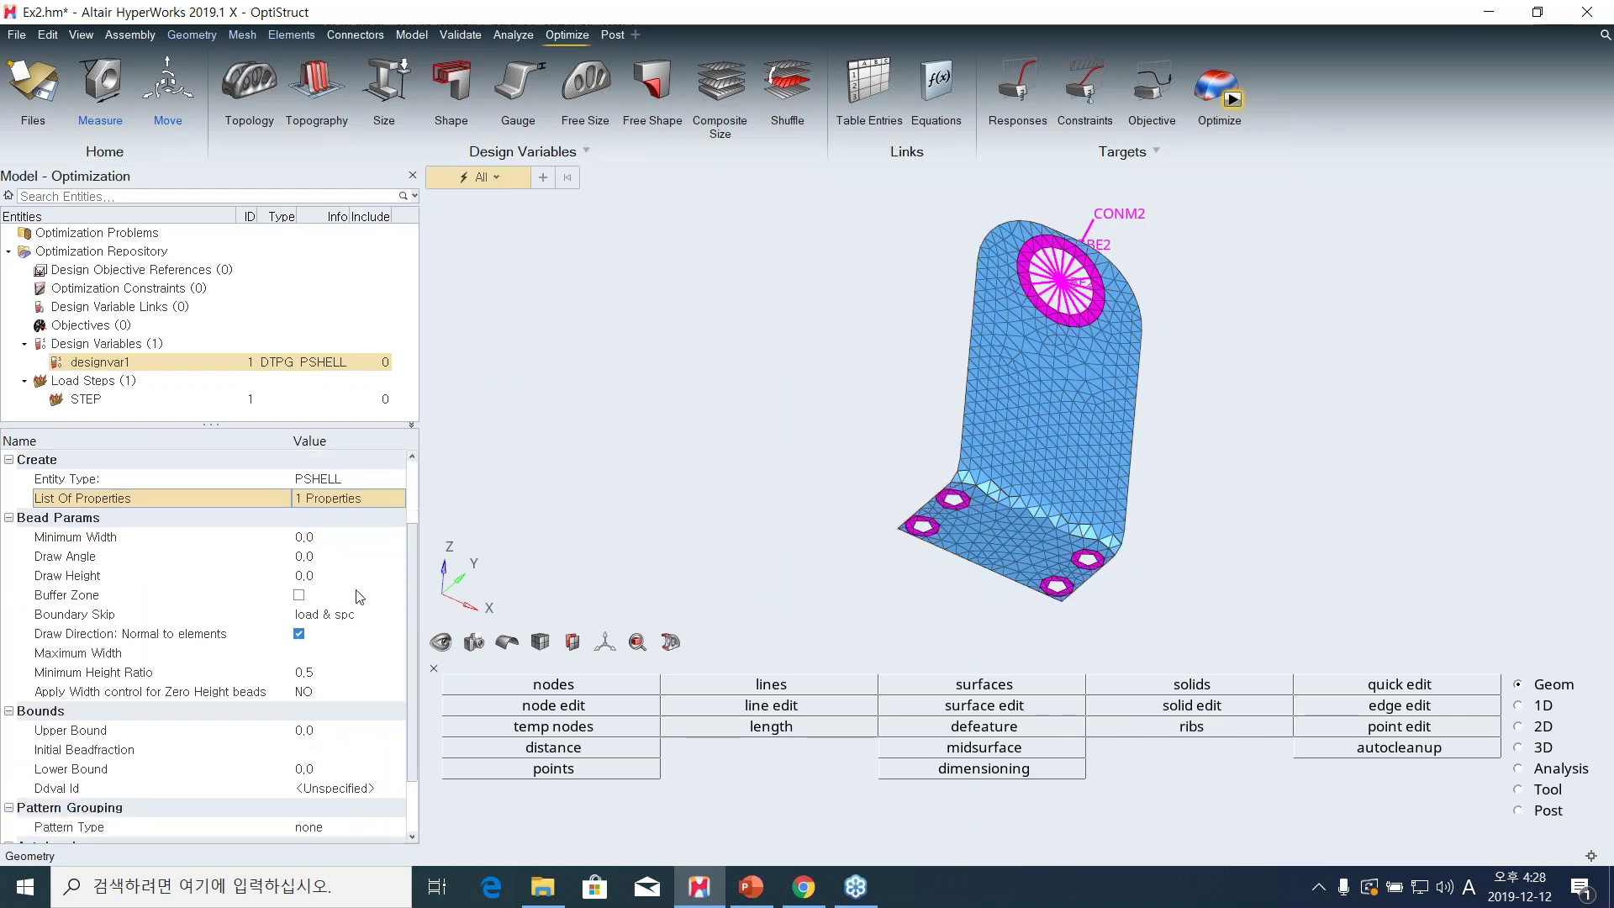
{"action": "left_click", "coordinate": [169, 536]}
{"action": "left_click", "coordinate": [336, 536]}
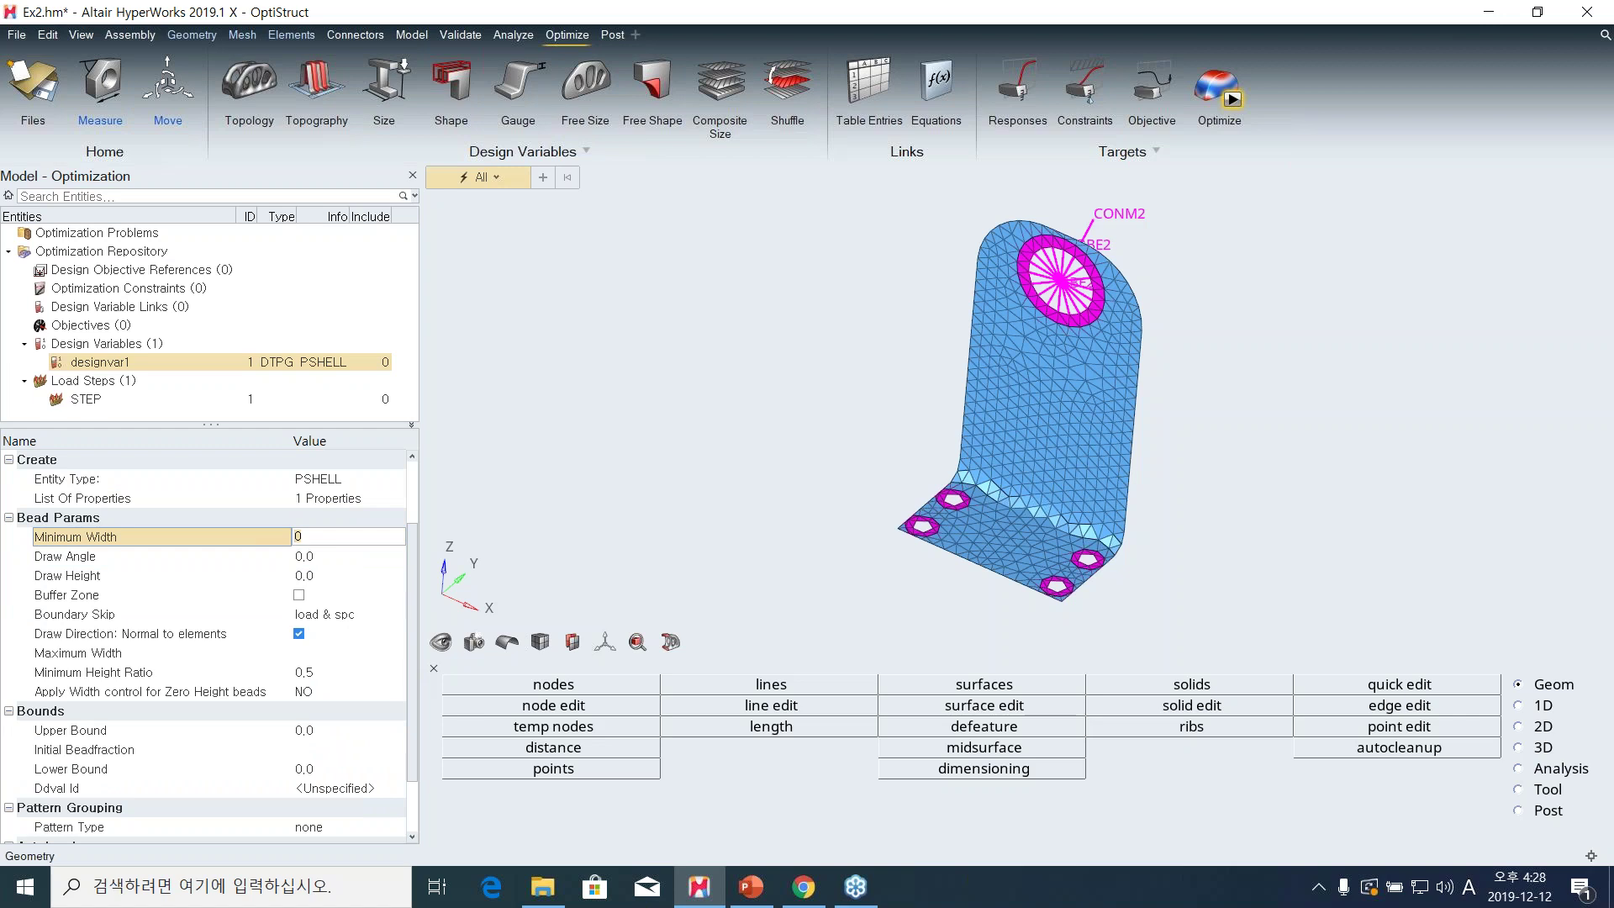
{"action": "key", "text": "Return"}
{"action": "left_click", "coordinate": [332, 555]}
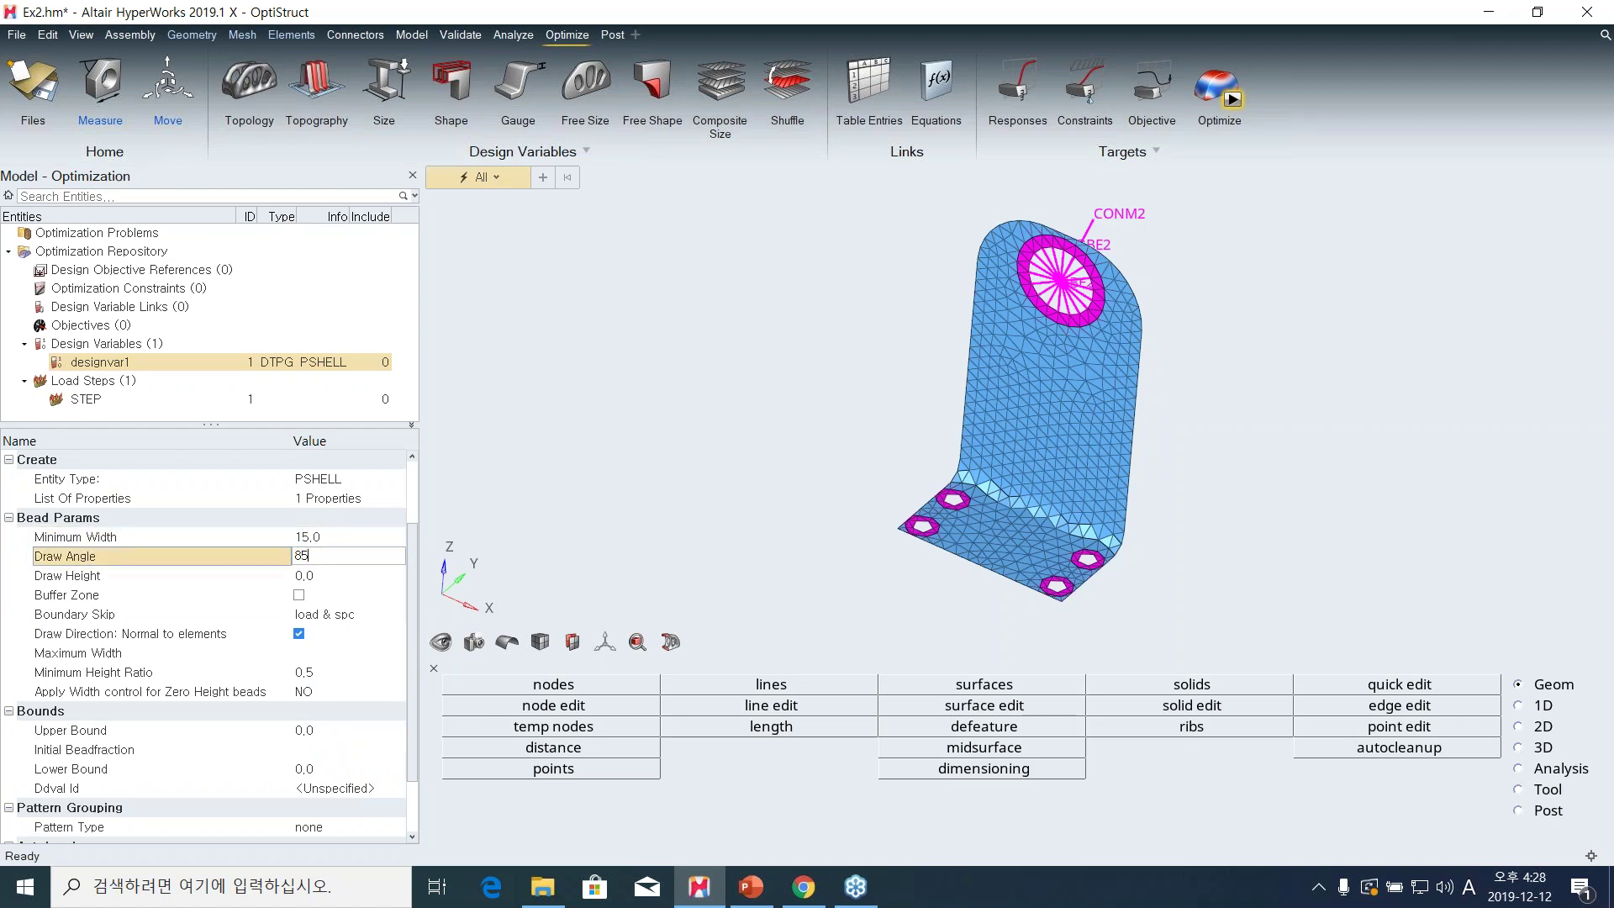
{"action": "left_click", "coordinate": [336, 575]}
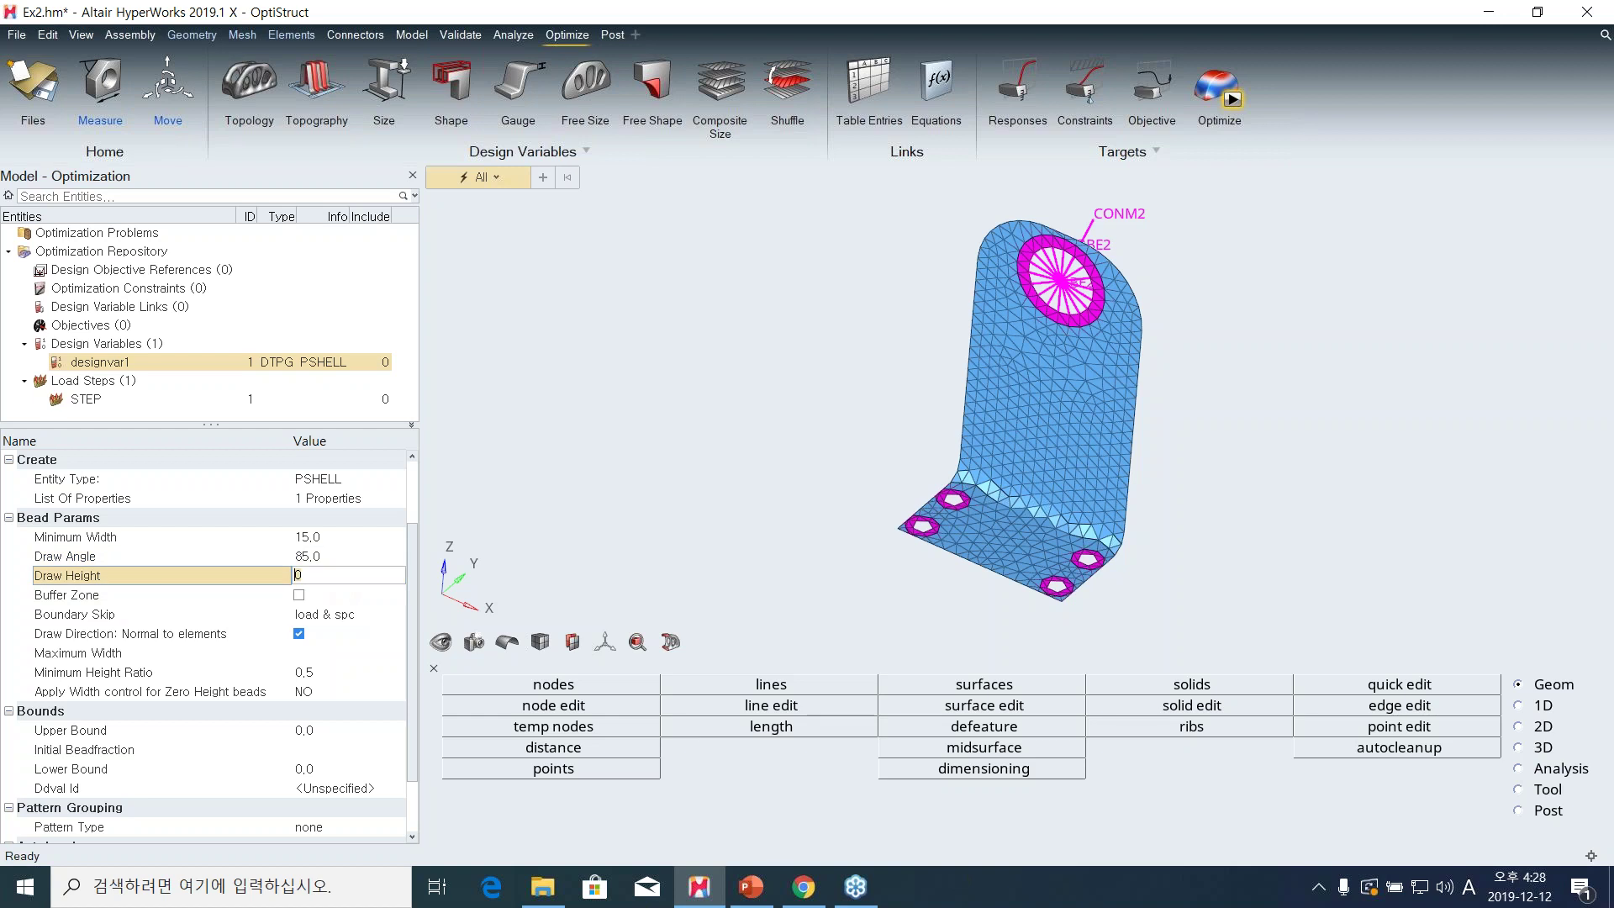
{"action": "left_click", "coordinate": [299, 594]}
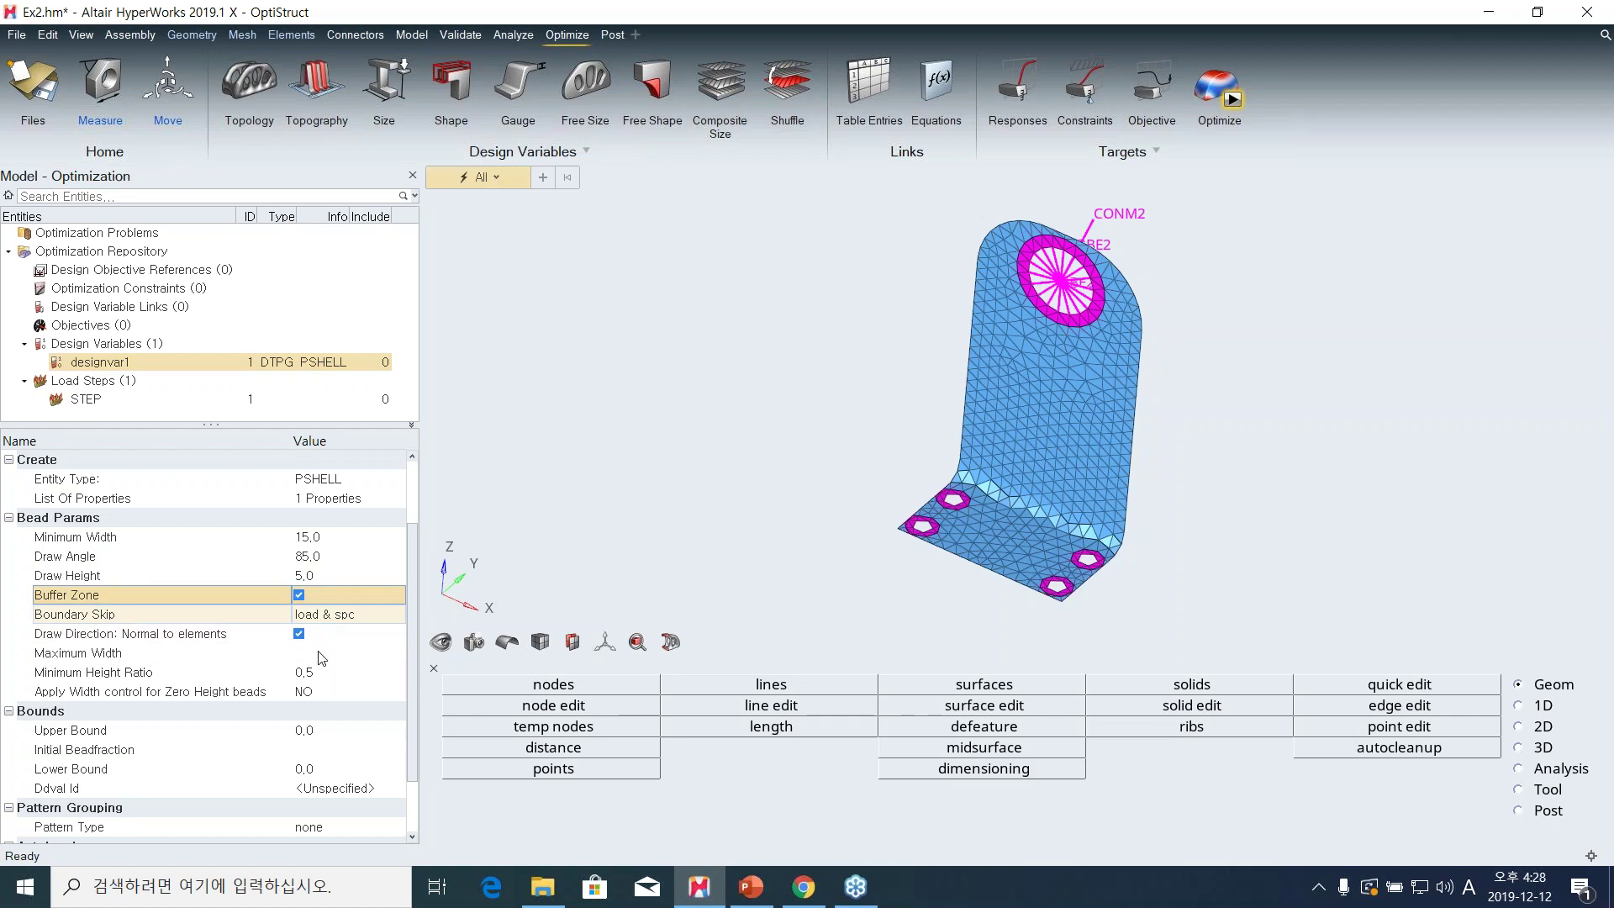
Set the upper bound of the topography design variable to 1.0.
{"action": "left_click", "coordinate": [336, 730]}
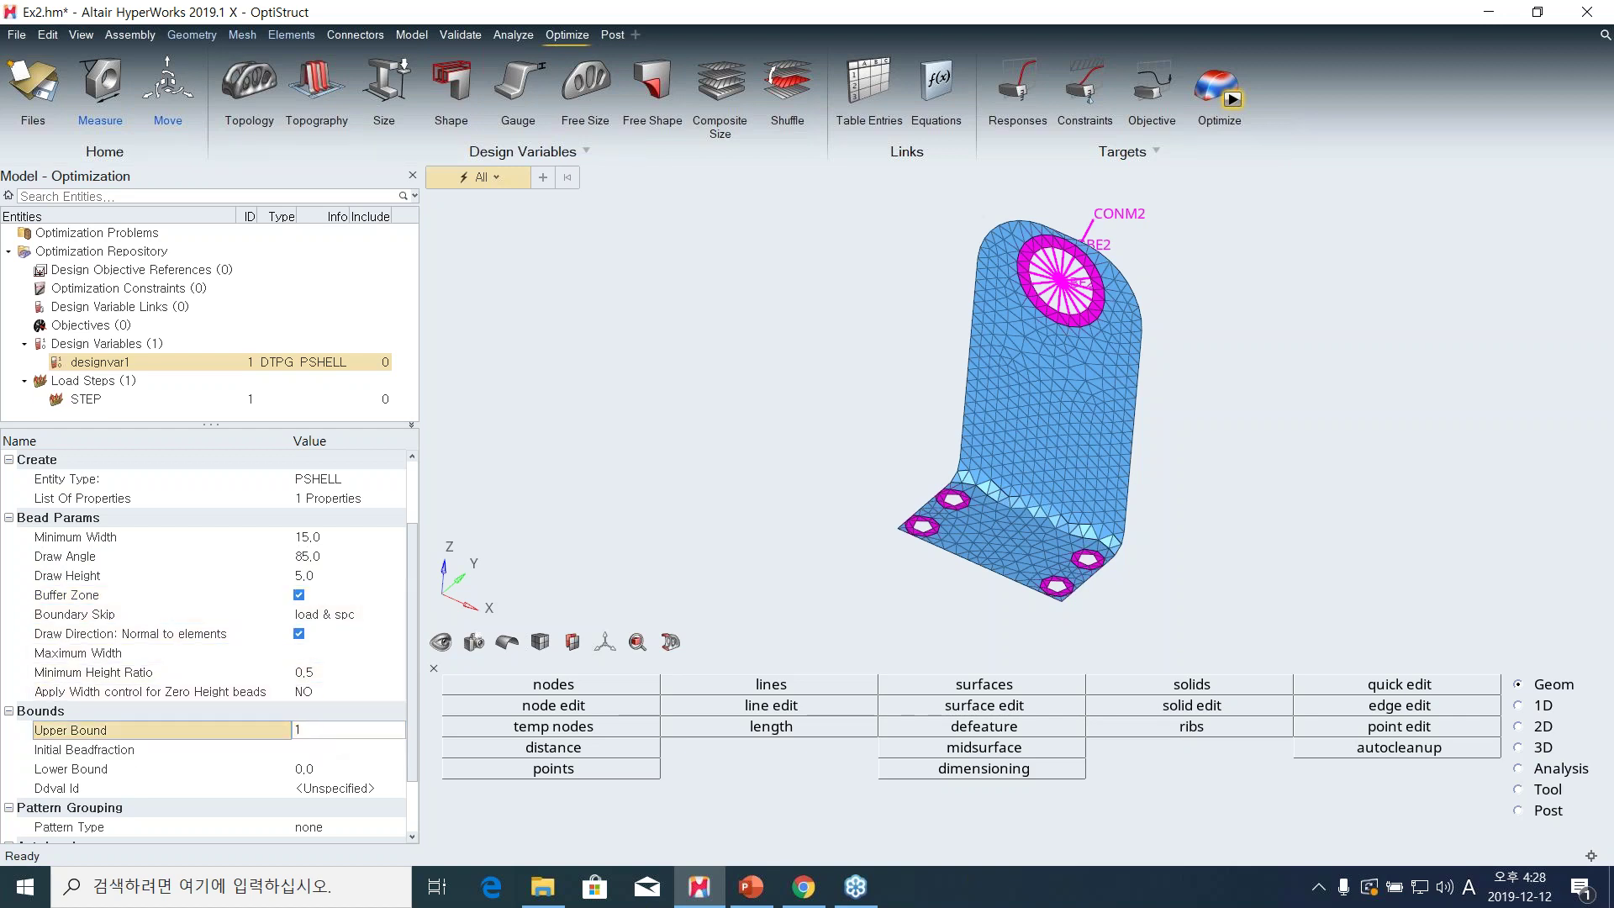
{"action": "type", "text": "1.0"}
{"action": "key", "text": "Return"}
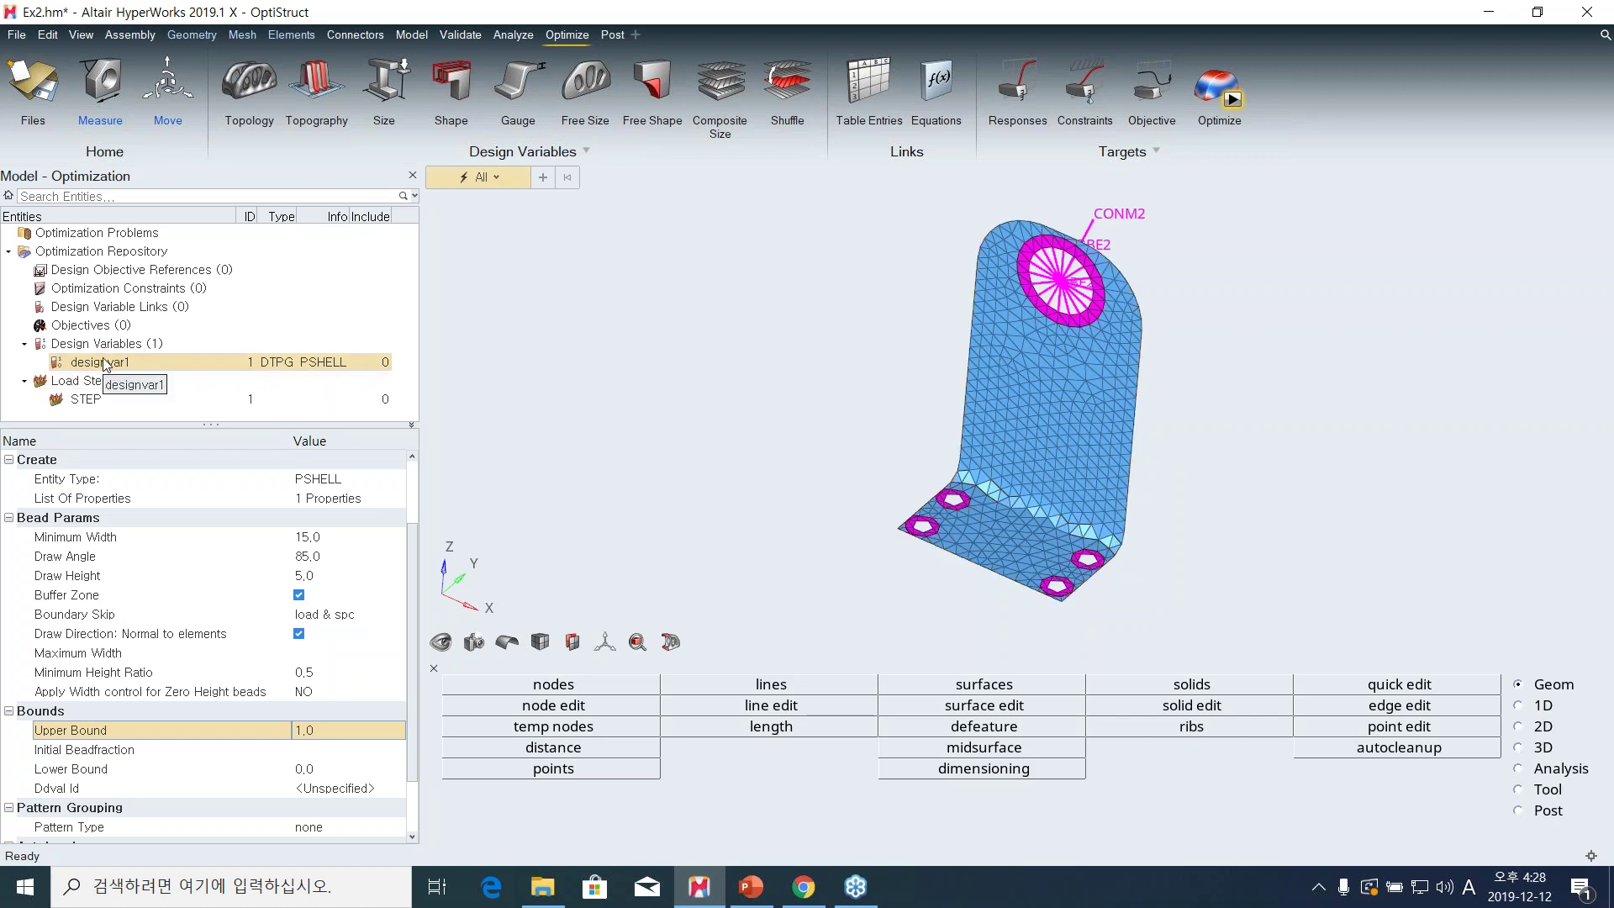
Create an optimization response and name it freq.
{"action": "right_click", "coordinate": [408, 328]}
{"action": "mouse_move", "coordinate": [440, 335]}
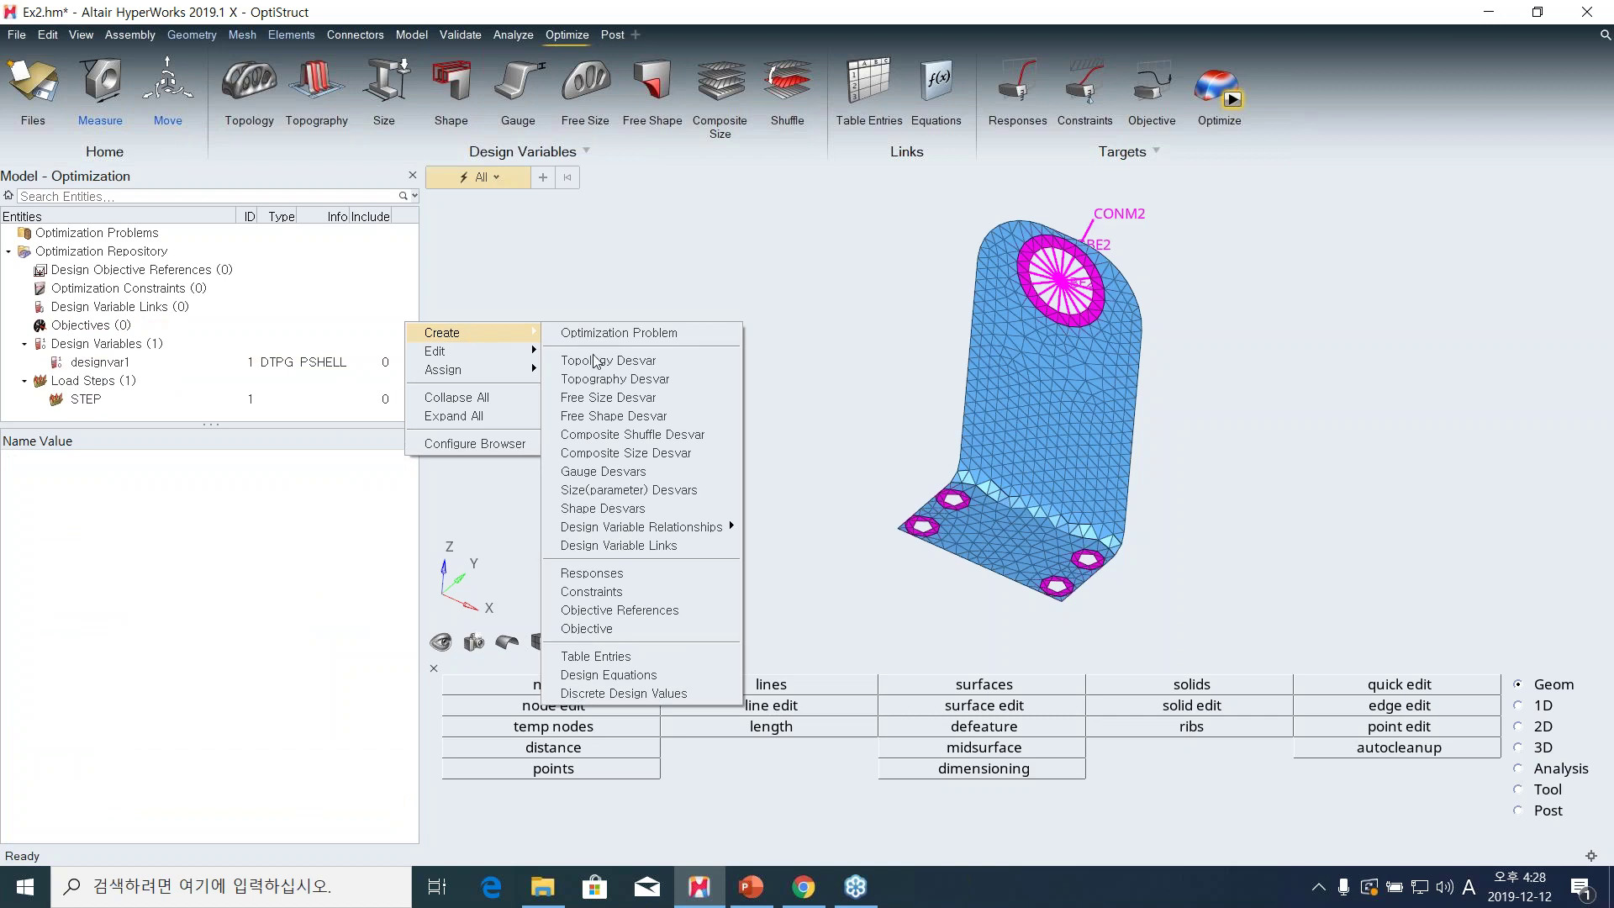
{"action": "left_click", "coordinate": [634, 567]}
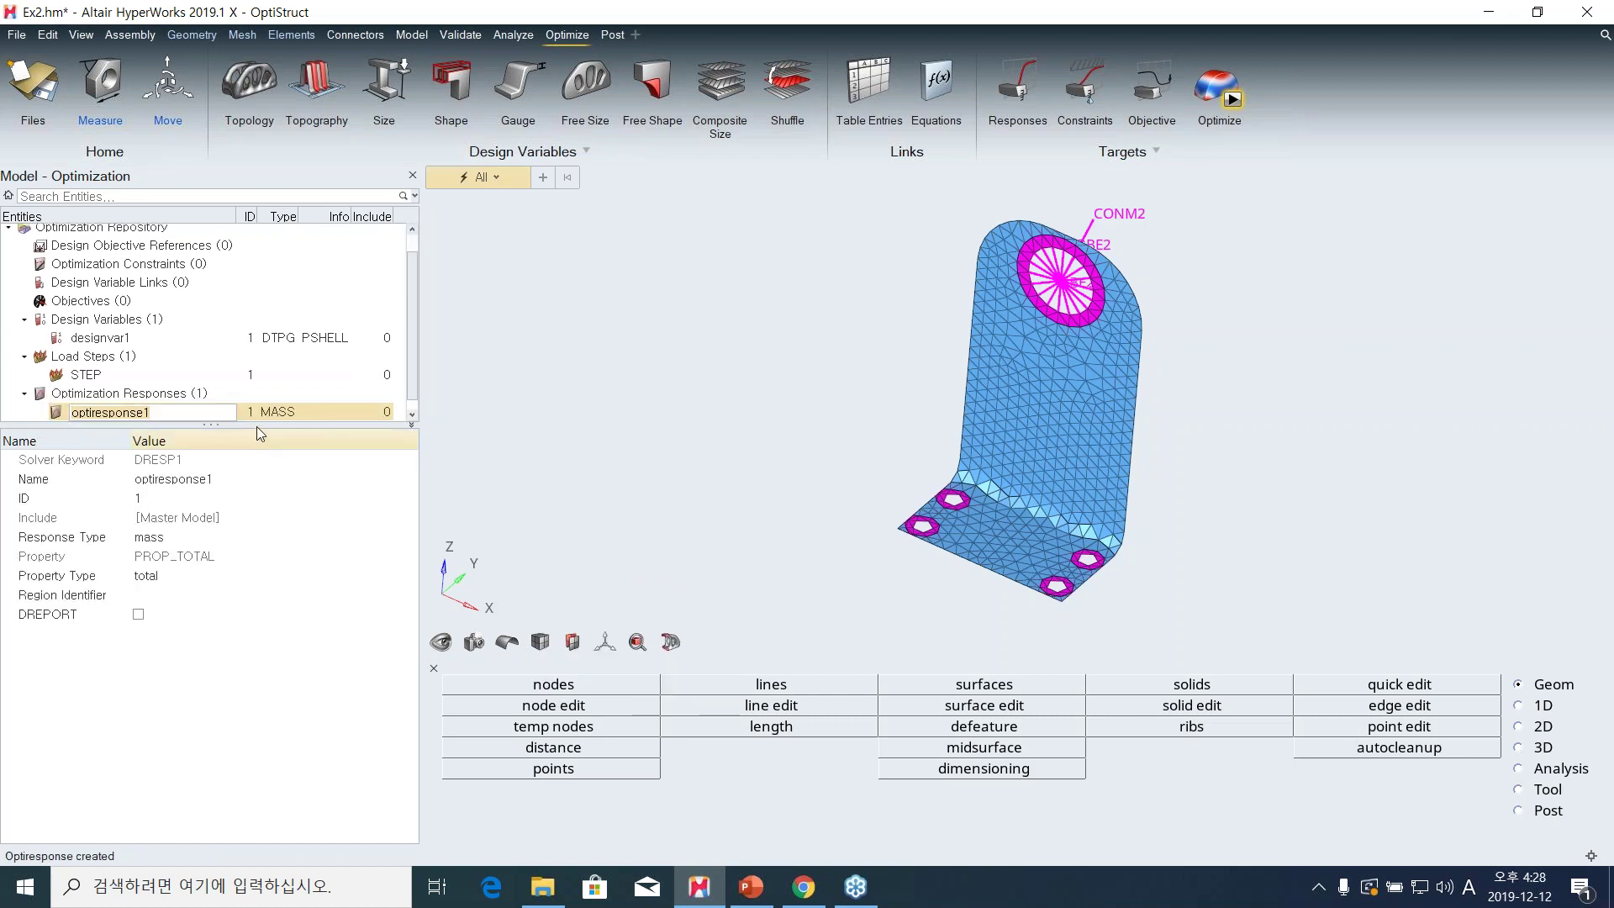
{"action": "left_click", "coordinate": [220, 542]}
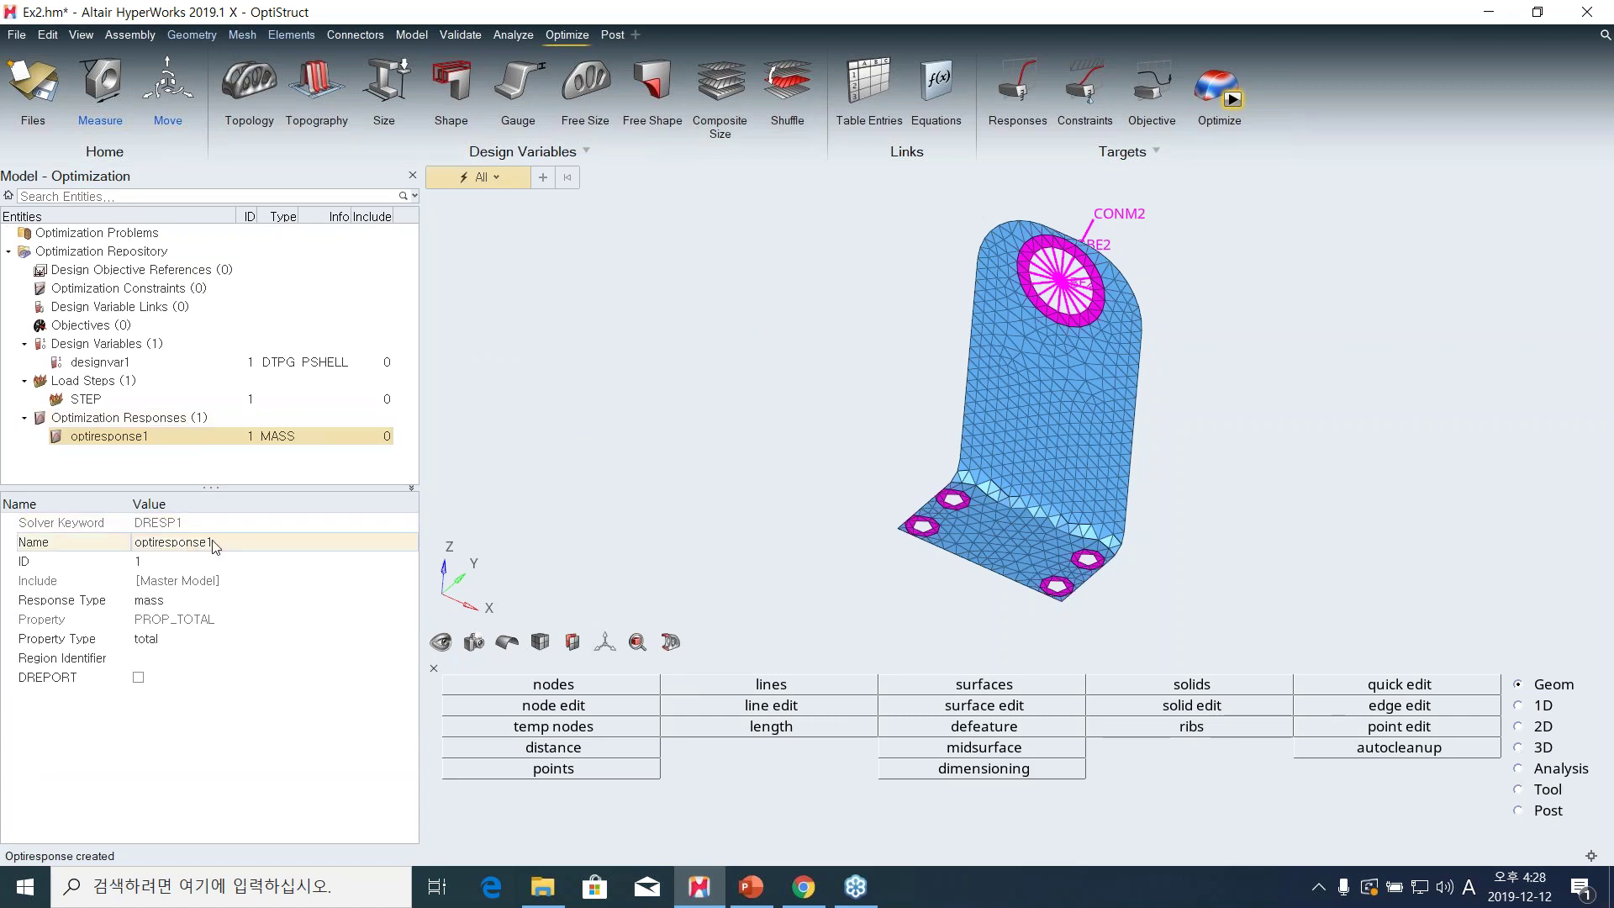
{"action": "left_click", "coordinate": [232, 541]}
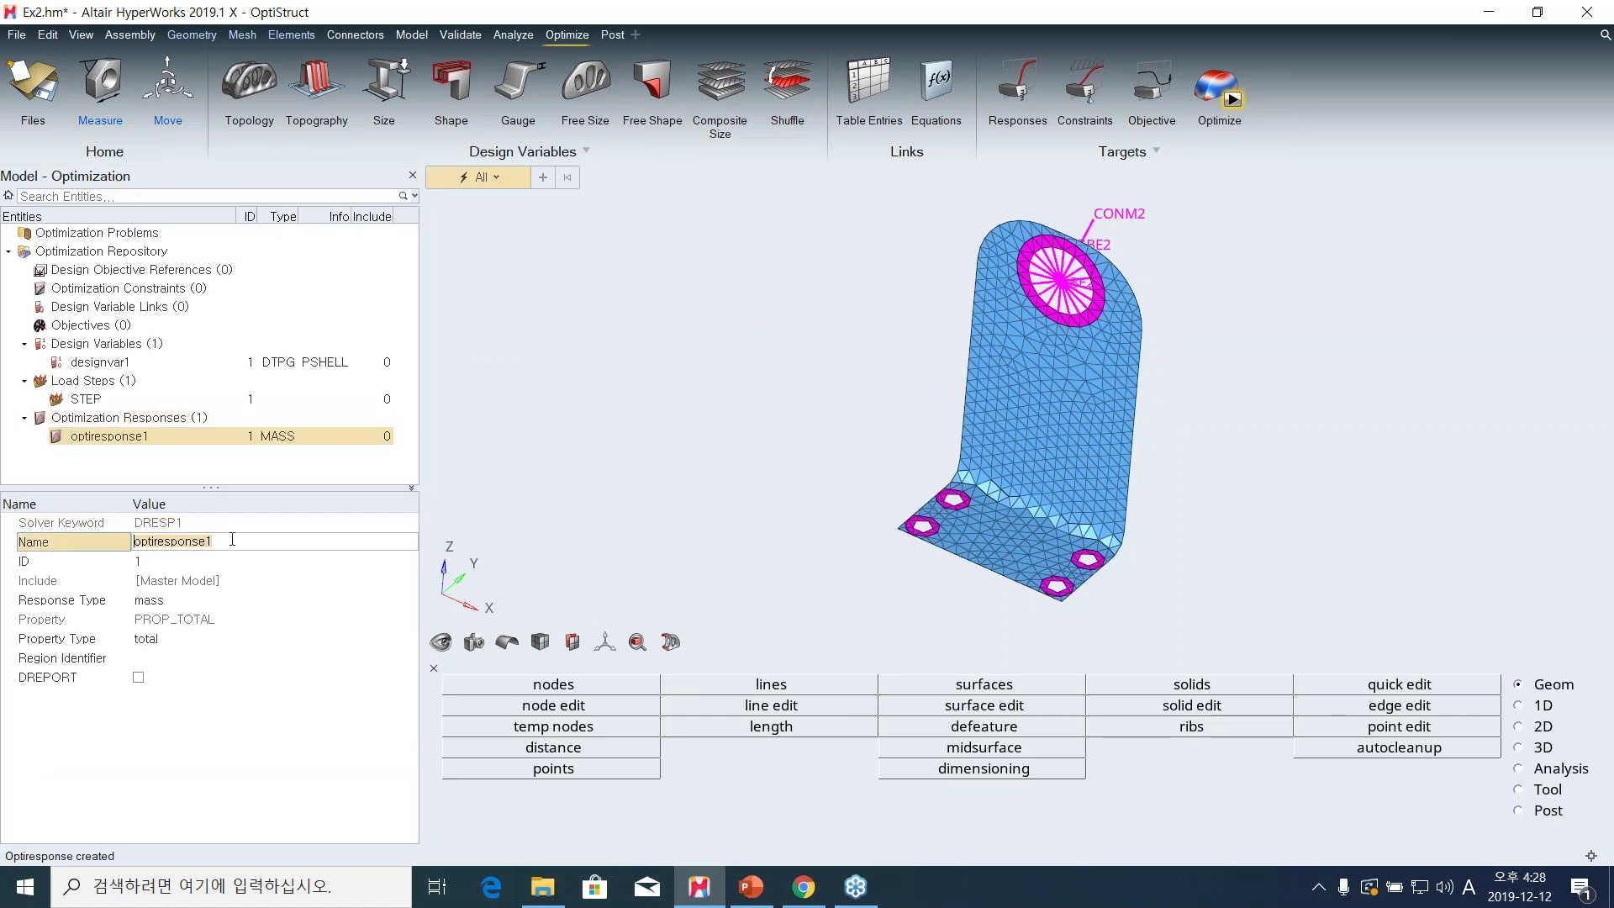
{"action": "type", "text": "freq"}
{"action": "key", "text": "Return"}
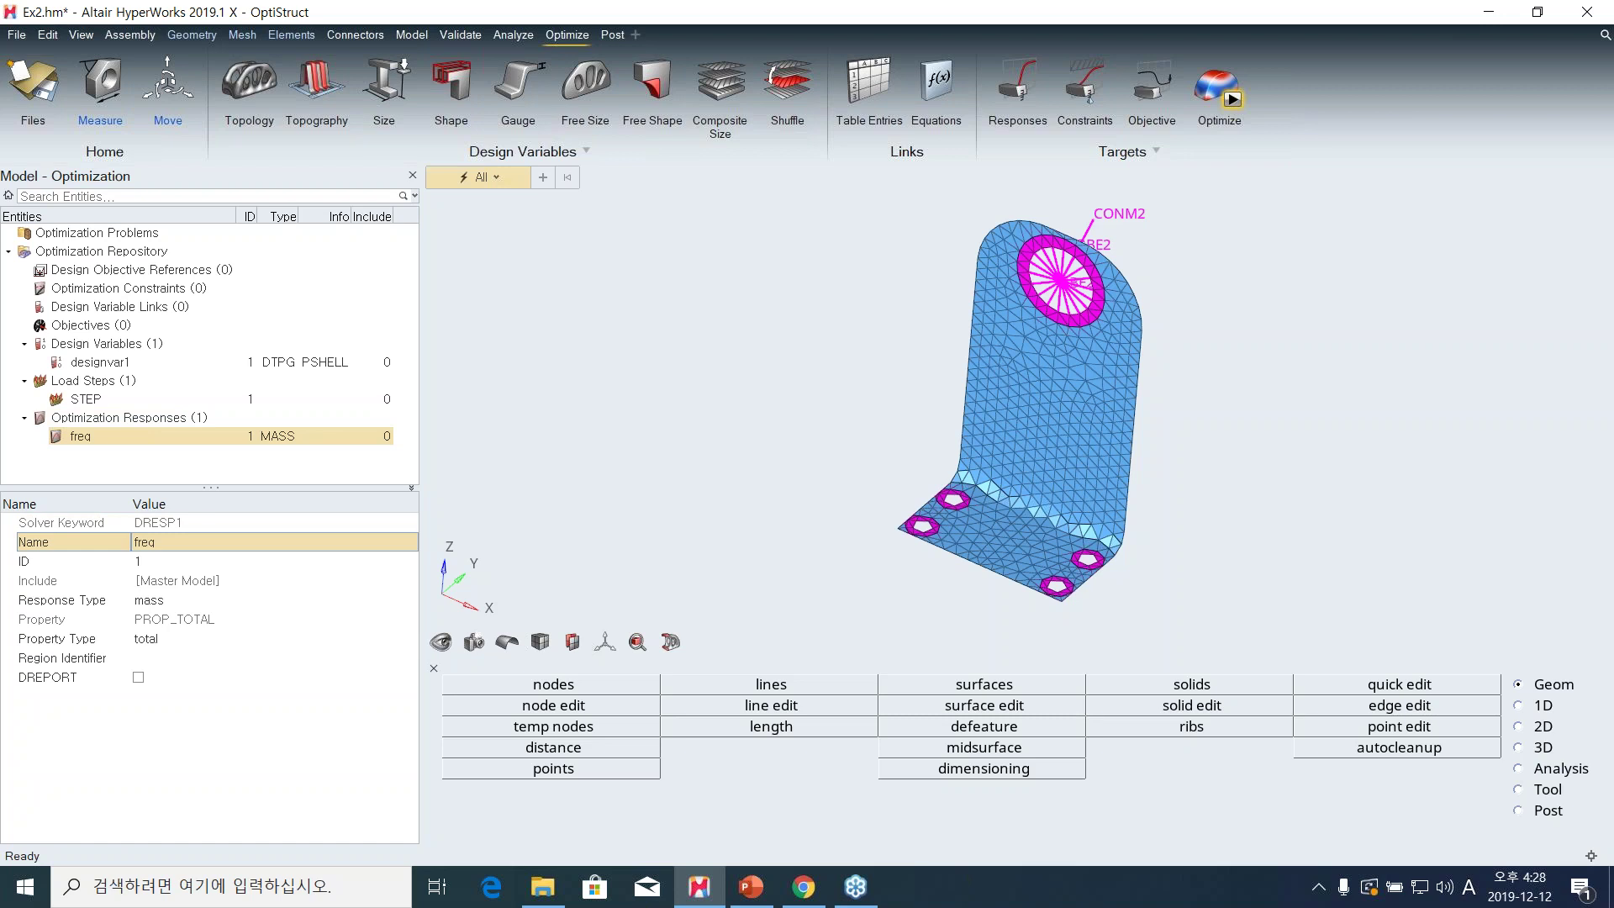
Return to the full model entity list and set the STEP load step's analysis type to Normal modes.
{"action": "left_click", "coordinate": [9, 197]}
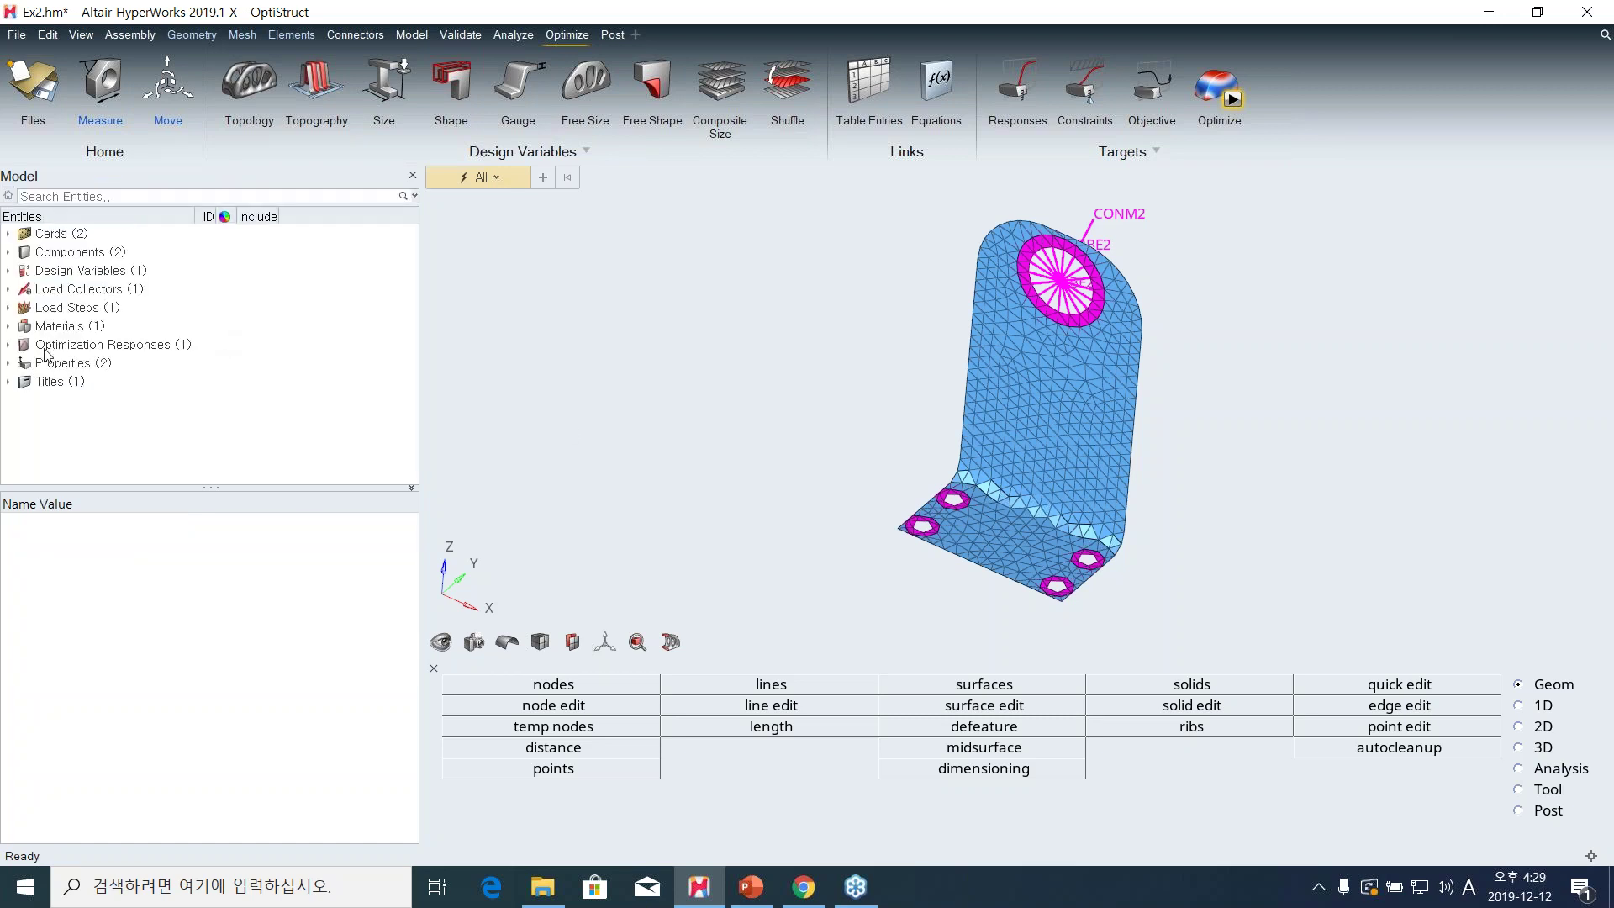
{"action": "left_click", "coordinate": [9, 308]}
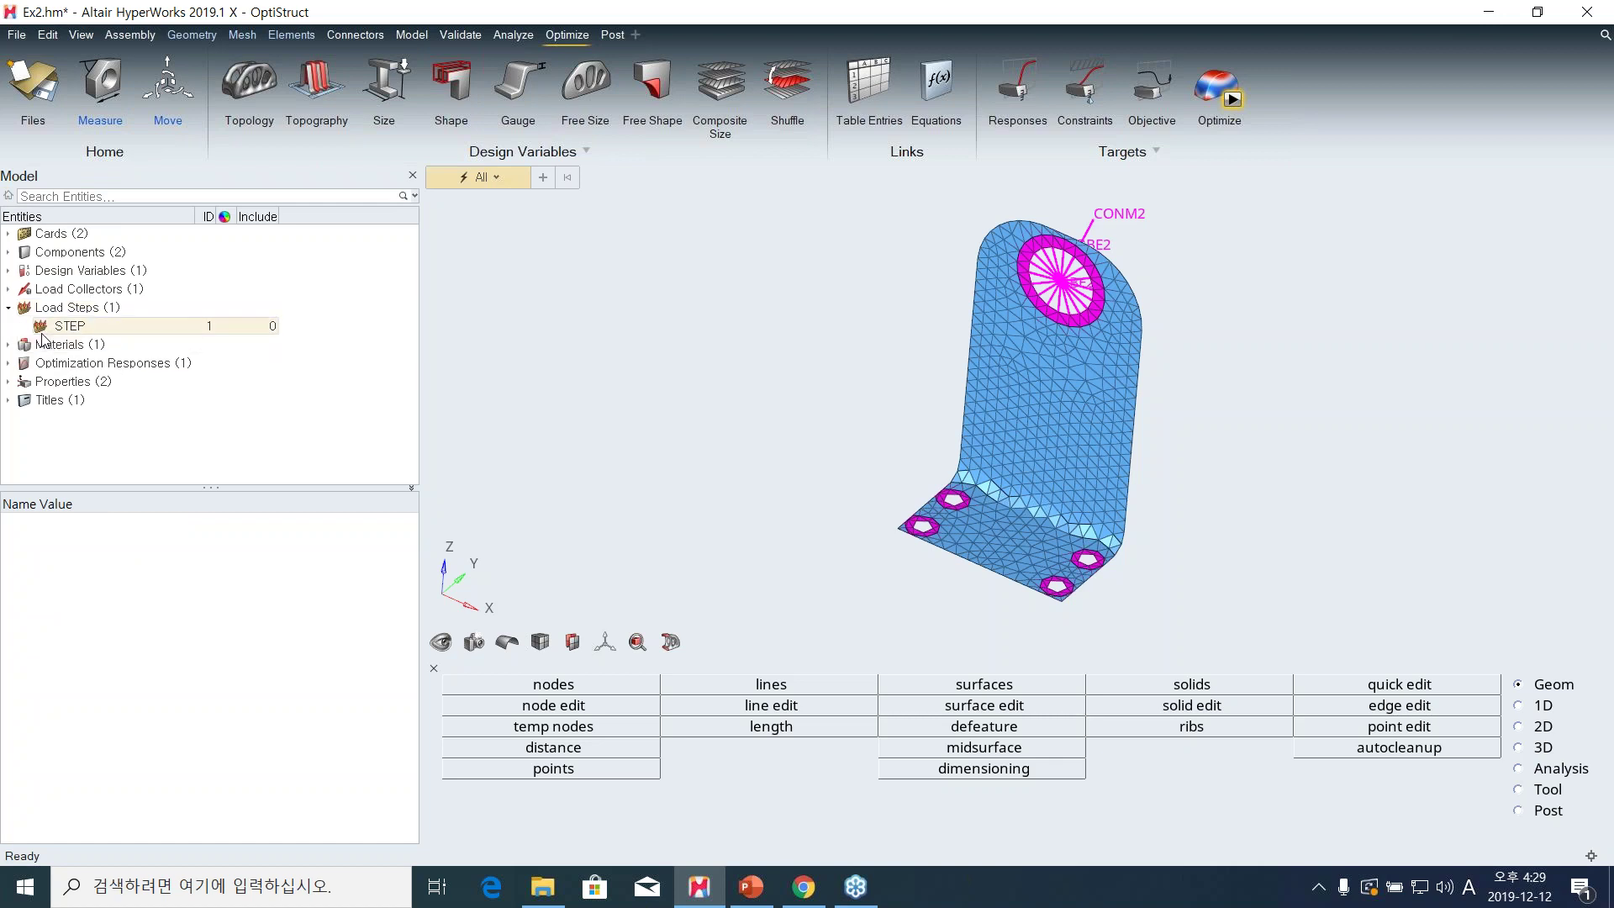
{"action": "left_click", "coordinate": [44, 328]}
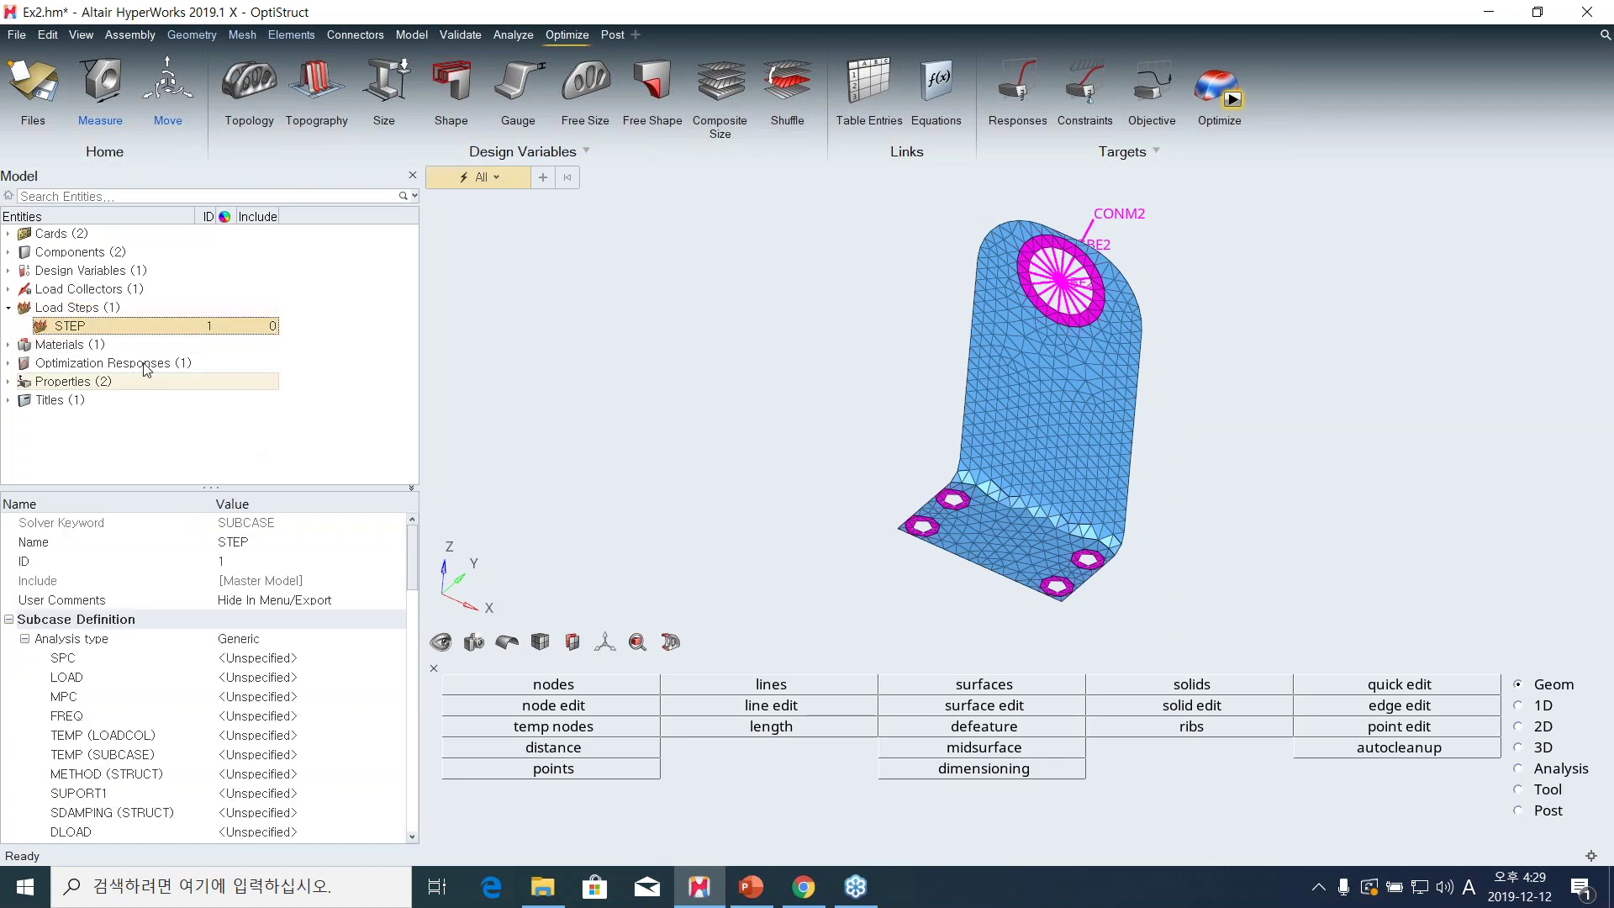
{"action": "scroll", "coordinate": [415, 639], "scroll_direction": "down", "scroll_amount": 10}
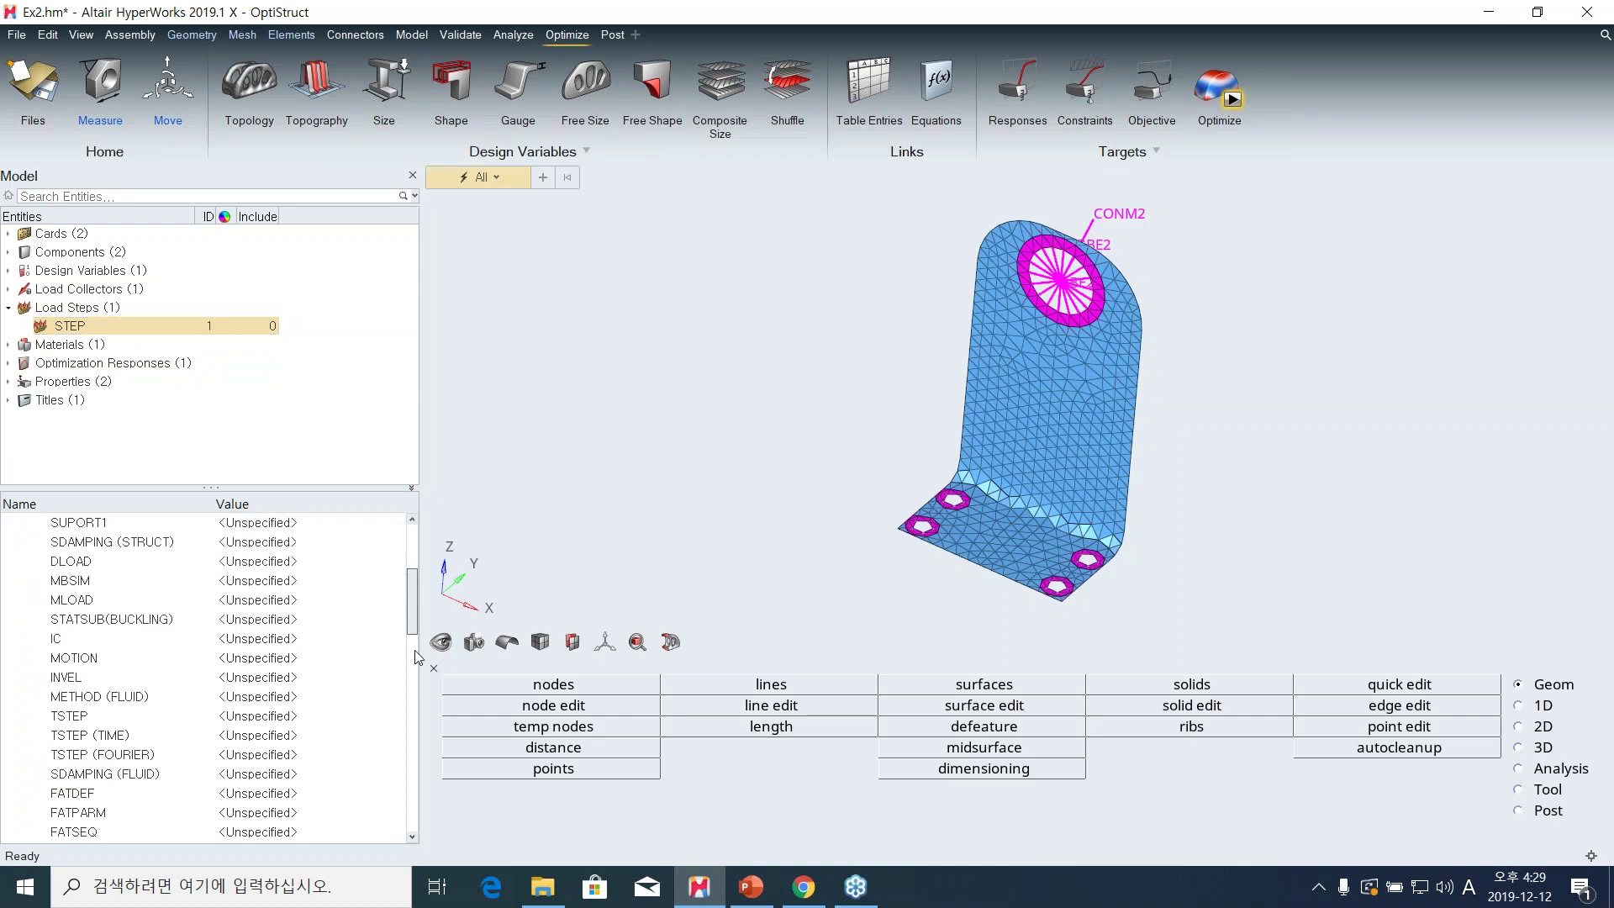
{"action": "scroll", "coordinate": [406, 801], "scroll_direction": "up", "scroll_amount": 10}
{"action": "left_click", "coordinate": [274, 644]}
{"action": "left_click", "coordinate": [275, 644]}
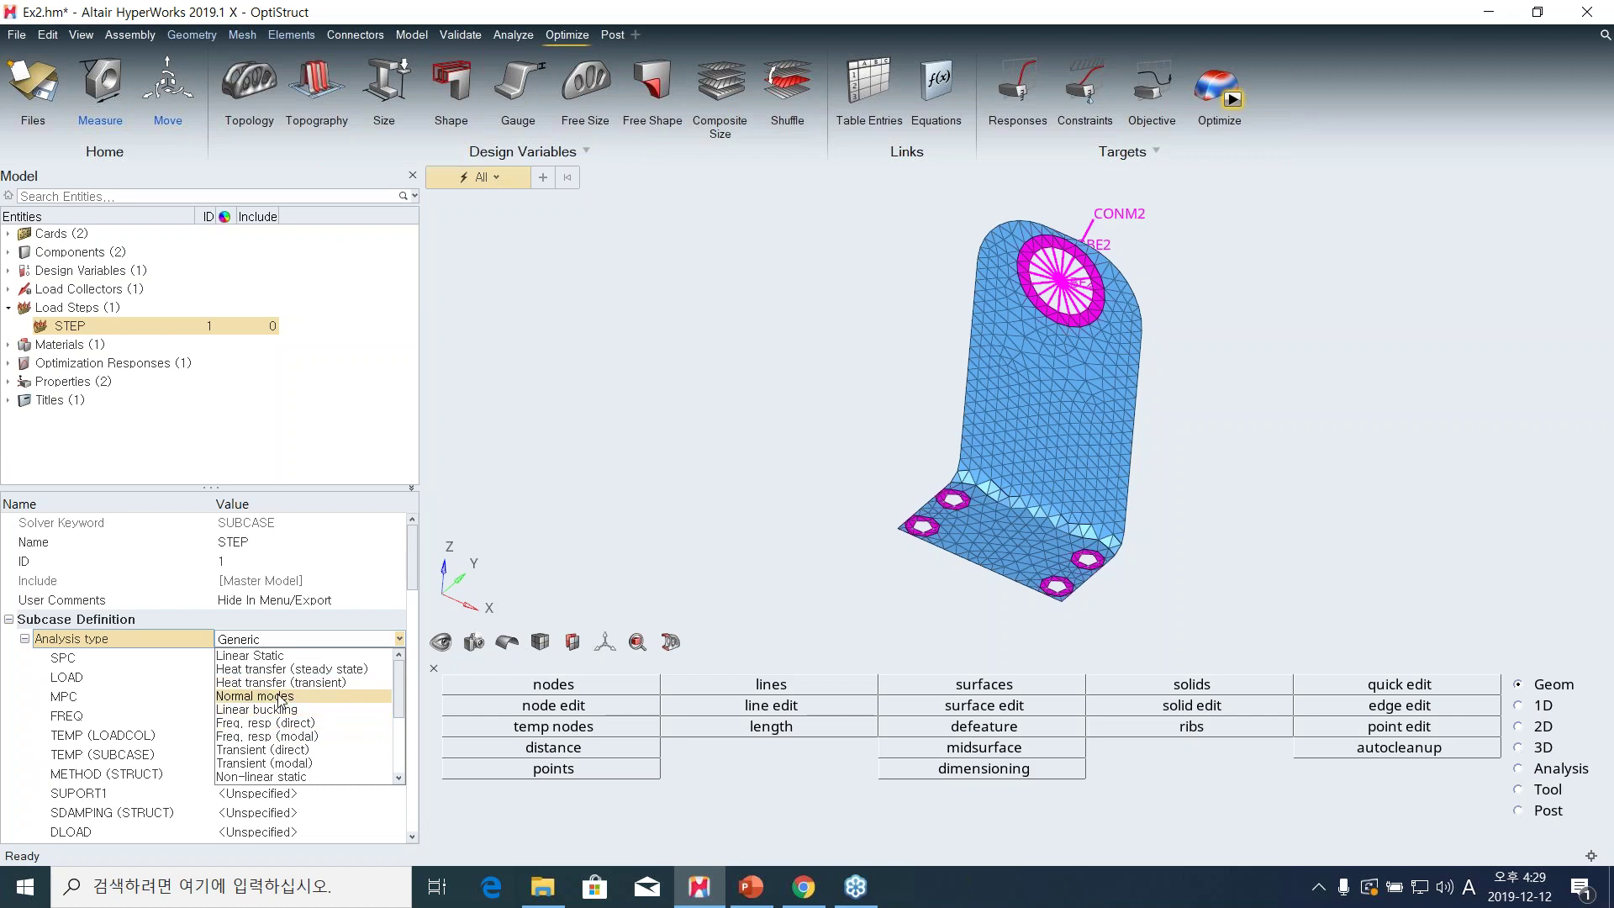
{"action": "left_click", "coordinate": [281, 695]}
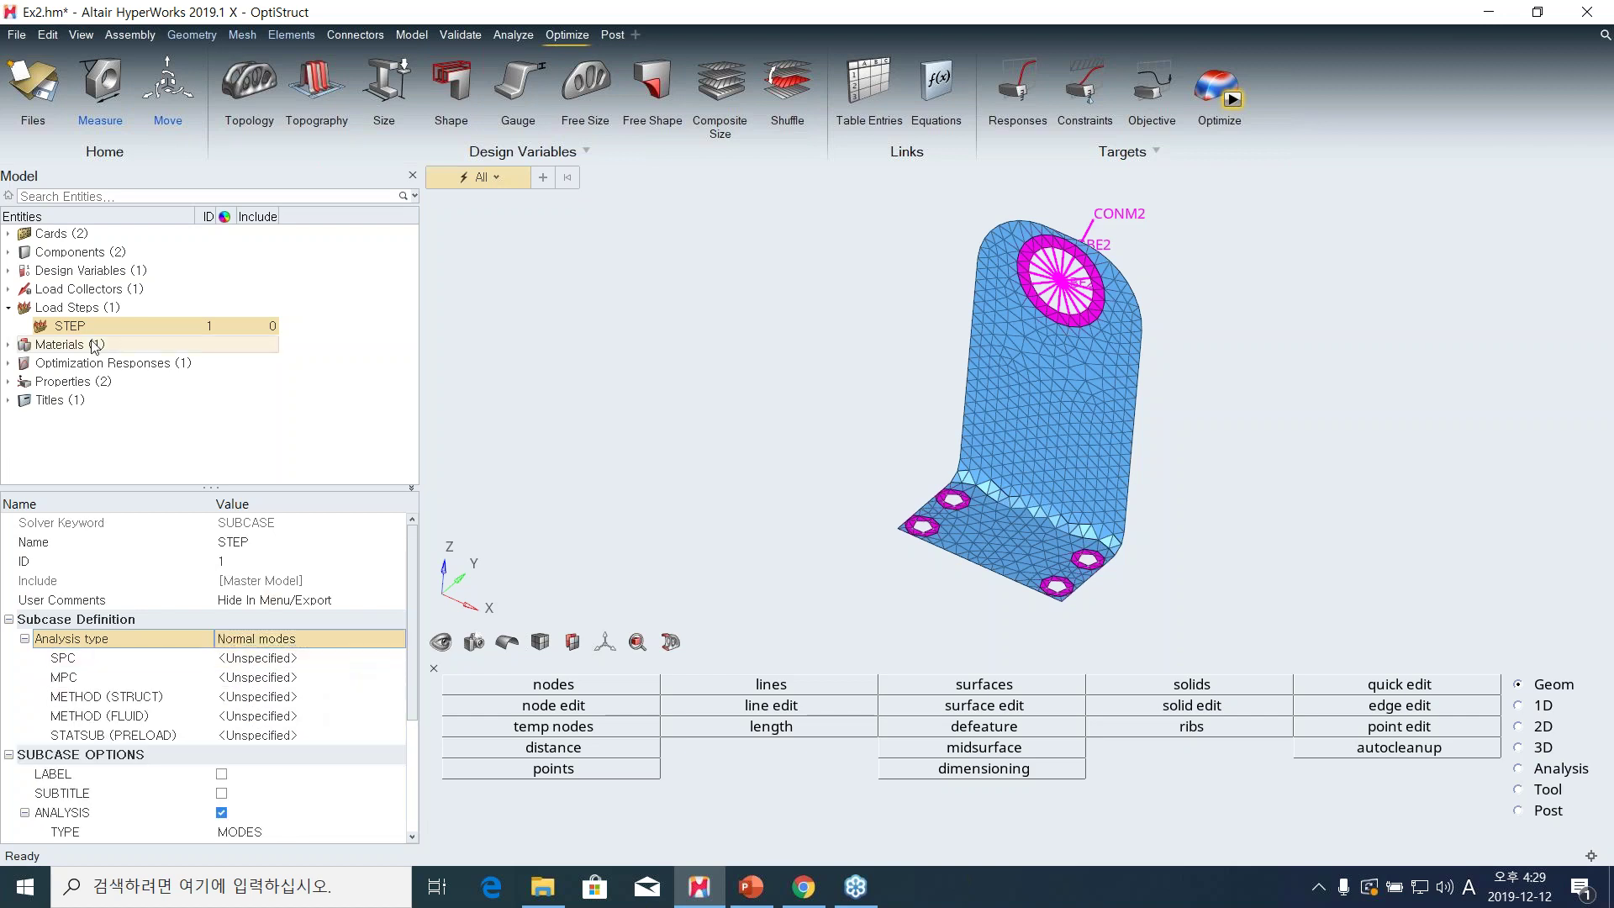
Assign the auto1 load collector as the structural METHOD of the STEP load step.
{"action": "left_click", "coordinate": [9, 289]}
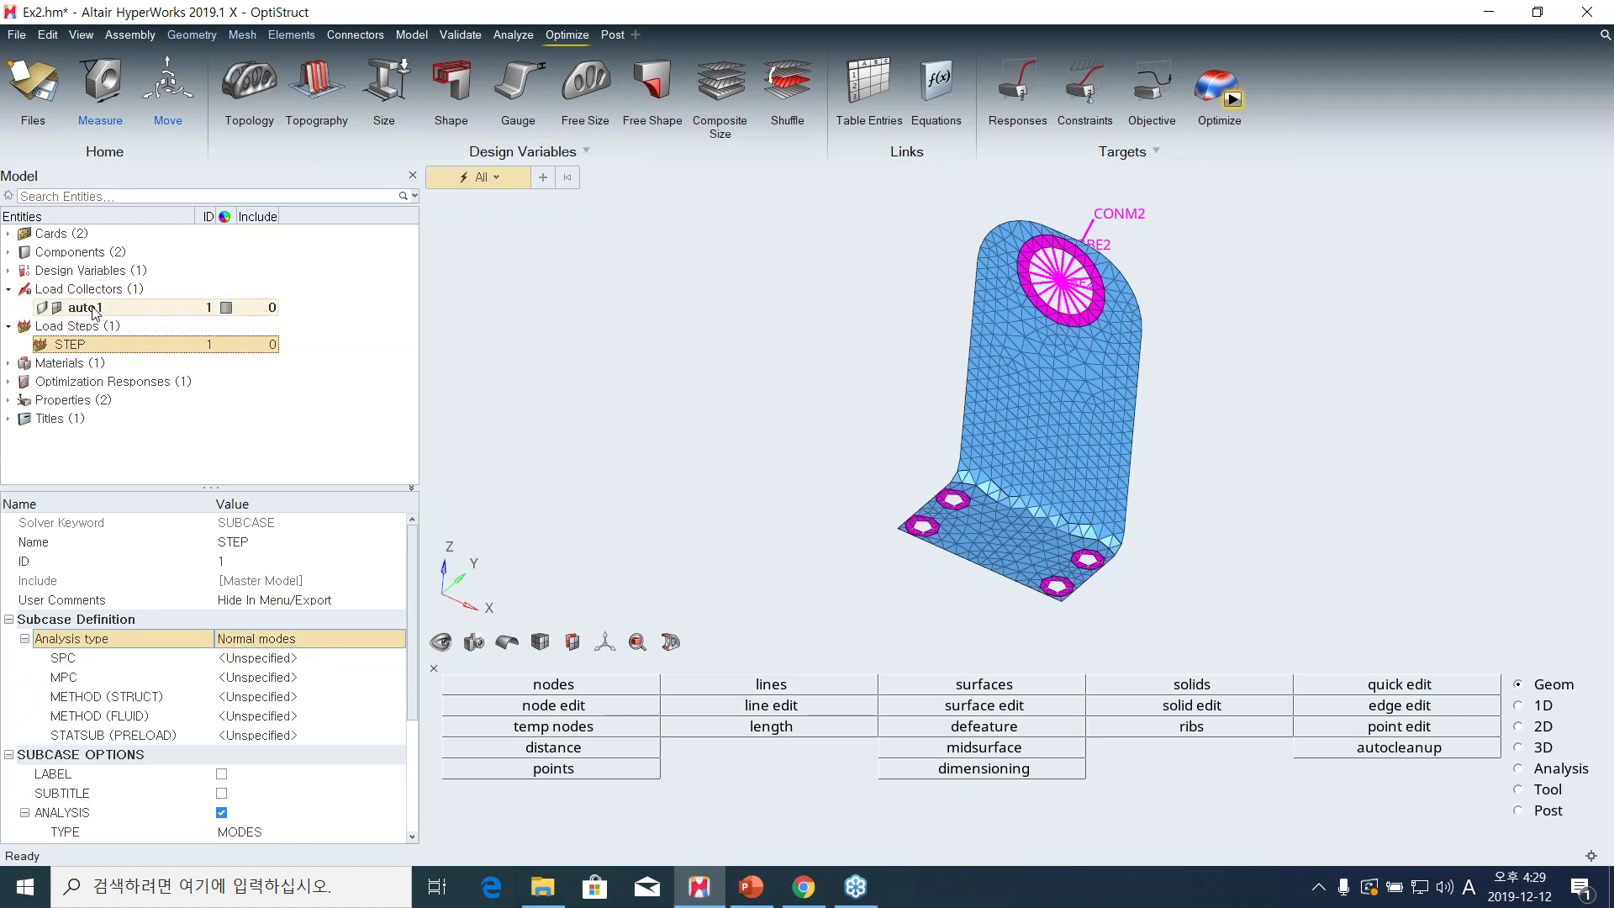
{"action": "left_click", "coordinate": [74, 308]}
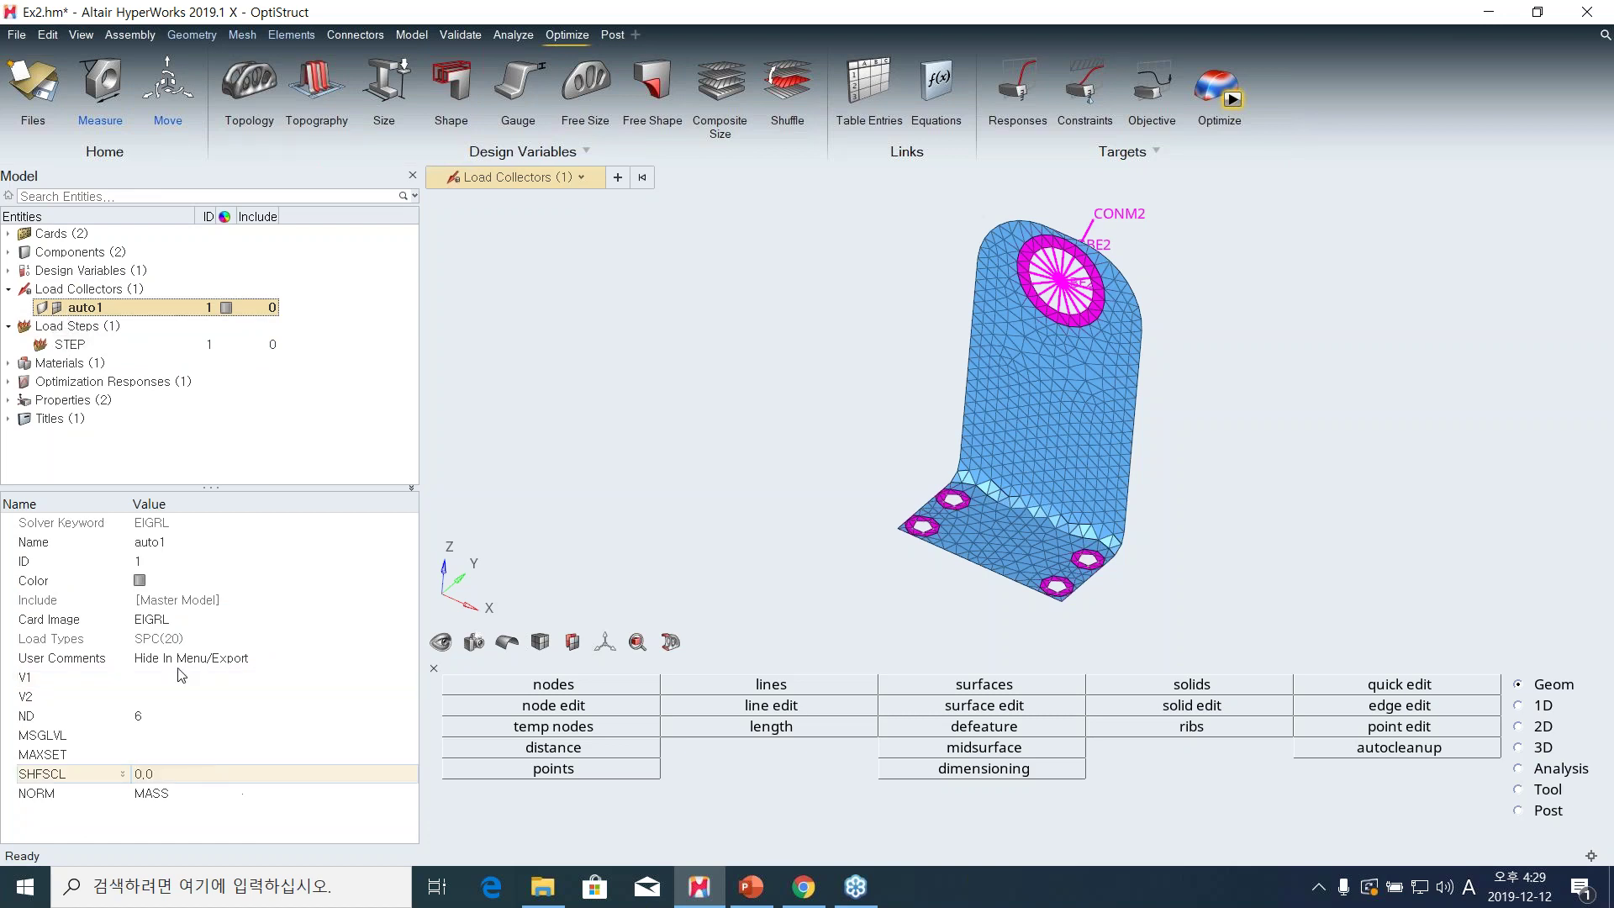
{"action": "left_click", "coordinate": [94, 345]}
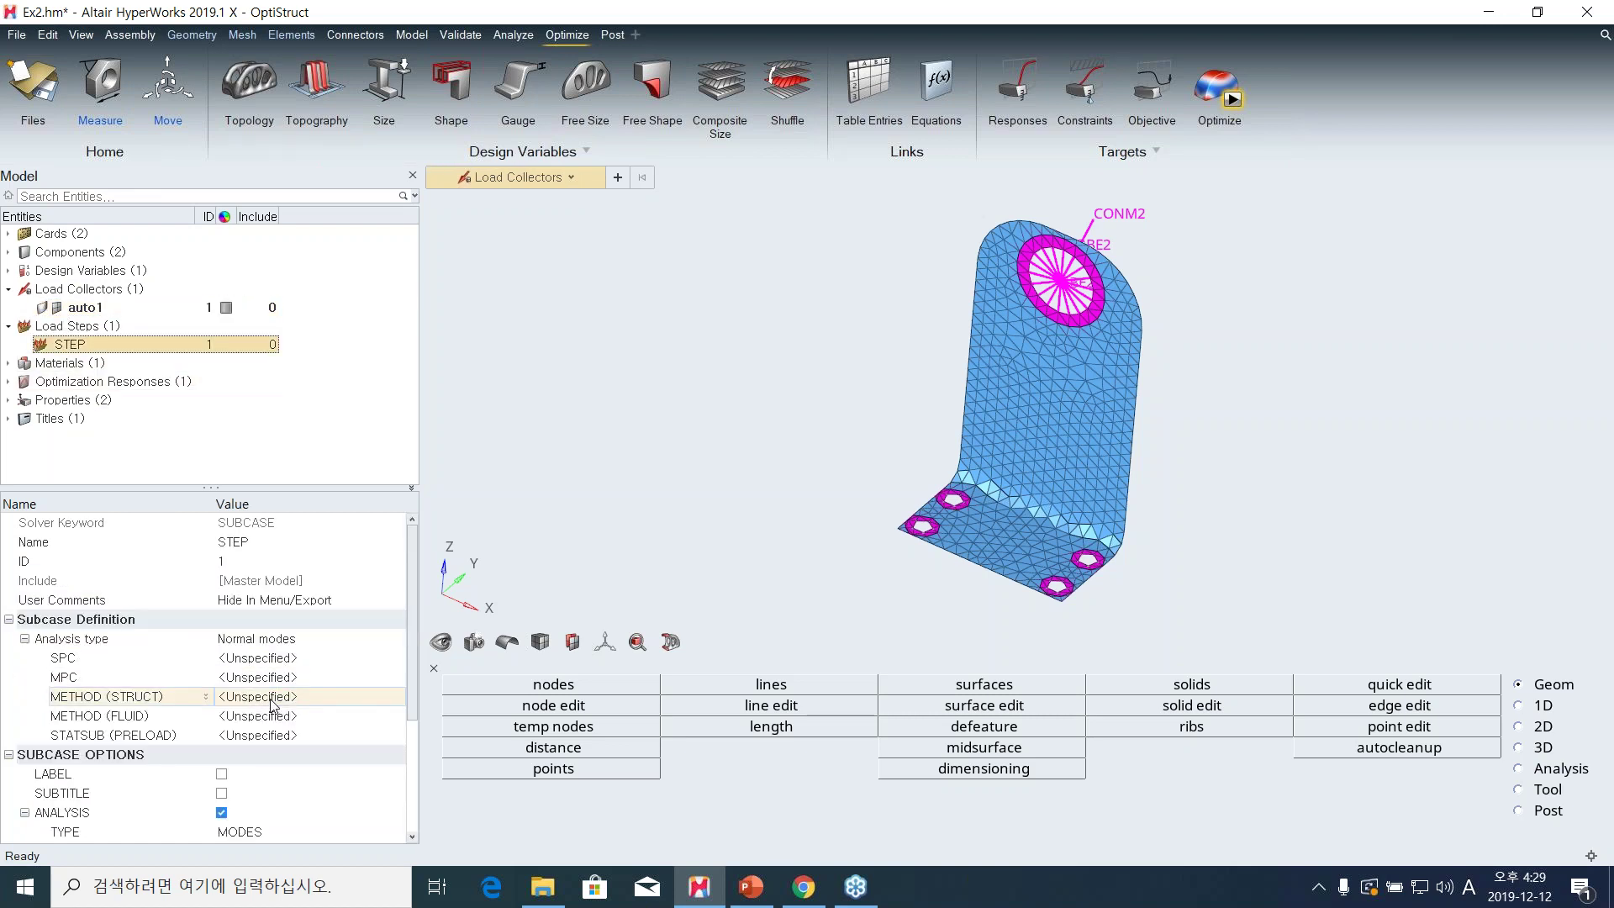
{"action": "left_click", "coordinate": [271, 698]}
{"action": "left_click", "coordinate": [271, 700]}
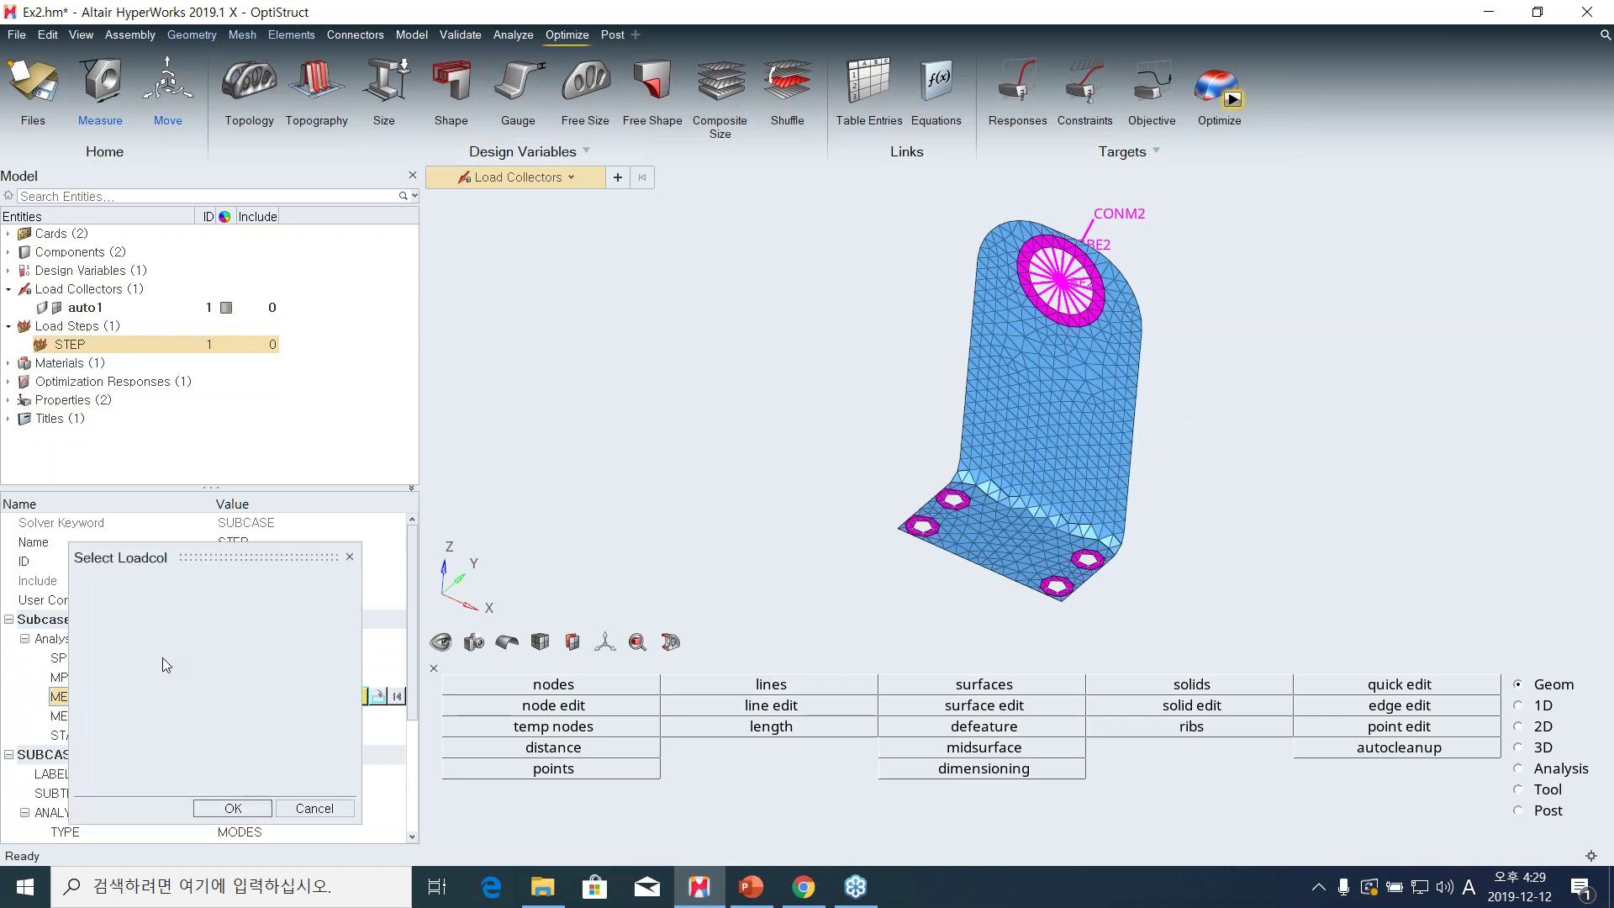
{"action": "left_click", "coordinate": [214, 809]}
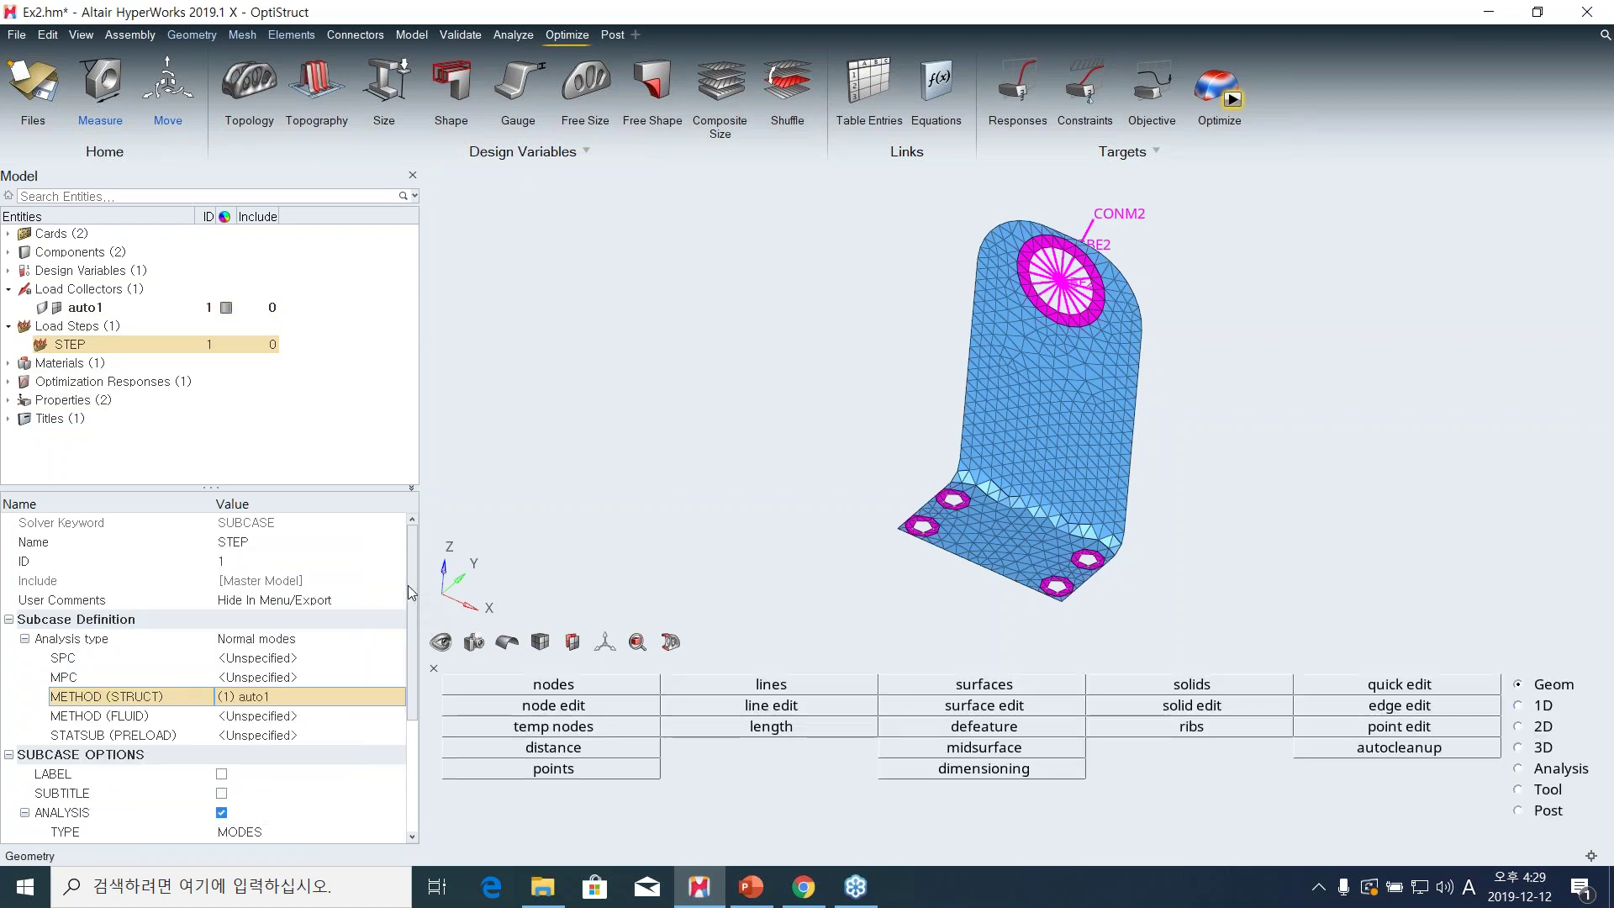
{"action": "left_click", "coordinate": [84, 308]}
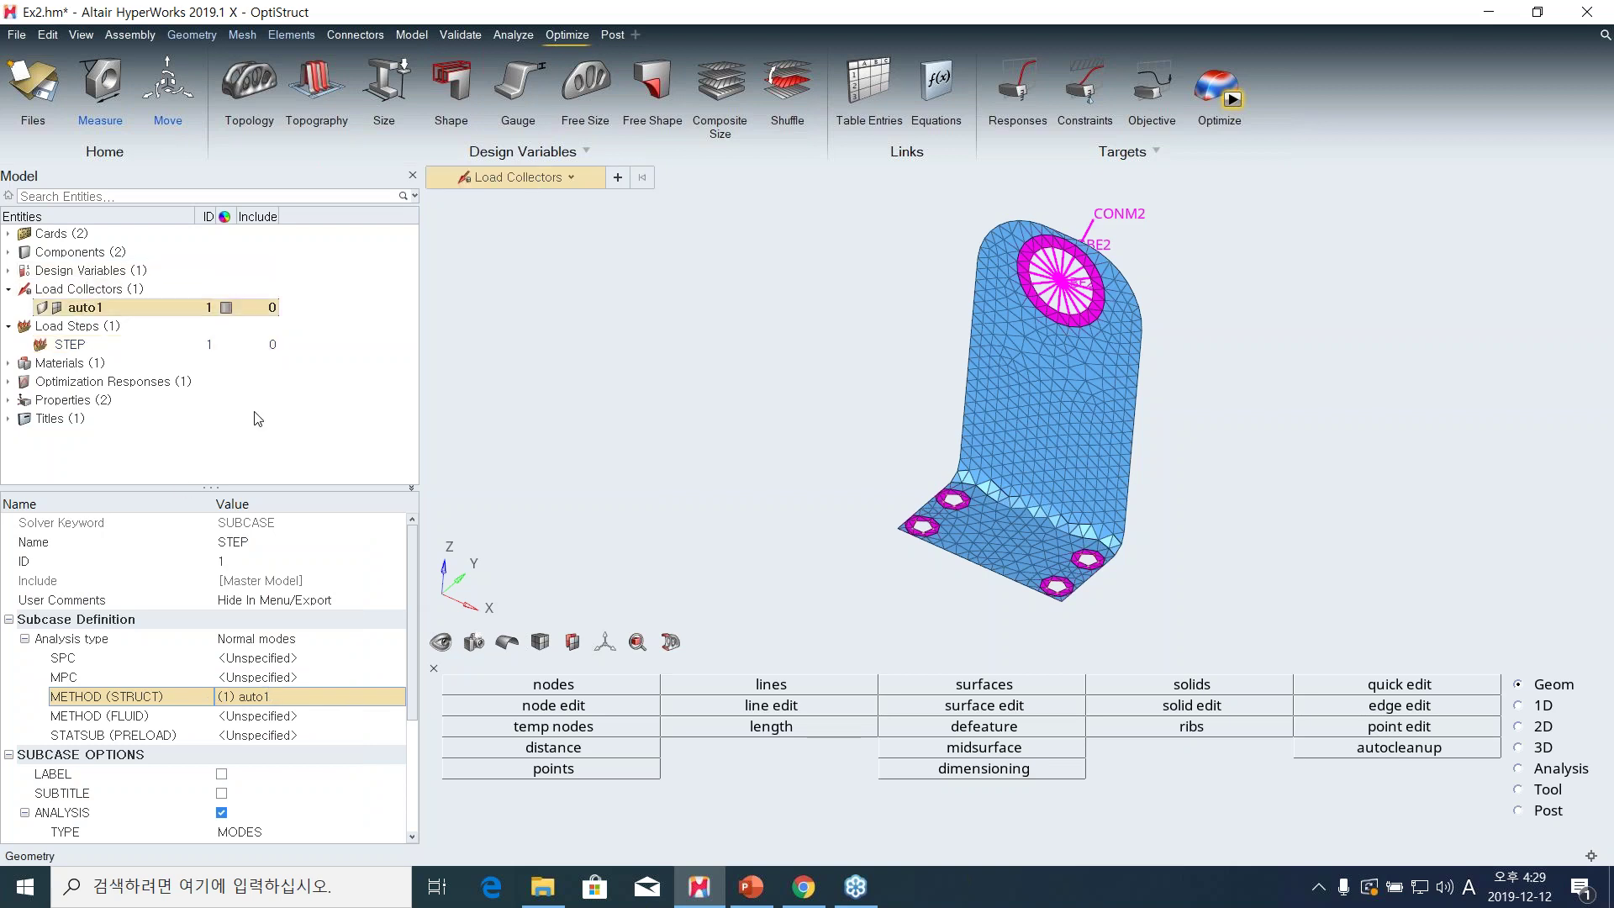
{"action": "left_click", "coordinate": [74, 340]}
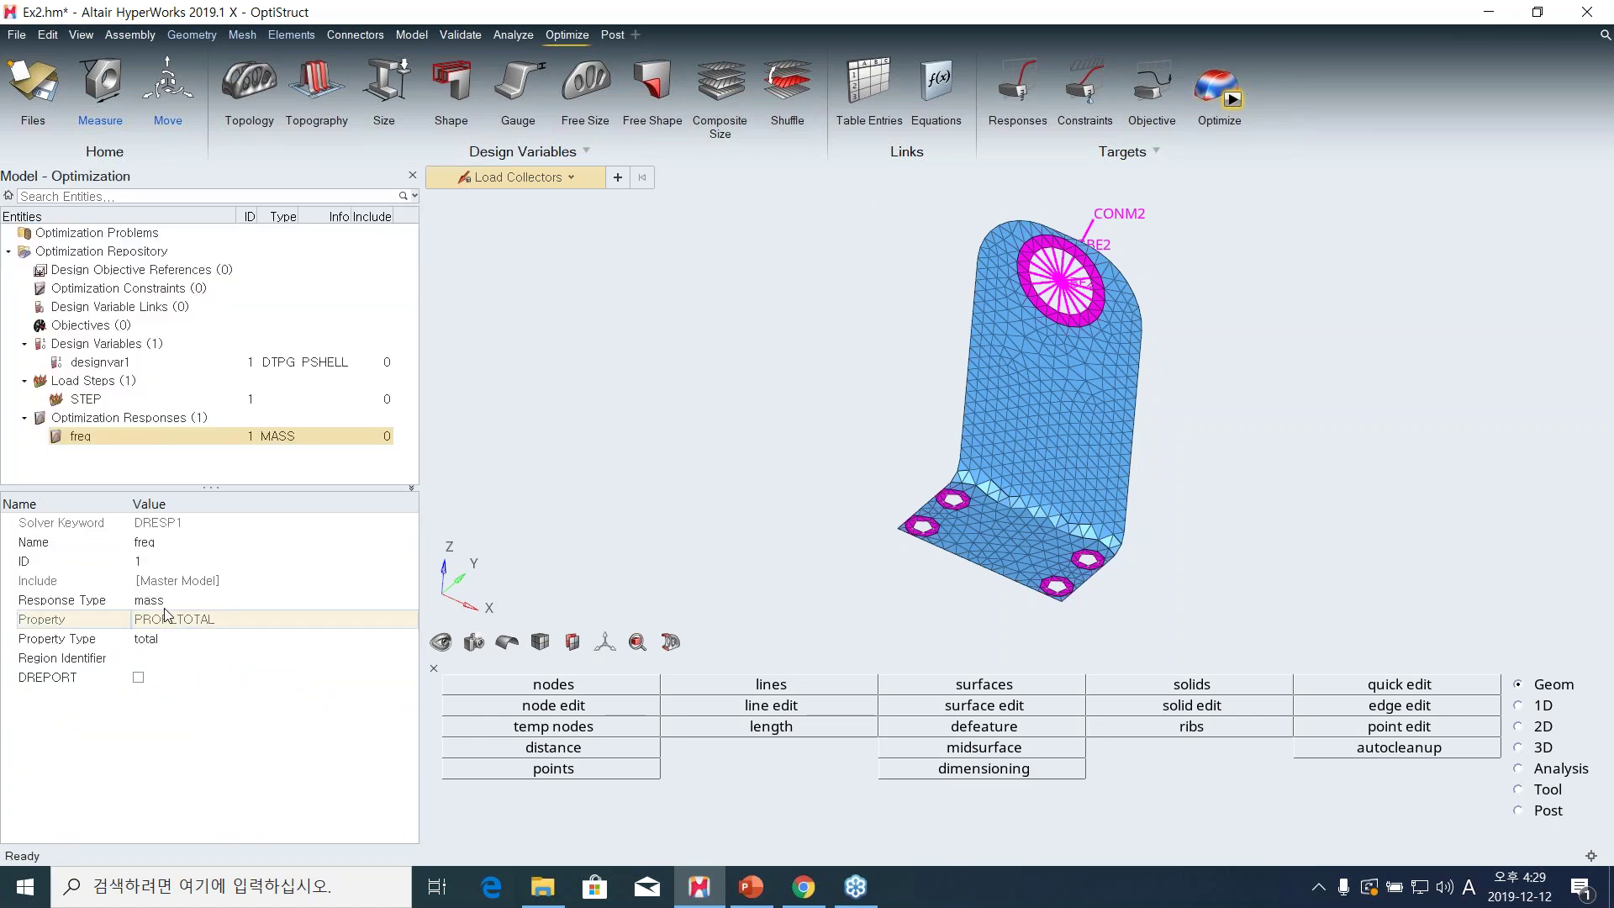
Set the freq response's type to frequency and its mode number to 1.
{"action": "left_click", "coordinate": [171, 602]}
{"action": "left_click", "coordinate": [171, 602]}
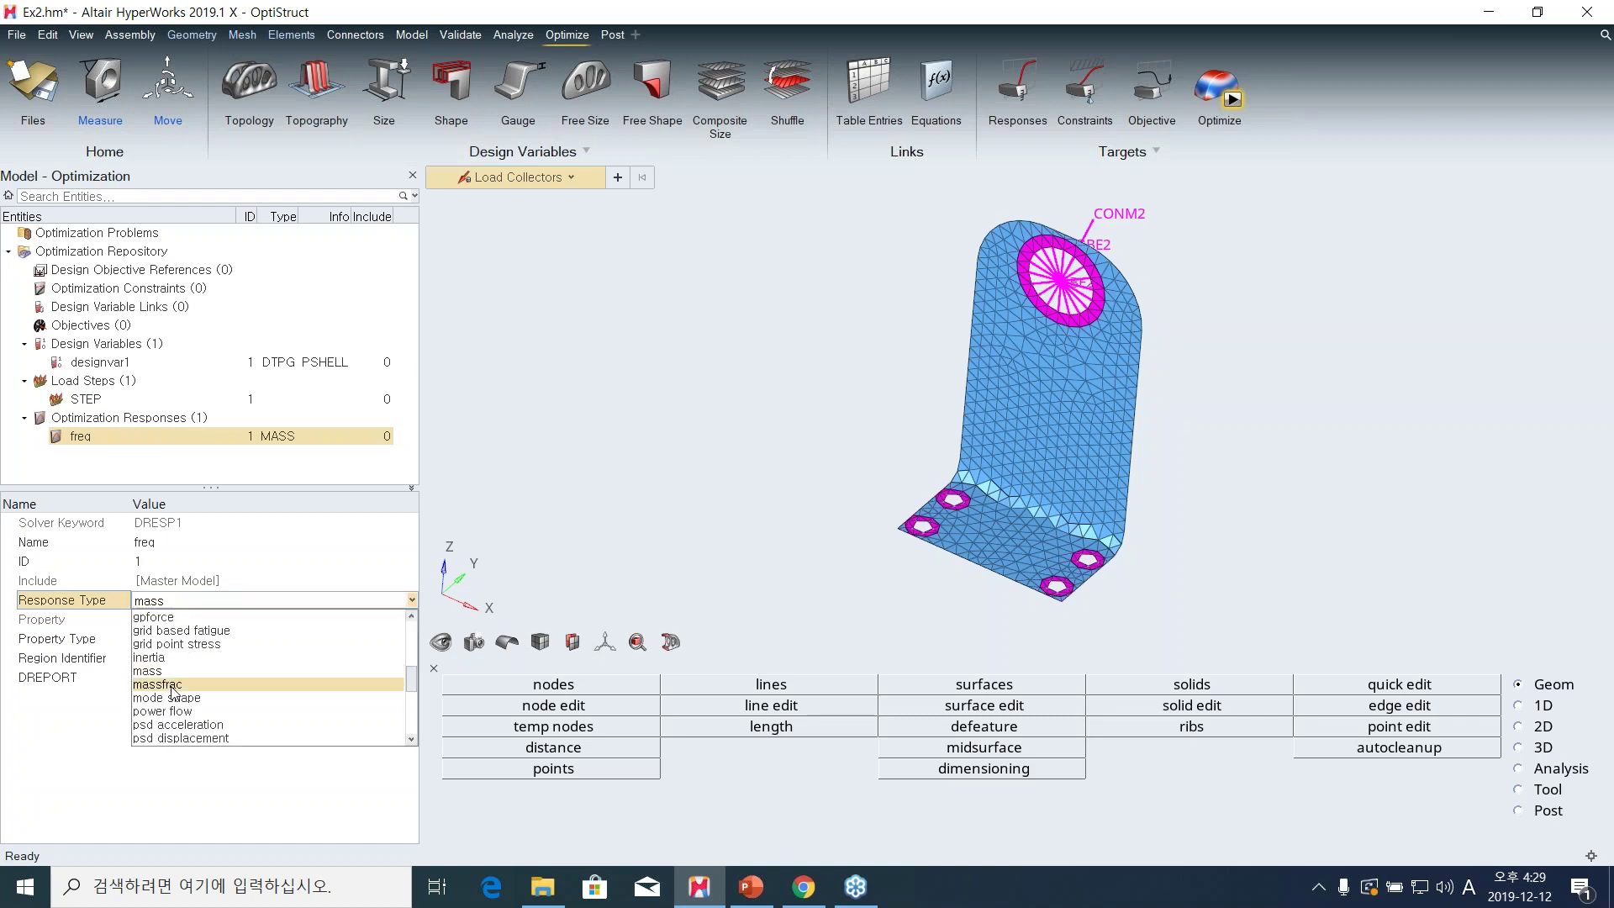
{"action": "scroll", "coordinate": [172, 692], "scroll_direction": "up", "scroll_amount": 3}
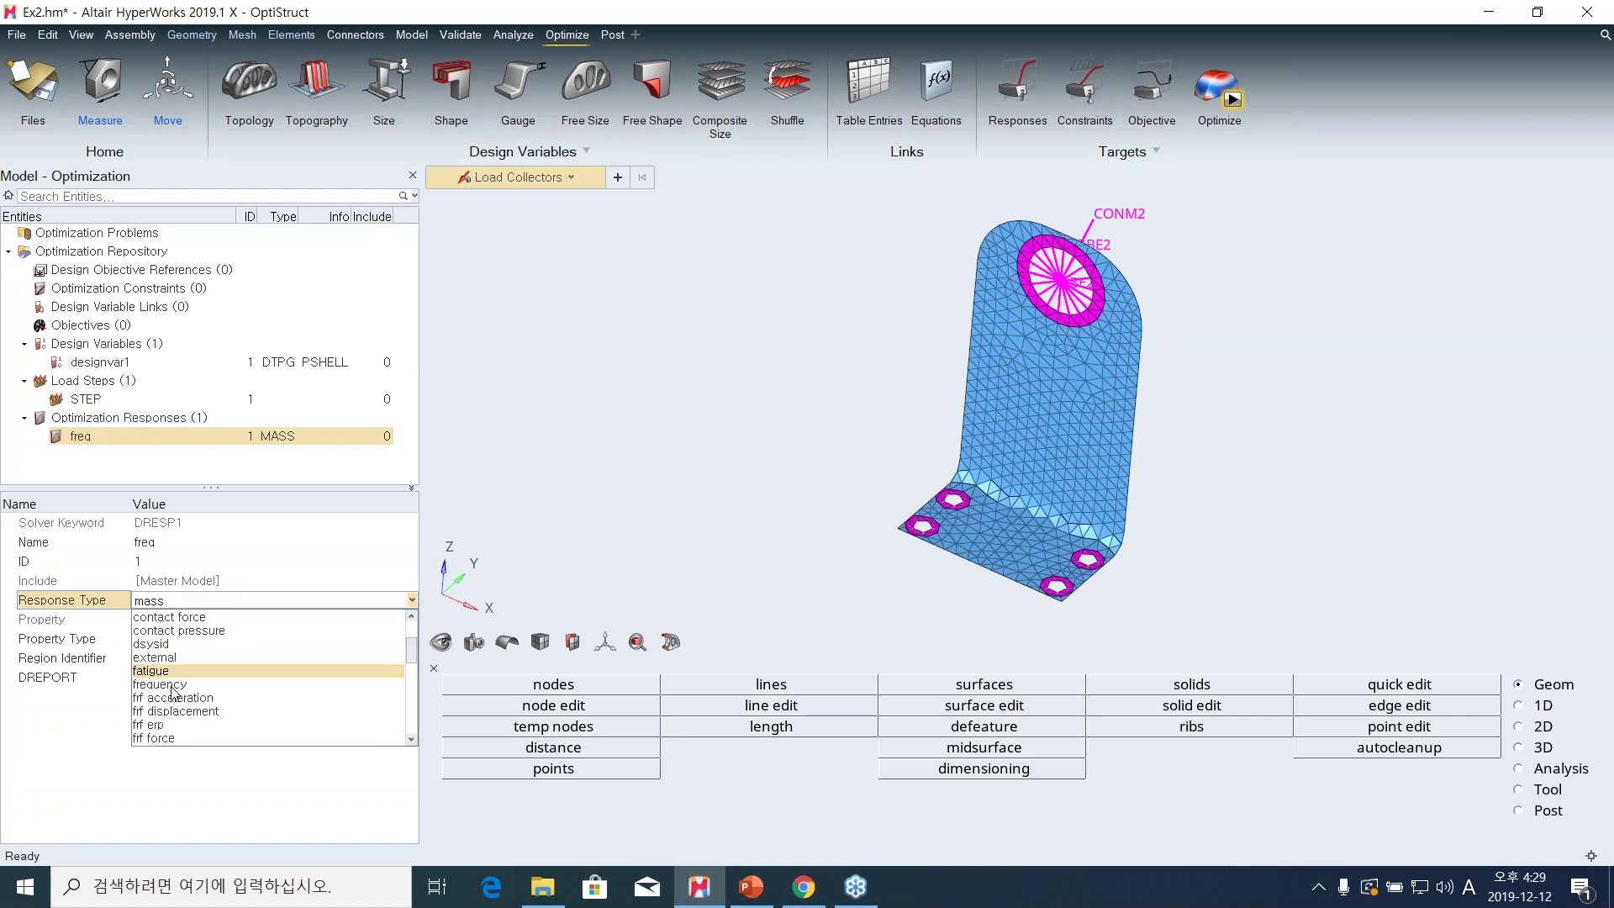
{"action": "left_click", "coordinate": [172, 685]}
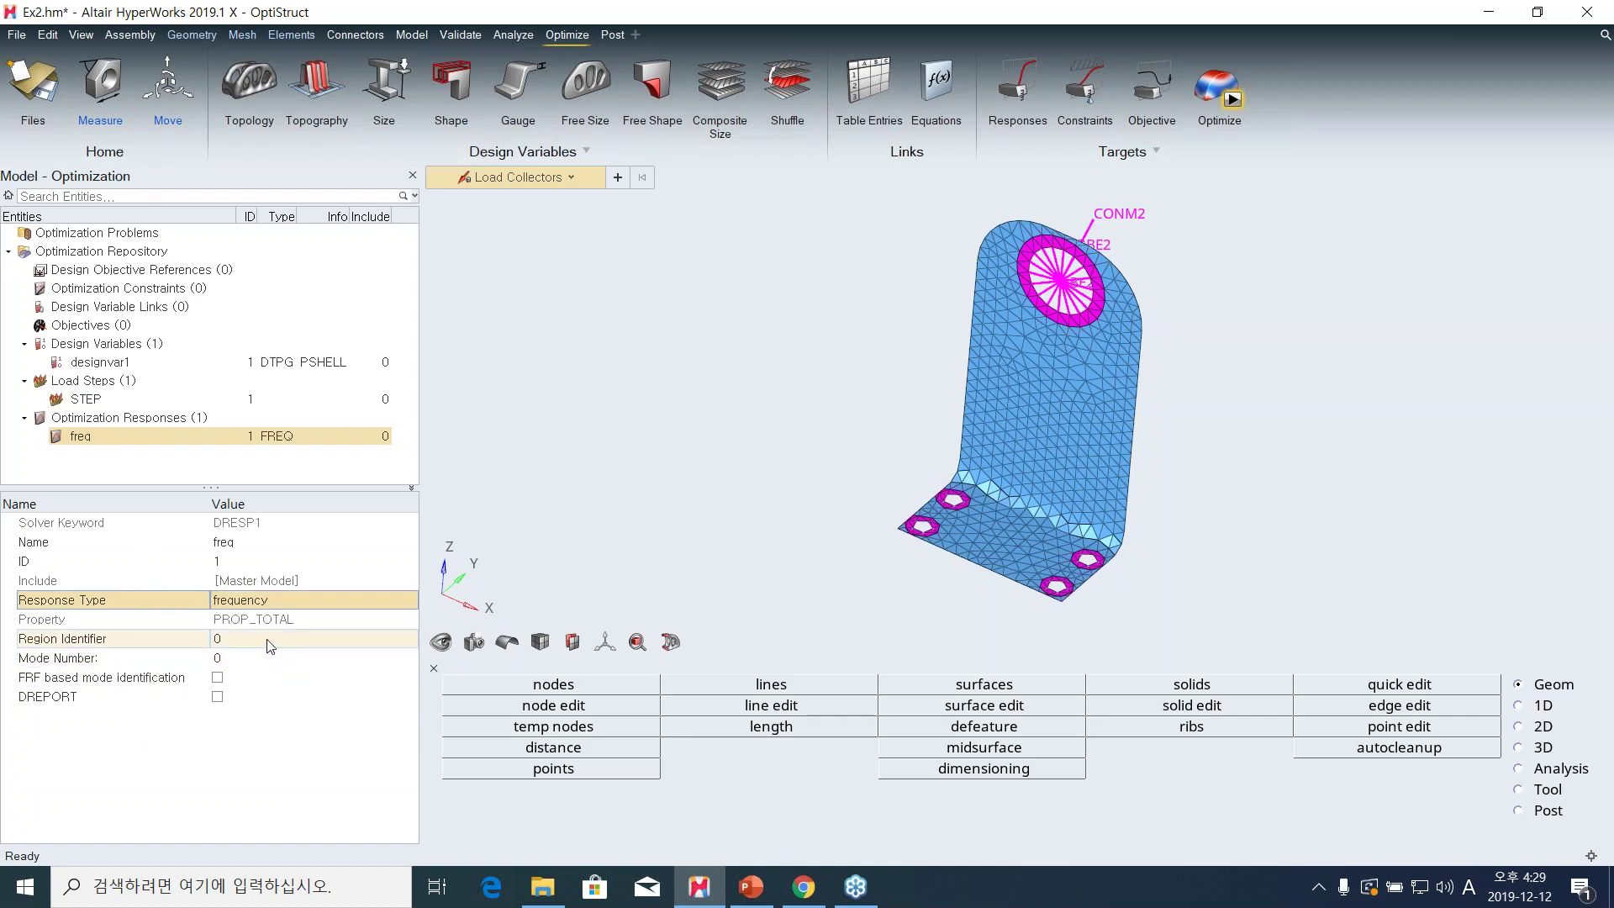
{"action": "left_click", "coordinate": [268, 663]}
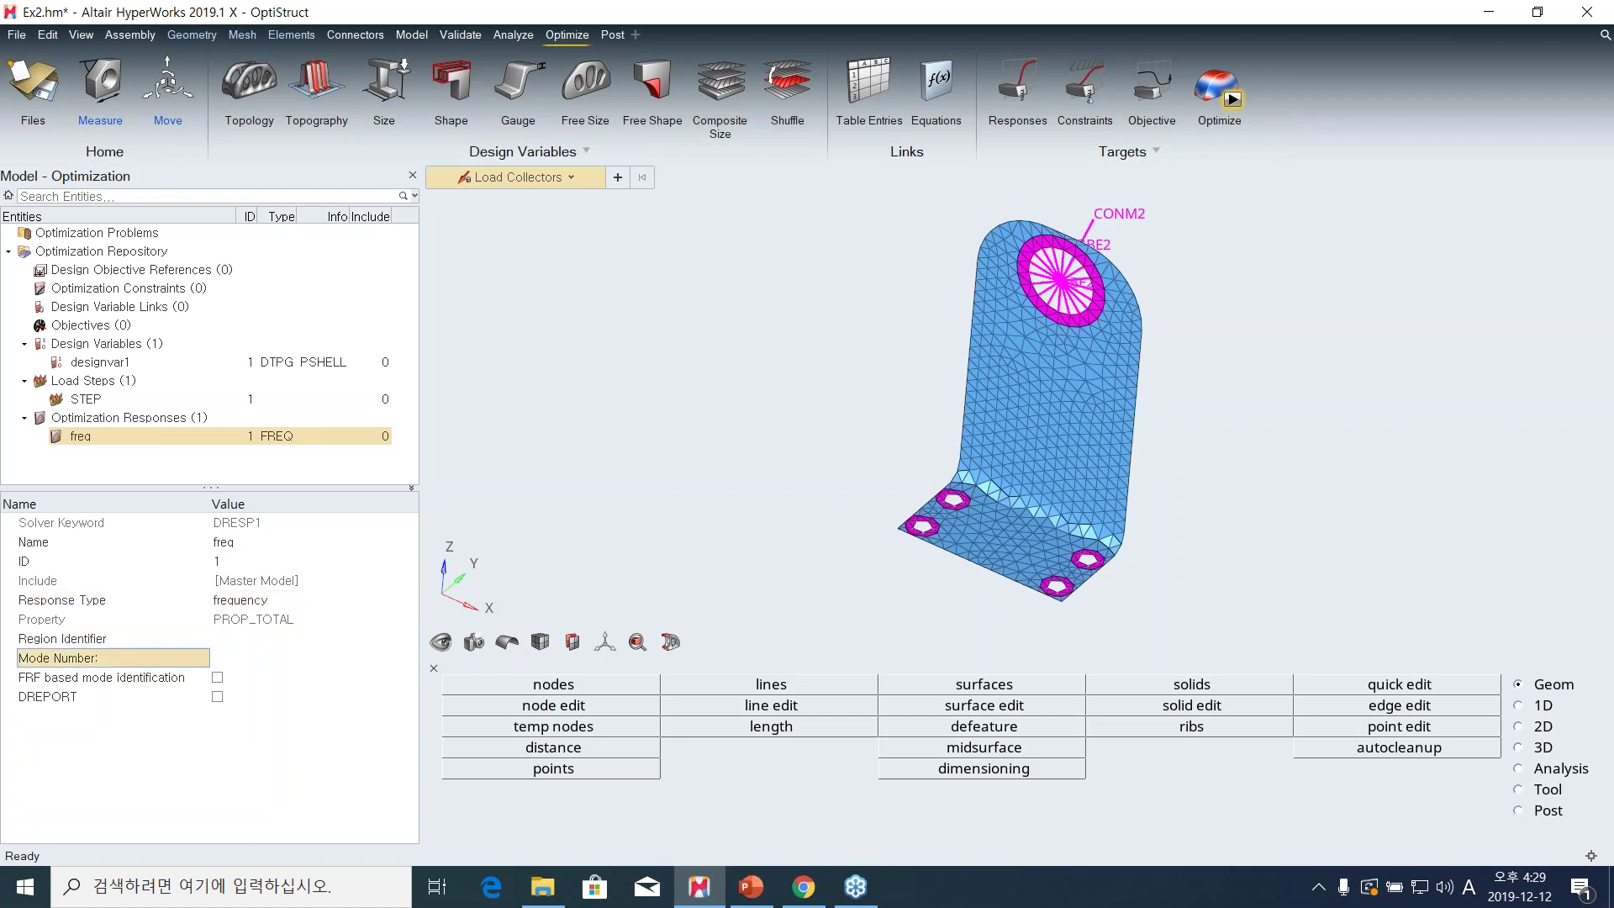
{"action": "key", "text": "Return"}
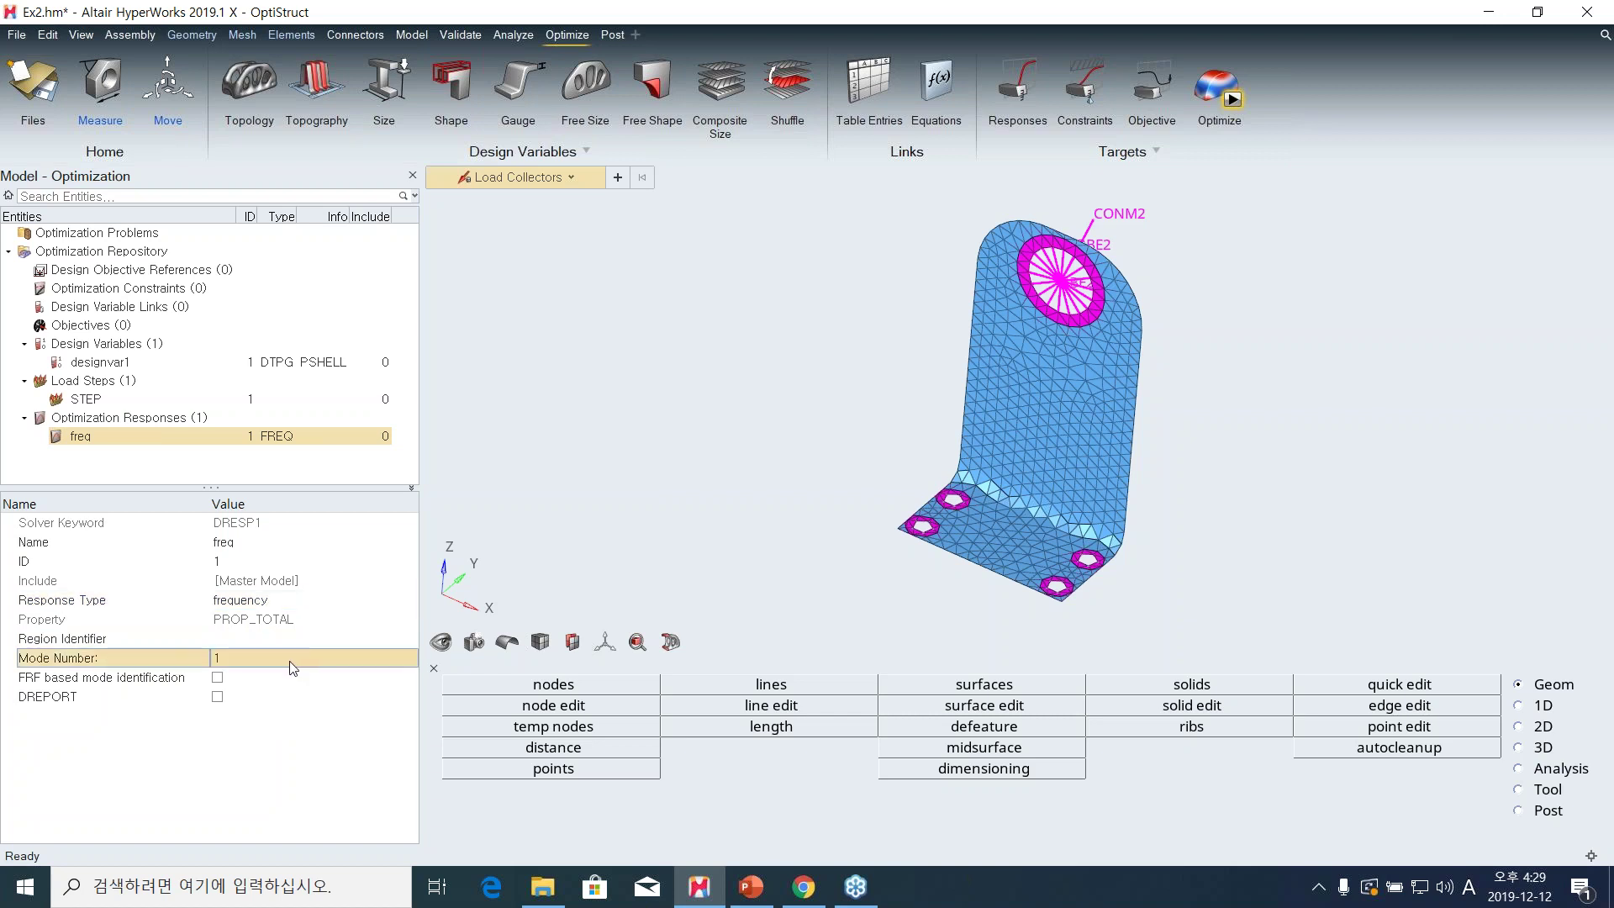
Create an optimization objective and name it freq_max.
{"action": "left_click", "coordinate": [151, 472]}
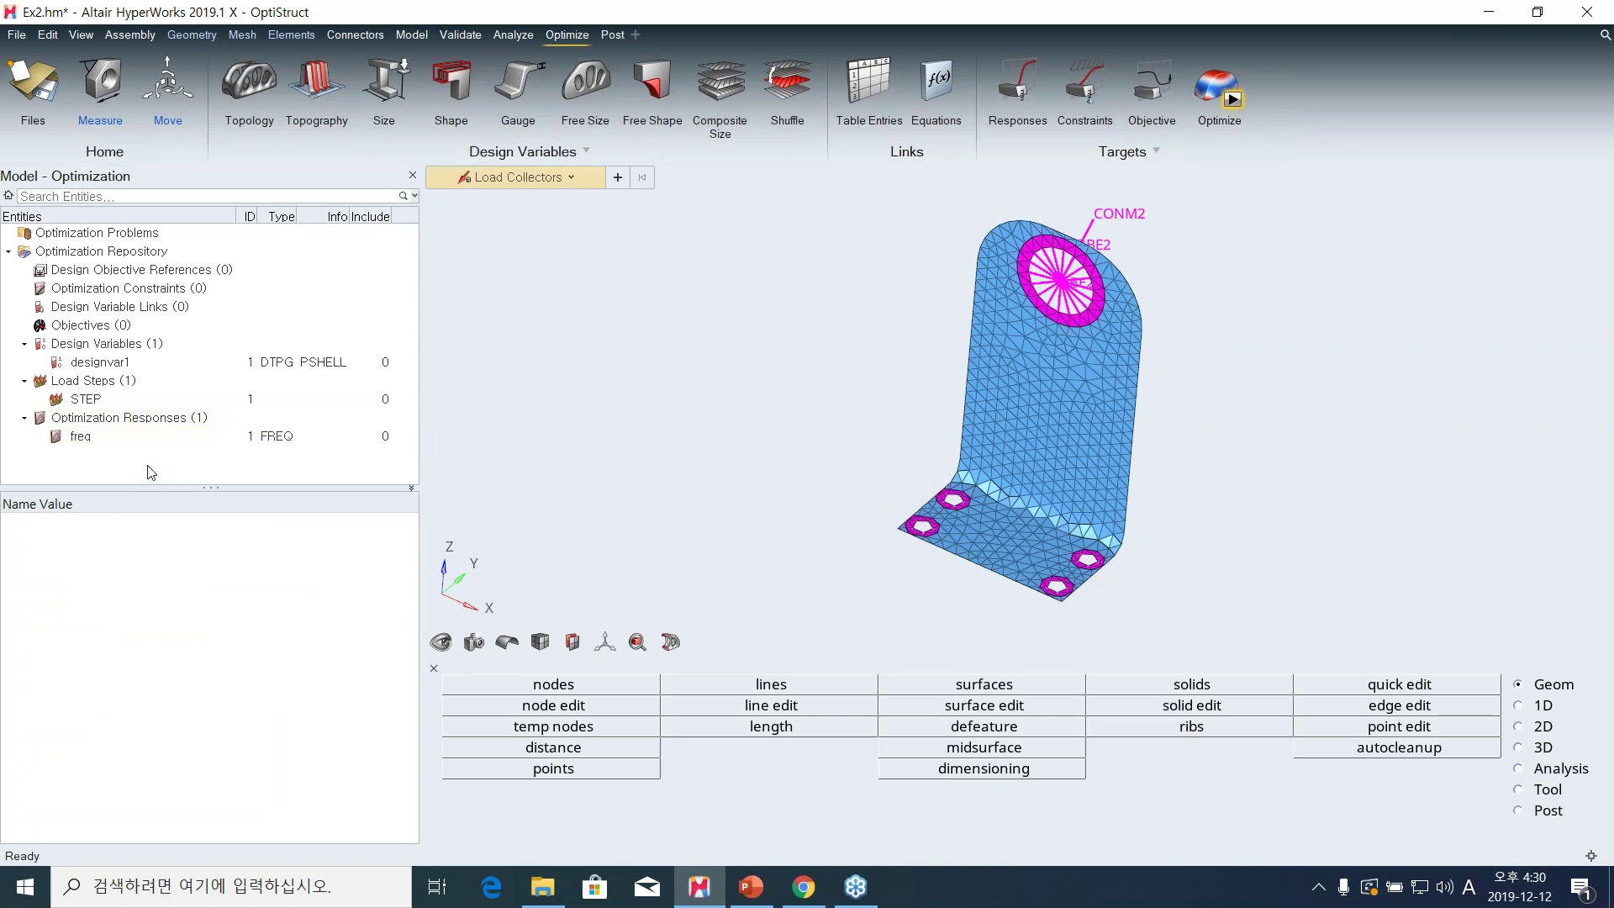
{"action": "right_click", "coordinate": [151, 473]}
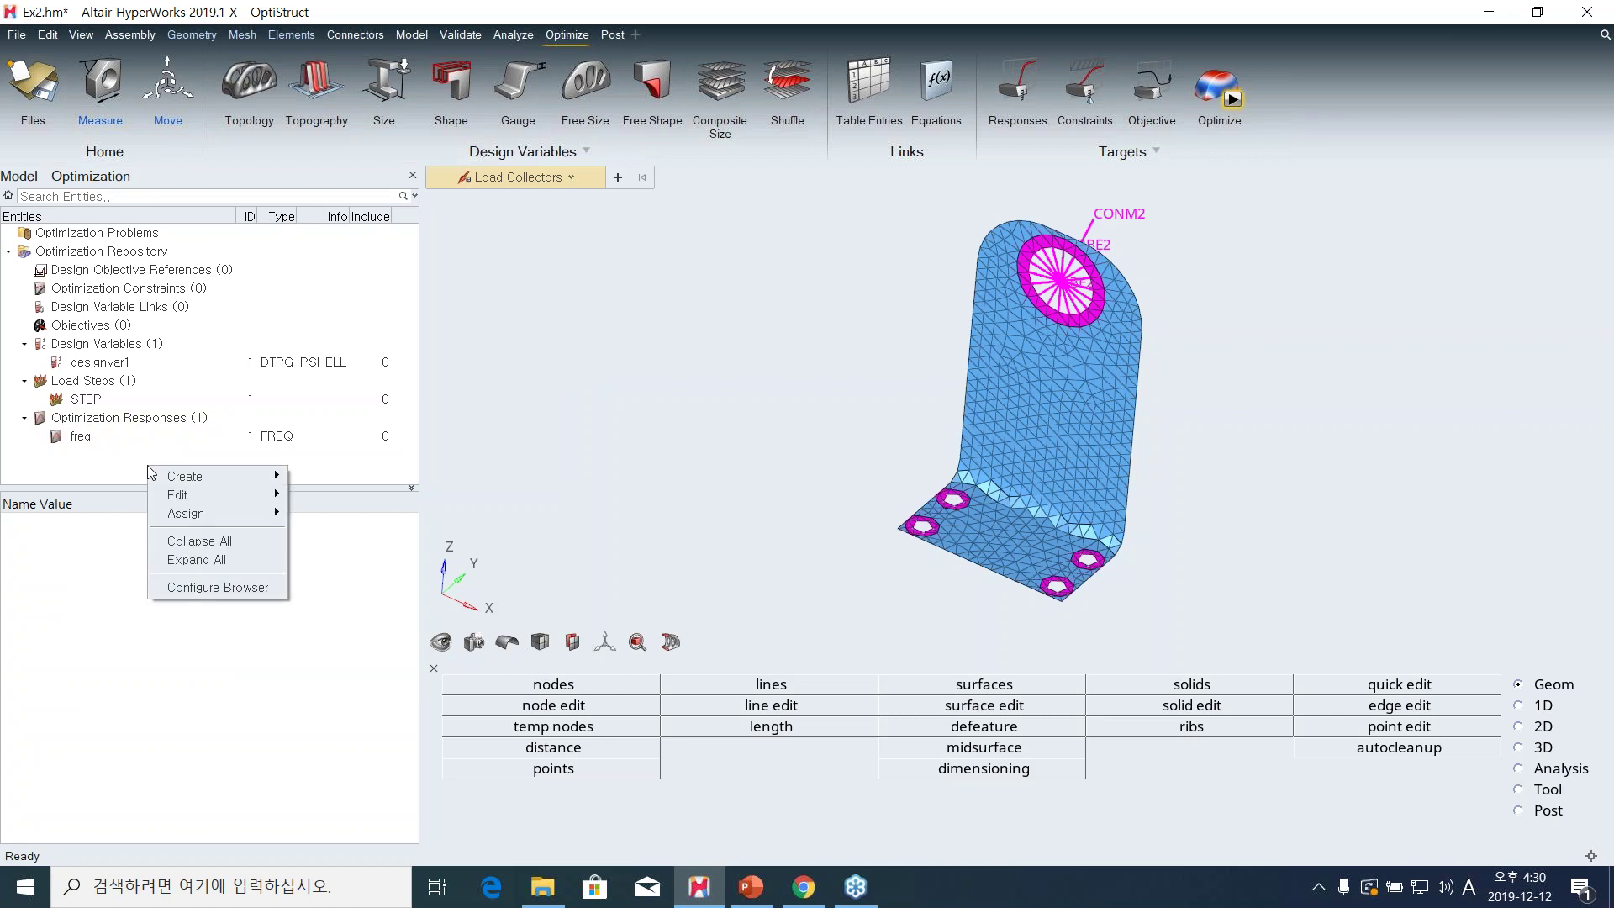
{"action": "mouse_move", "coordinate": [185, 476]}
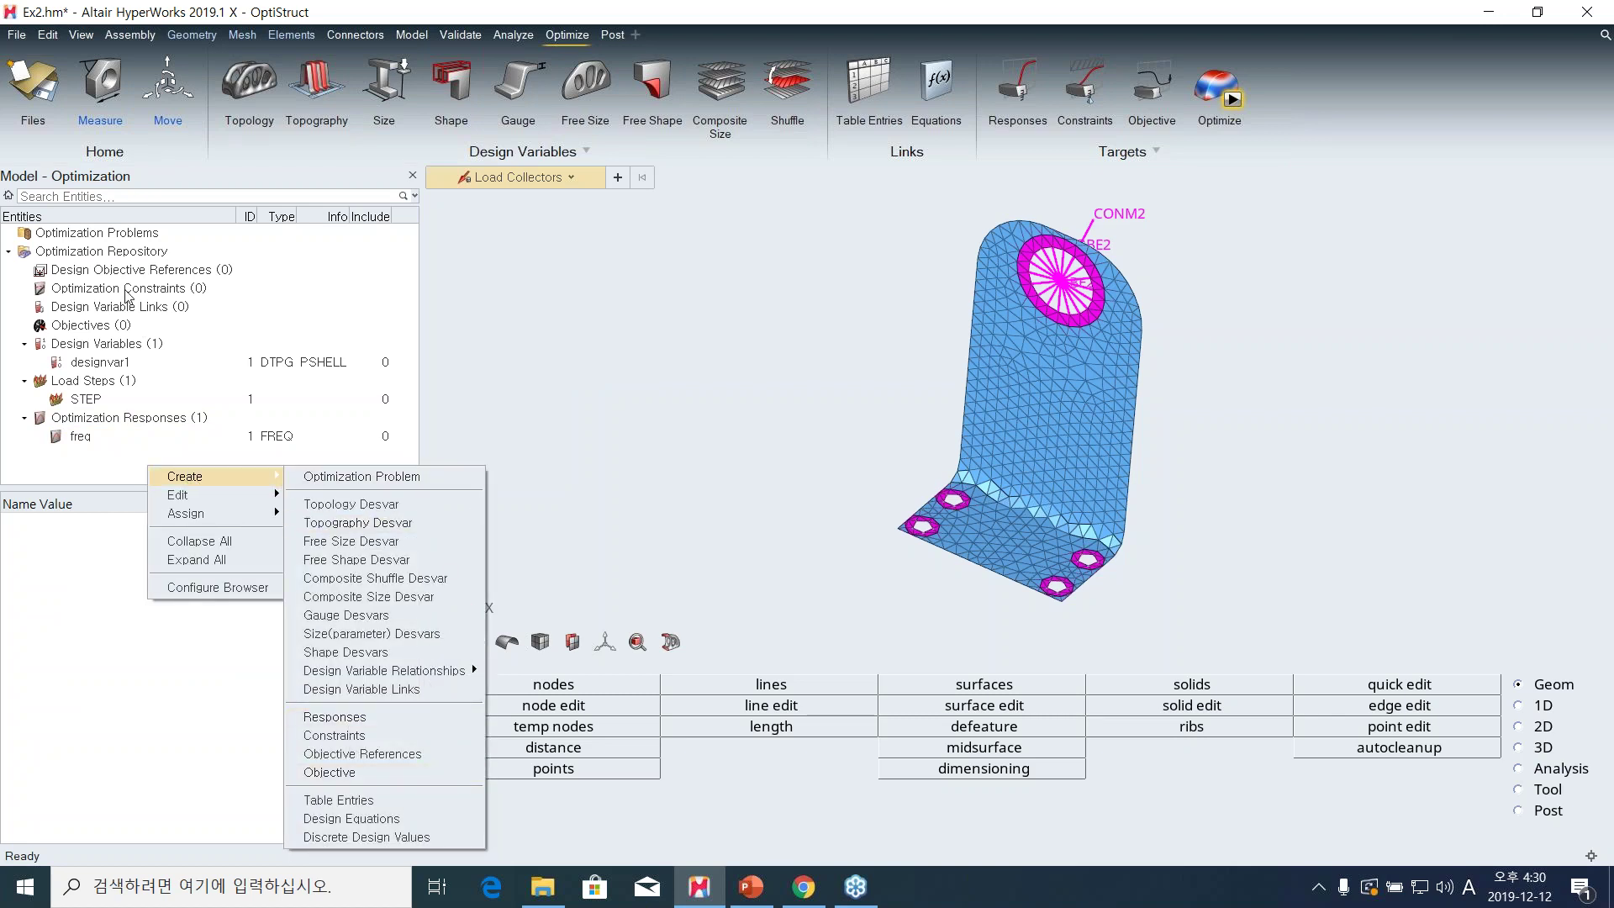
{"action": "left_click", "coordinate": [124, 465]}
{"action": "right_click", "coordinate": [123, 465]}
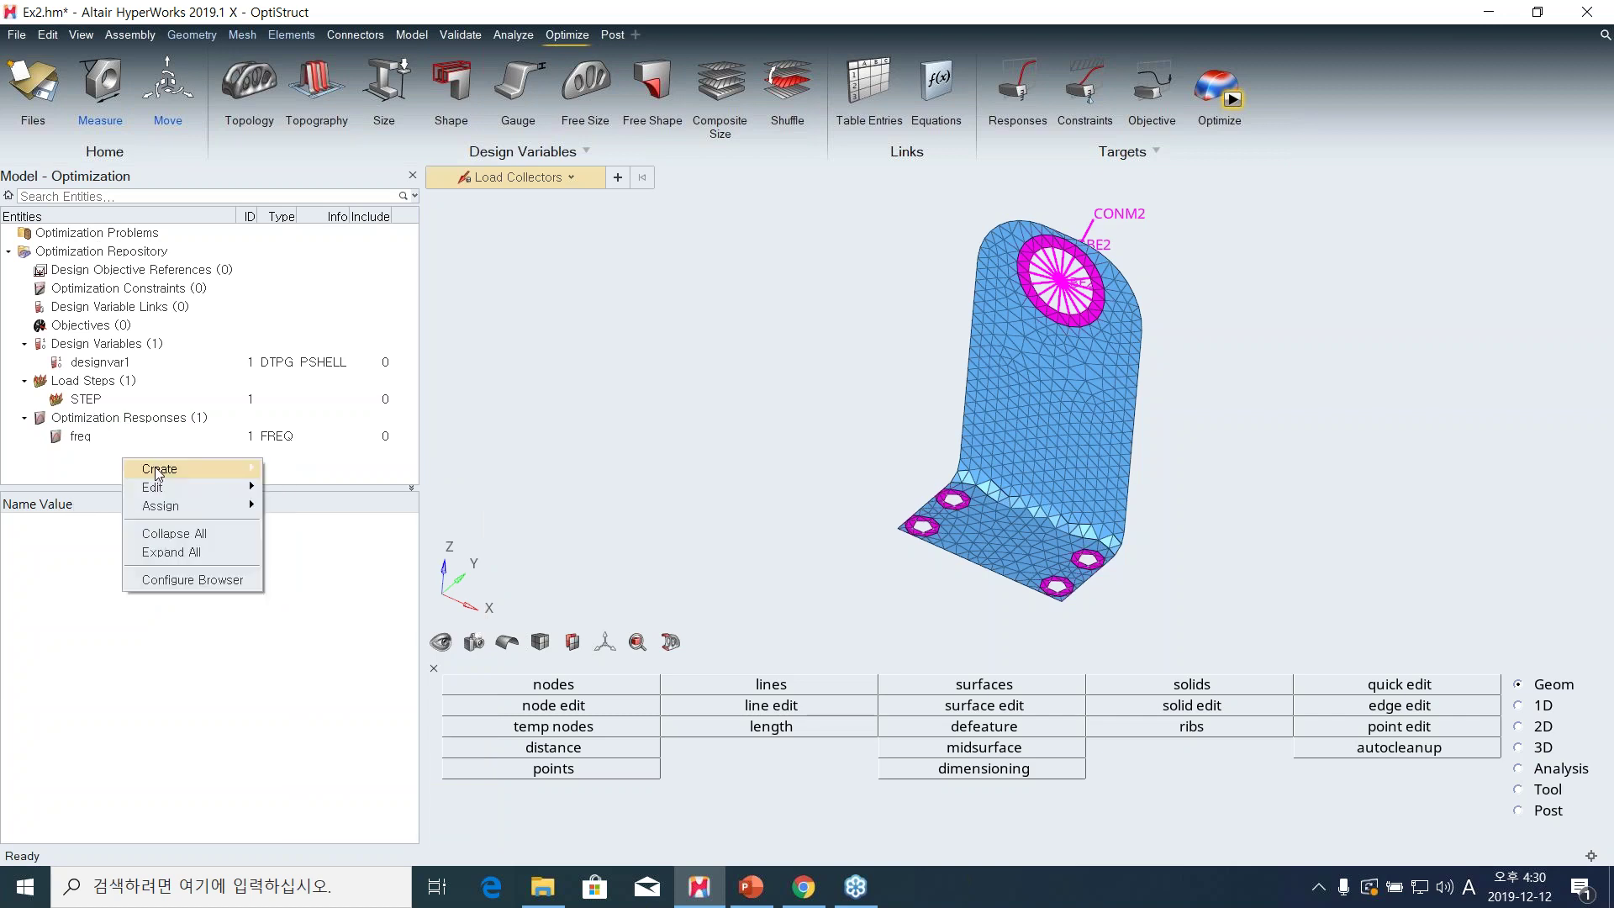
{"action": "mouse_move", "coordinate": [158, 469]}
{"action": "left_click", "coordinate": [332, 767]}
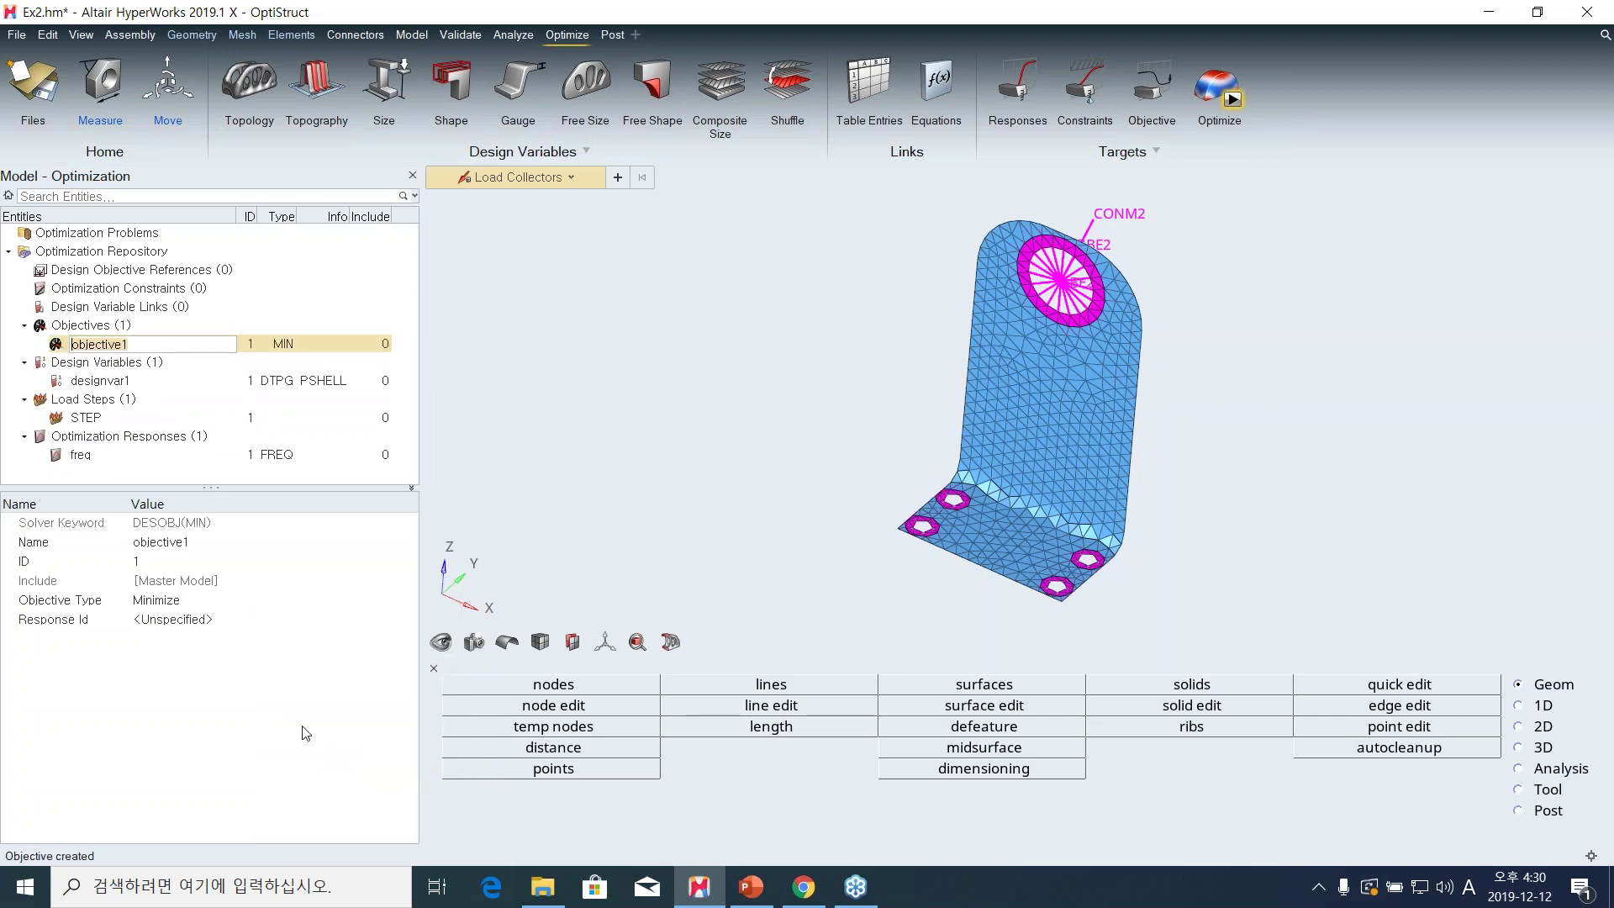
{"action": "type", "text": "freq_max"}
{"action": "key", "text": "Return"}
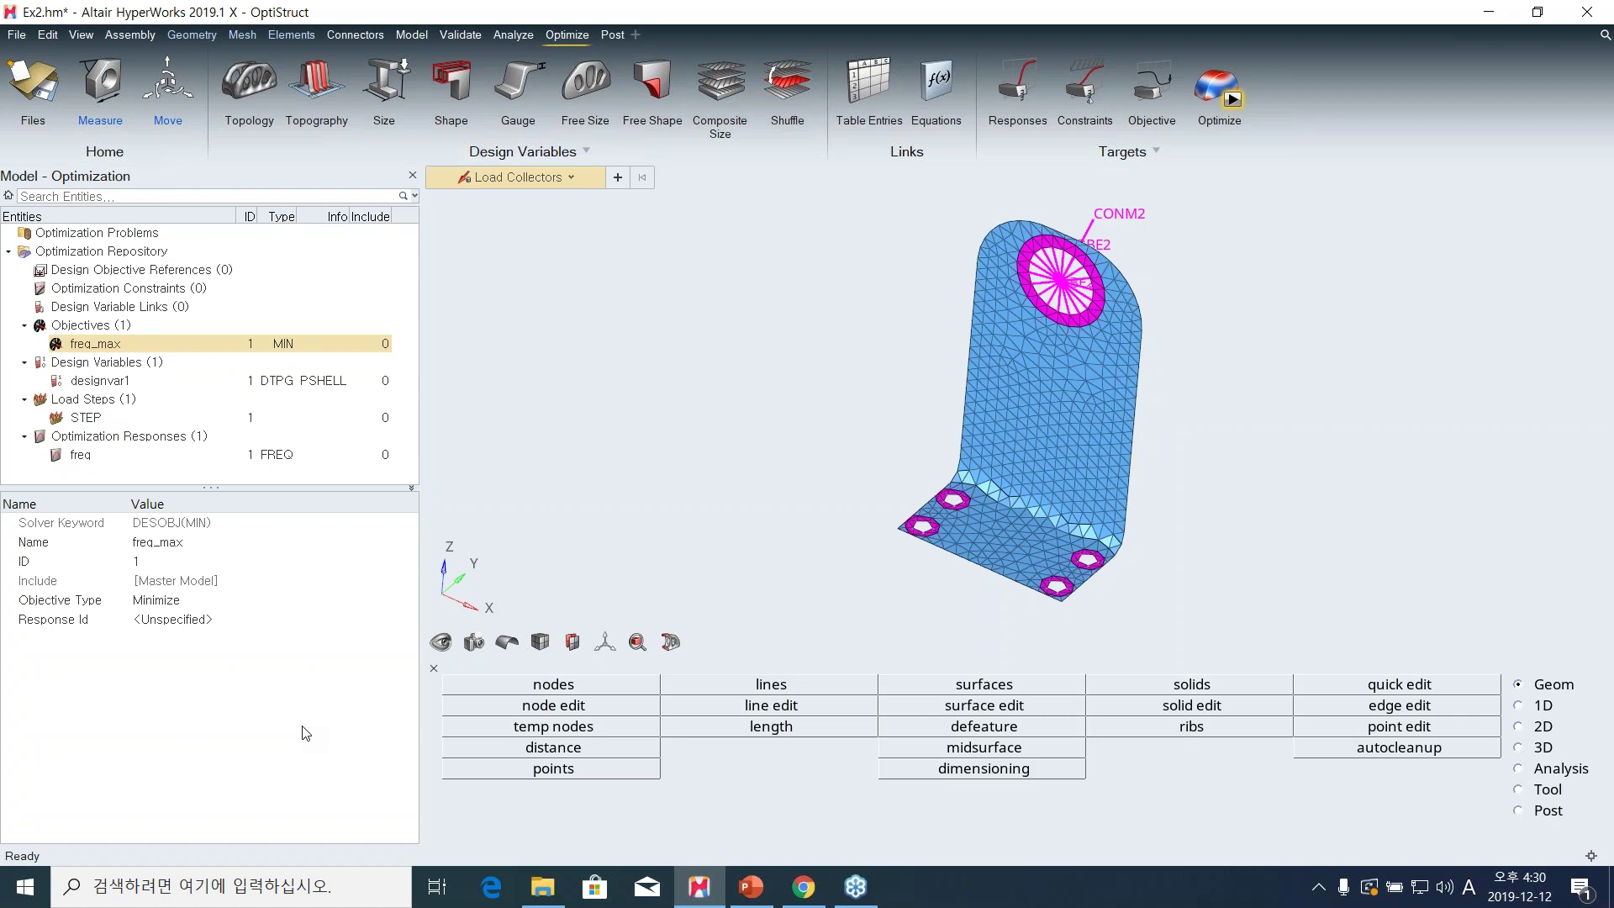
Set the freq_max objective's type to Maximize, with freq as its response and STEP as its load step.
{"action": "left_click", "coordinate": [179, 611]}
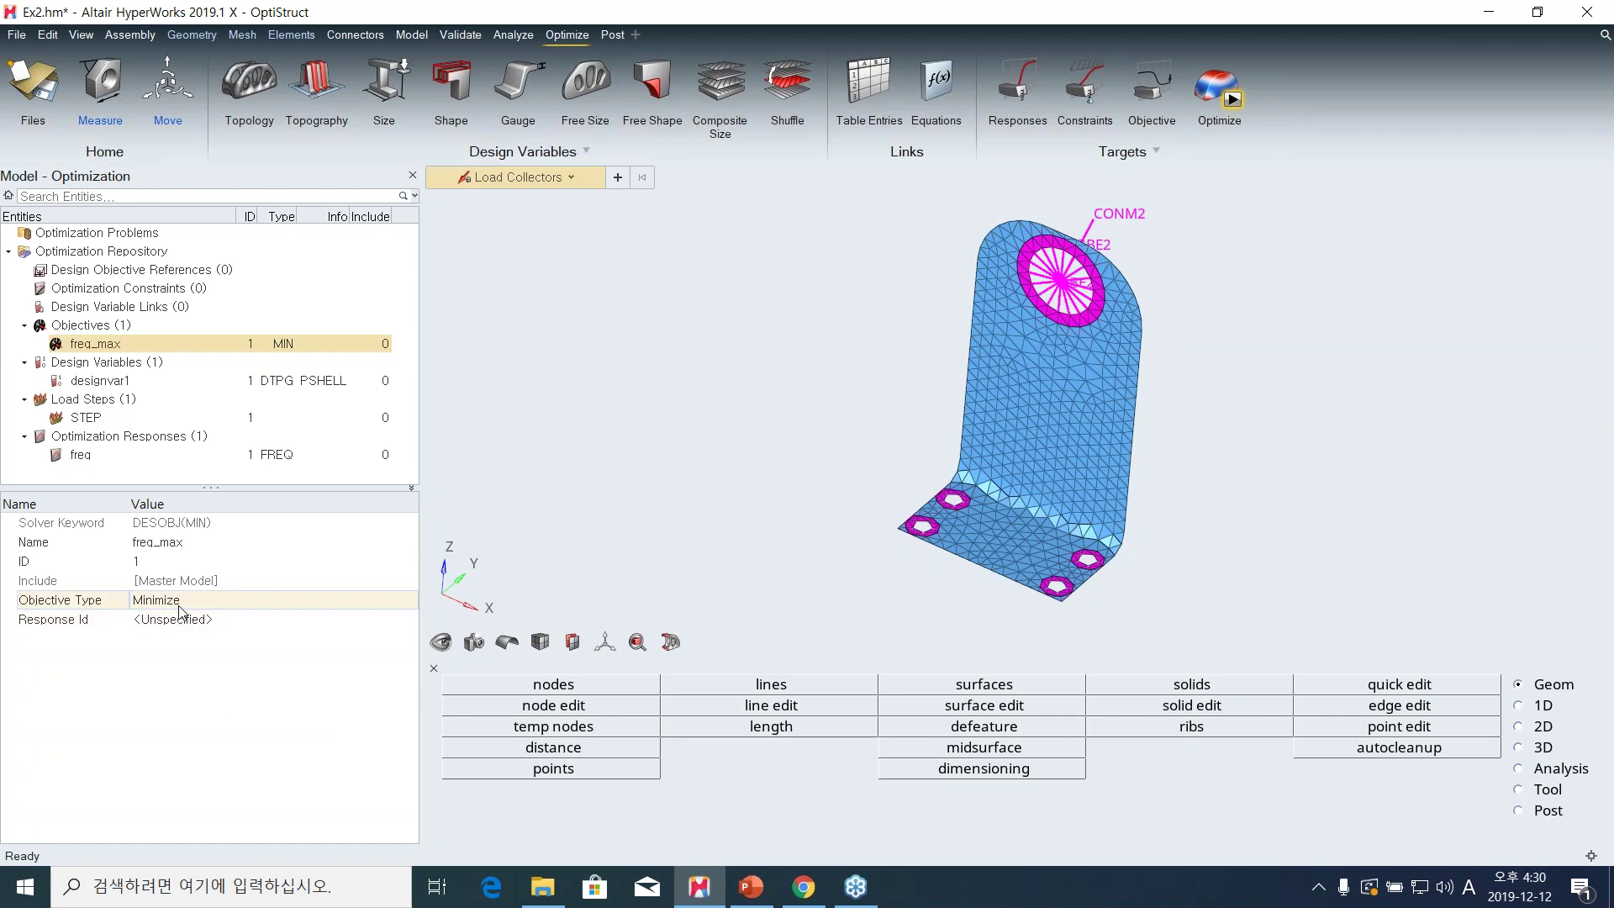
{"action": "left_click", "coordinate": [179, 601]}
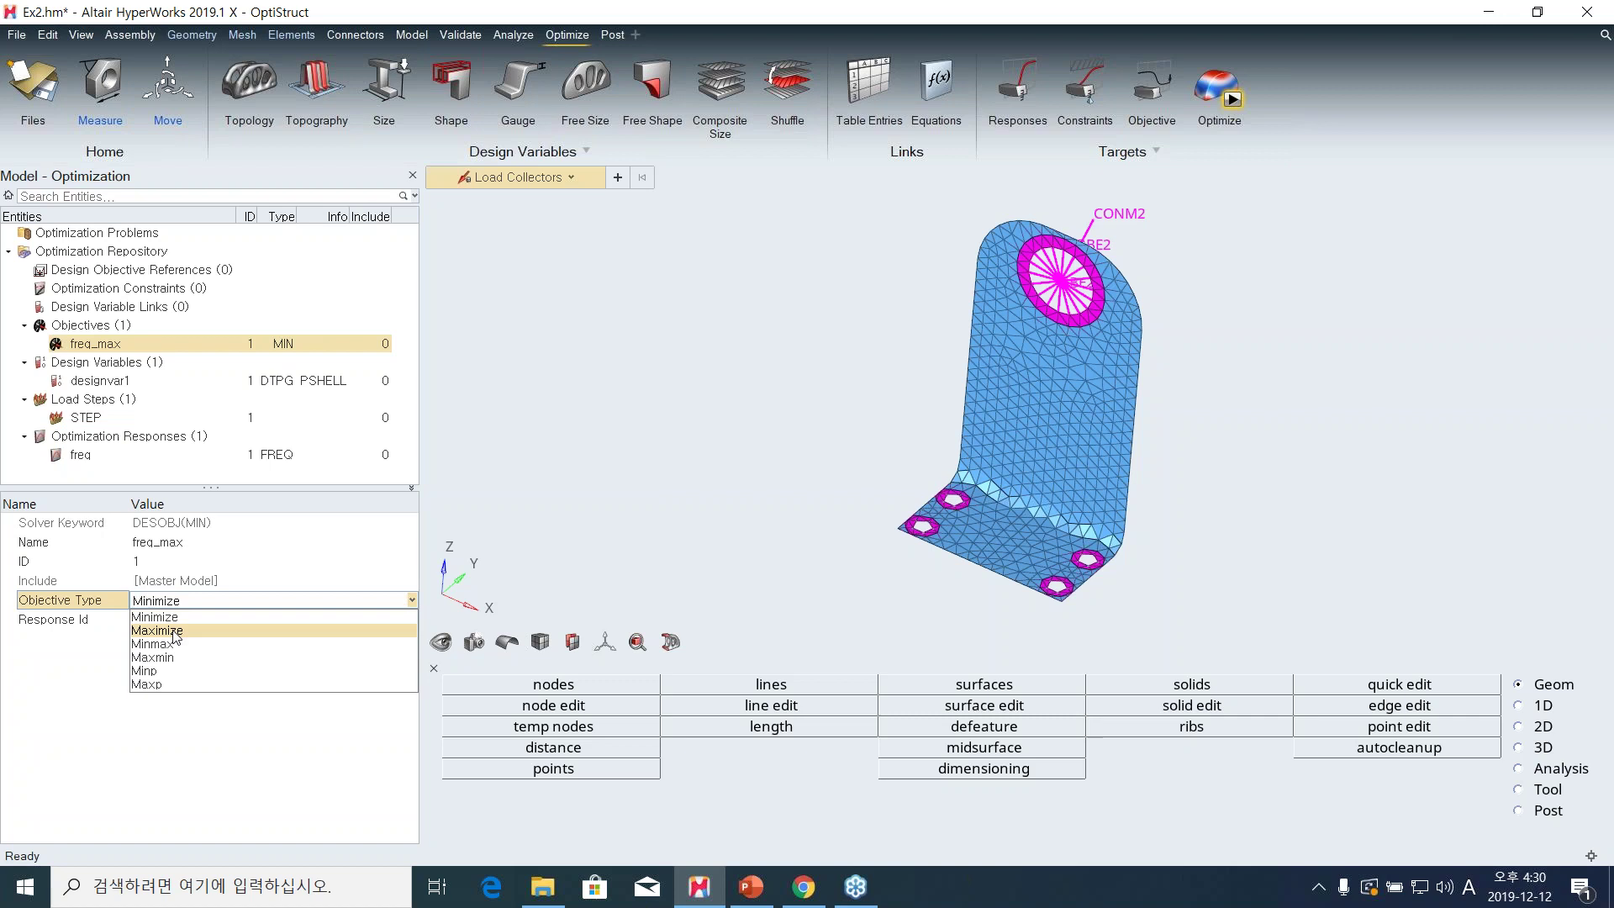
{"action": "left_click", "coordinate": [196, 629]}
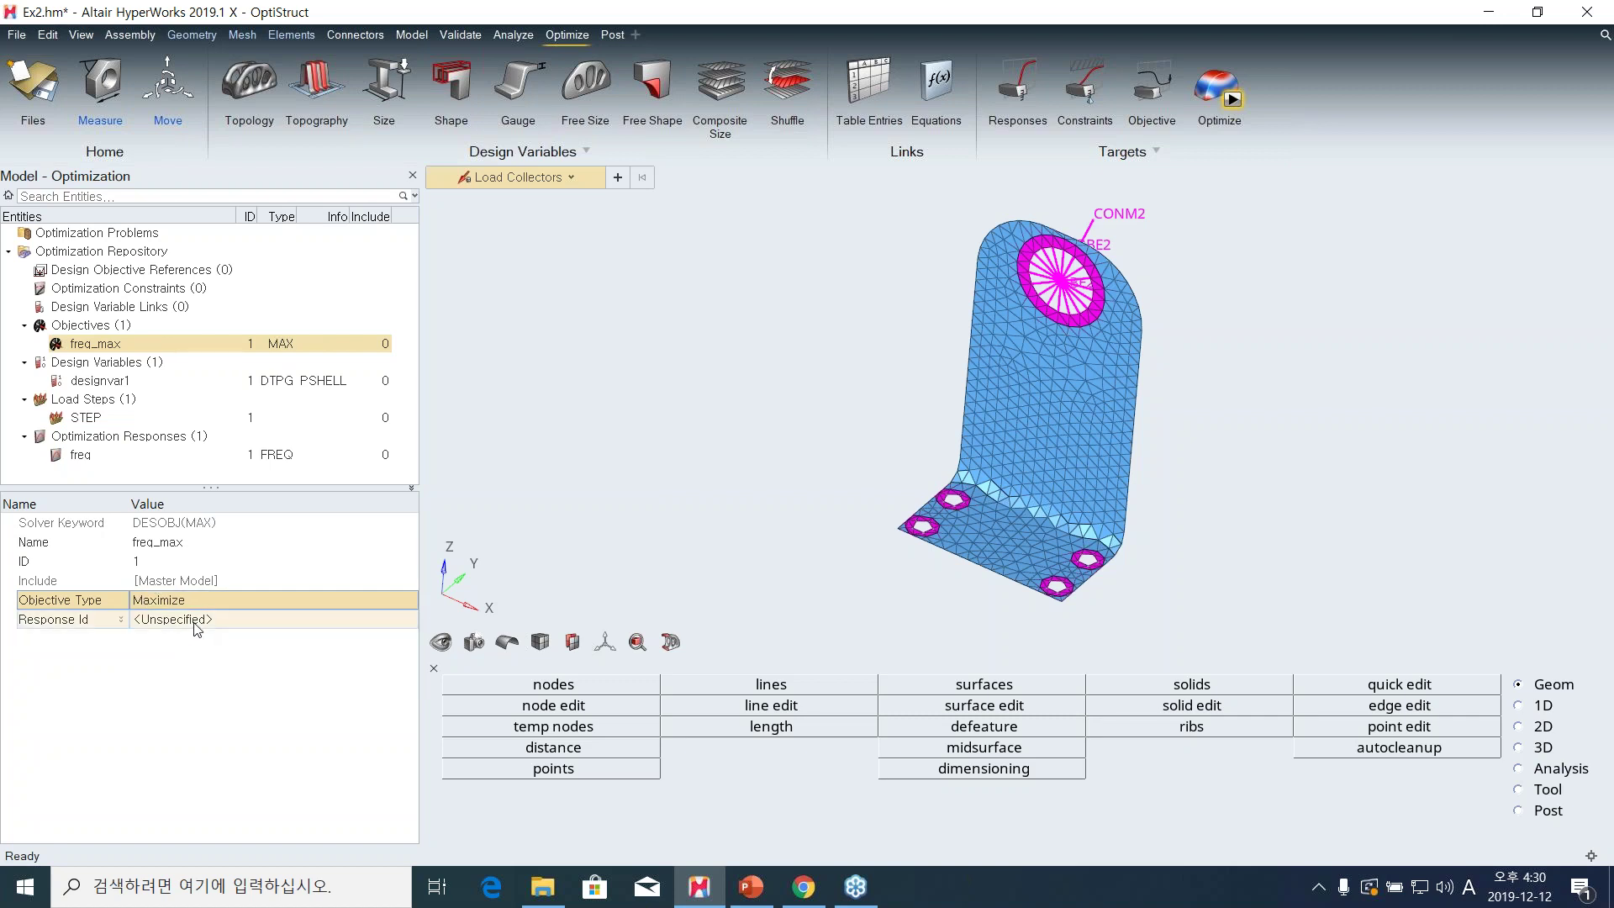
{"action": "left_click", "coordinate": [196, 629]}
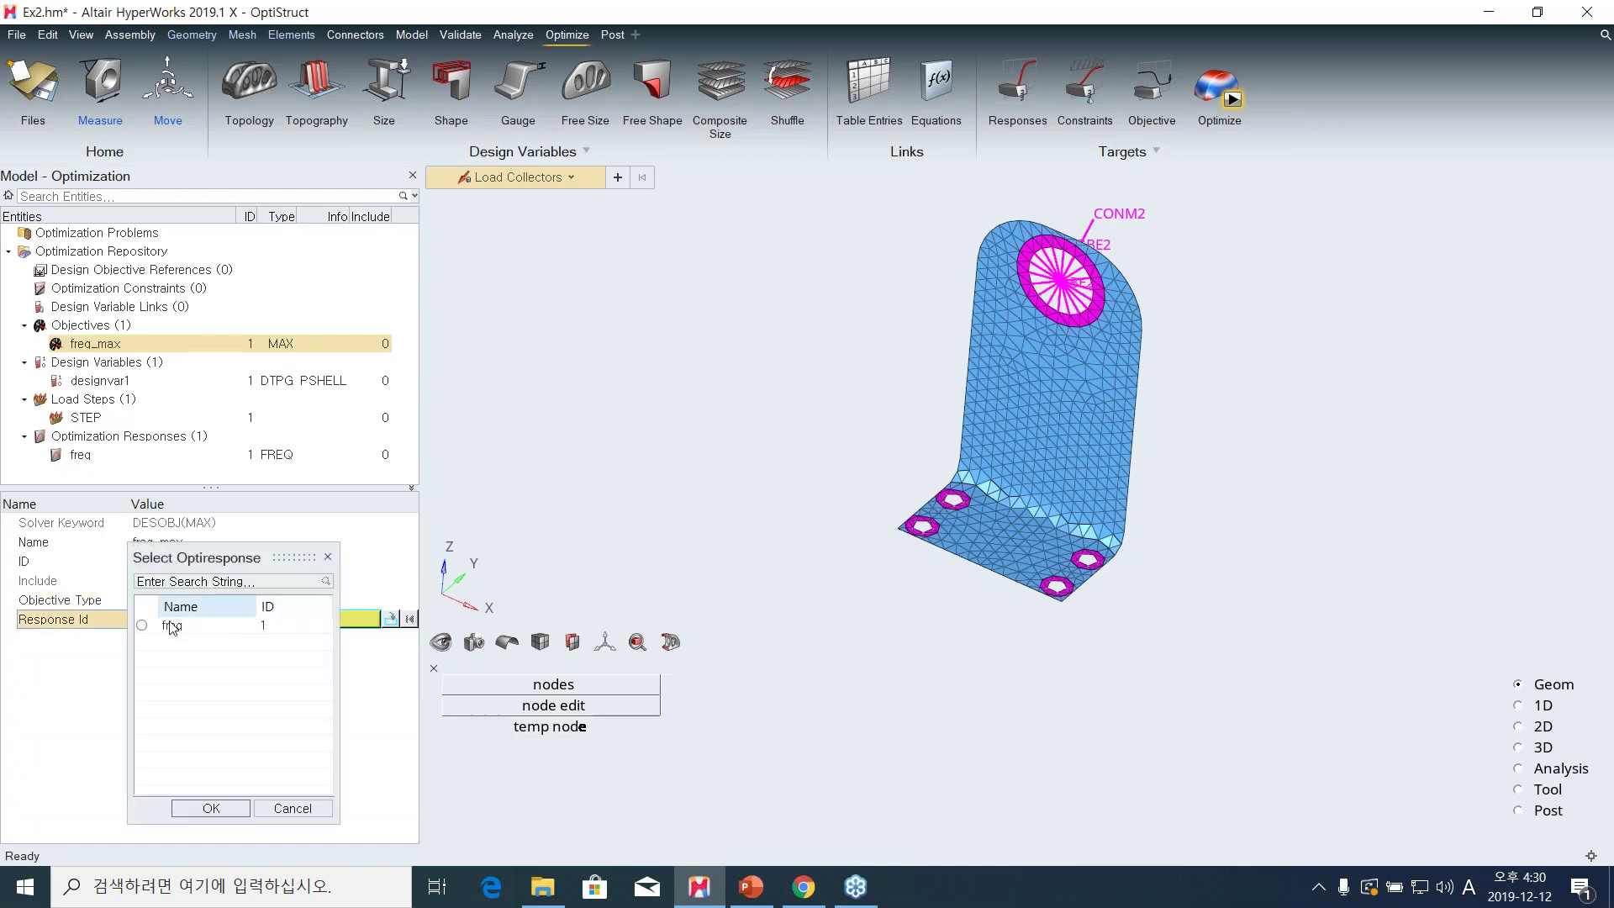
{"action": "left_click", "coordinate": [171, 627]}
{"action": "left_click", "coordinate": [210, 808]}
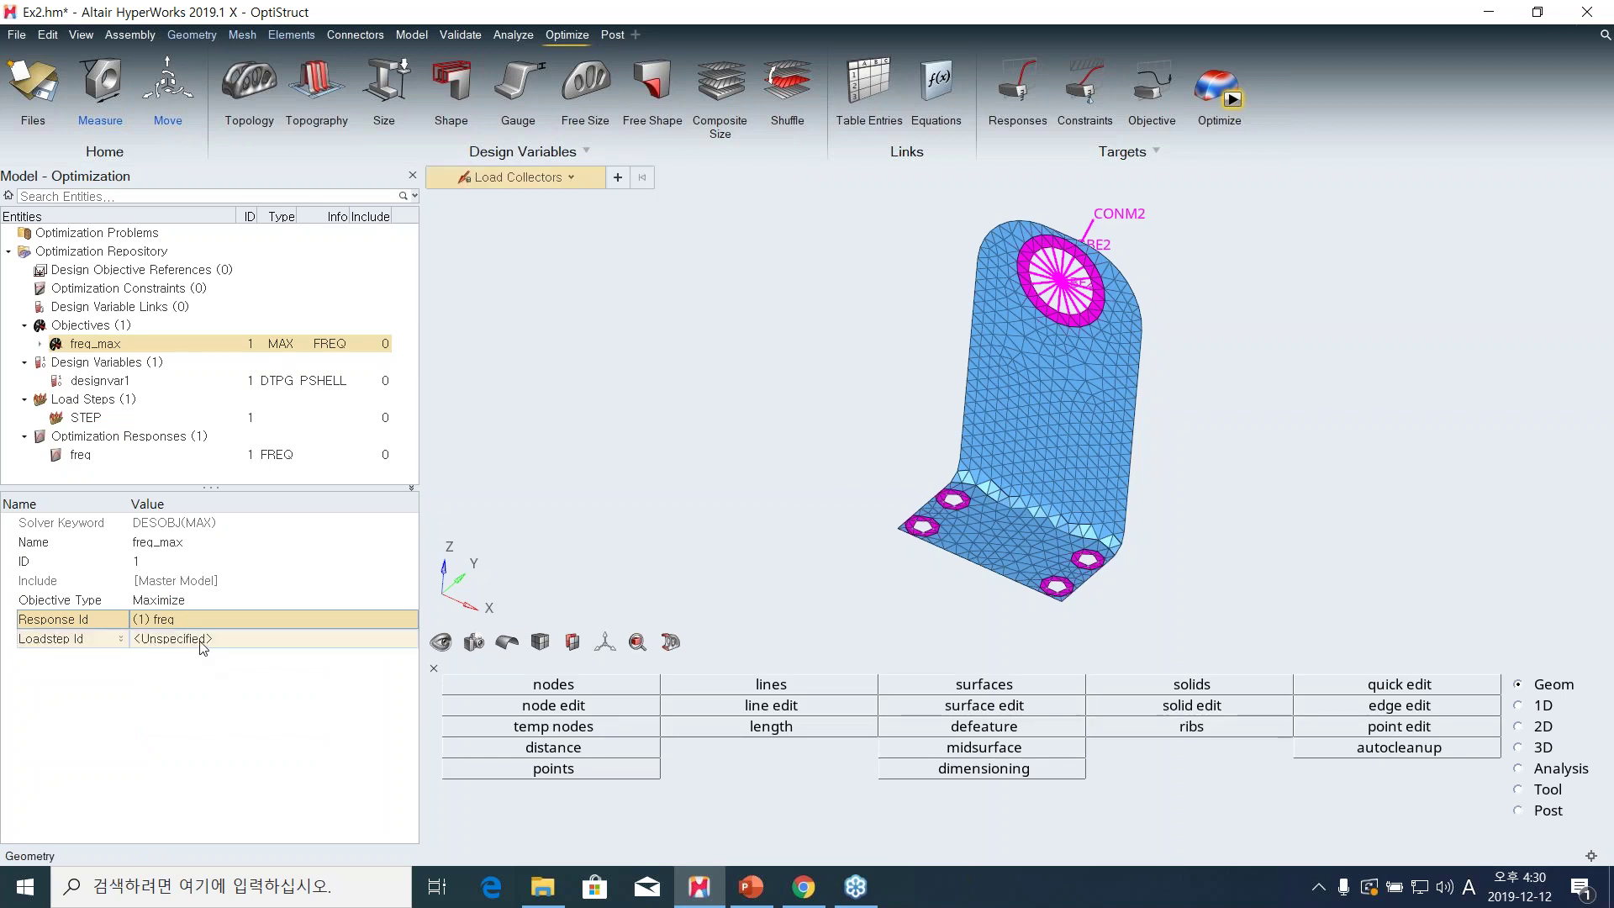
{"action": "left_click", "coordinate": [203, 641]}
{"action": "left_click", "coordinate": [142, 626]}
{"action": "left_click", "coordinate": [210, 808]}
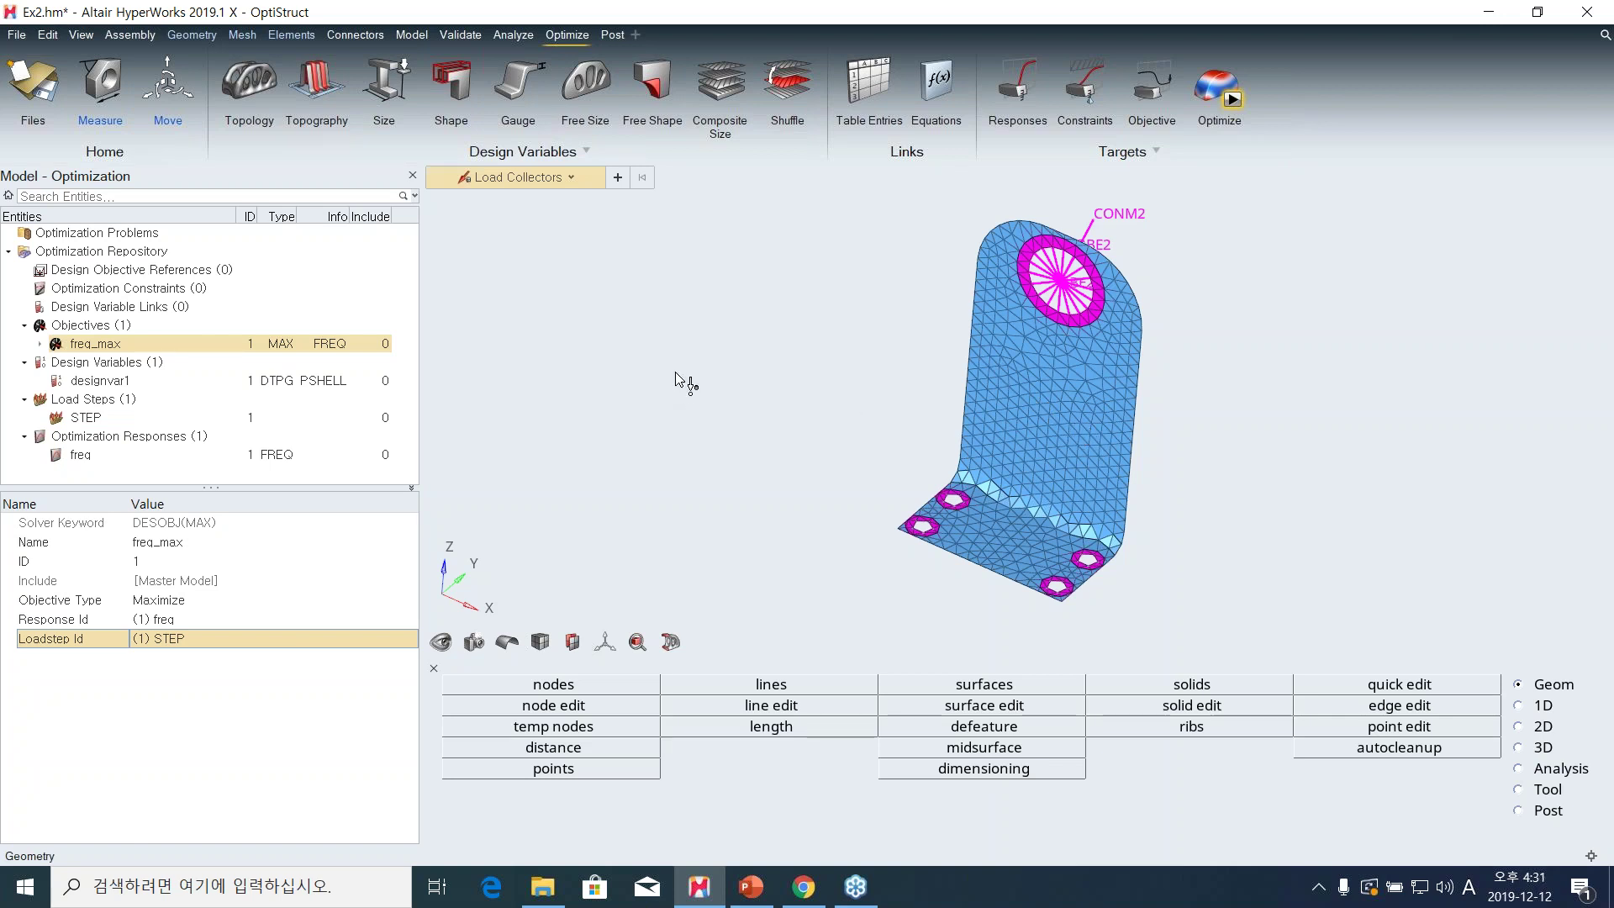
Open the model Ex3.hm from the Ex3 folder inside Dec12.
{"action": "left_click", "coordinate": [33, 84]}
{"action": "left_click", "coordinate": [265, 179]}
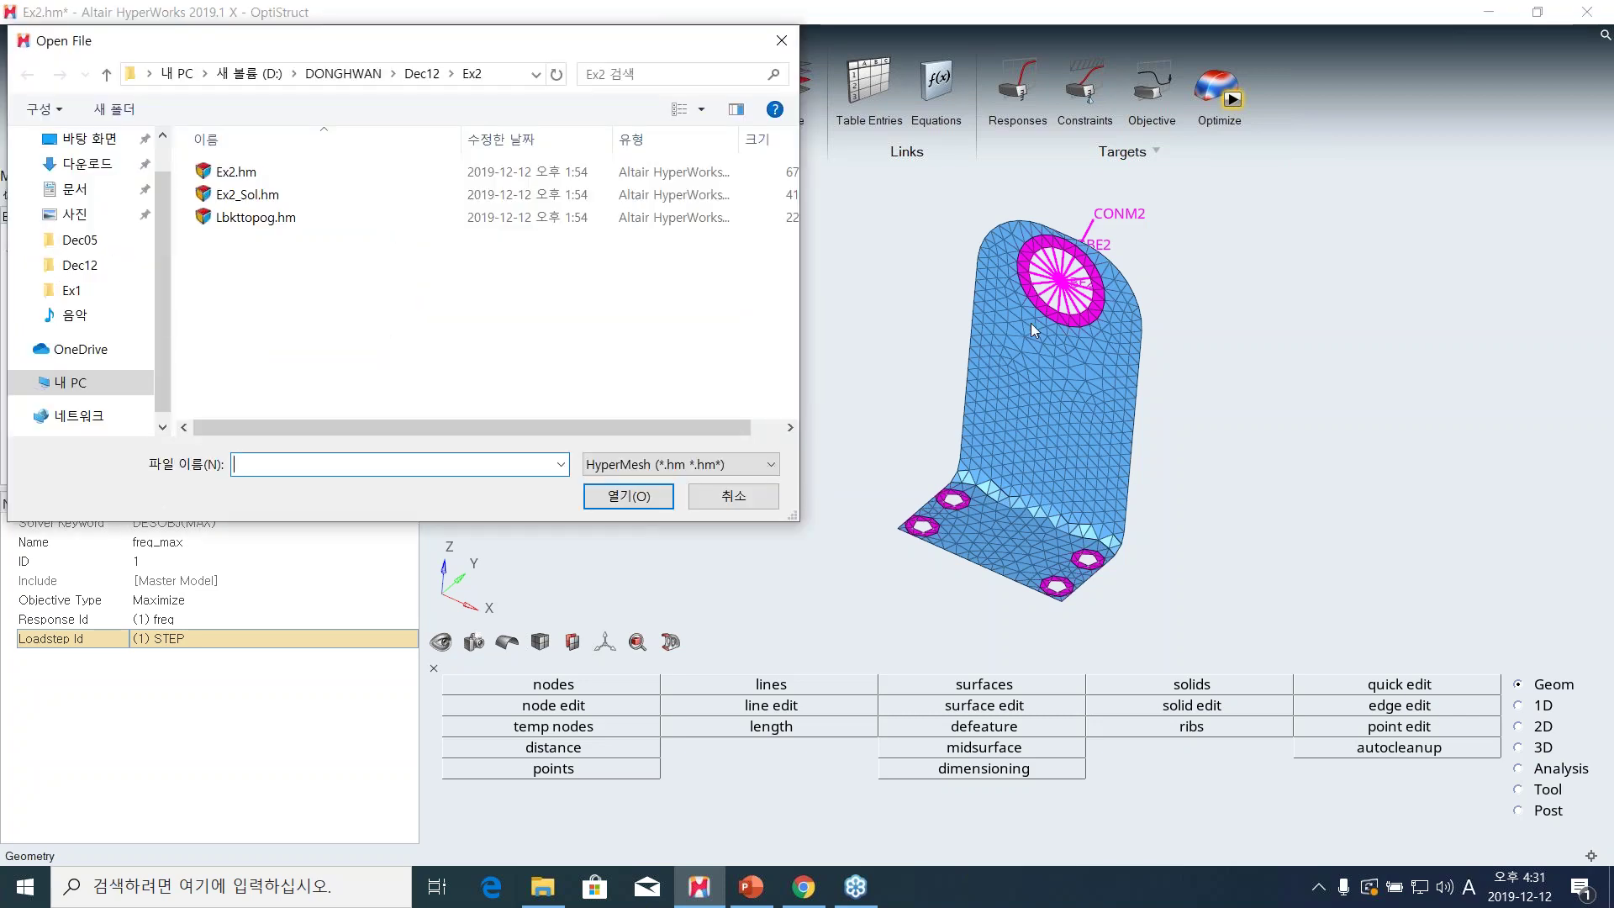
{"action": "left_click", "coordinate": [419, 77]}
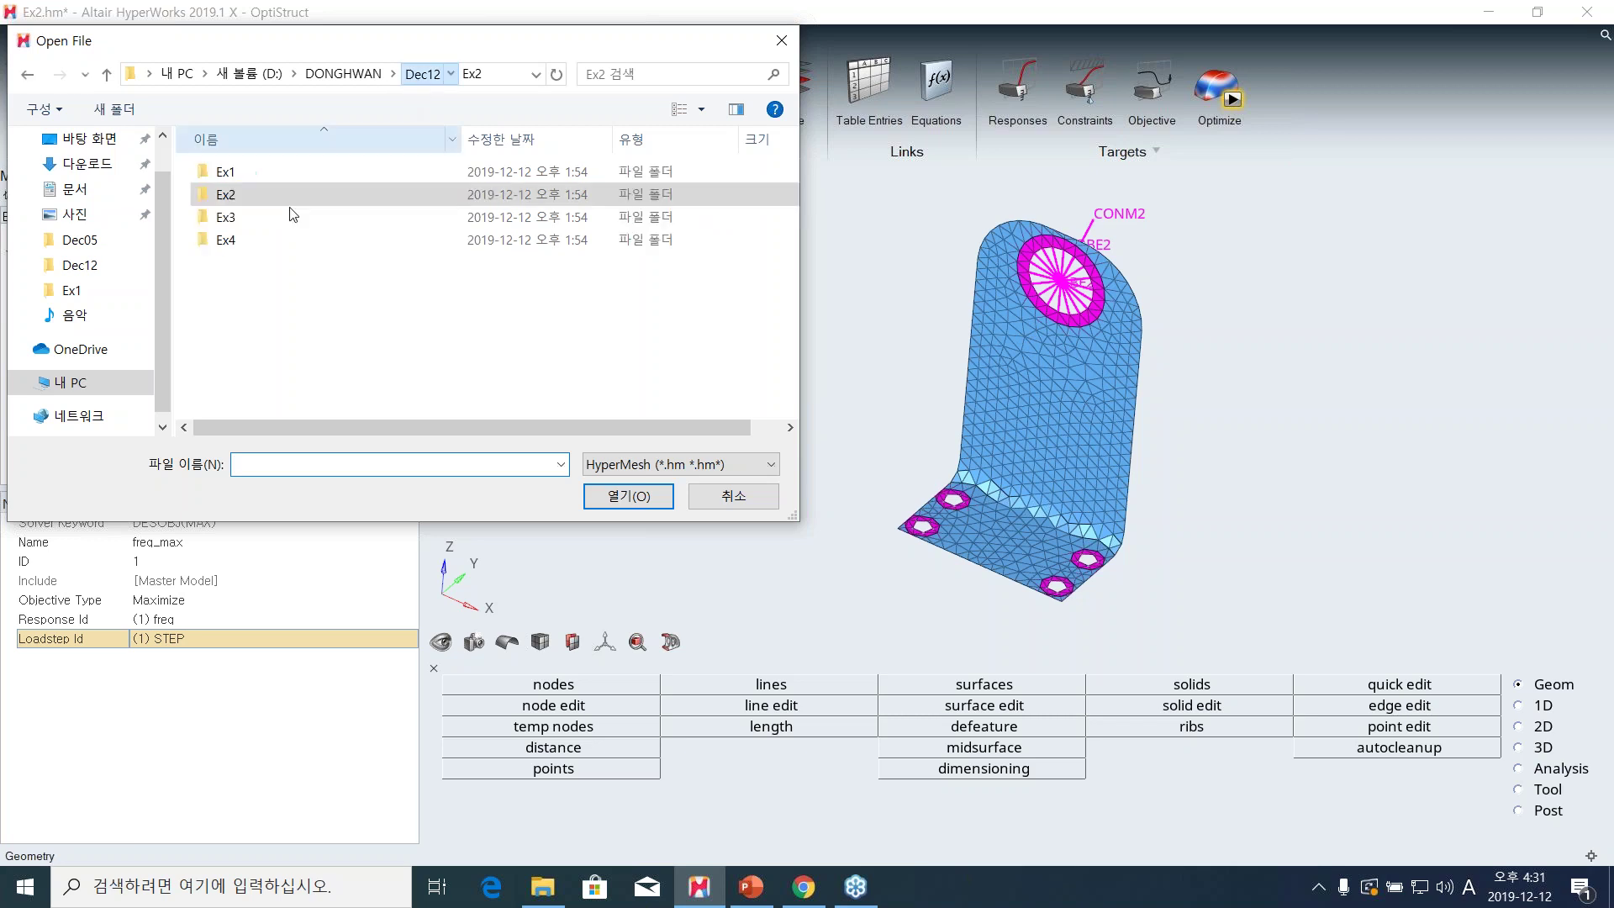
{"action": "double_click", "coordinate": [248, 220]}
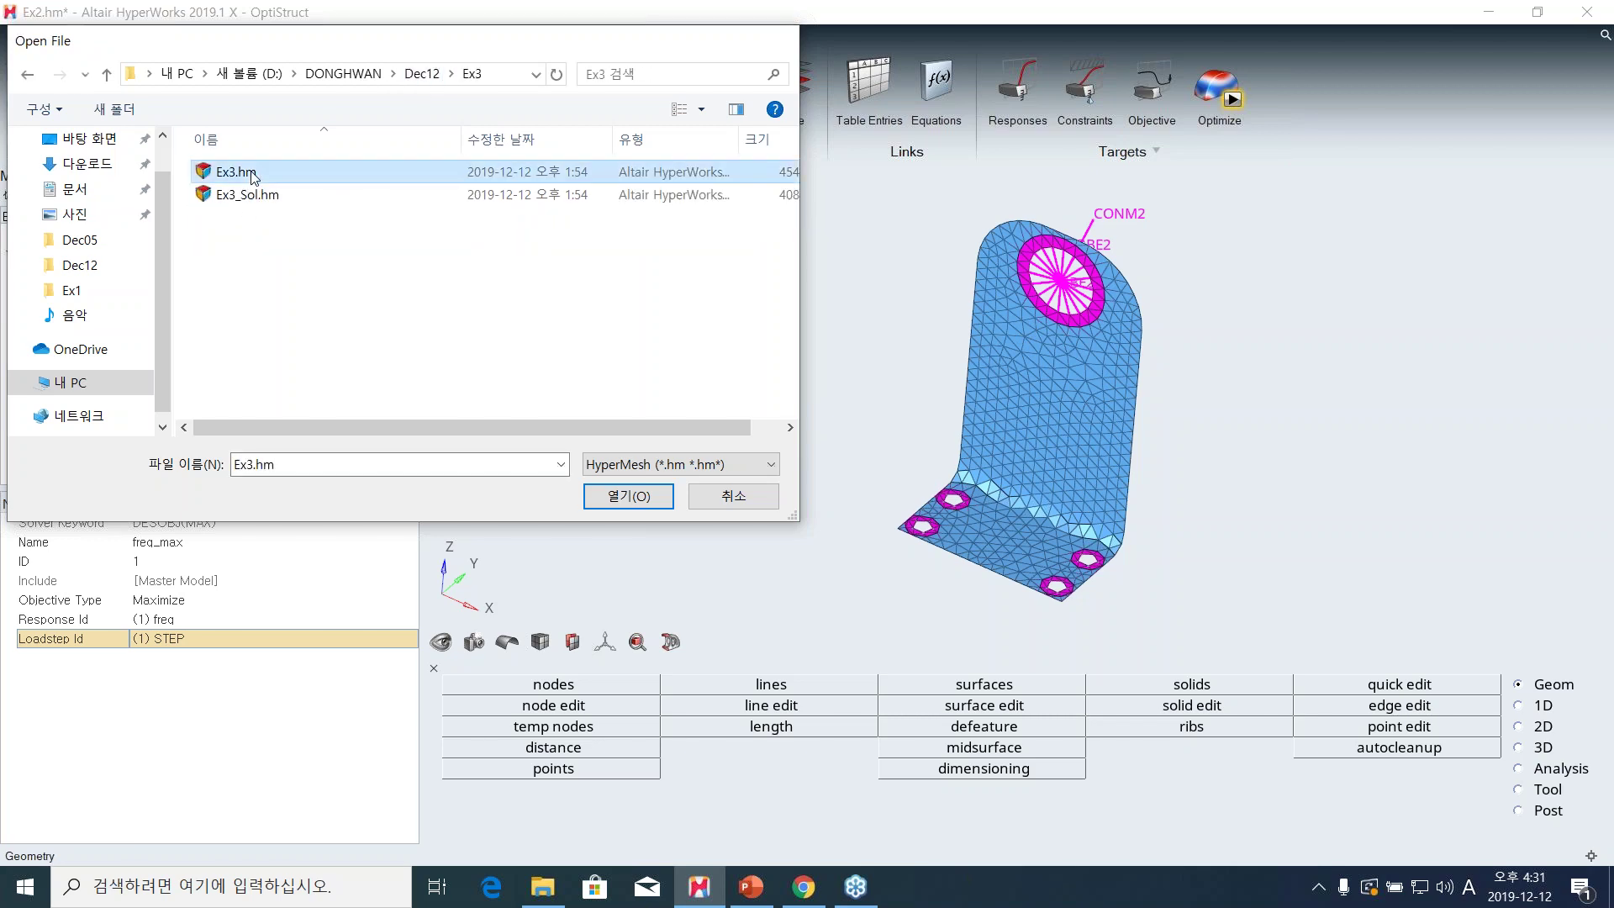
{"action": "double_click", "coordinate": [251, 171]}
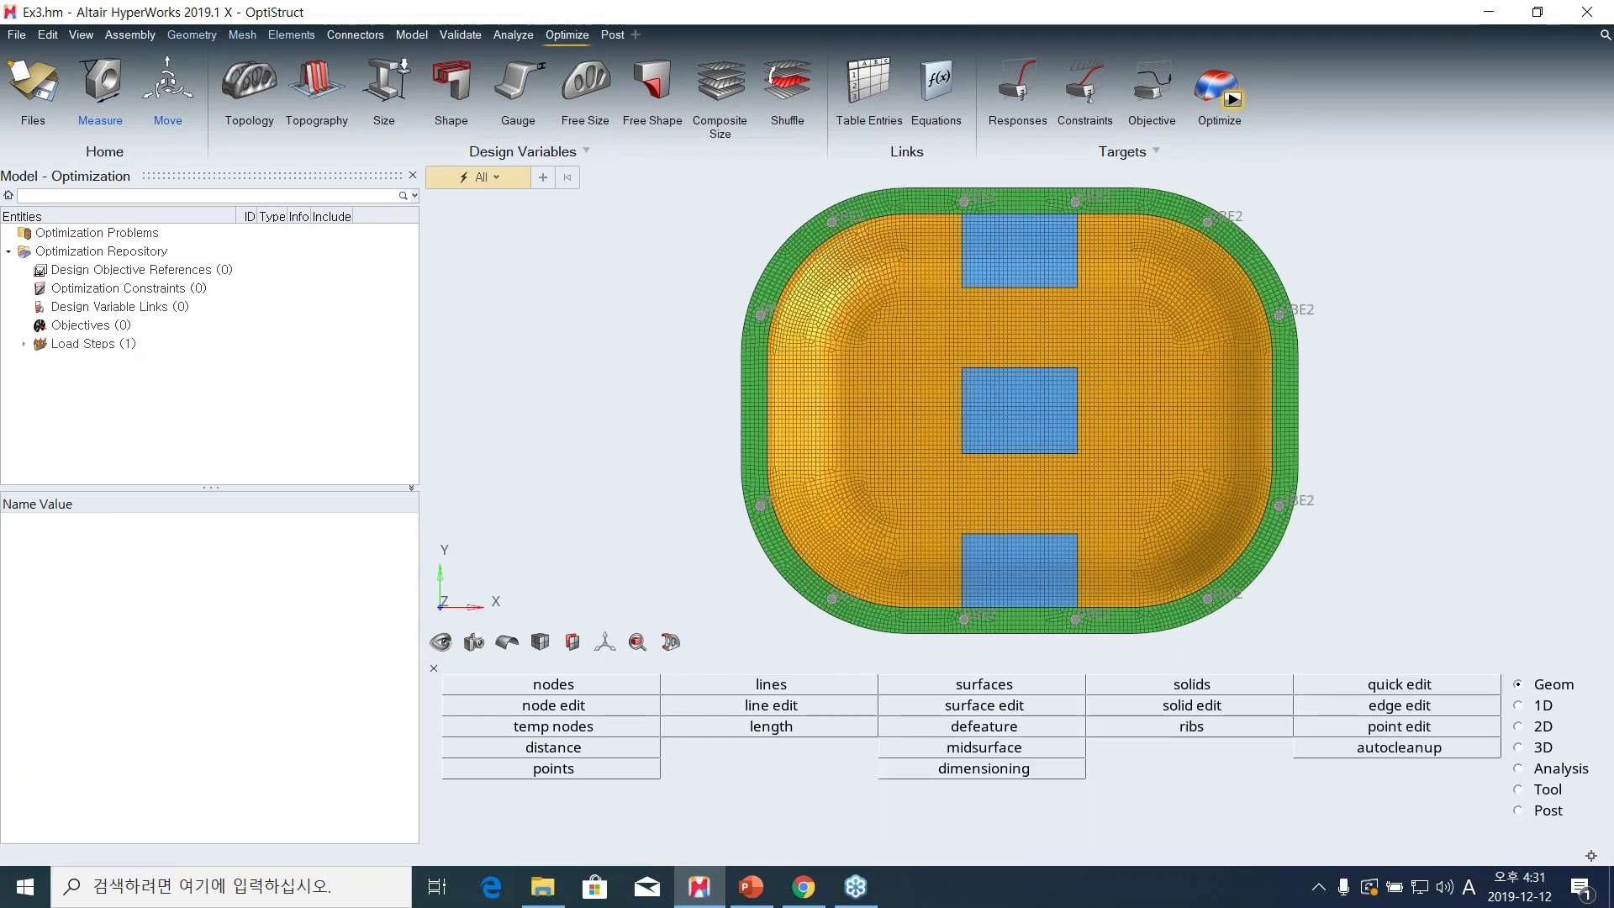
Create a topography design variable applied to the design property.
{"action": "left_click", "coordinate": [320, 76]}
{"action": "mouse_move", "coordinate": [651, 182]}
{"action": "left_mouse_down"}
{"action": "mouse_move", "coordinate": [661, 164]}
{"action": "mouse_move", "coordinate": [645, 164]}
{"action": "left_mouse_up"}
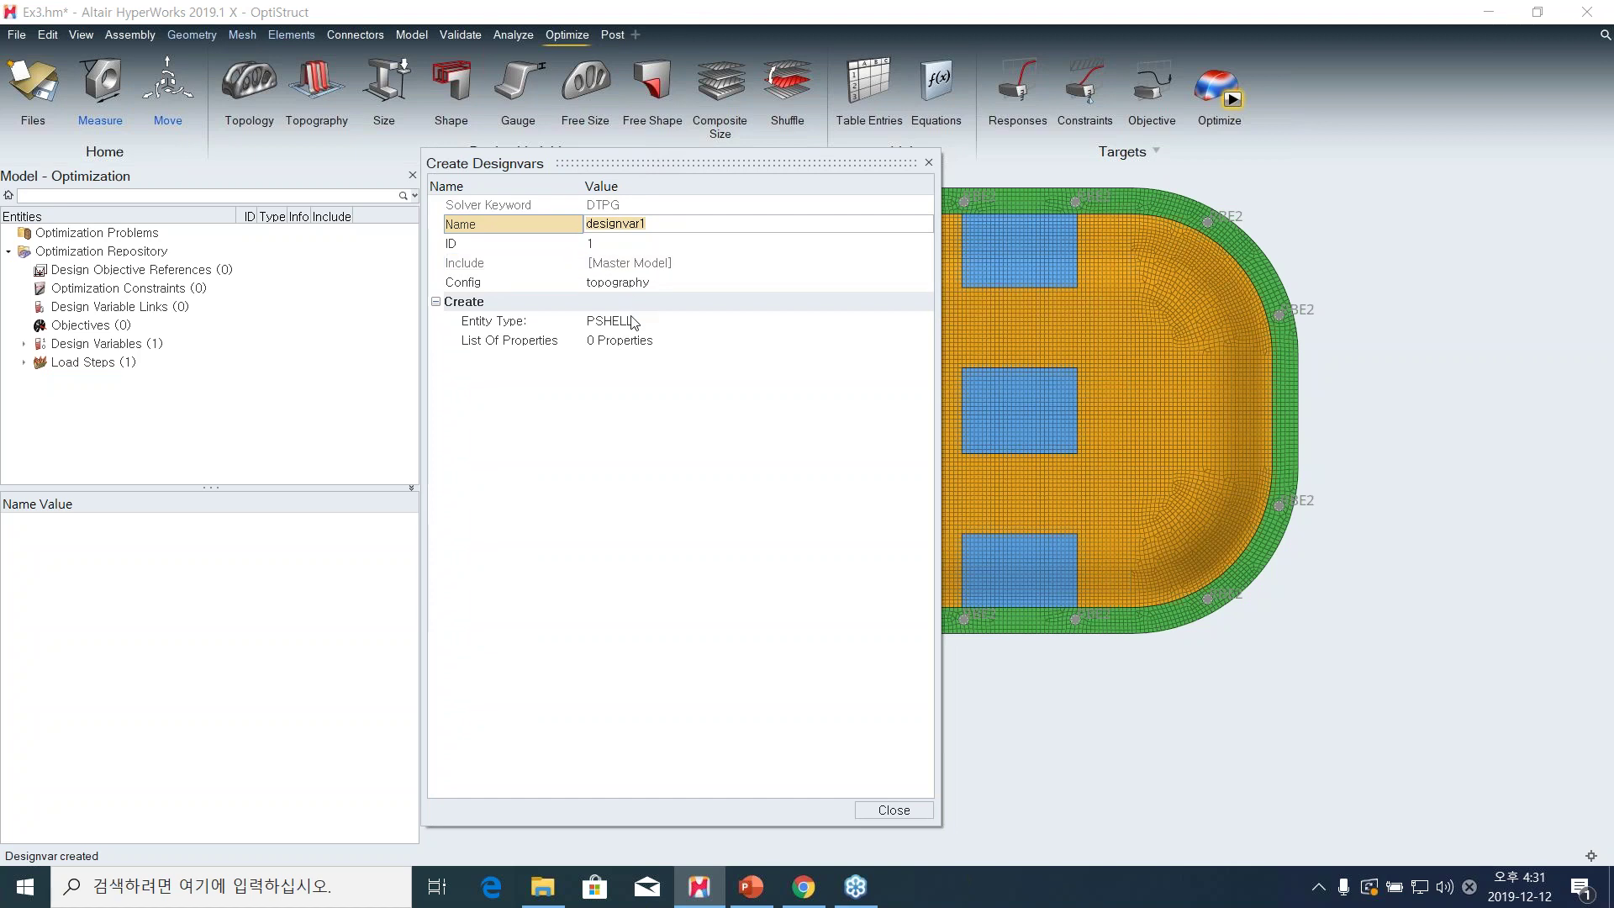
{"action": "left_click", "coordinate": [626, 343]}
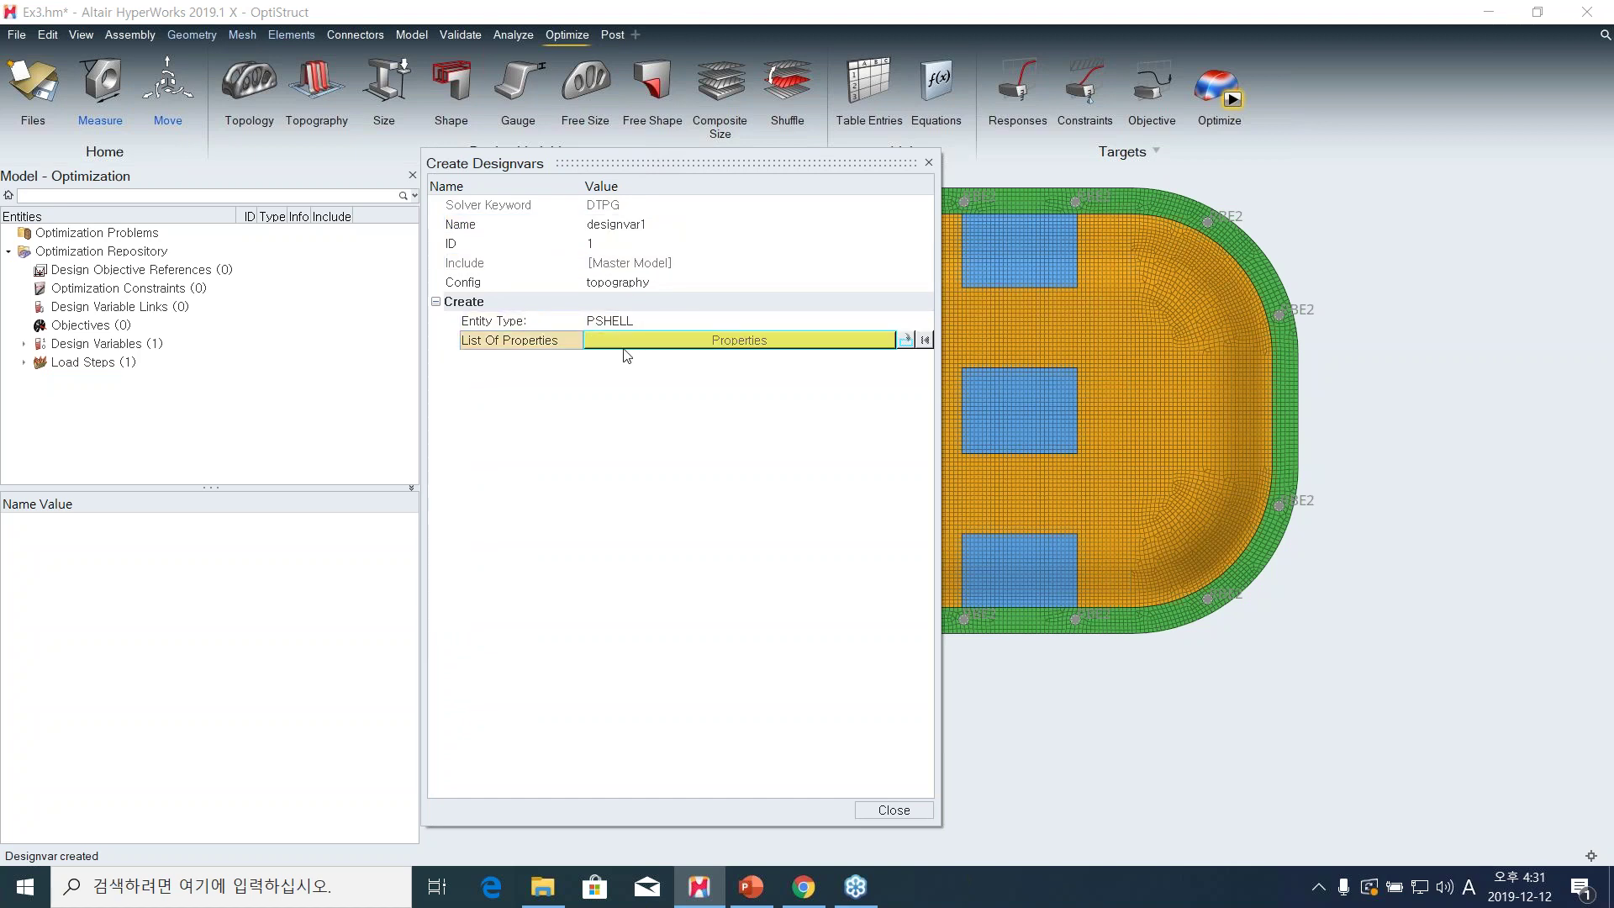
{"action": "left_click", "coordinate": [624, 345]}
{"action": "left_click", "coordinate": [517, 444]}
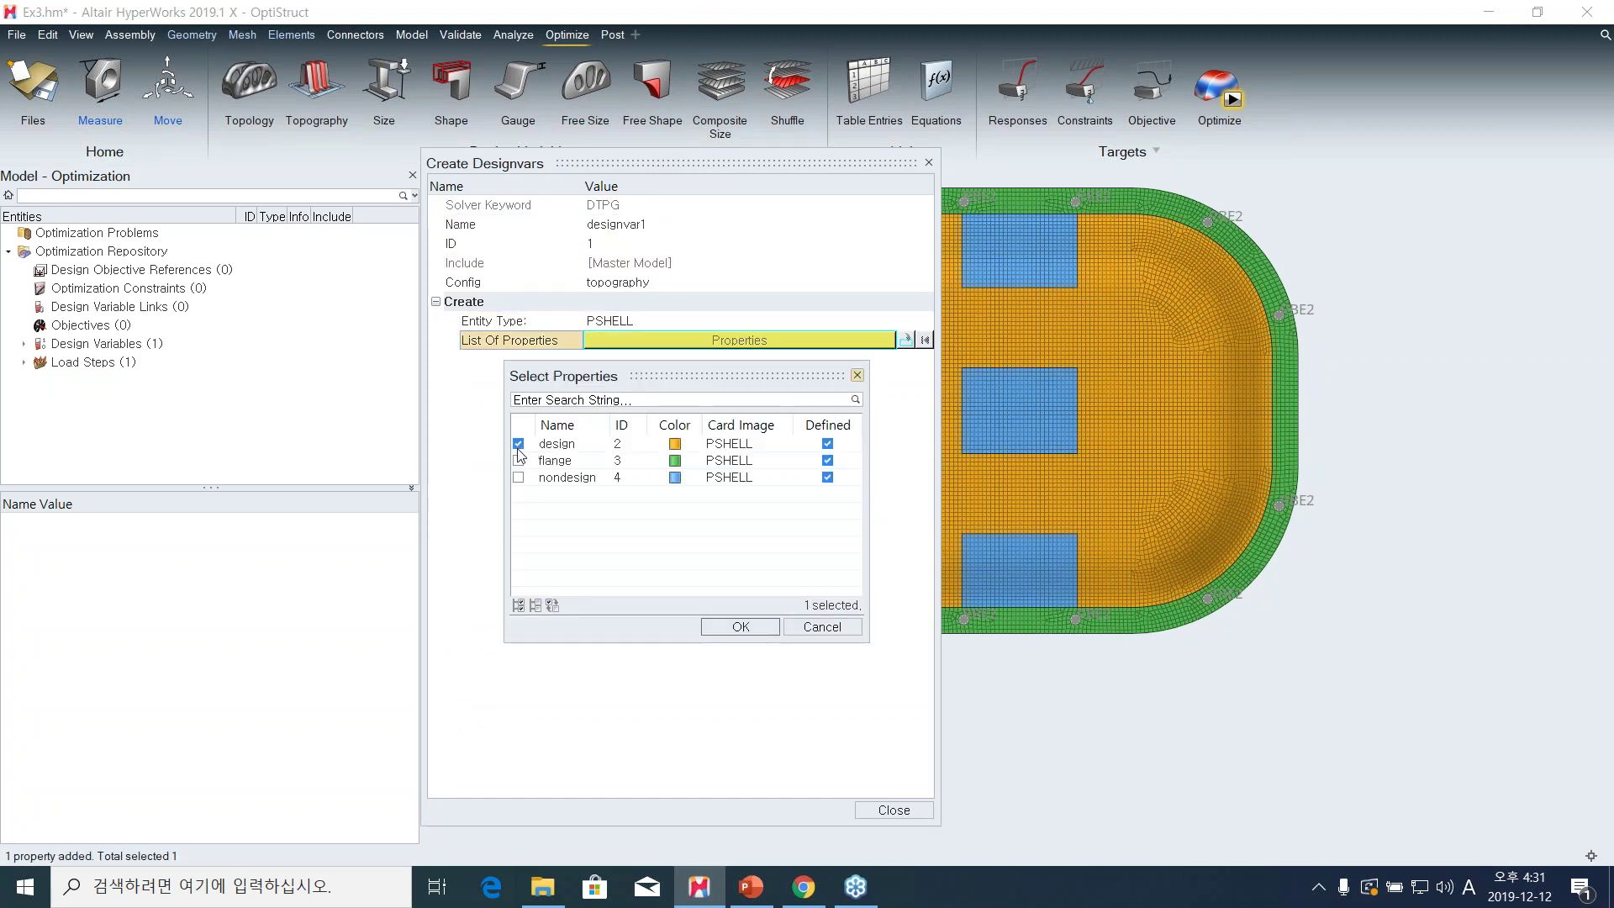
{"action": "left_click", "coordinate": [741, 627]}
{"action": "middle_click", "coordinate": [1142, 219]}
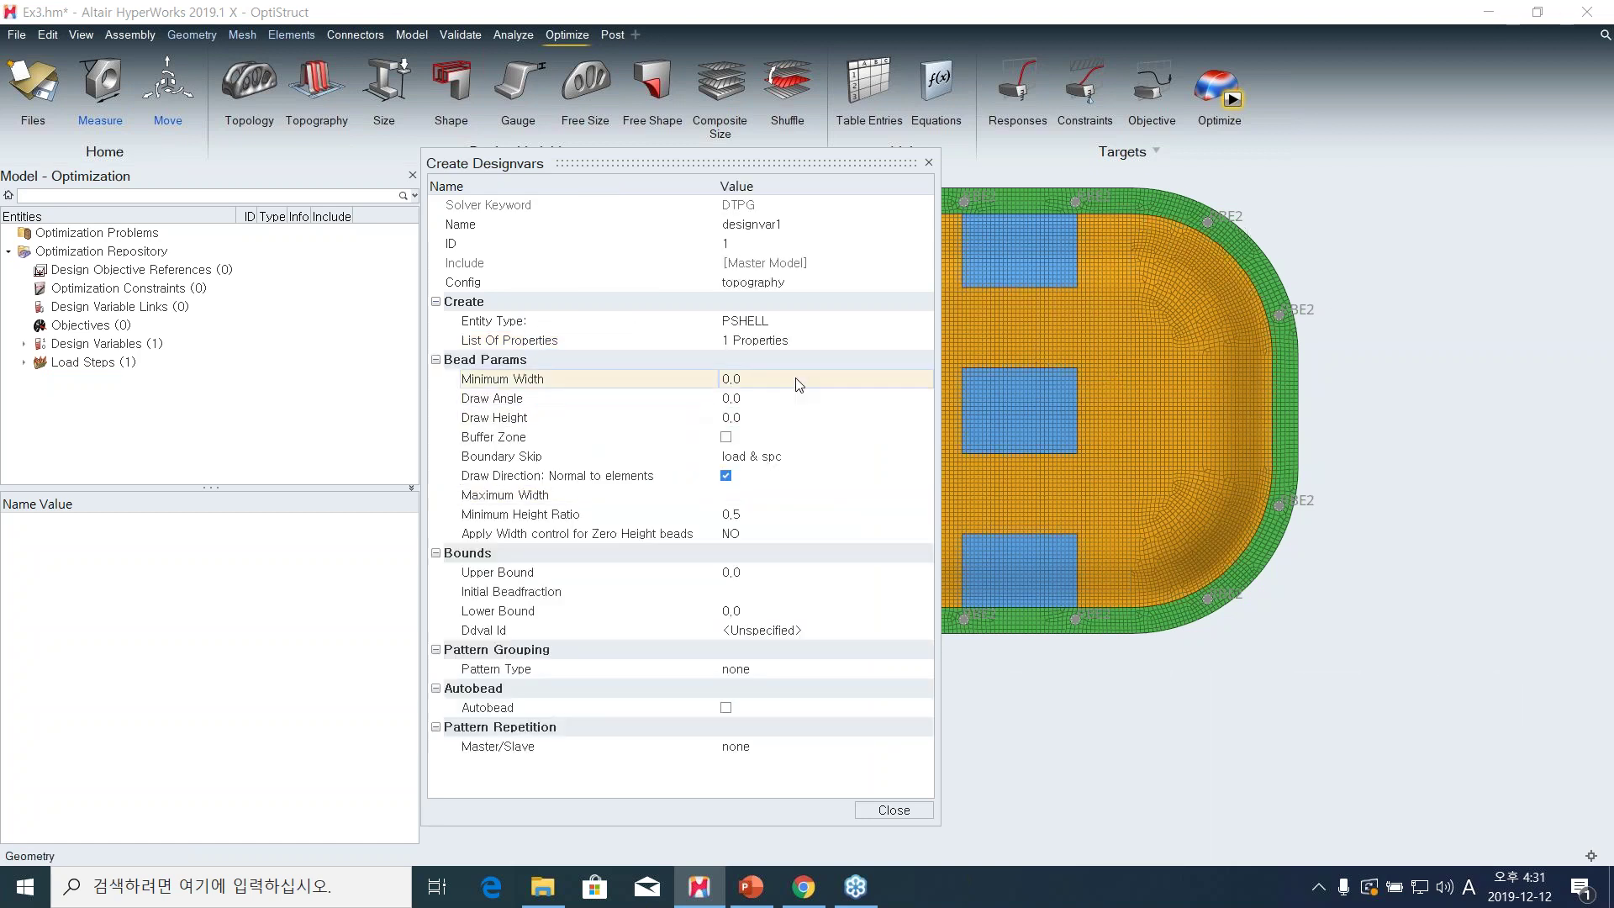
Set the topography design variable's minimum bead width to 6 and its draw angle to 60.
{"action": "left_click", "coordinate": [798, 384]}
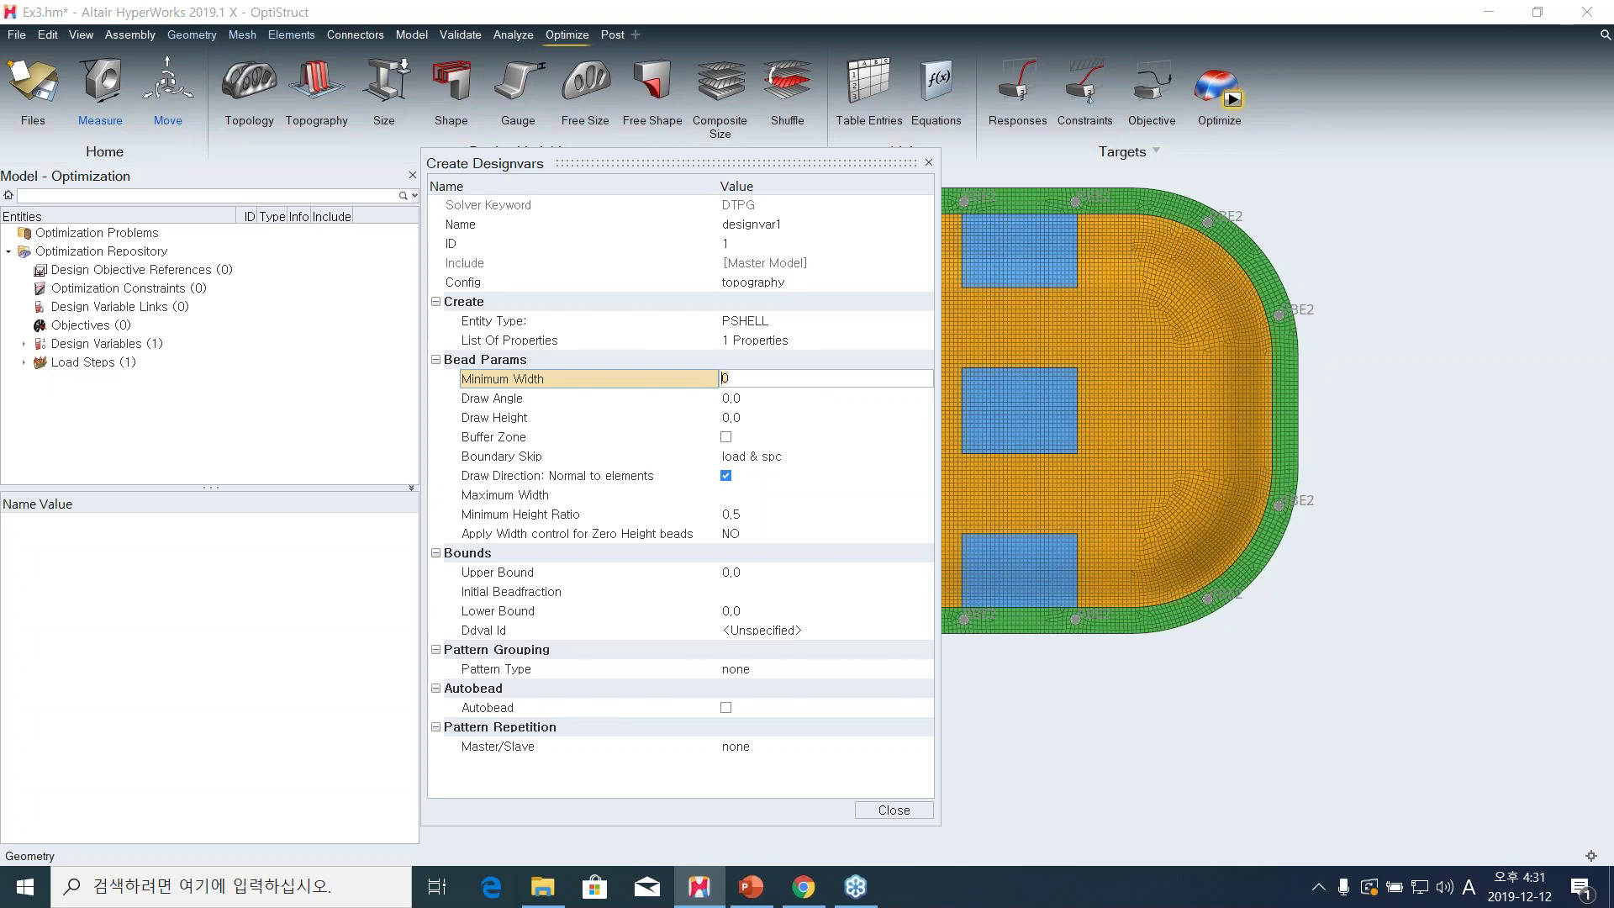
{"action": "type", "text": "6"}
{"action": "key", "text": "Return"}
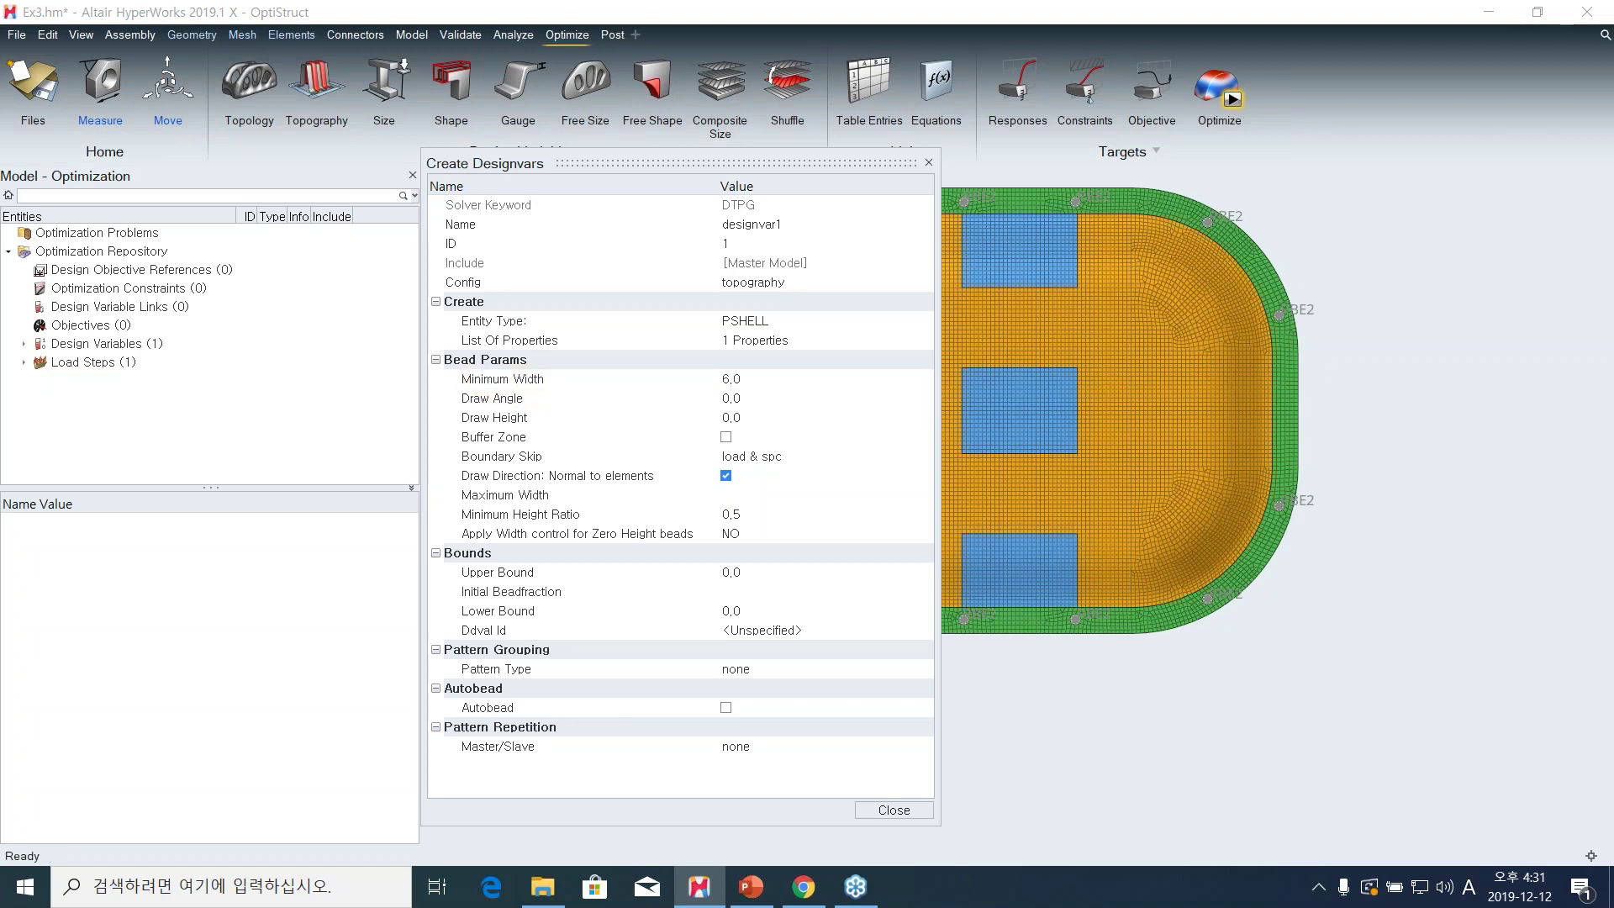
{"action": "left_click", "coordinate": [771, 393]}
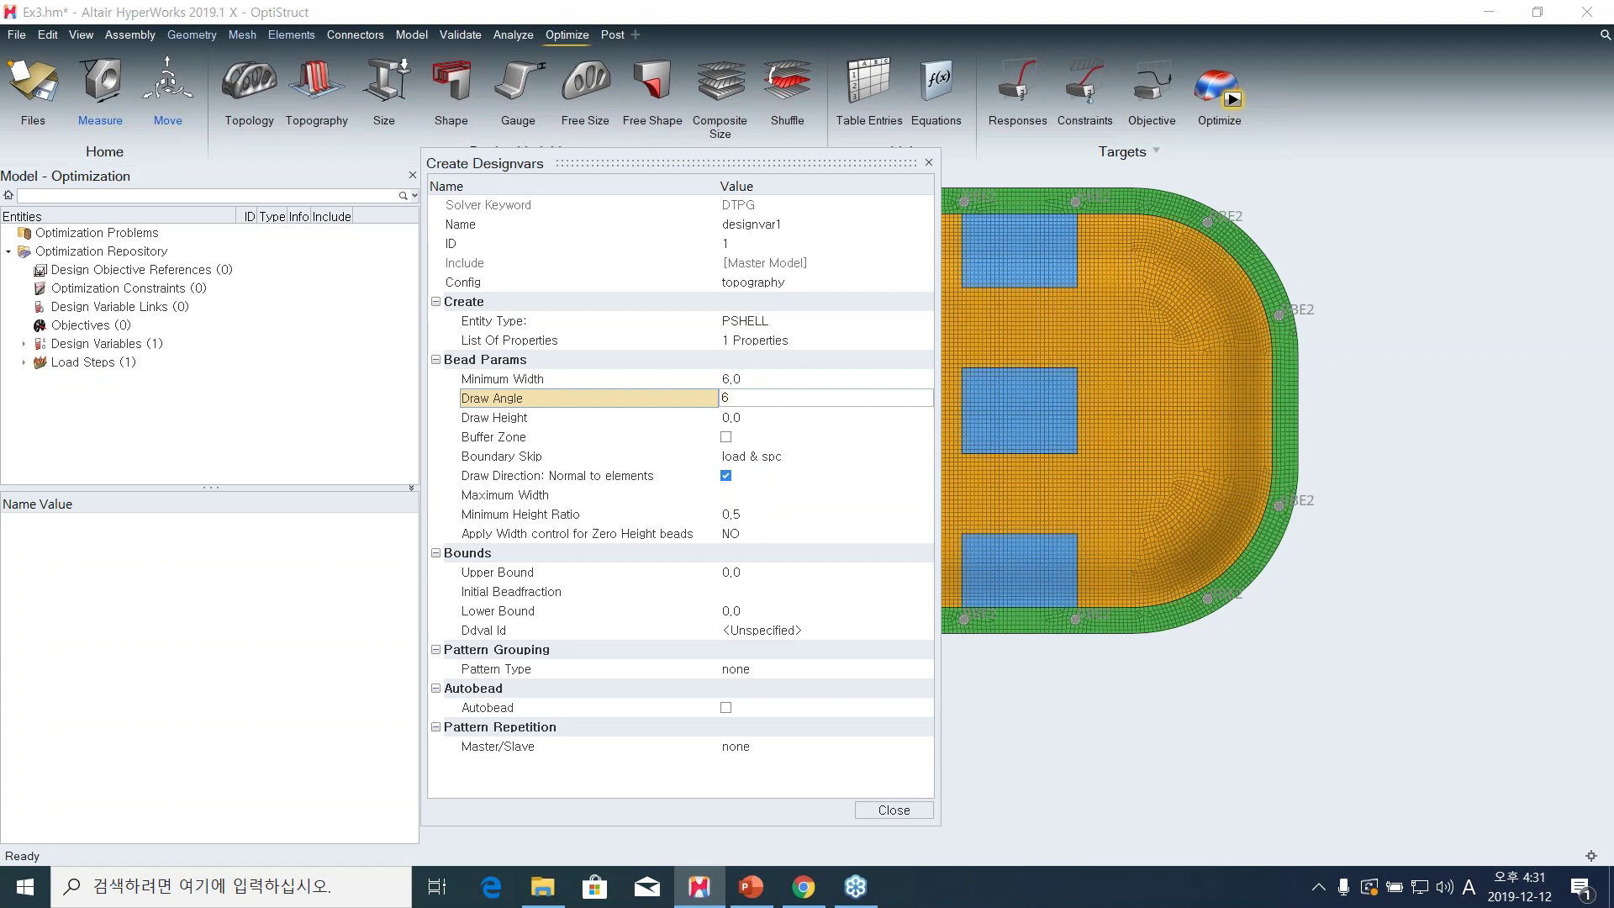
{"action": "type", "text": "60"}
{"action": "key", "text": "Return"}
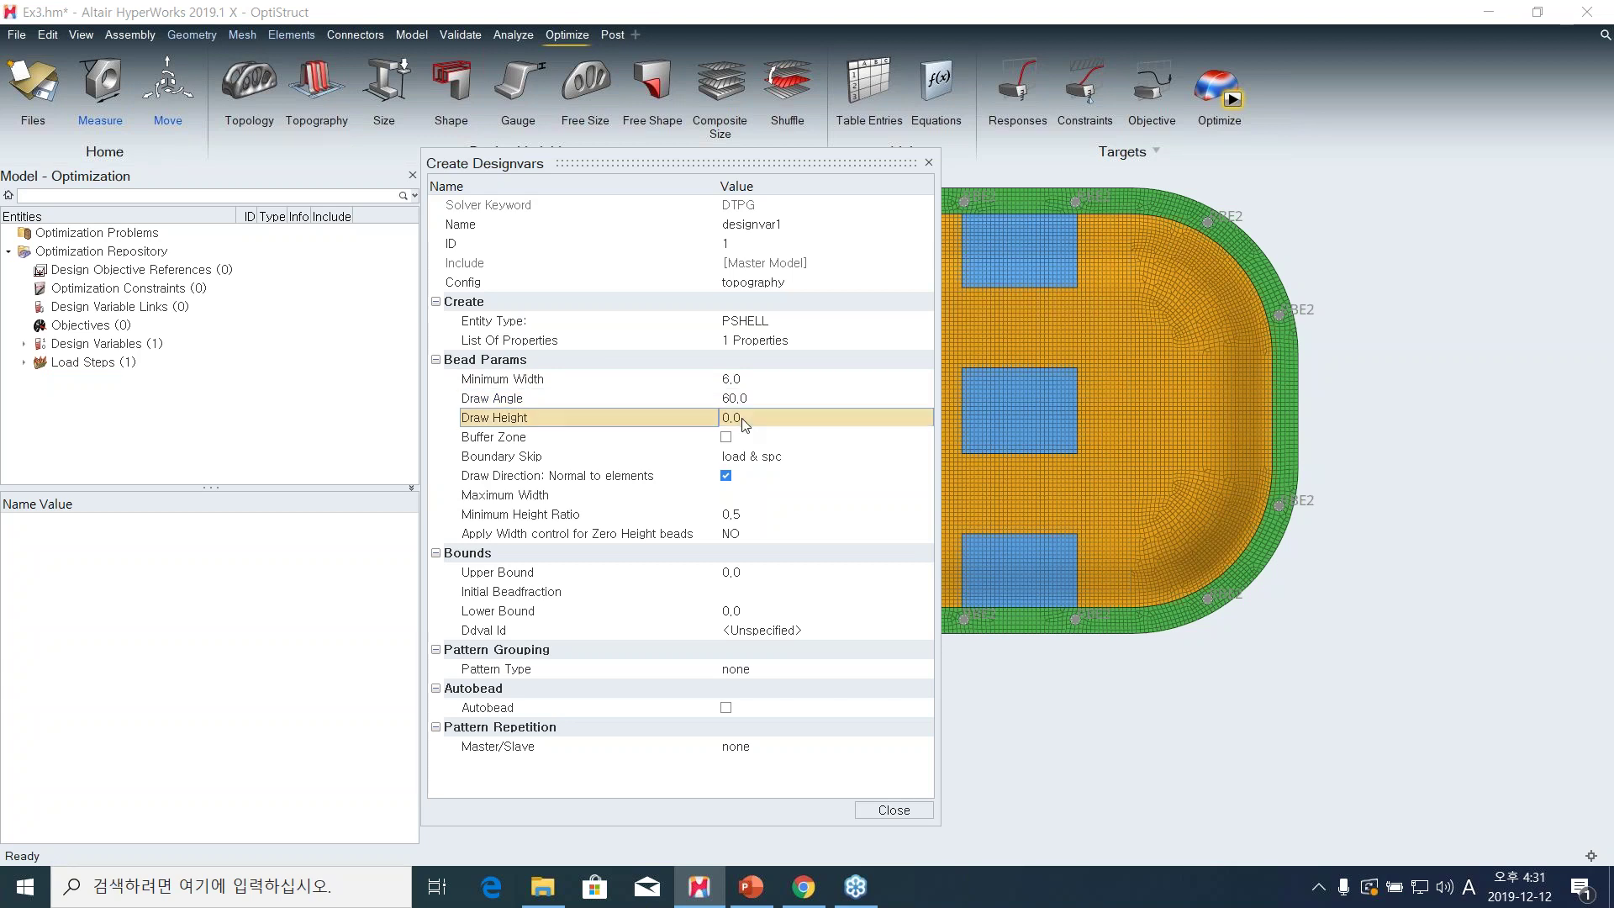
Set the bead draw height to 3.0 and enable the buffer zone.
{"action": "left_click", "coordinate": [756, 417]}
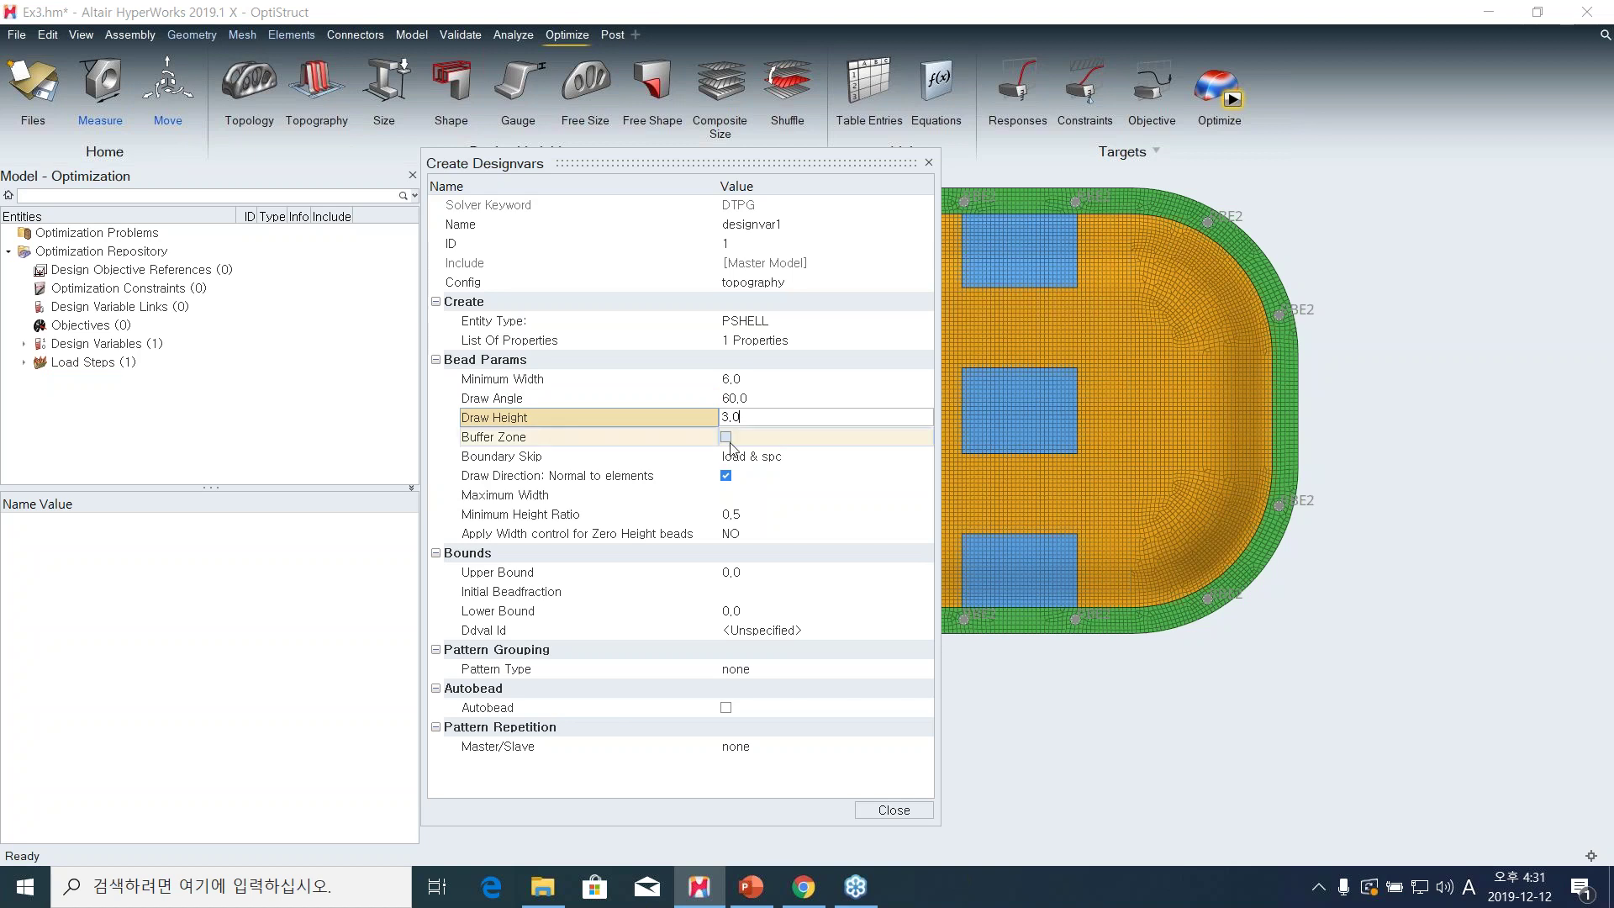
{"action": "left_click", "coordinate": [726, 437]}
{"action": "left_click", "coordinate": [726, 437]}
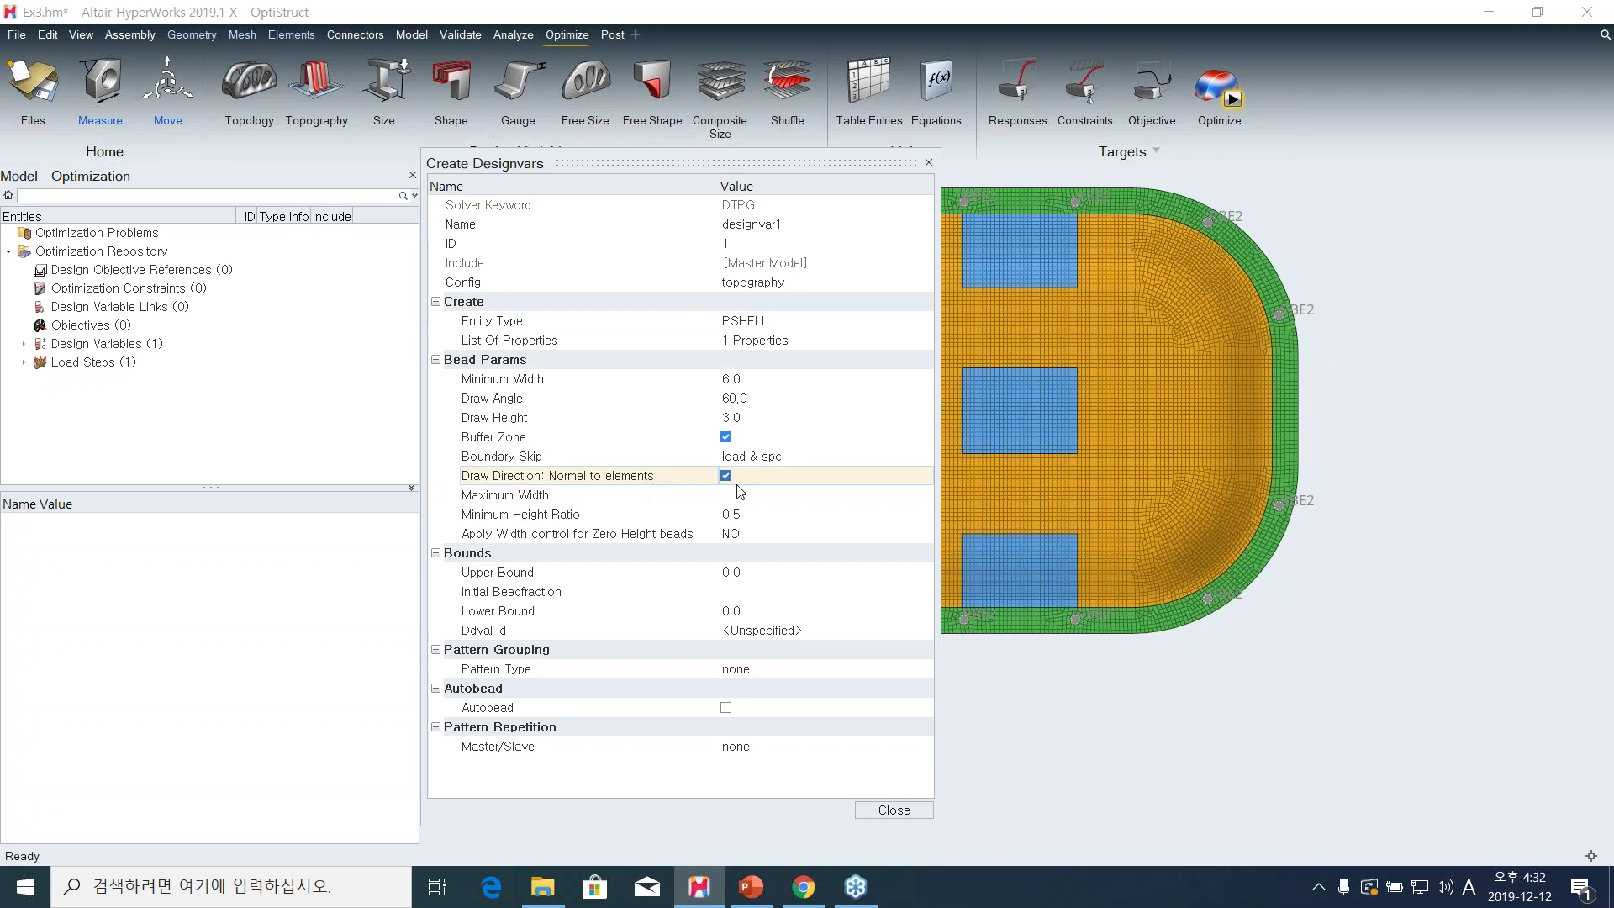
Set the design variable's upper bound to 1 and its lower bound to -1.0.
{"action": "left_click", "coordinate": [773, 572]}
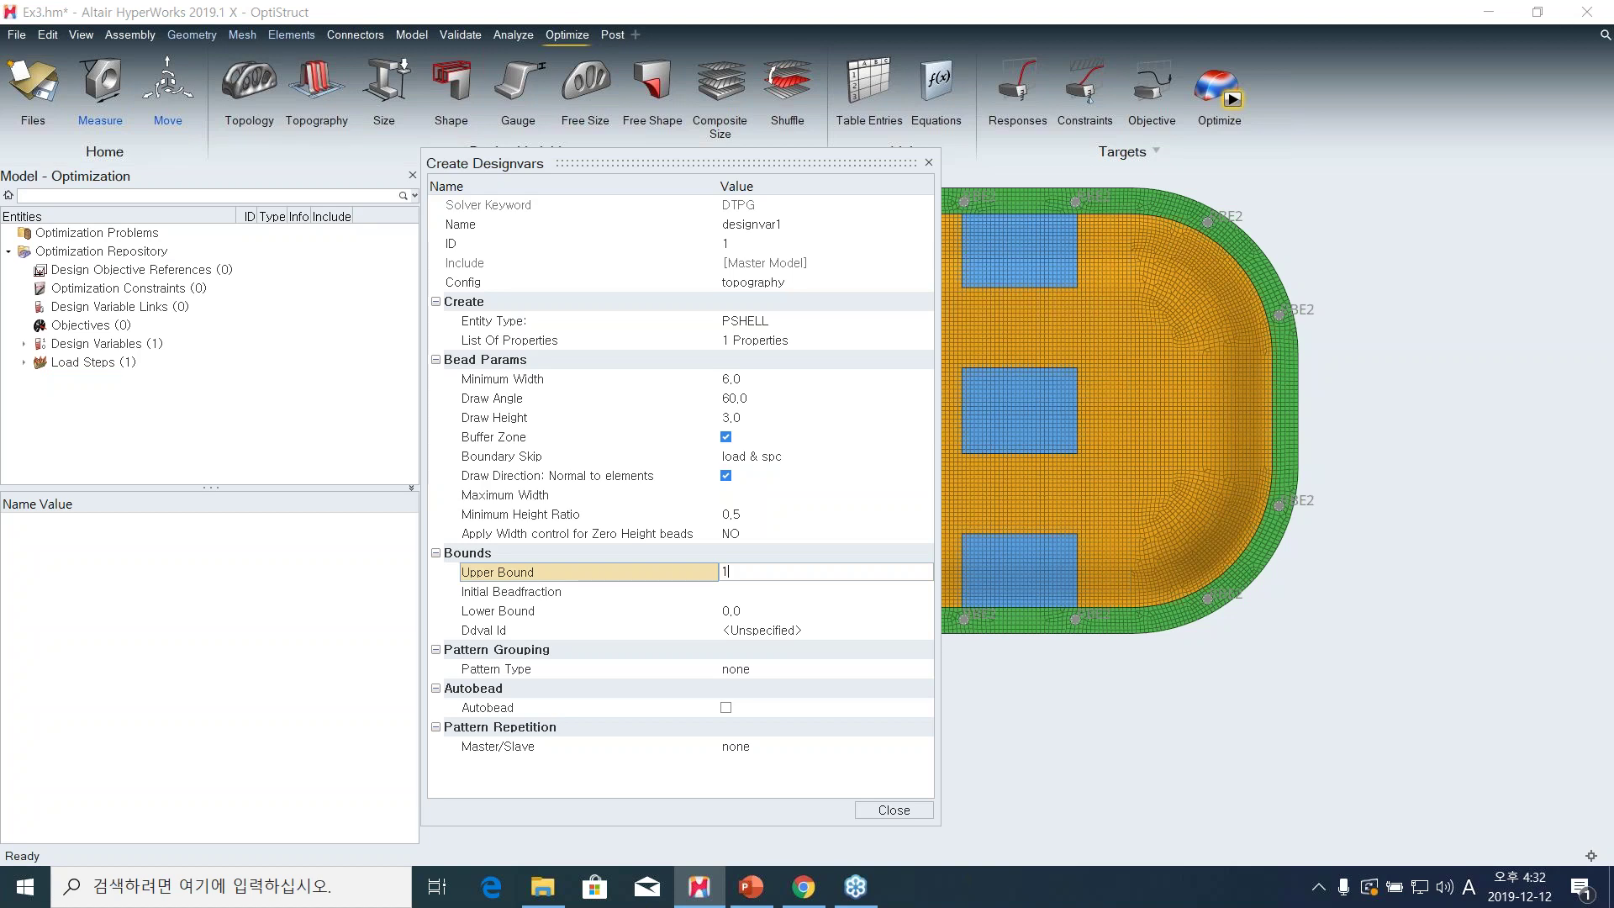
{"action": "left_click", "coordinate": [761, 614]}
{"action": "key", "text": "Return"}
{"action": "scroll", "coordinate": [1006, 410], "scroll_direction": "down", "scroll_amount": 3}
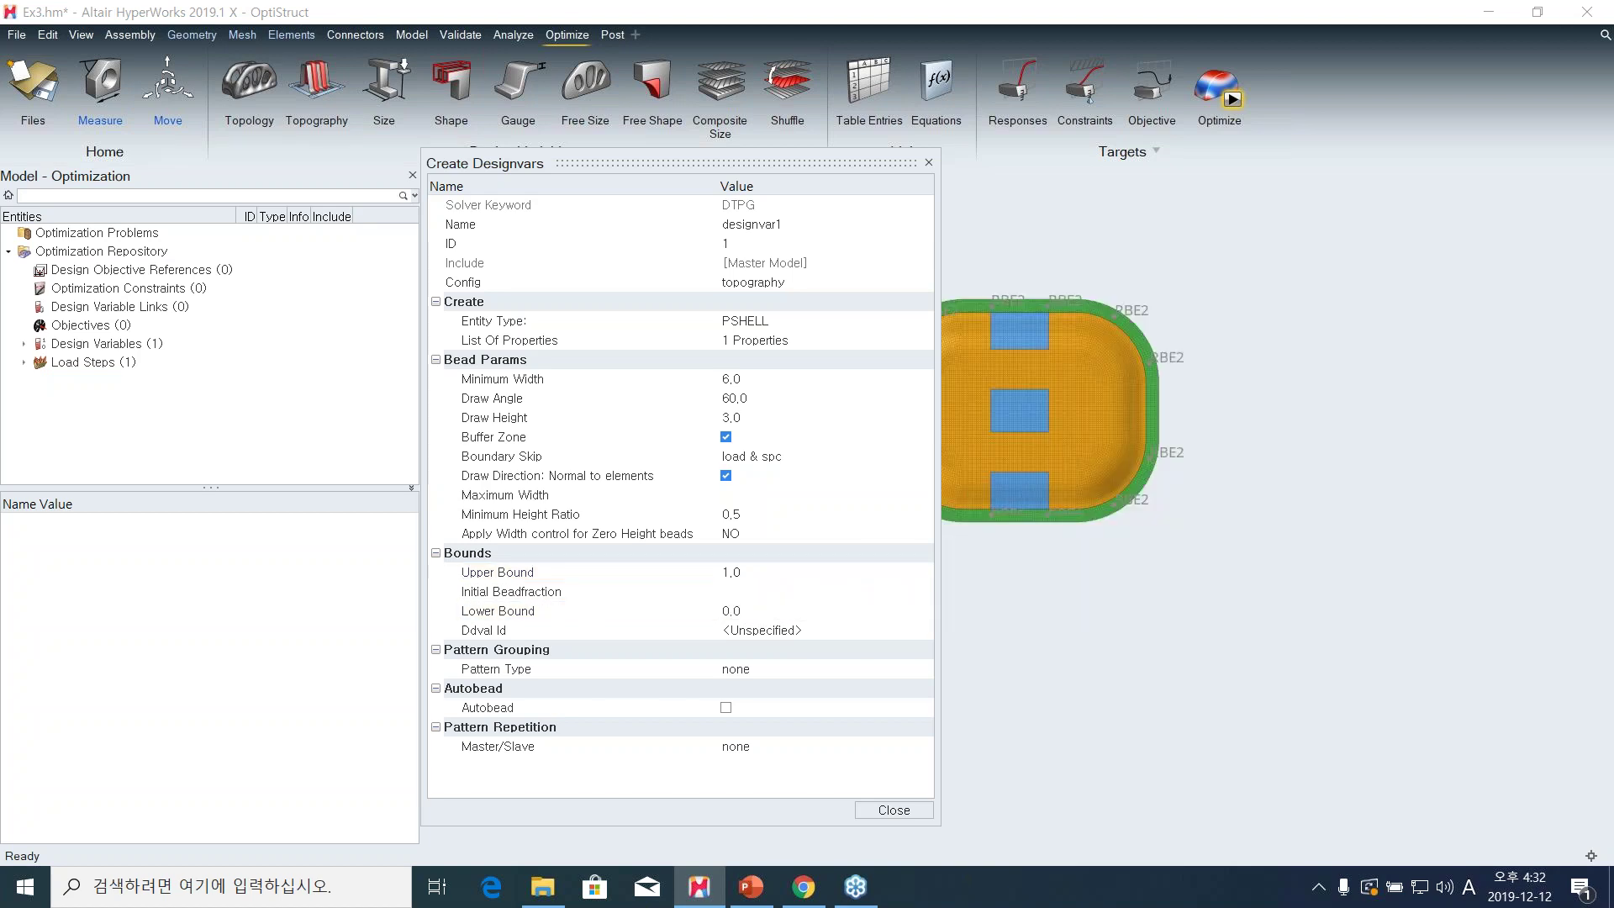
{"action": "left_click", "coordinate": [760, 611]}
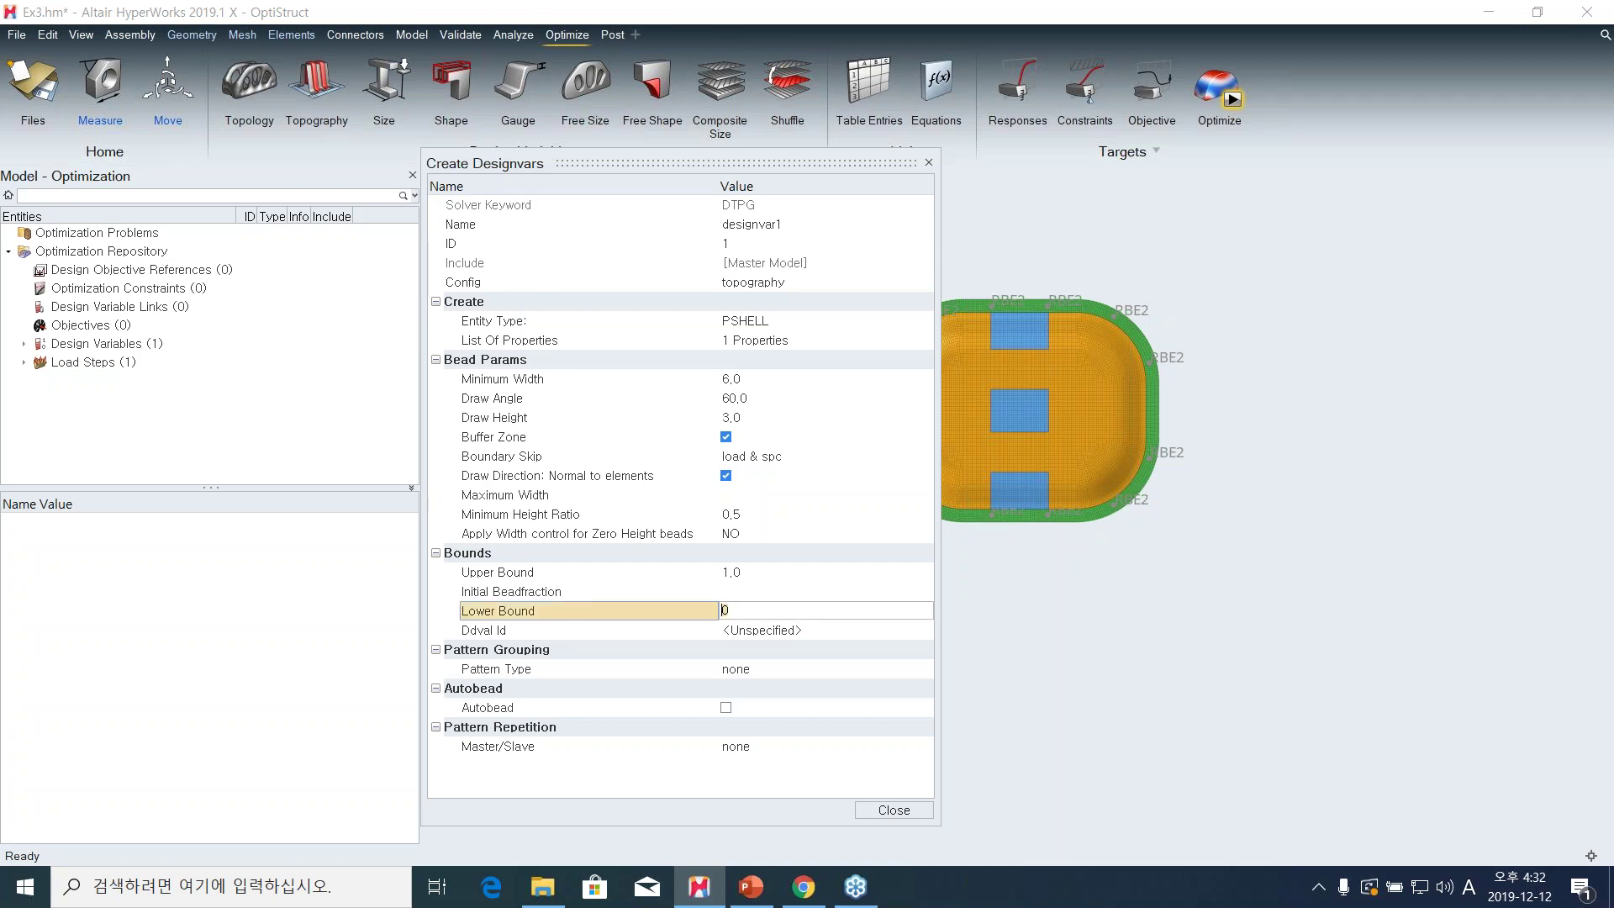
{"action": "type", "text": "-1.0"}
{"action": "key", "text": "Return"}
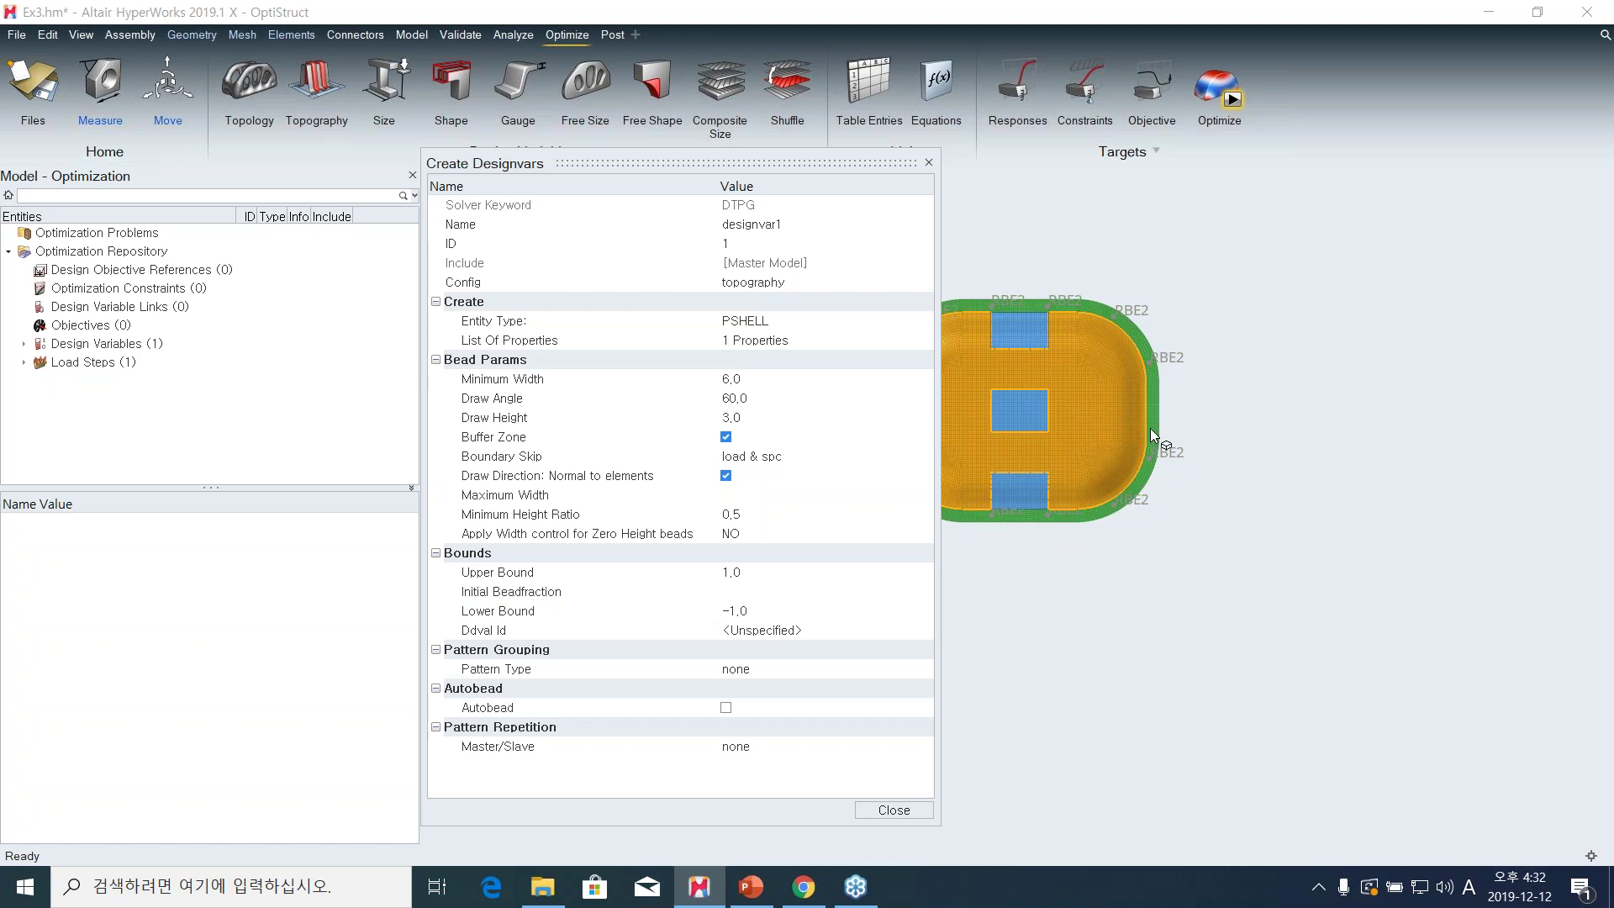
Set the design variable's pattern grouping type to 2-plns sym.
{"action": "right_click_drag", "start_coordinate": [1177, 475], "coordinate": [1056, 384]}
{"action": "scroll", "coordinate": [1103, 397], "scroll_direction": "up", "scroll_amount": 6}
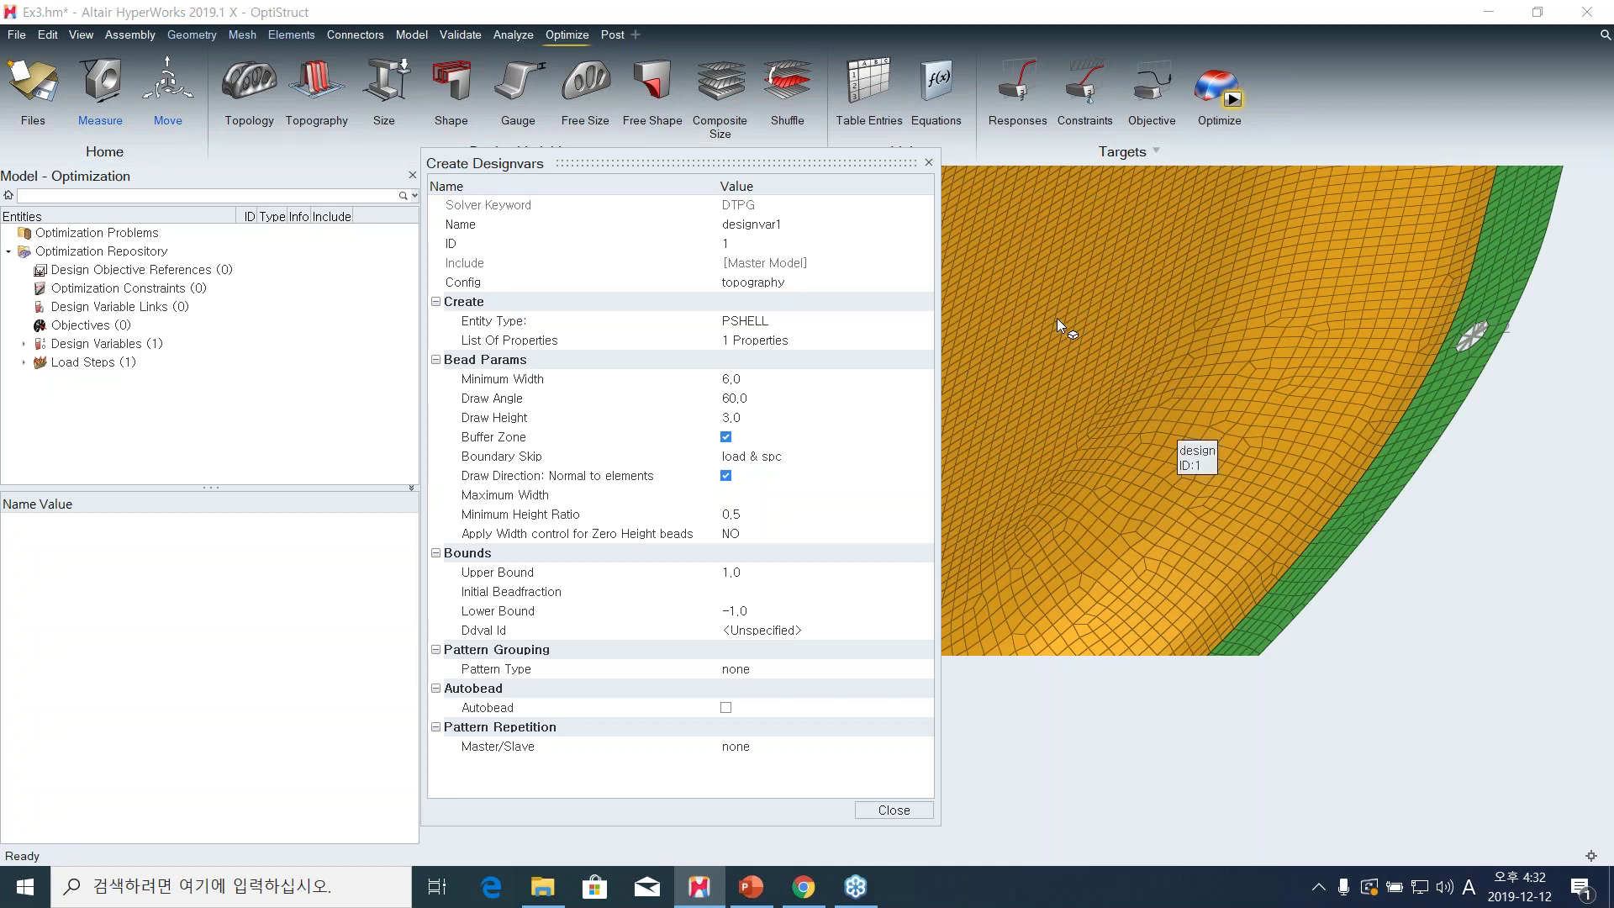
{"action": "right_click_drag", "start_coordinate": [1267, 434], "coordinate": [1437, 515]}
{"action": "scroll", "coordinate": [1437, 515], "scroll_direction": "down", "scroll_amount": 5}
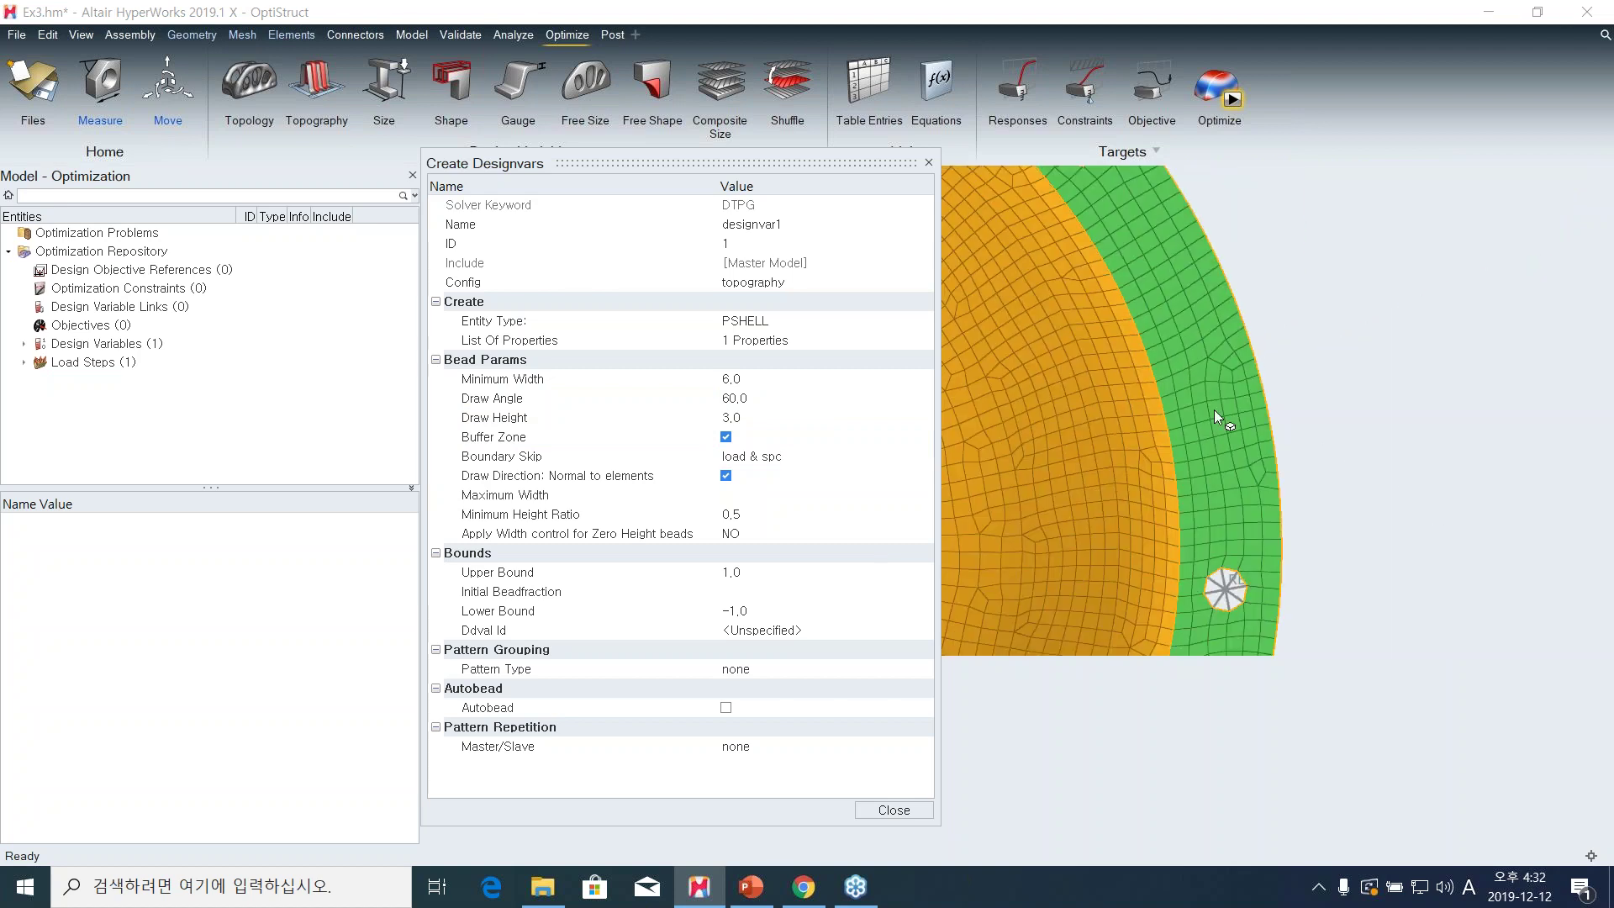
{"action": "right_click_drag", "start_coordinate": [1335, 434], "coordinate": [1350, 441]}
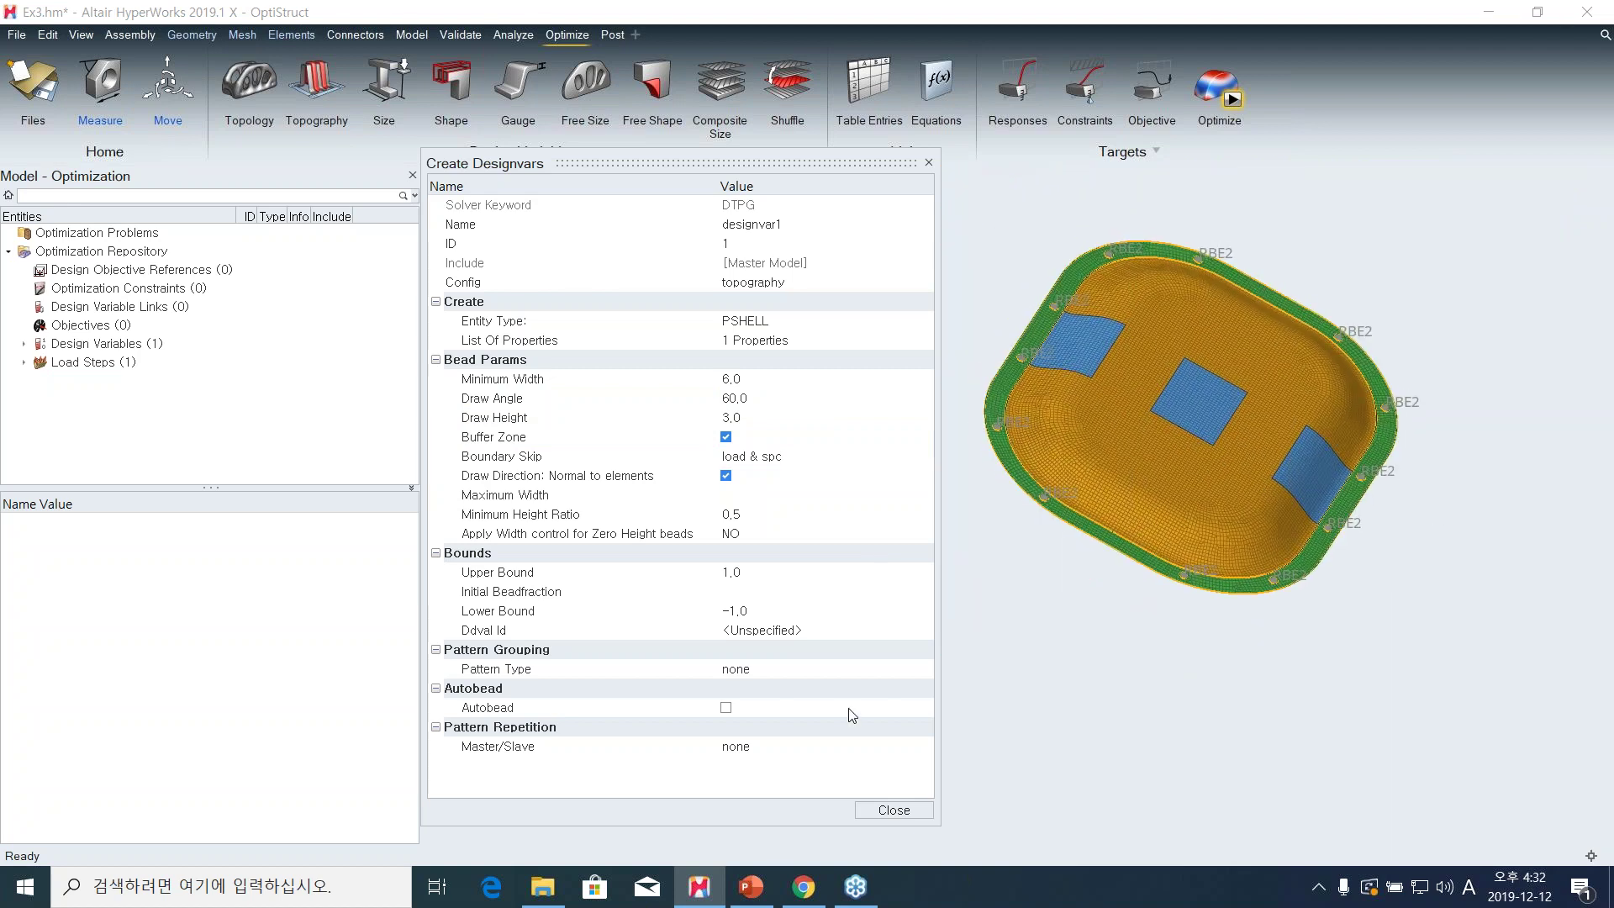
{"action": "left_click", "coordinate": [764, 670]}
{"action": "left_click", "coordinate": [768, 670]}
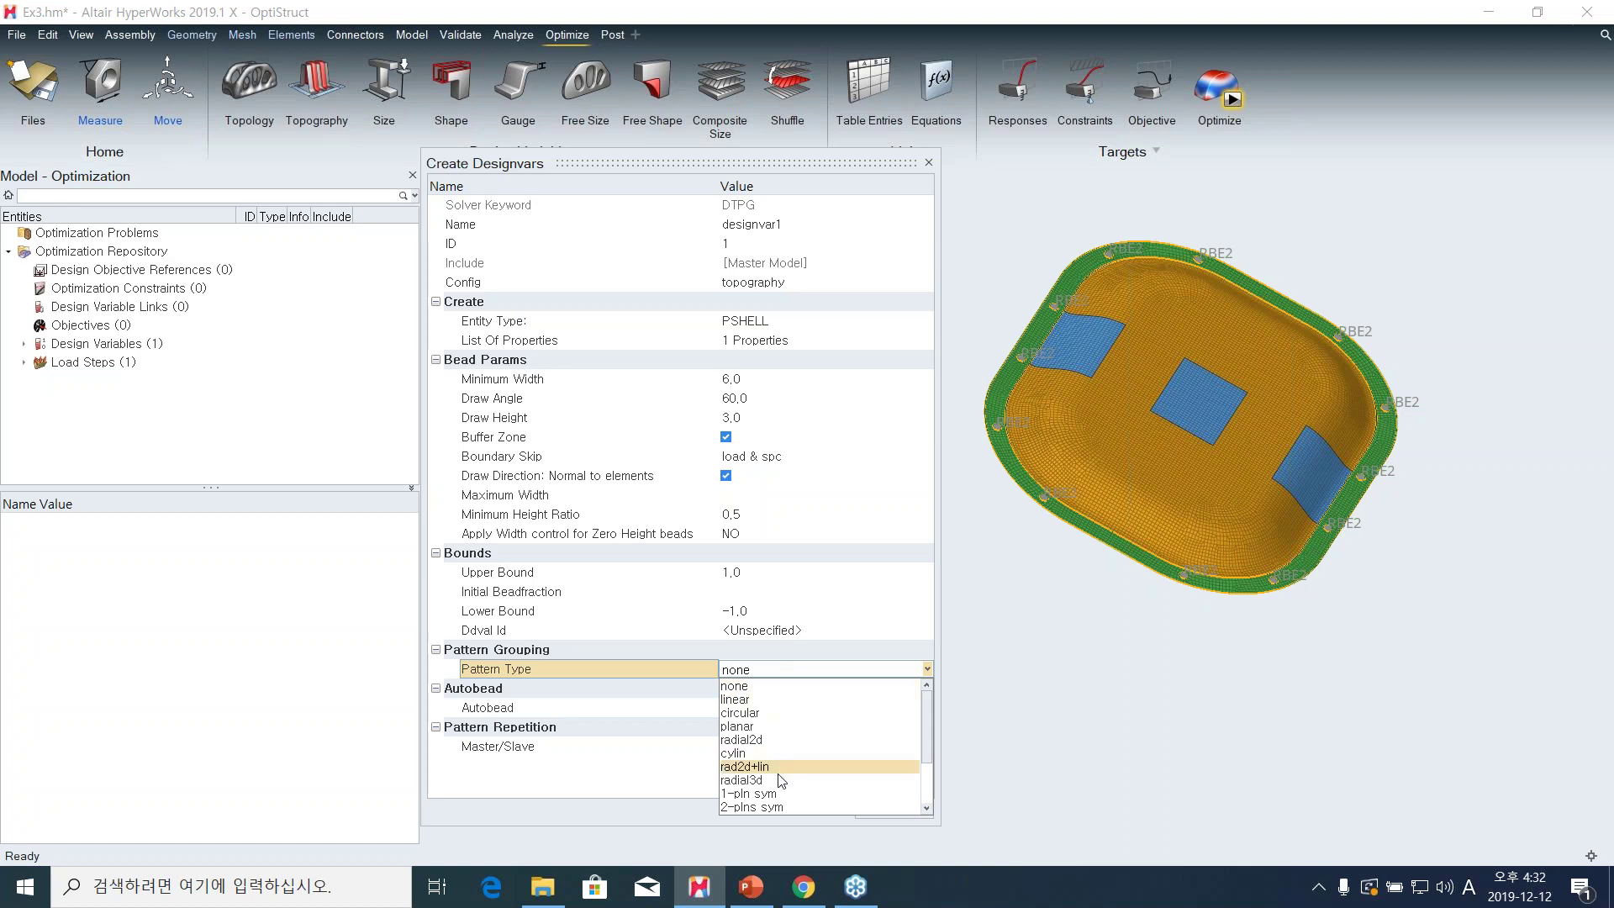
{"action": "scroll", "coordinate": [774, 768], "scroll_direction": "down", "scroll_amount": 2}
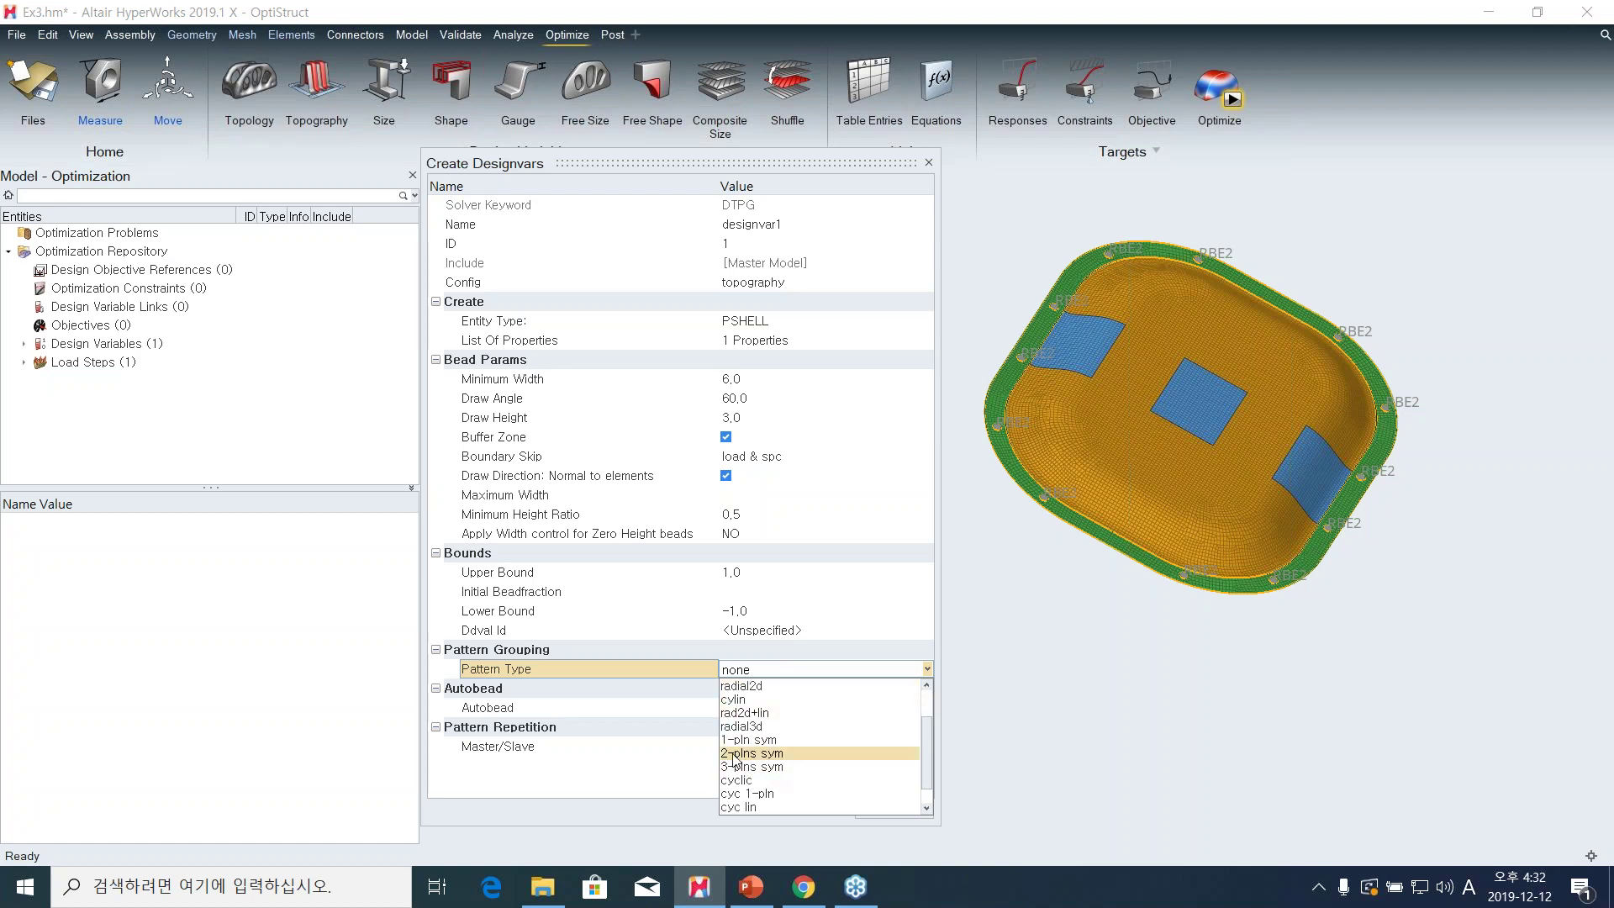
{"action": "left_click", "coordinate": [739, 753]}
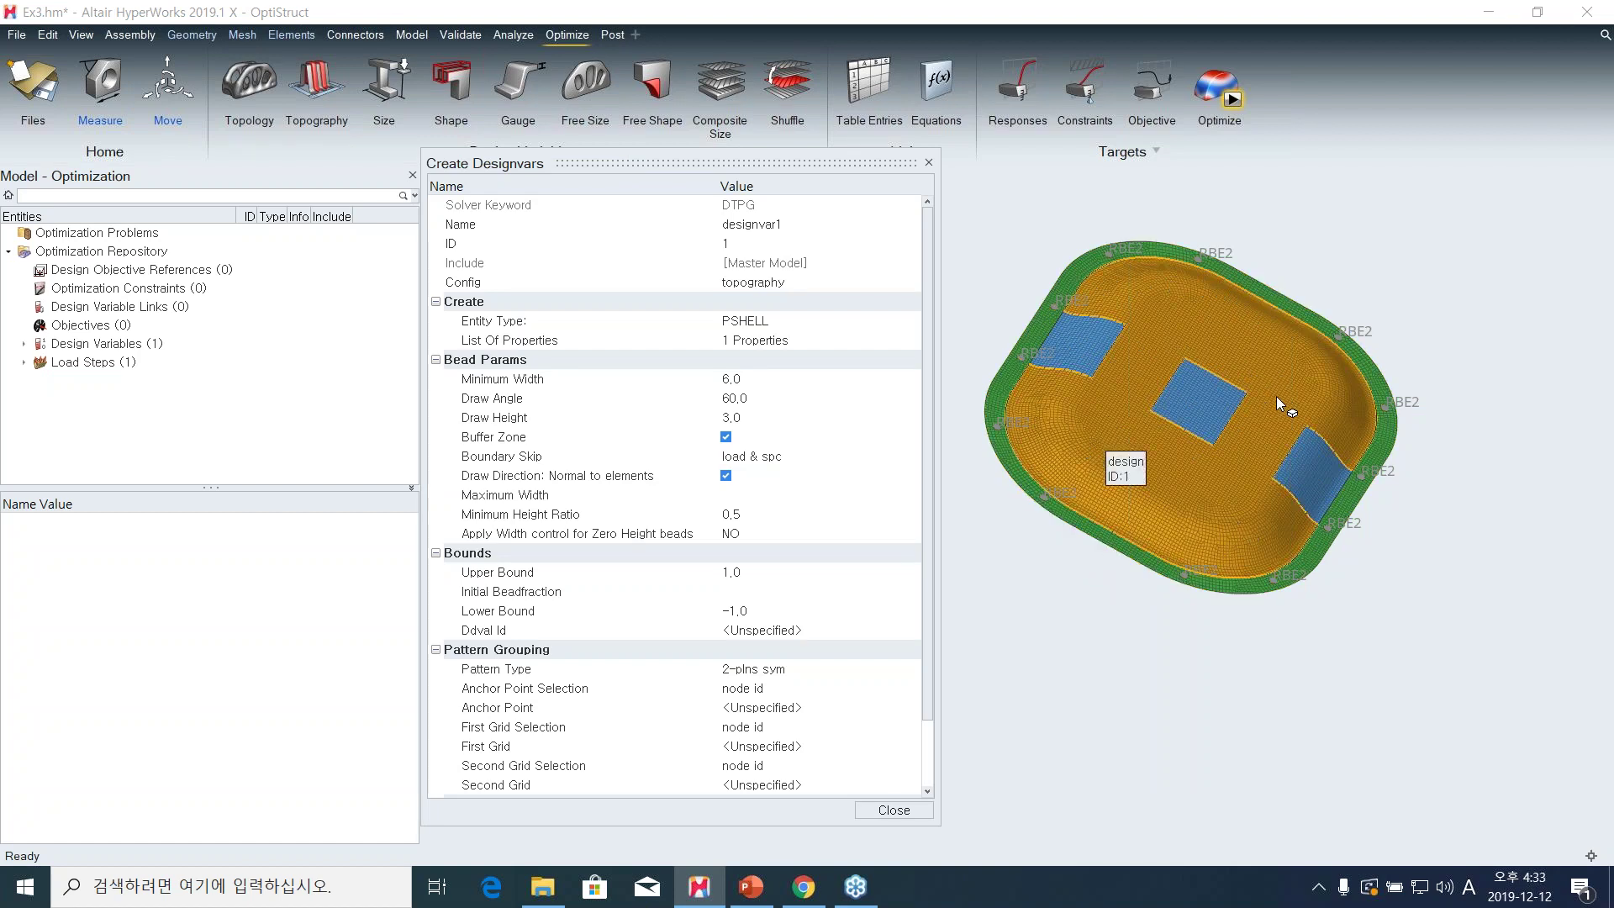
Assign node ID 1, at the centre of the pan's middle blue patch, as the pattern grouping's anchor point.
{"action": "left_click", "coordinate": [761, 708]}
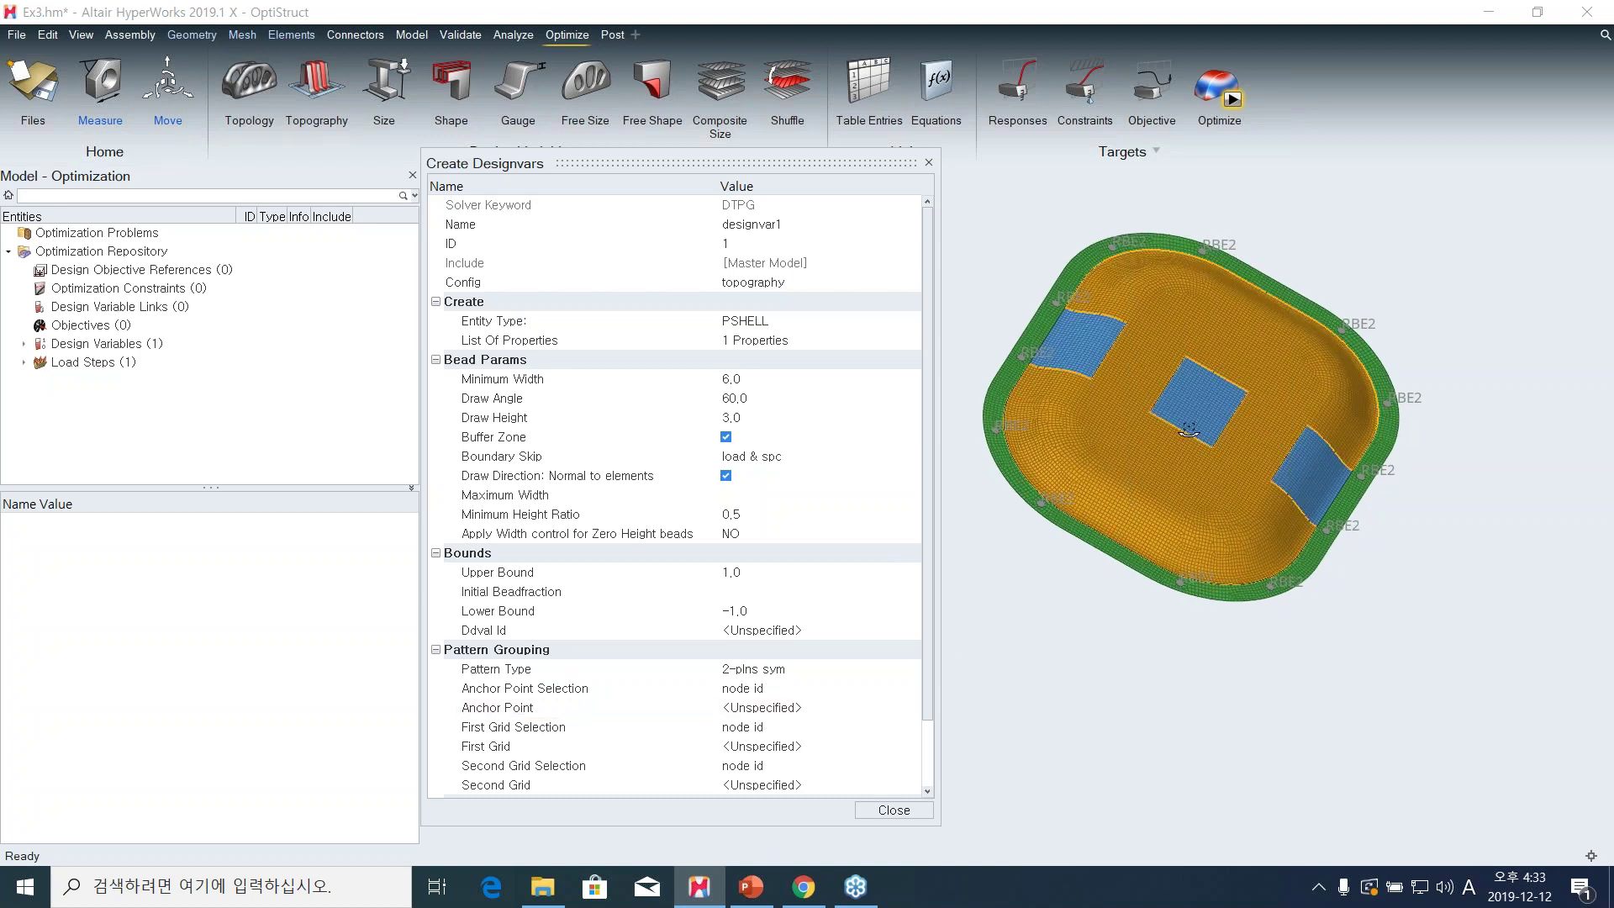
{"action": "scroll", "coordinate": [1182, 391], "scroll_direction": "up", "scroll_amount": 5}
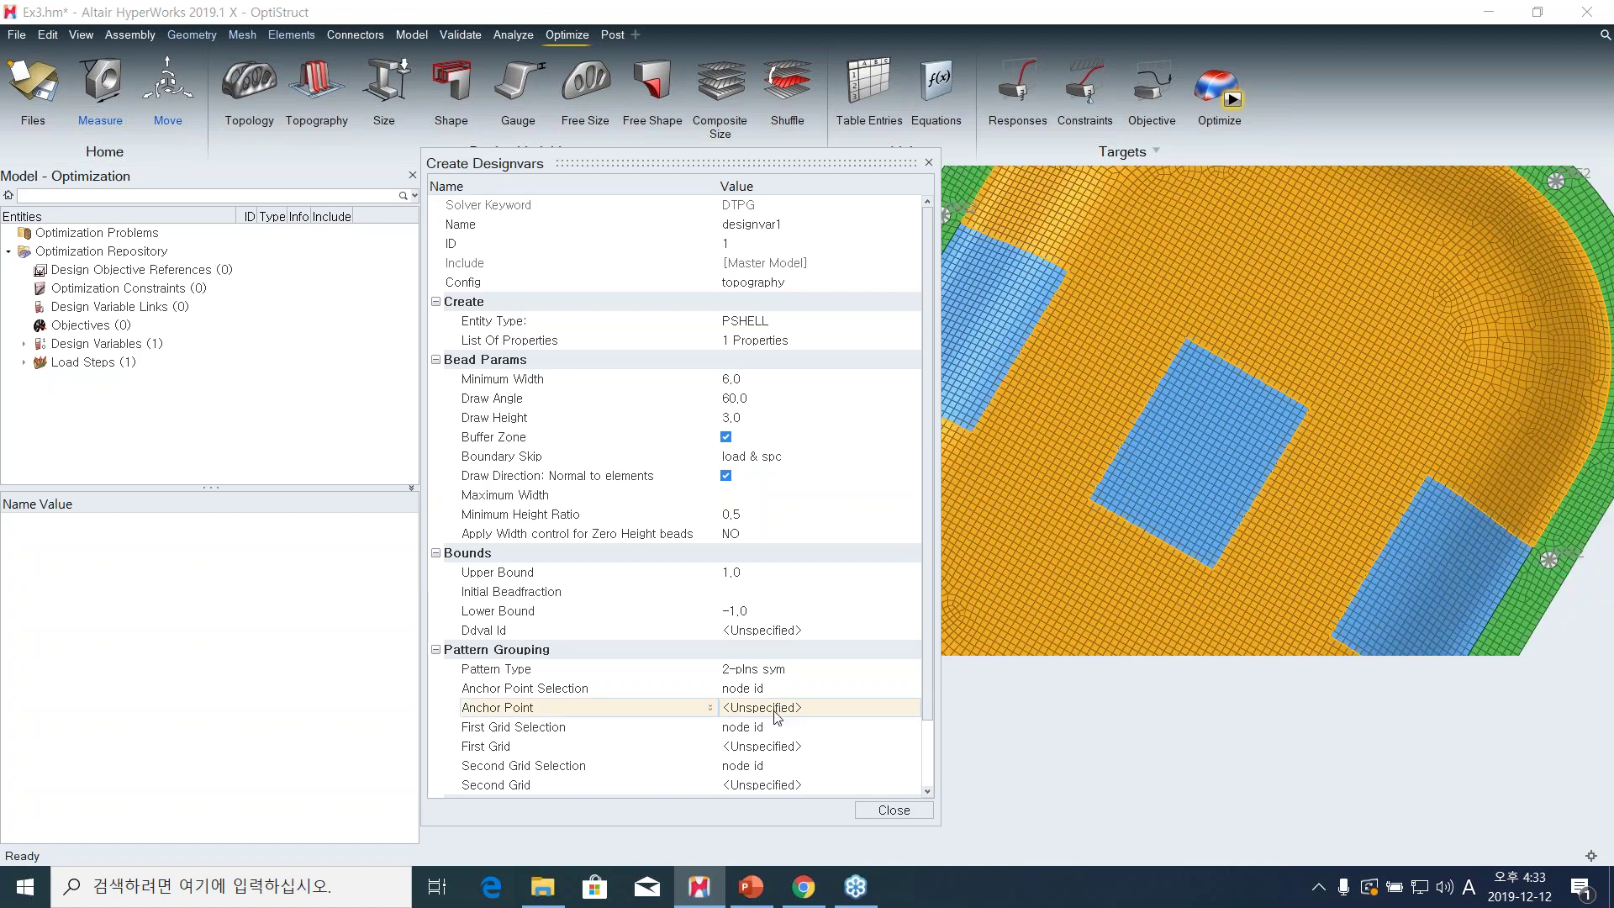
{"action": "left_click", "coordinate": [775, 710]}
{"action": "left_click", "coordinate": [775, 710]}
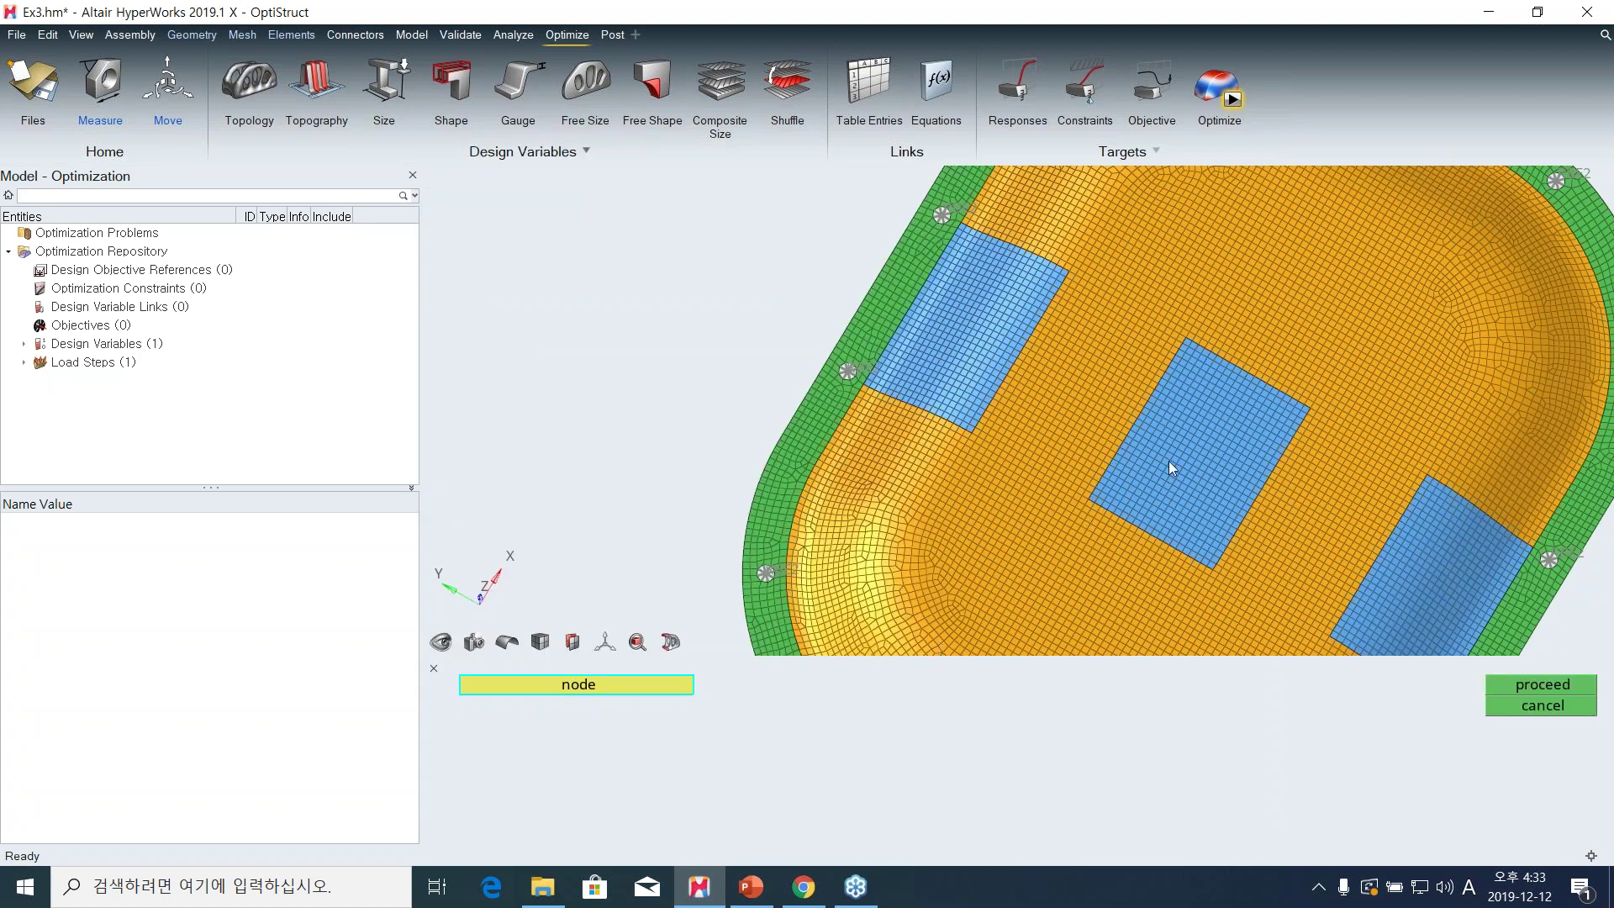
{"action": "left_click", "coordinate": [599, 691]}
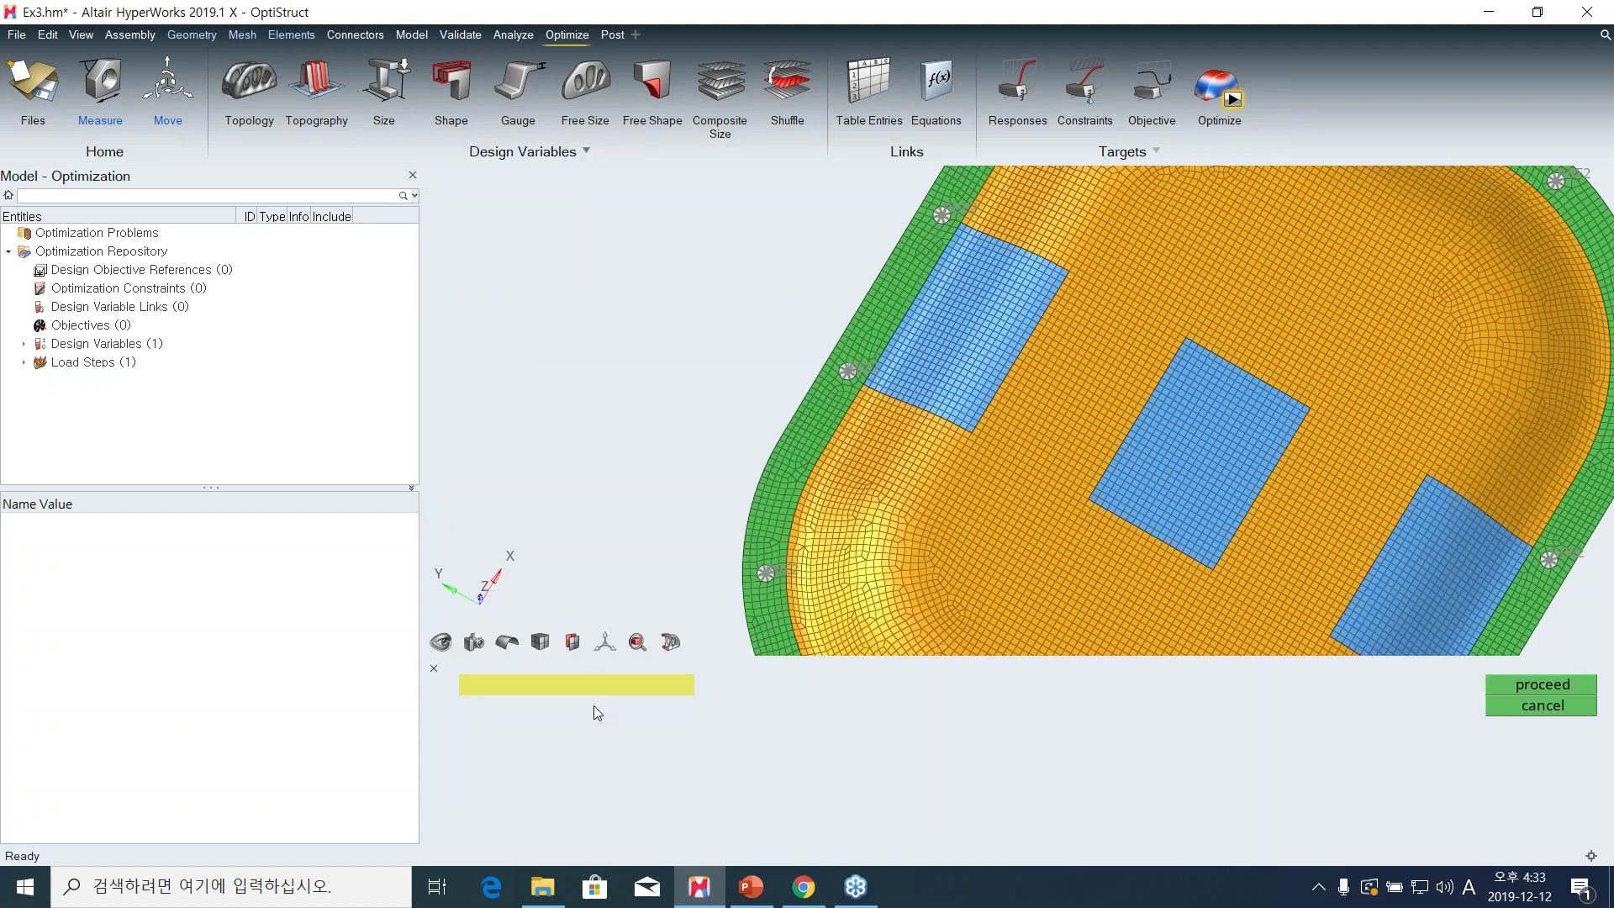
{"action": "key", "text": "Return"}
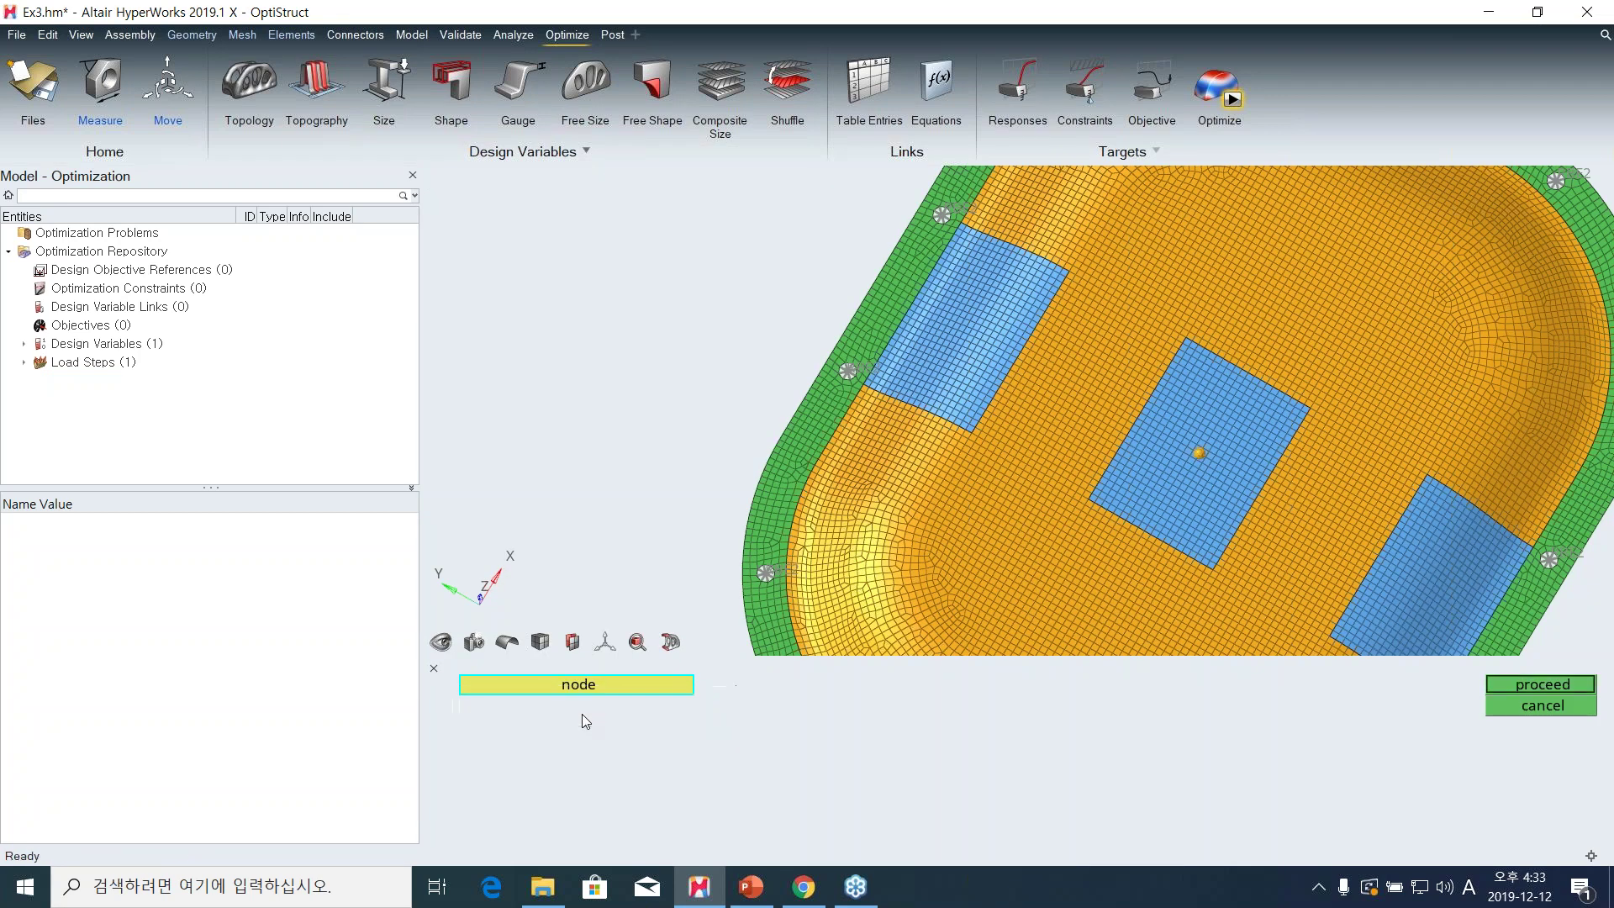
{"action": "scroll", "coordinate": [1232, 462], "scroll_direction": "up", "scroll_amount": 5}
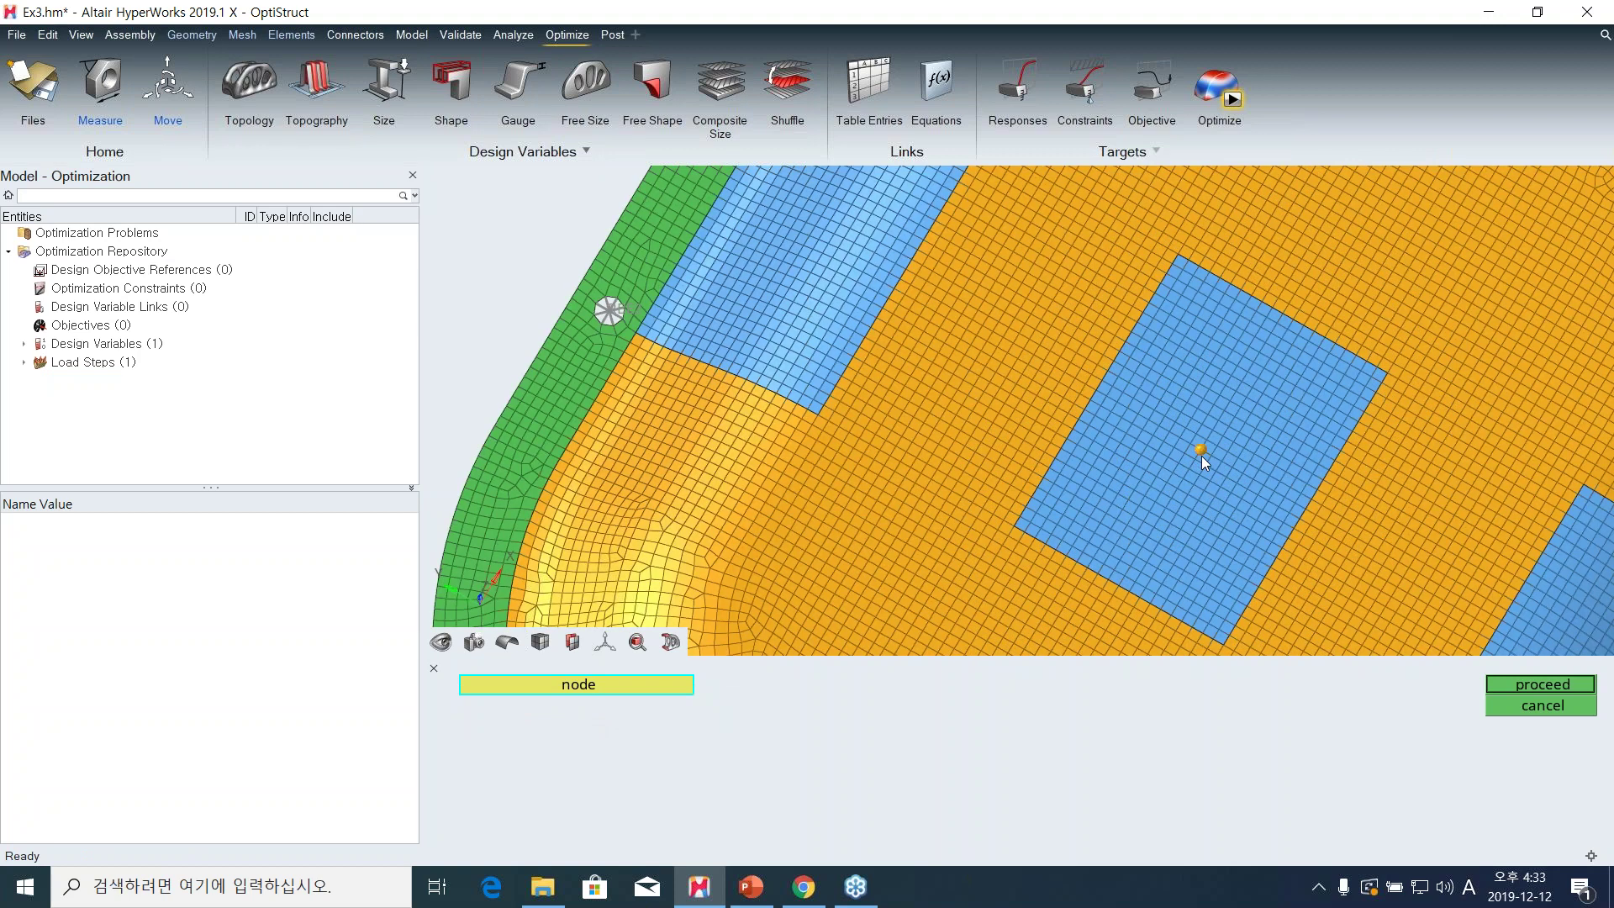
{"action": "left_click", "coordinate": [1552, 684]}
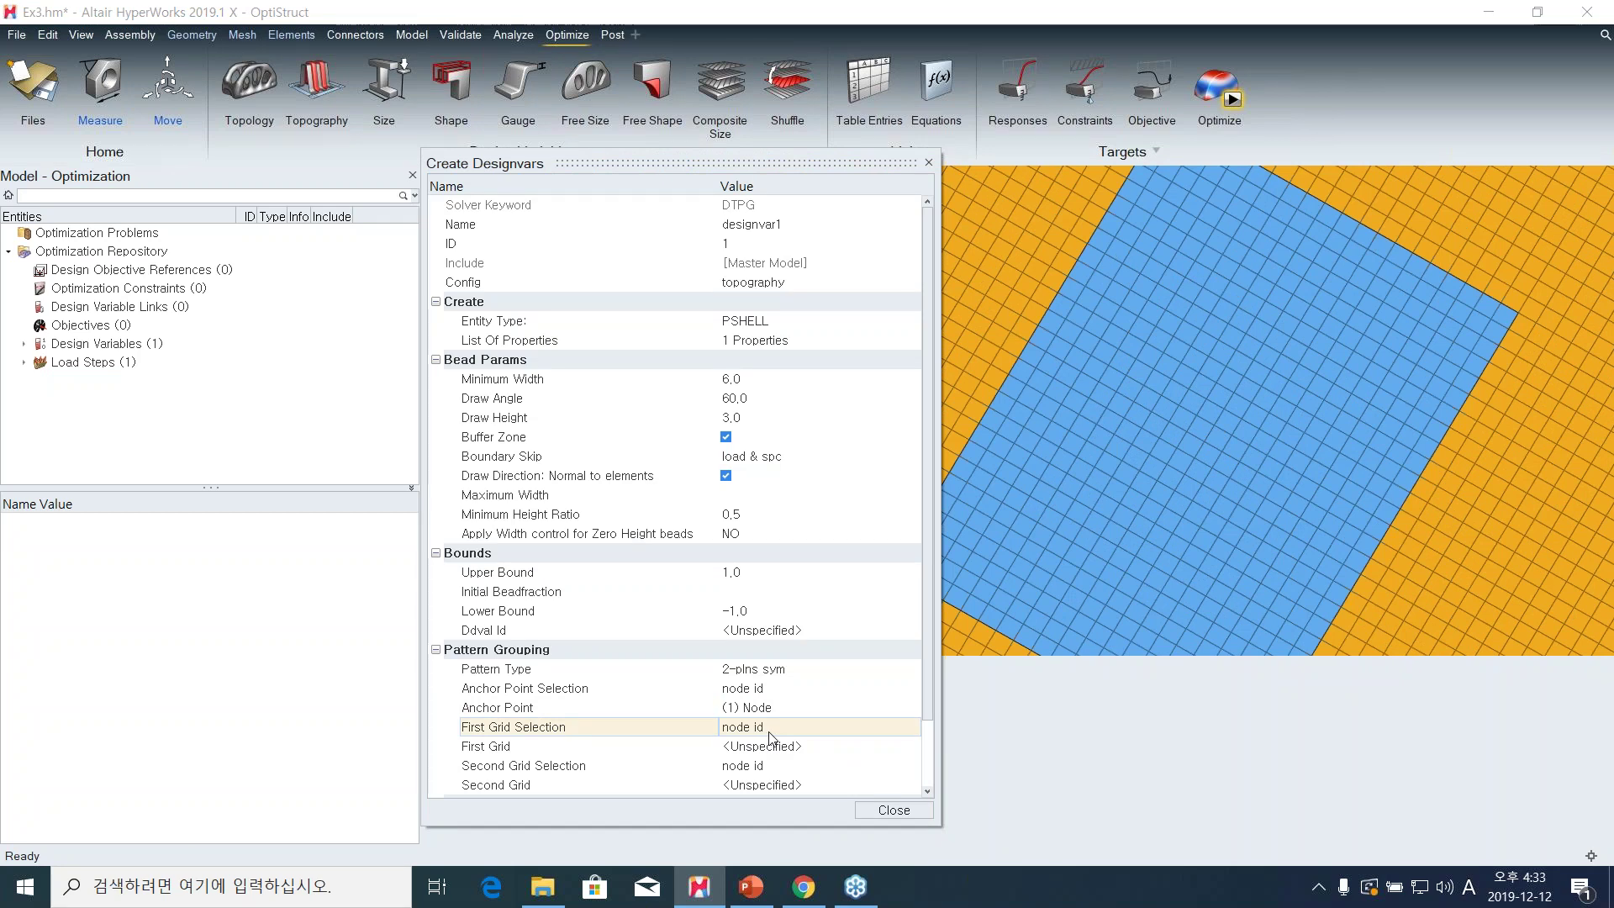
Assign node ID 2 as the first grid of the two-plane symmetry pattern.
{"action": "left_click", "coordinate": [781, 750]}
{"action": "left_click", "coordinate": [563, 686]}
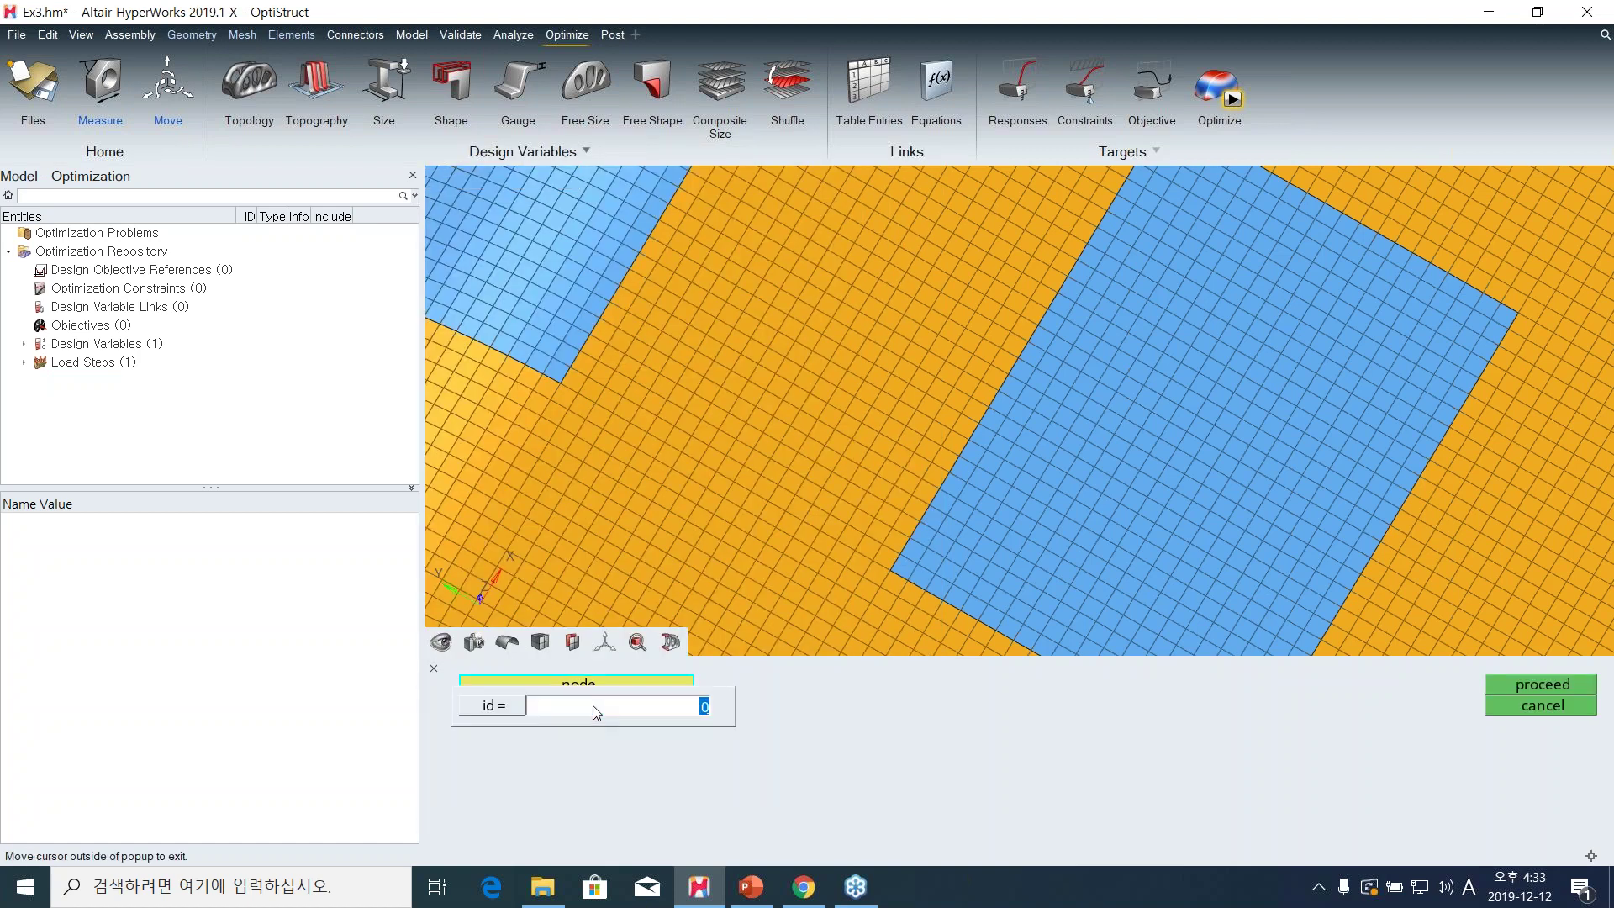
{"action": "key", "text": "Return"}
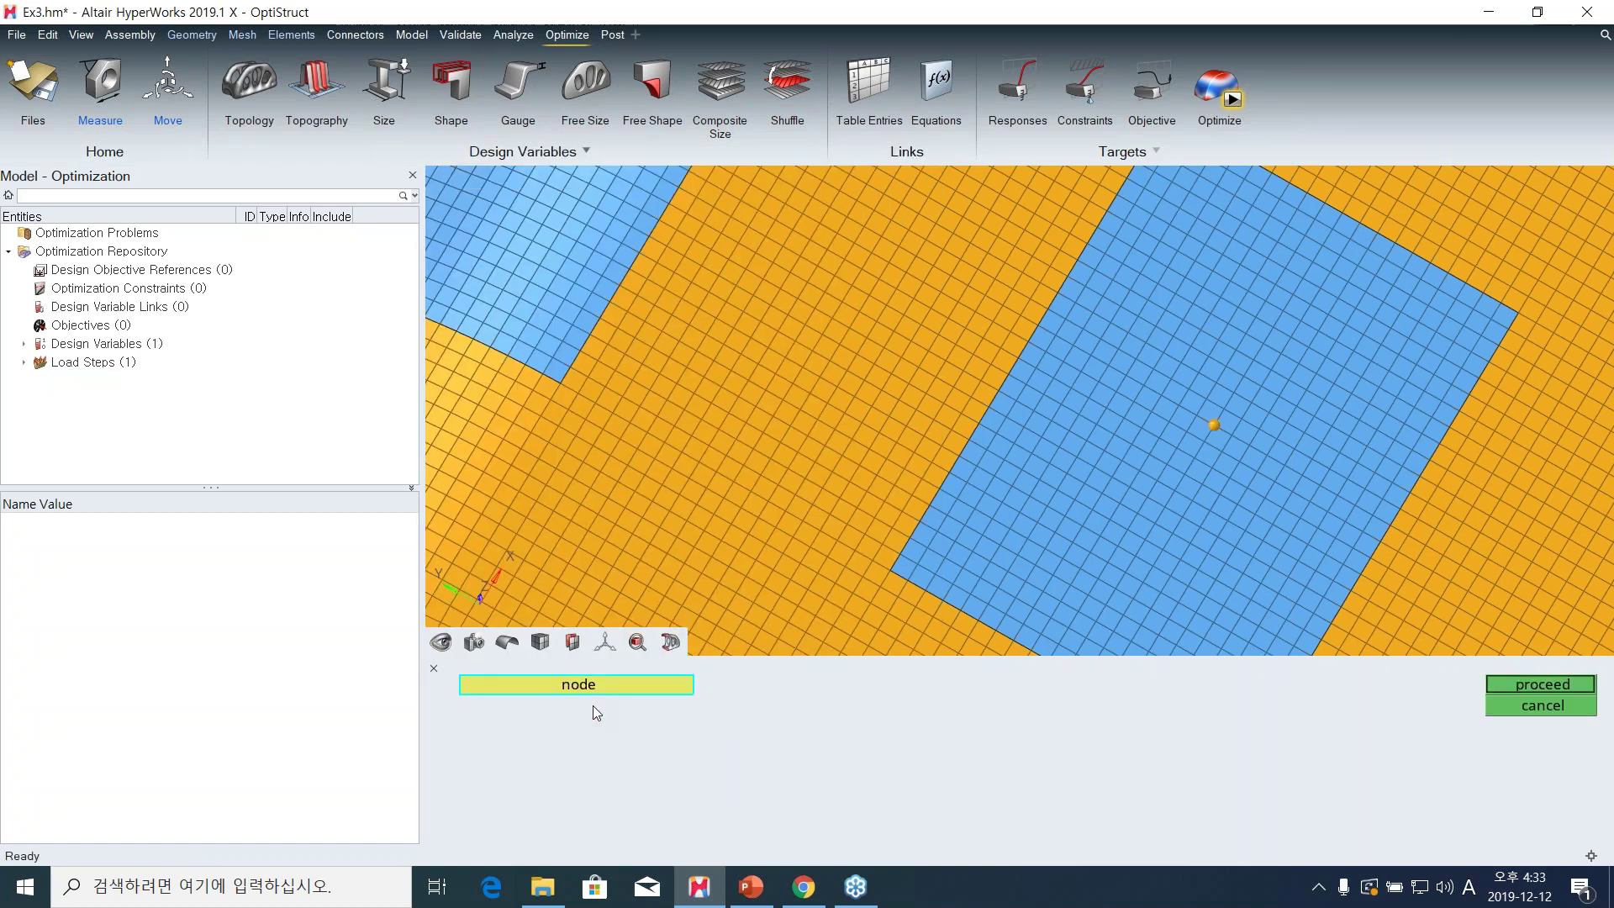
{"action": "left_click", "coordinate": [1542, 684]}
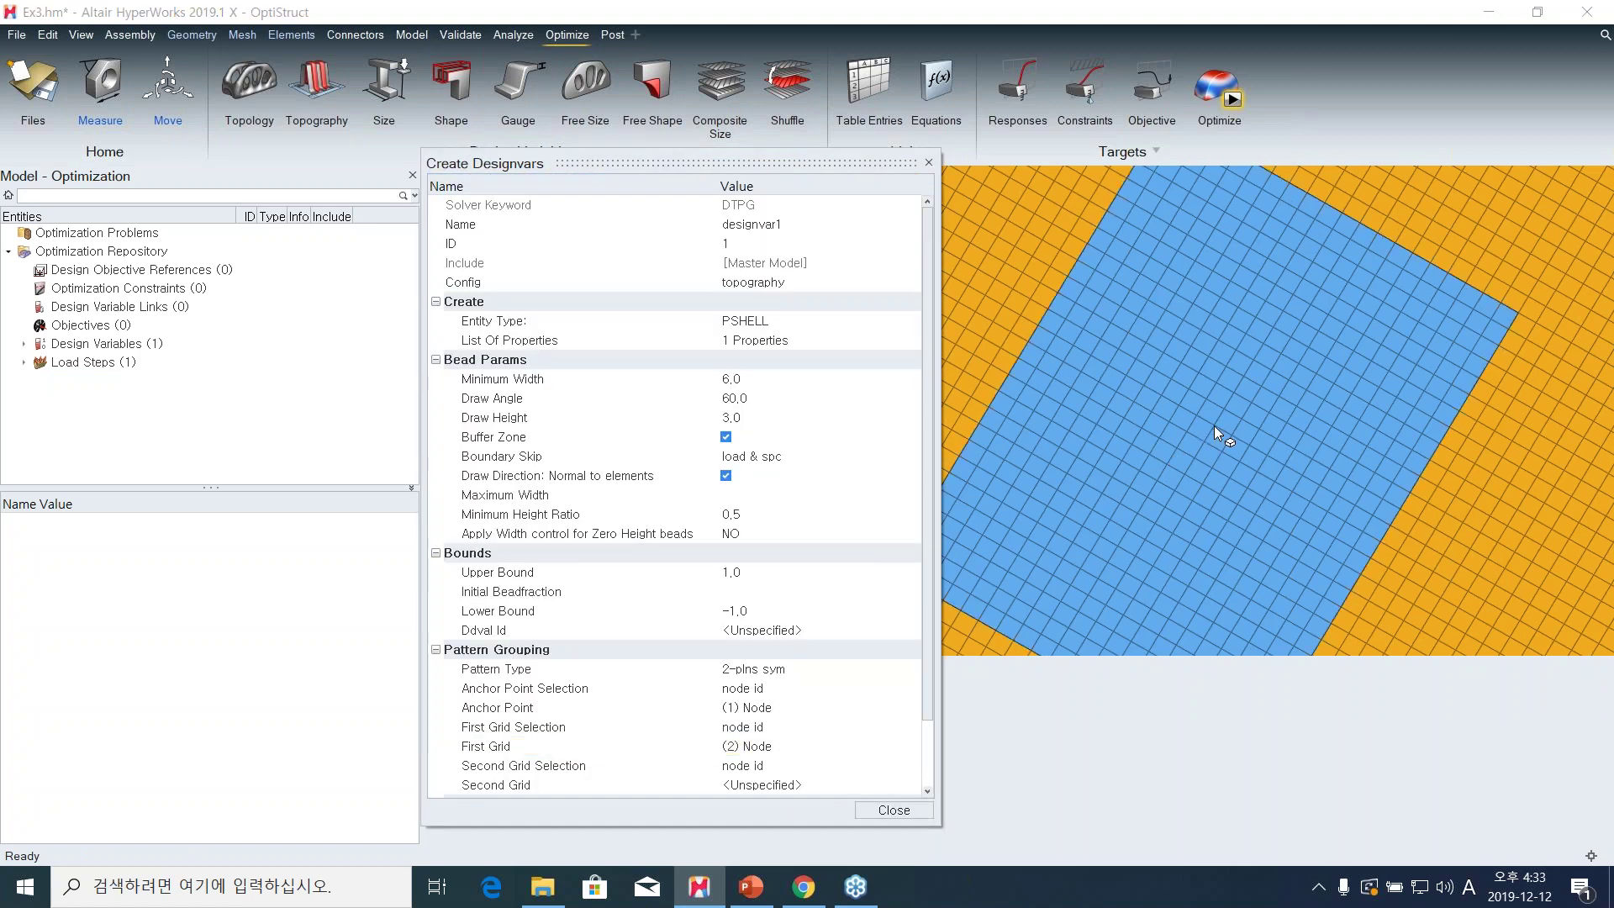
{"action": "scroll", "coordinate": [1214, 425], "scroll_direction": "down", "scroll_amount": 2}
{"action": "scroll", "coordinate": [1214, 426], "scroll_direction": "down", "scroll_amount": 2}
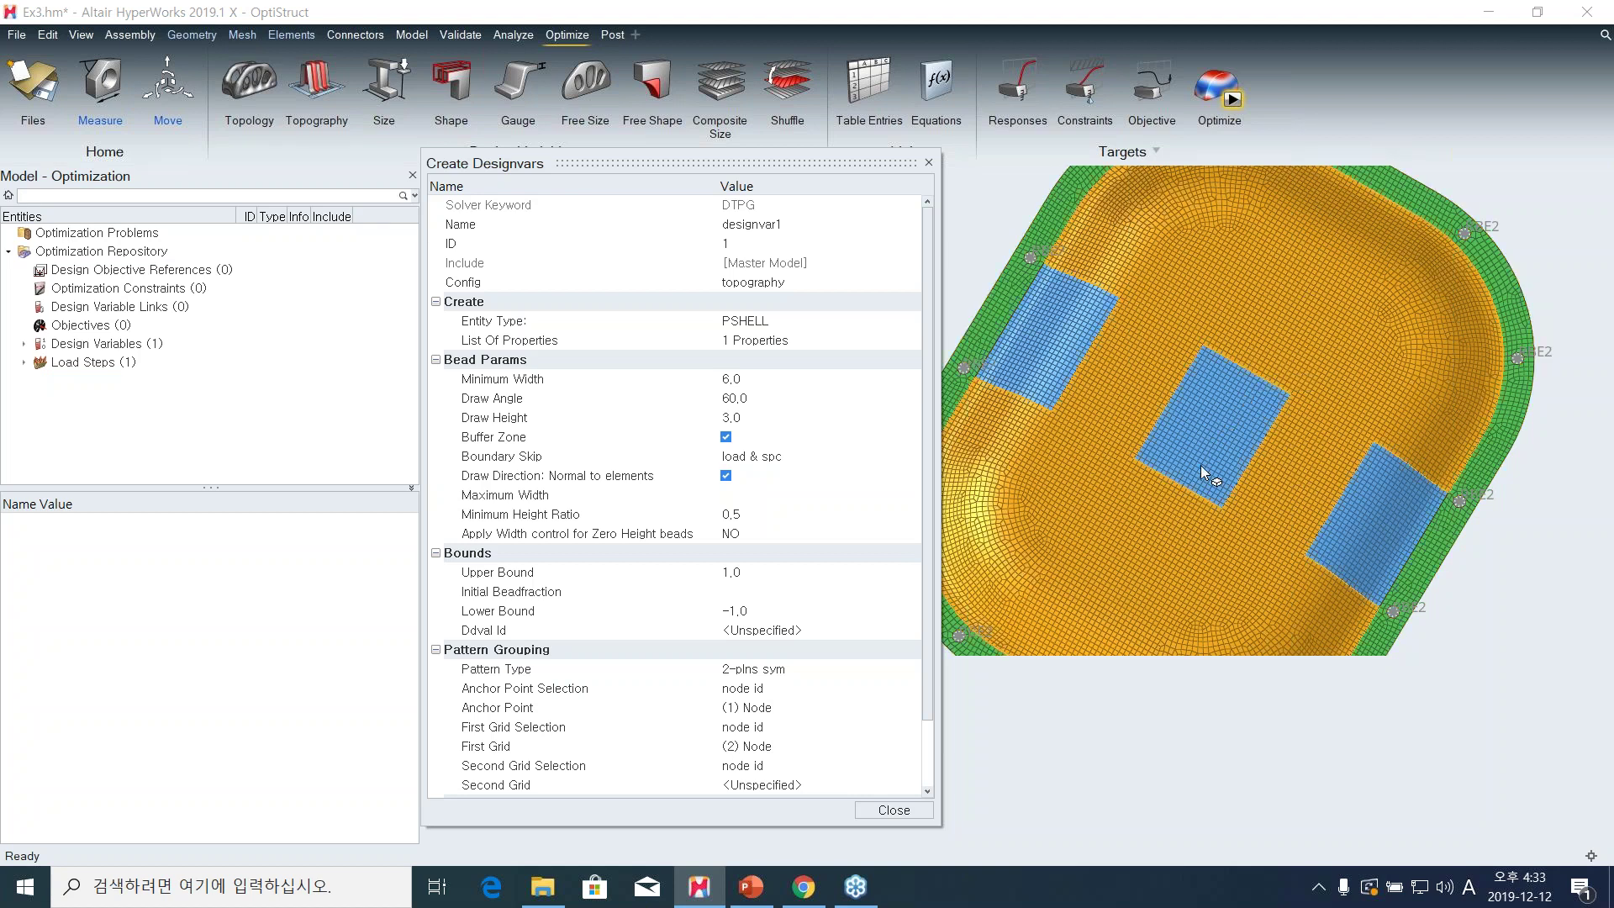
{"action": "scroll", "coordinate": [1200, 466], "scroll_direction": "down", "scroll_amount": 2}
{"action": "left_click_drag", "start_coordinate": [1200, 466], "coordinate": [1107, 593], "text": "ctrl"}
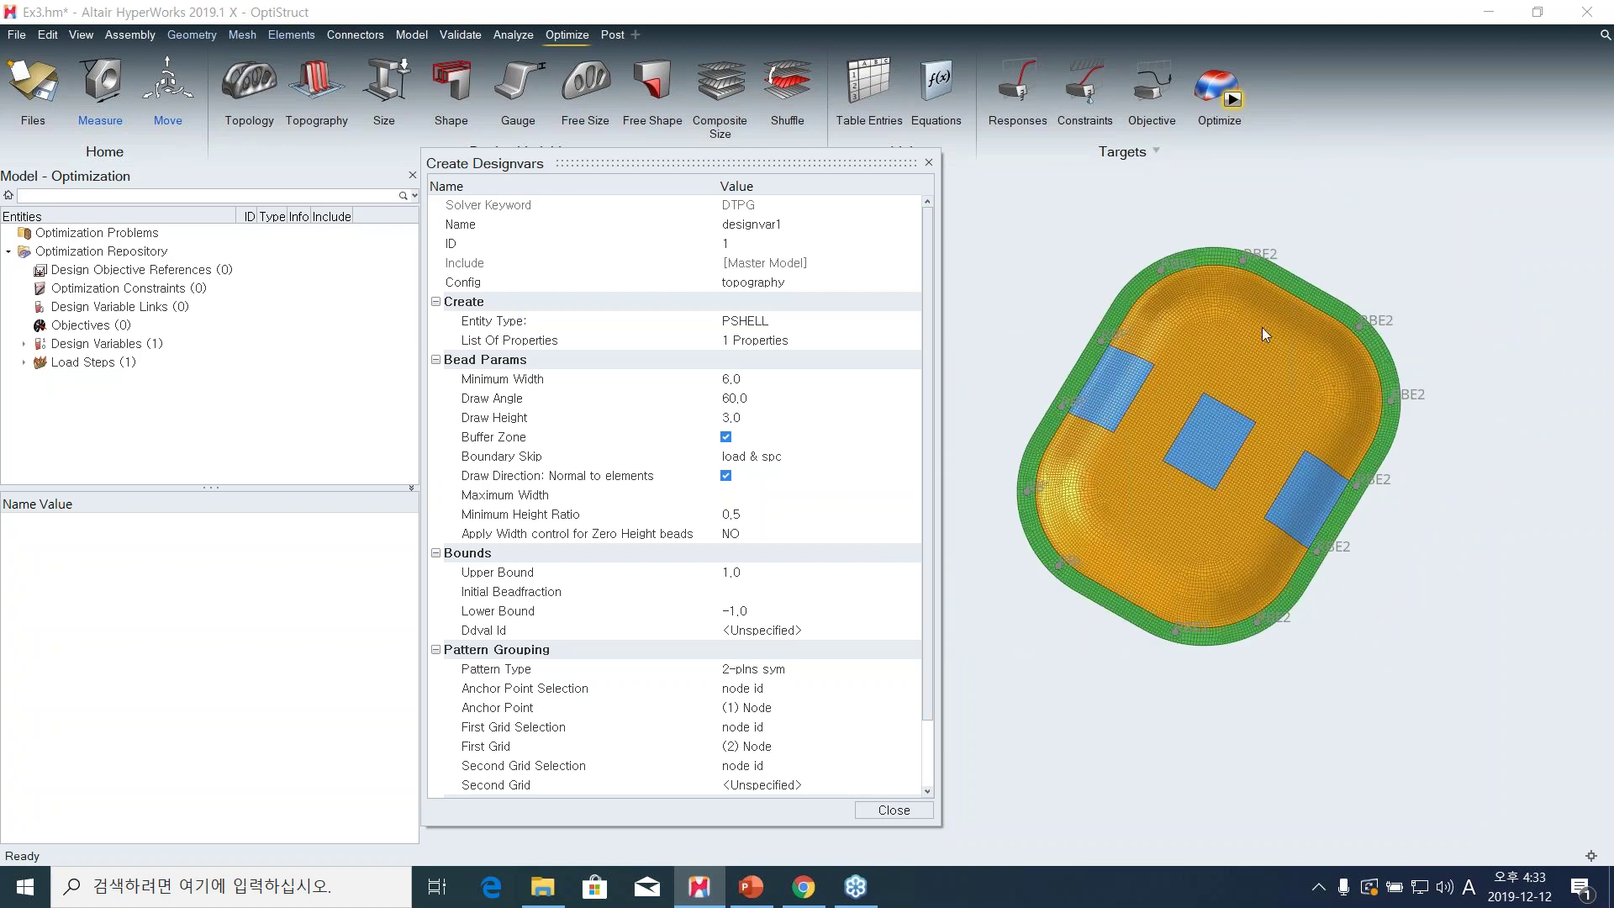